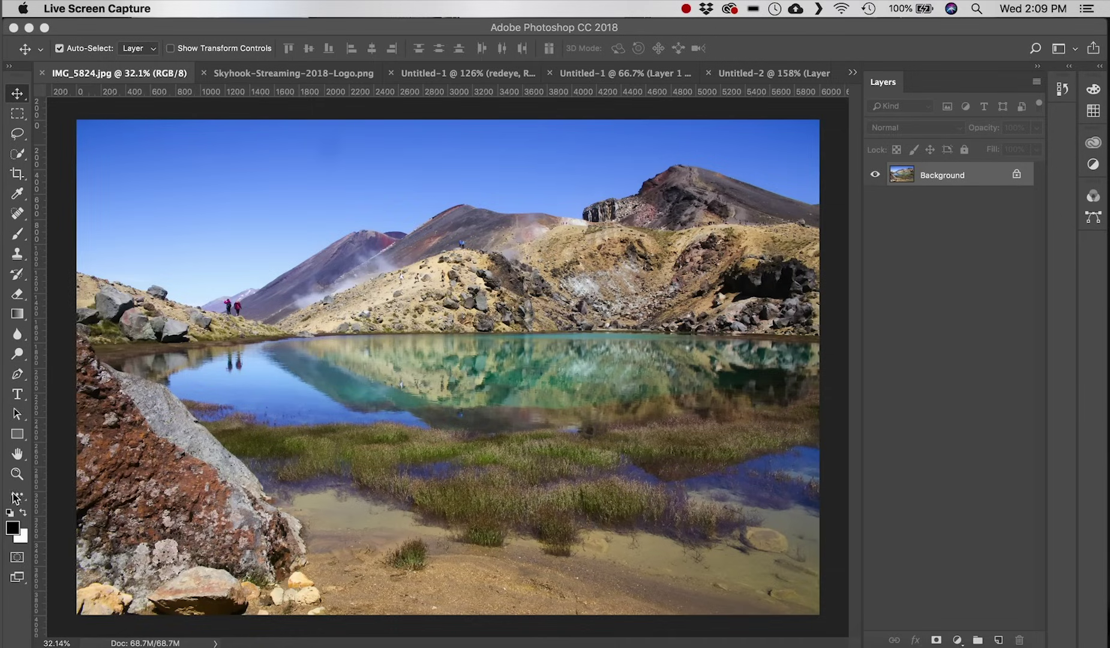
# - Reset the Essentials workspace to its default layout
pyautogui.click(225, 30)
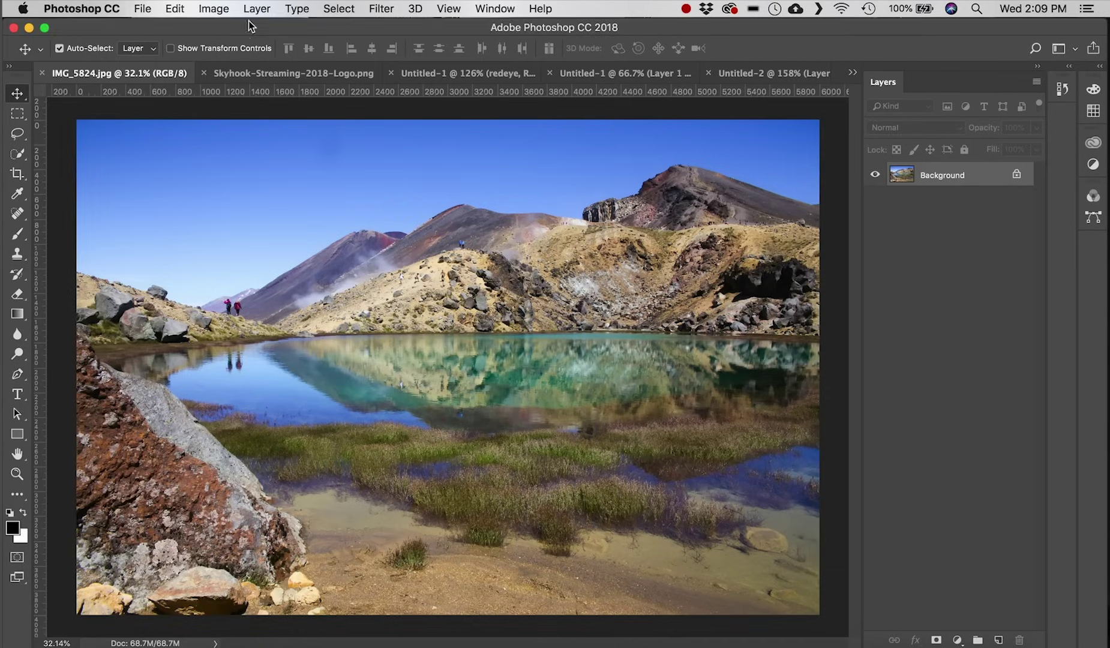
pyautogui.click(483, 9)
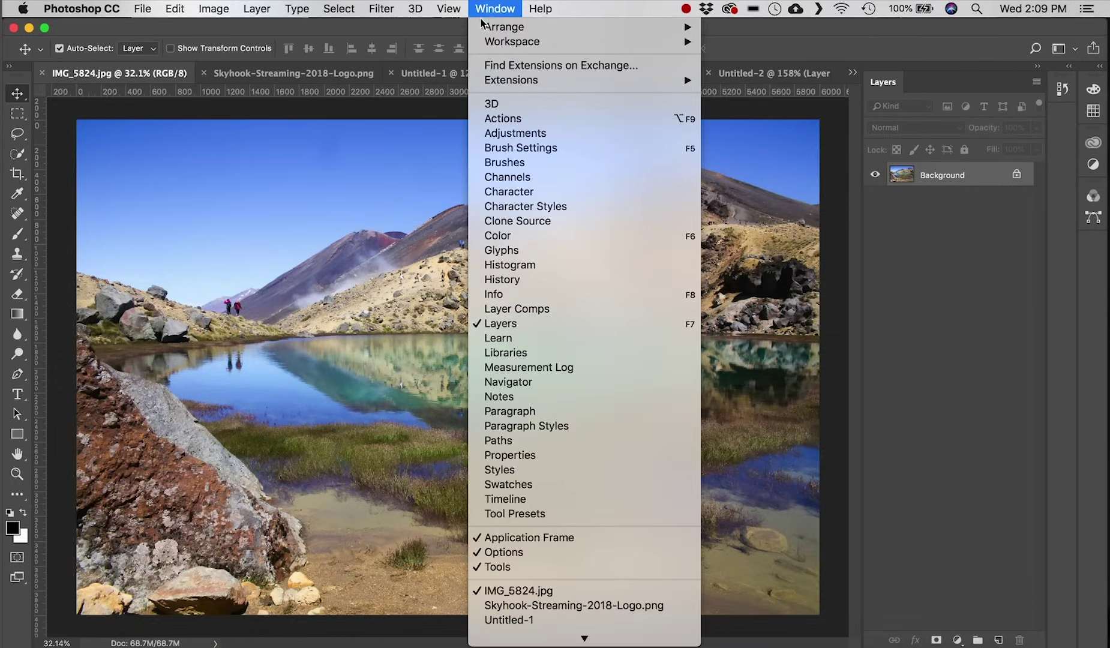
pyautogui.moveTo(484, 41)
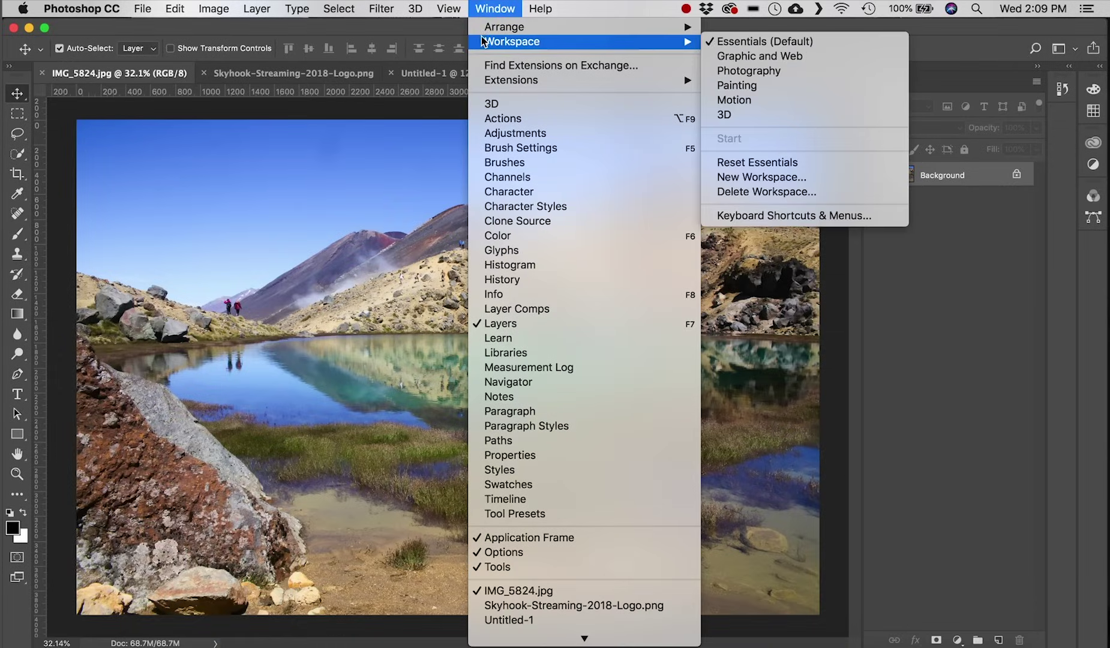
pyautogui.click(848, 46)
pyautogui.click(506, 8)
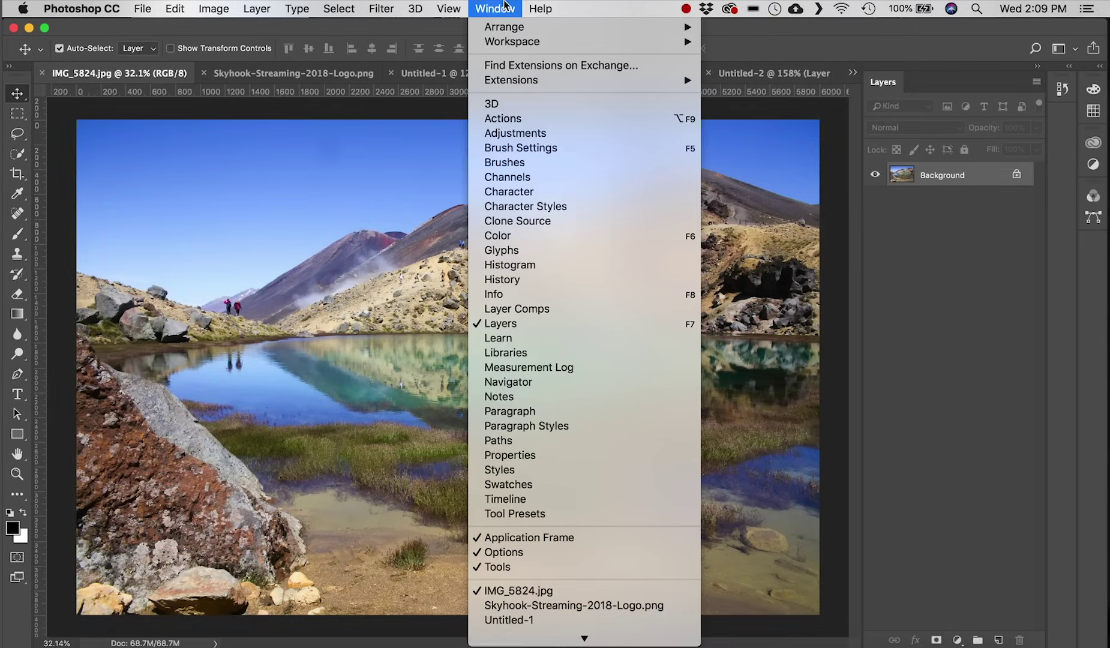
pyautogui.moveTo(506, 42)
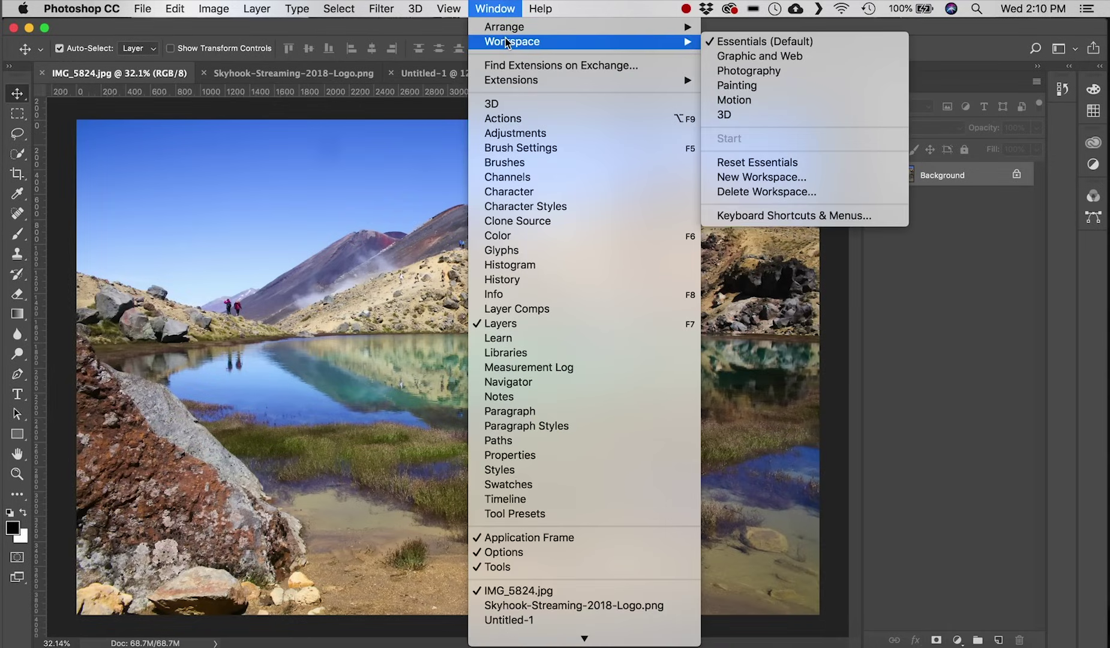
pyautogui.click(757, 163)
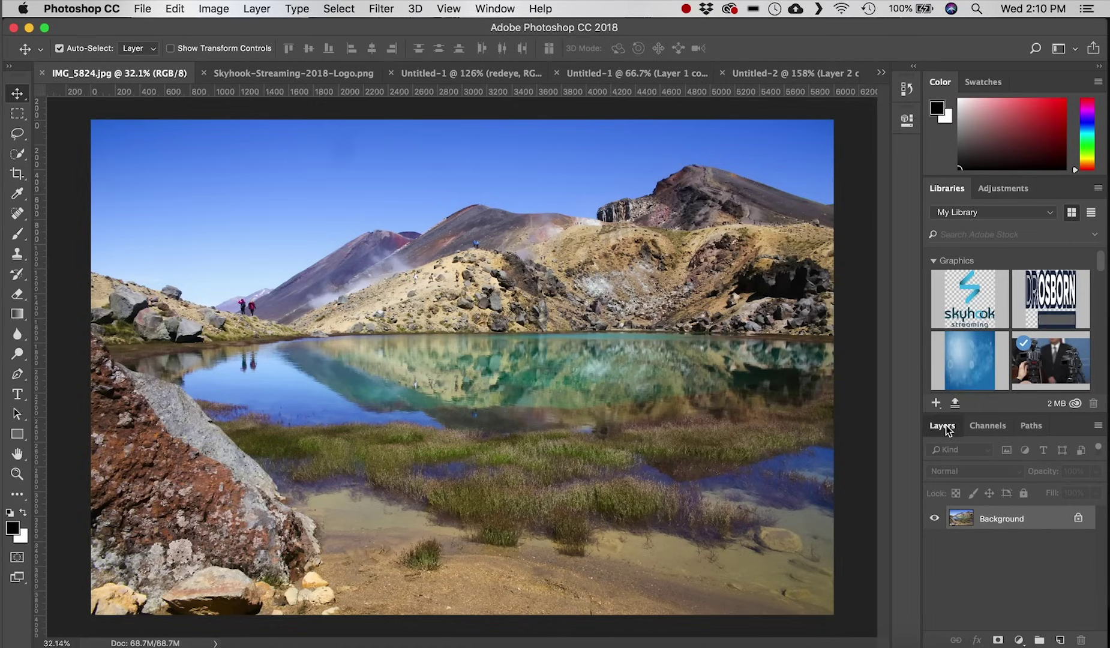
# - Dock the Layers panel in a column of its own and collapse the remaining panels to icons only
pyautogui.moveTo(944, 429); pyautogui.dragTo(879, 250)
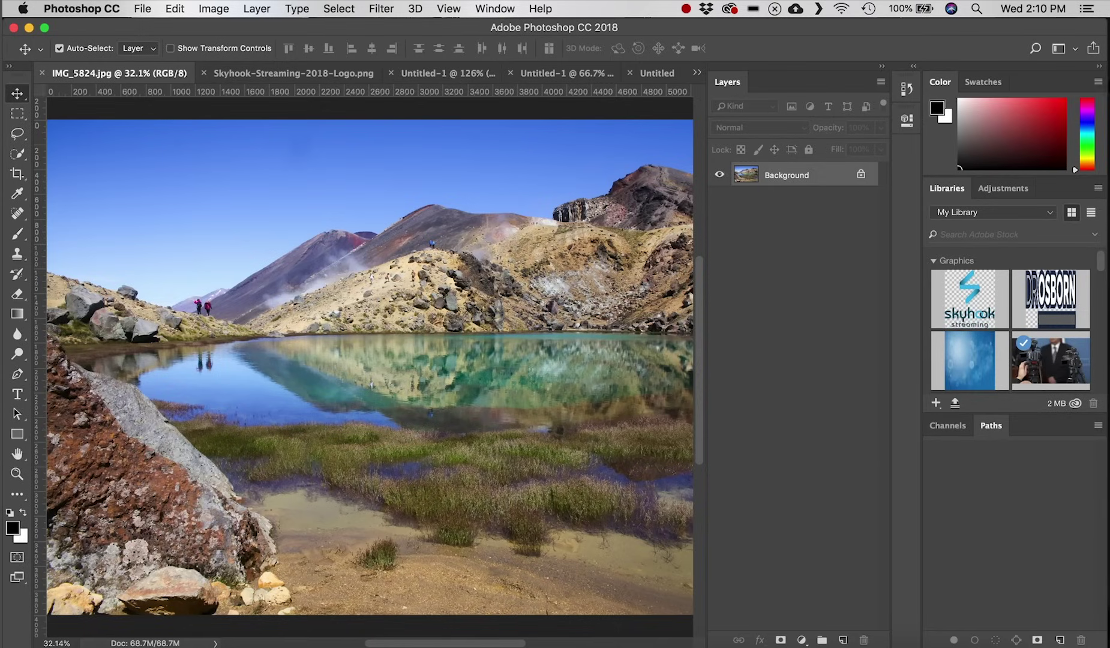
pyautogui.click(1098, 67)
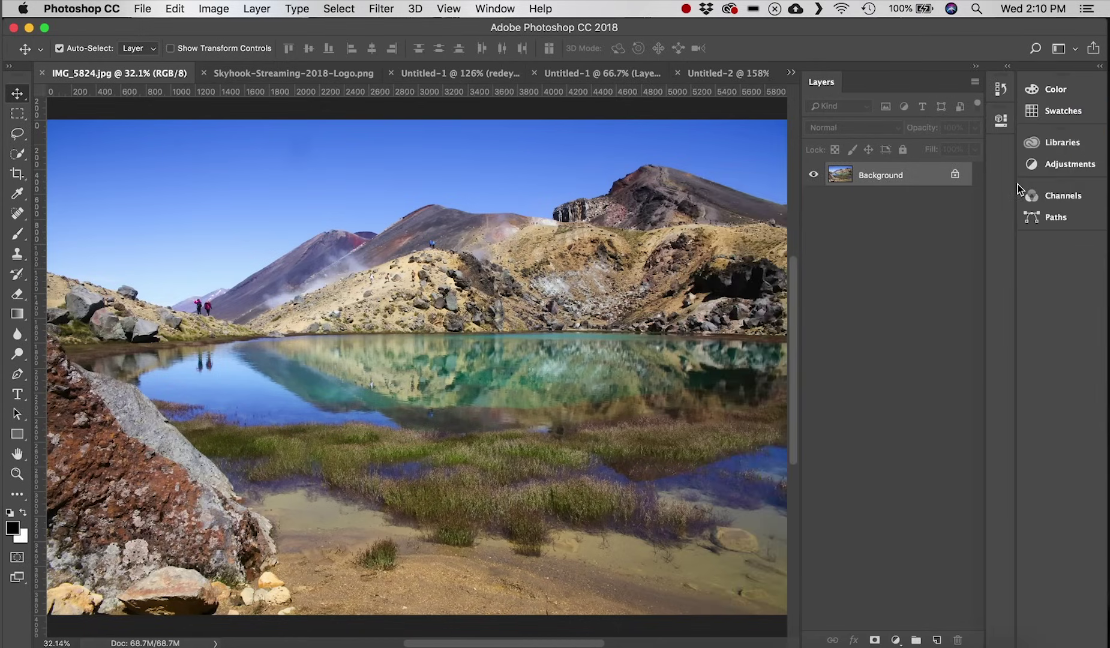
pyautogui.moveTo(1015, 185); pyautogui.dragTo(1106, 188)
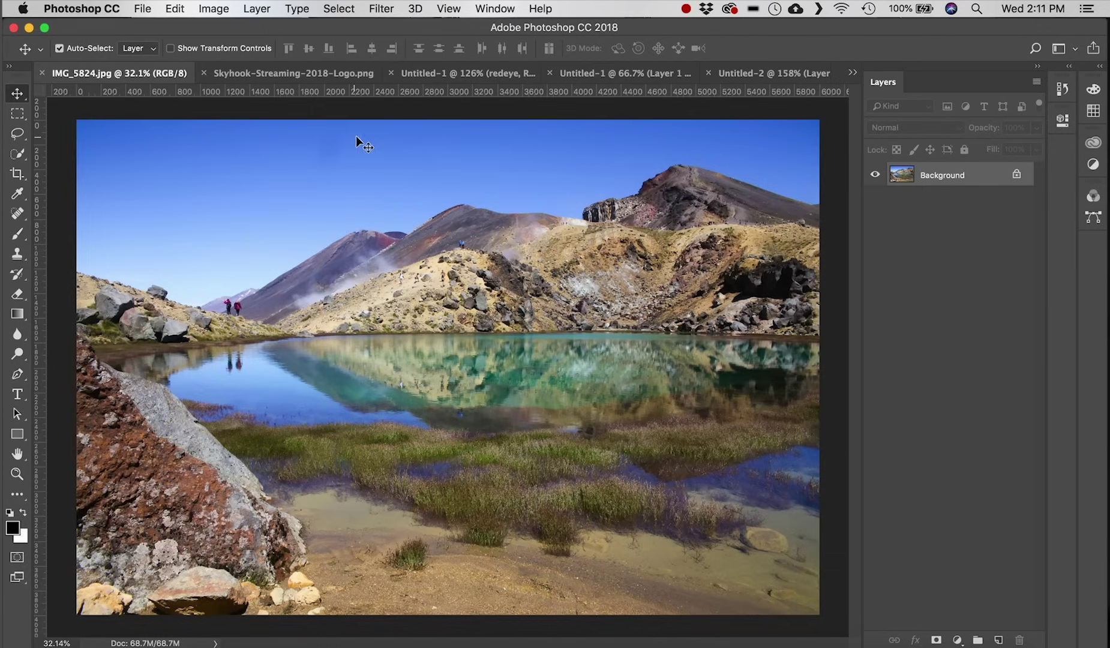
# - Unlock the Background layer and try moving the photo on the canvas
pyautogui.click(1016, 175)
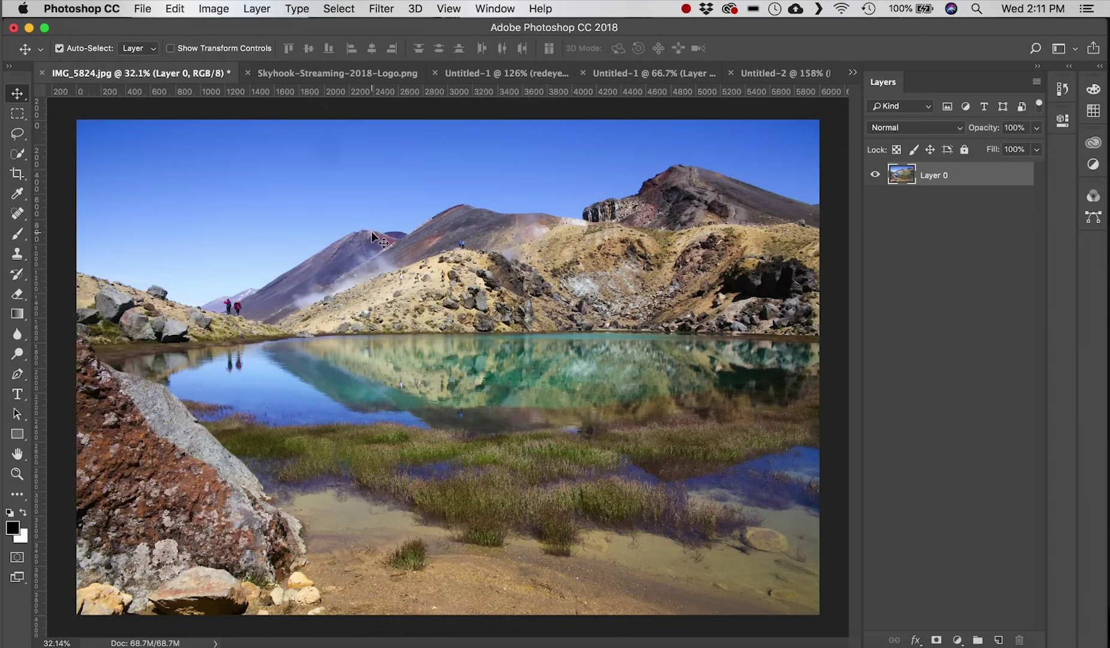
pyautogui.moveTo(386, 244)
pyautogui.mouseDown()
pyautogui.moveTo(456, 304)
pyautogui.moveTo(378, 242)
pyautogui.moveTo(358, 349)
pyautogui.moveTo(355, 252)
pyautogui.moveTo(396, 254)
pyautogui.moveTo(445, 282)
pyautogui.moveTo(370, 235)
pyautogui.mouseUp()
# - Draw an artboard of about 3913 x 2432 px over the mountains and lake with the Artboard Tool
pyautogui.moveTo(17, 93); pyautogui.dragTo(116, 109)
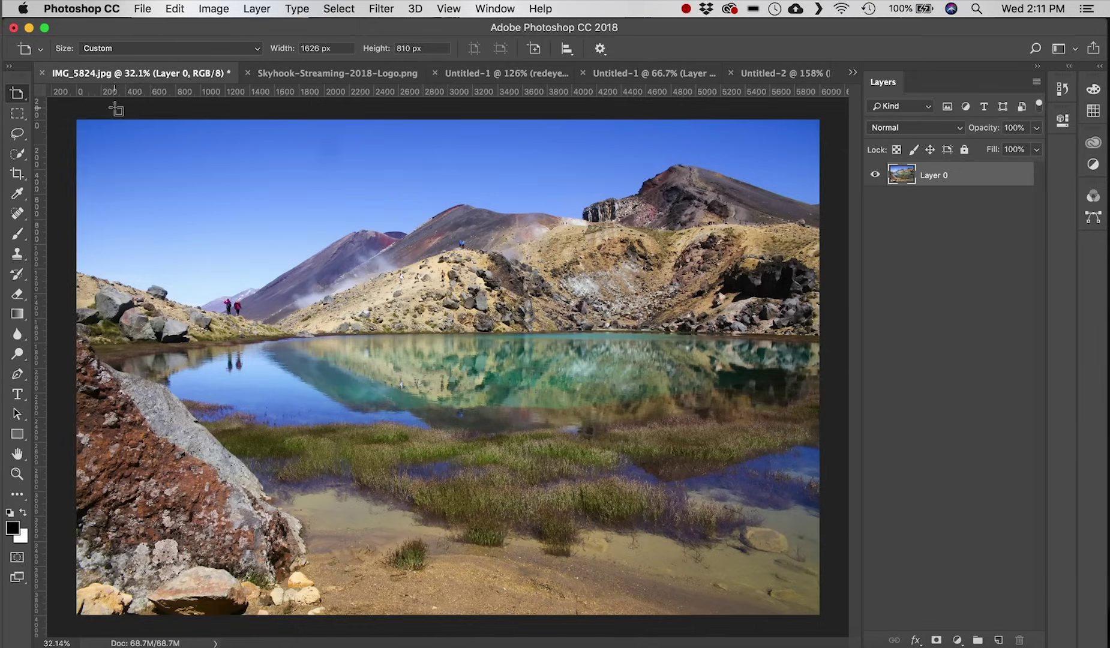
pyautogui.moveTo(26, 96); pyautogui.dragTo(26, 96)
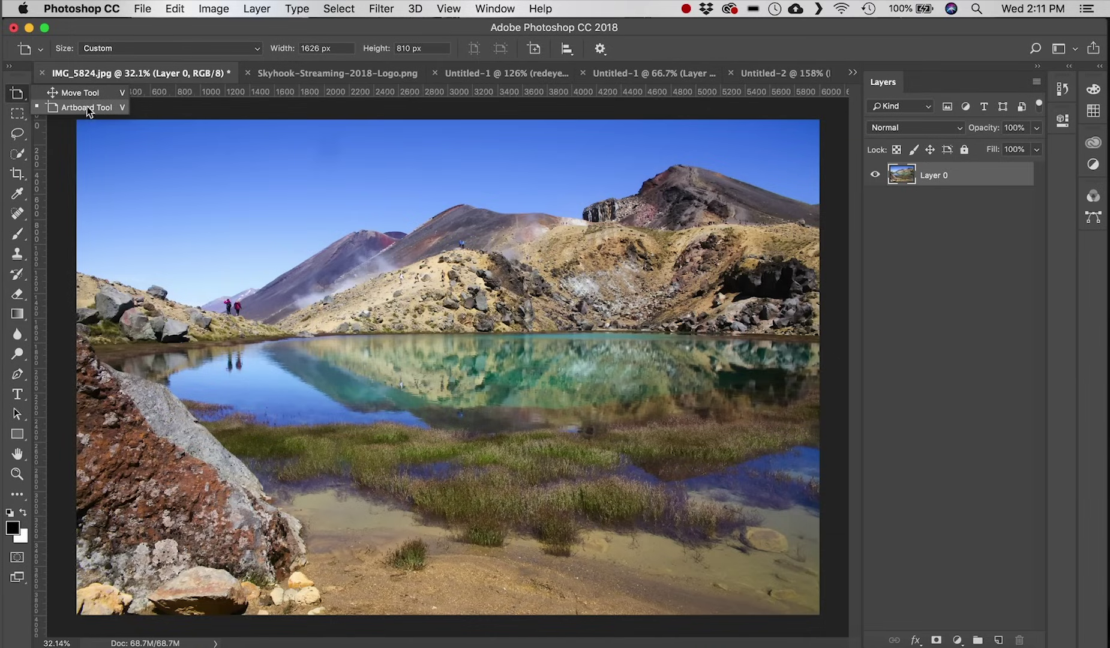
pyautogui.moveTo(95, 109); pyautogui.dragTo(95, 108)
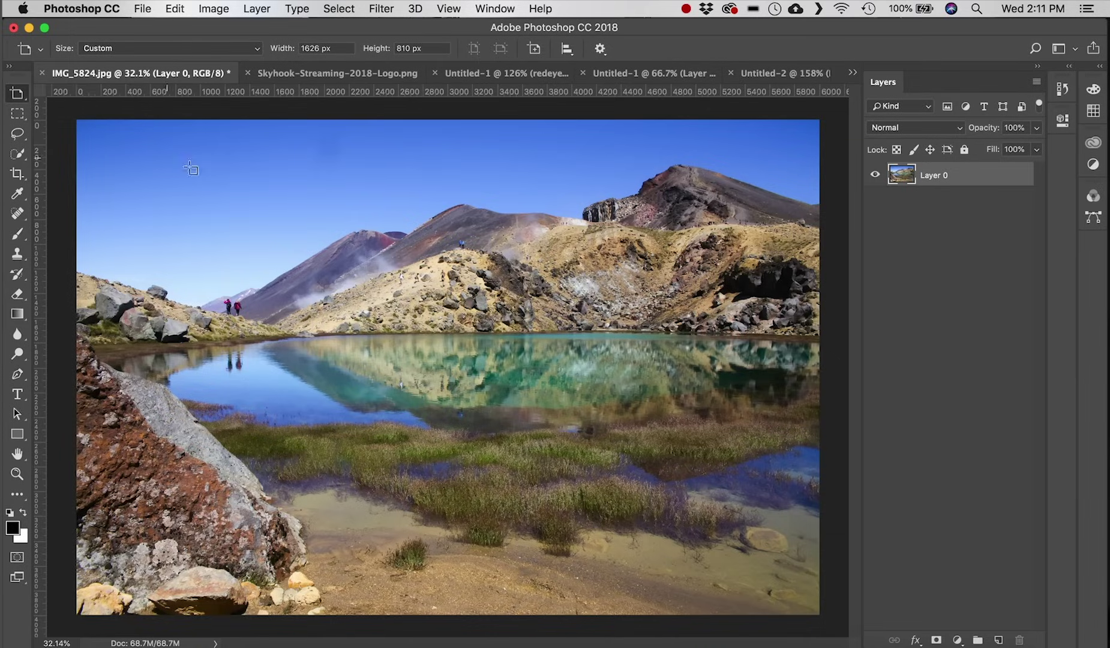
pyautogui.moveTo(197, 168); pyautogui.dragTo(690, 472)
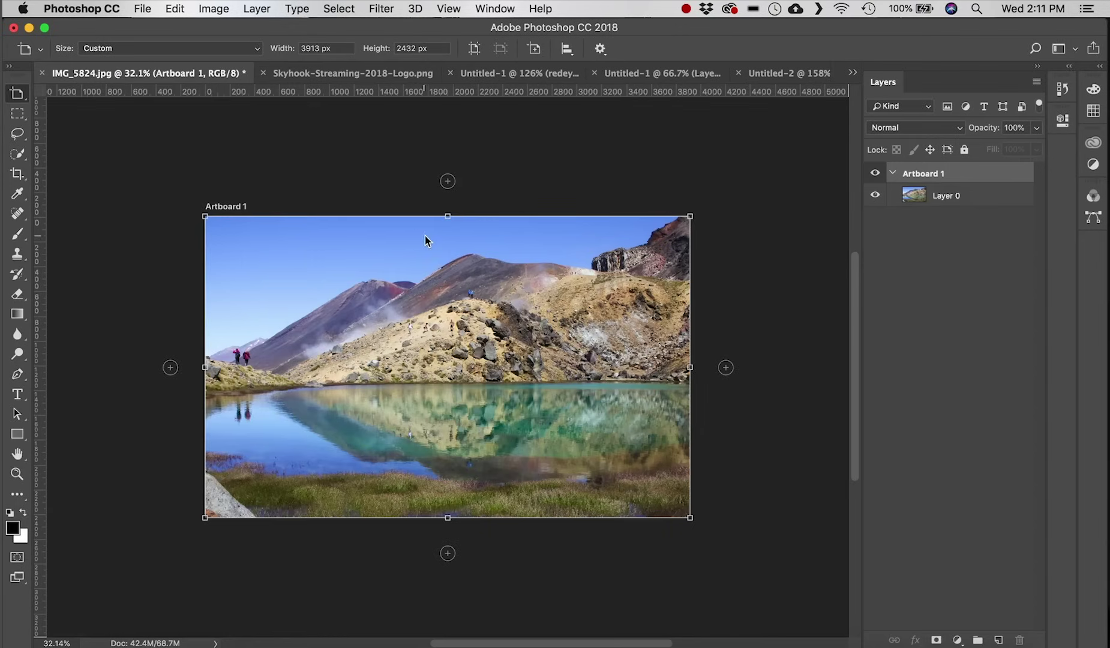
# - Add five blank artboards around the photo's artboard, forming a grid of three columns and two rows
pyautogui.click(730, 372)
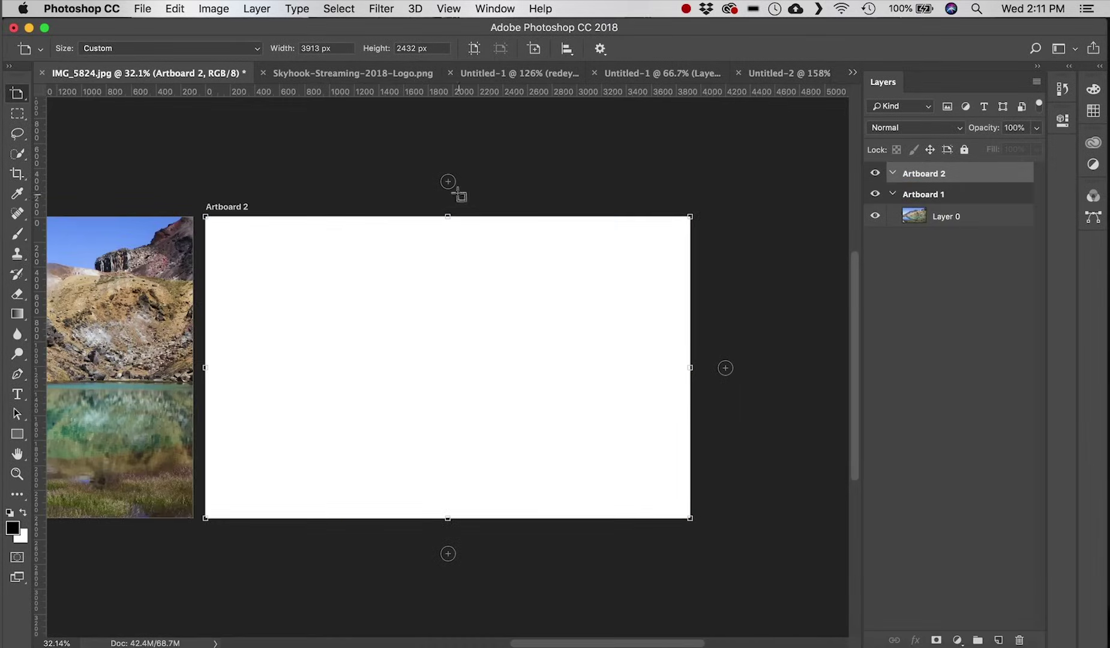
pyautogui.click(447, 182)
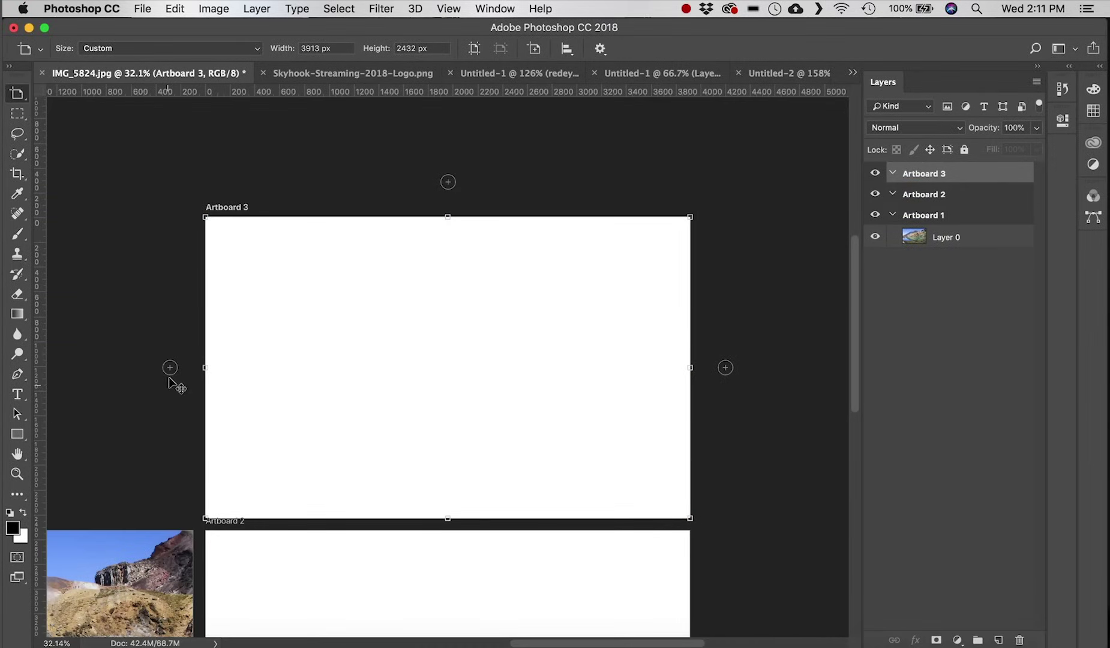
pyautogui.click(169, 367)
pyautogui.click(171, 368)
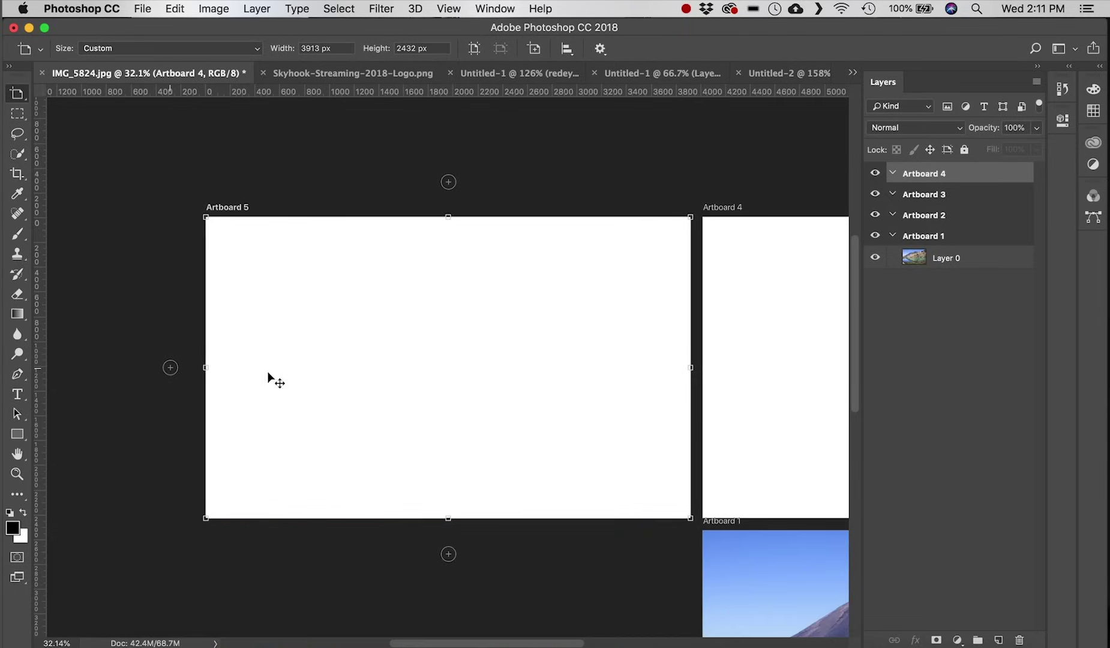
pyautogui.click(449, 553)
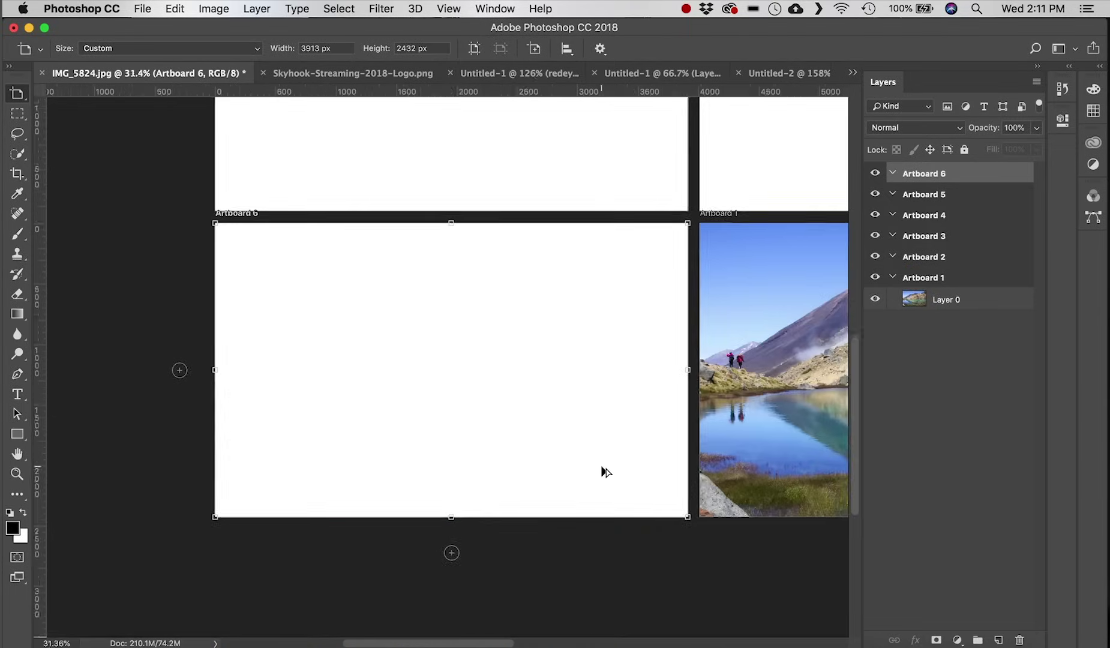
# - Delete the five blank artboards and undo the creation of the photo's artboard
pyautogui.scroll(-5, 601, 470)
pyautogui.moveTo(570, 385); pyautogui.dragTo(367, 320)
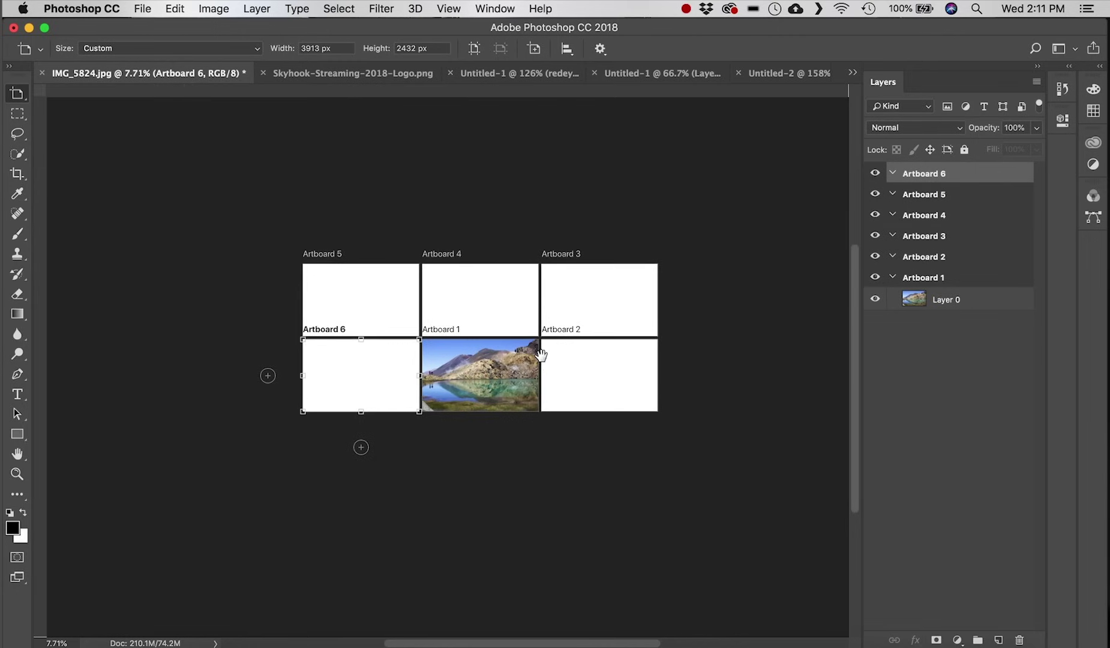
pyautogui.scroll(5, 404, 291)
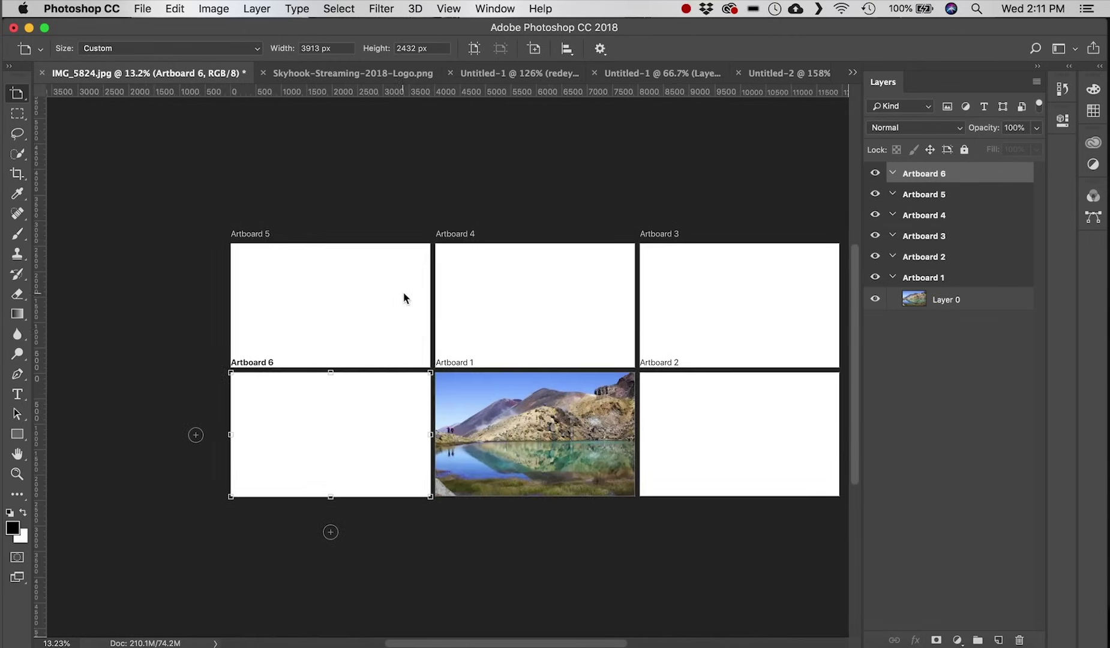
pyautogui.moveTo(525, 347); pyautogui.dragTo(445, 315)
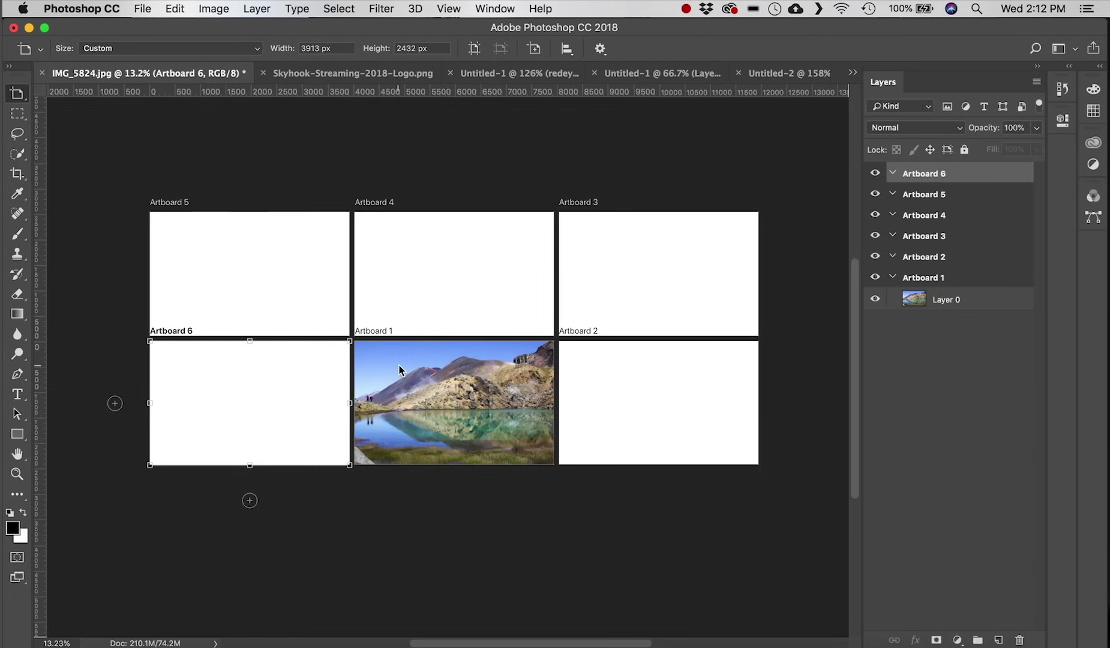
pyautogui.press('BackSpace')
pyautogui.press('BackSpace')
pyautogui.press('BackSpace')
pyautogui.press('BackSpace')
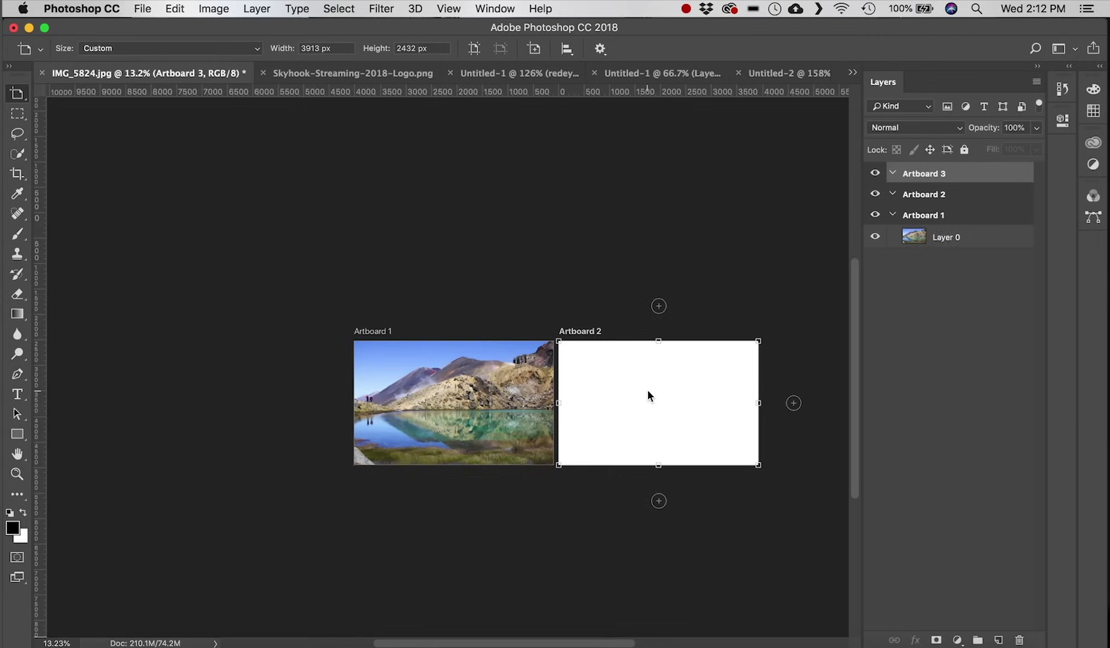
pyautogui.press('BackSpace')
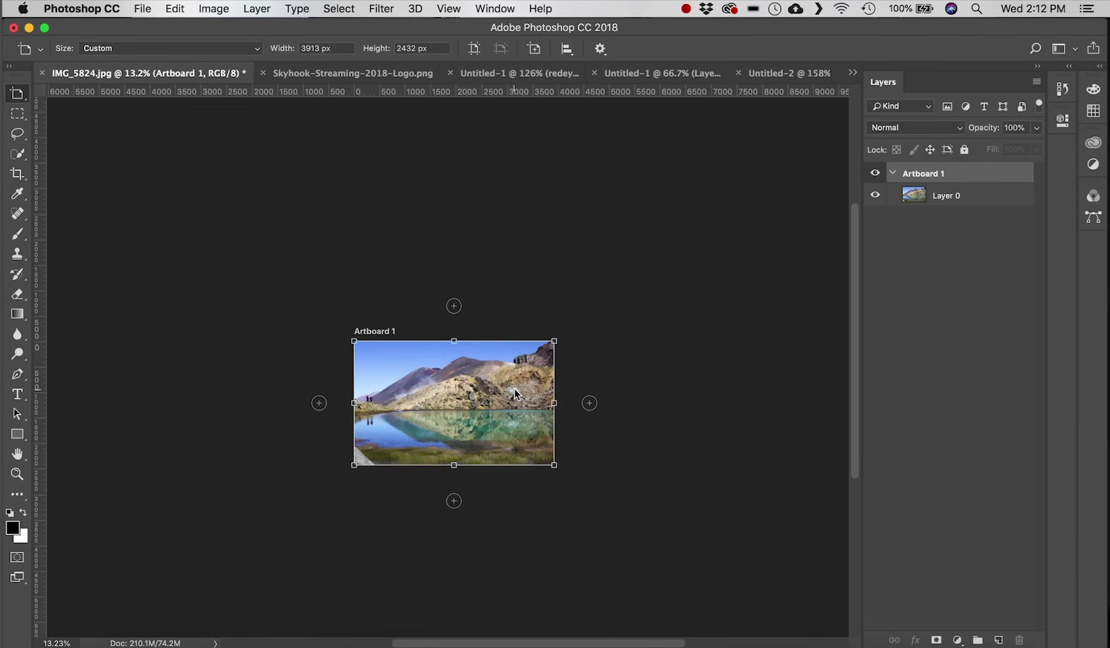
pyautogui.press('super+z')
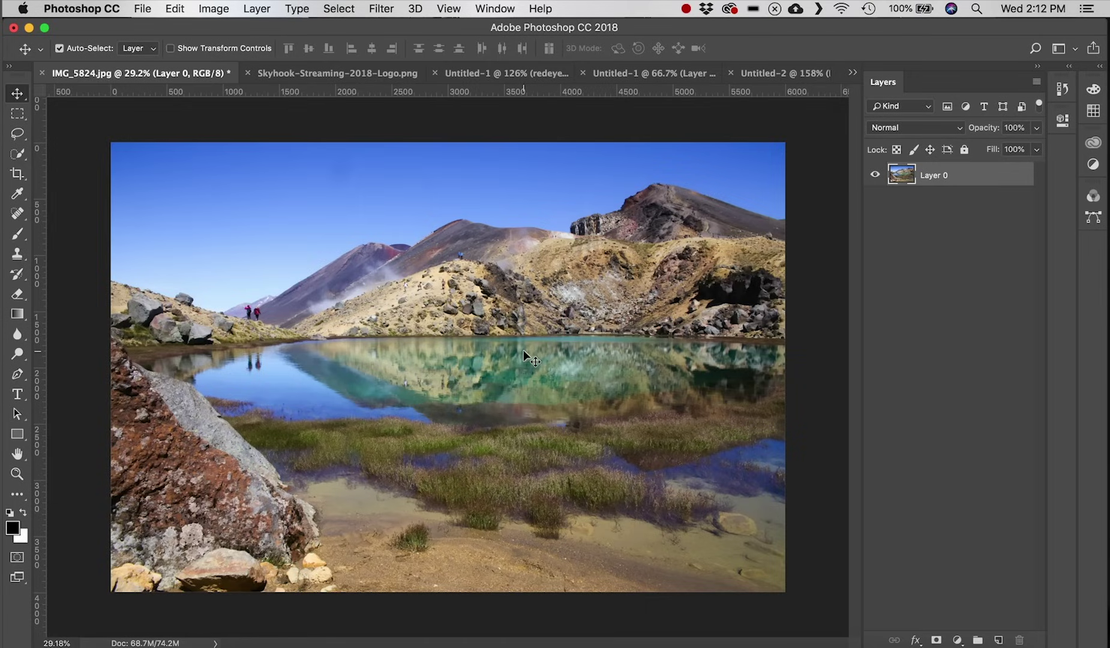
# - Select a rectangle around the hikers and nearby mountain with the Rectangular Marquee and move it to a new layer using Layer Via Cut
pyautogui.click(17, 114)
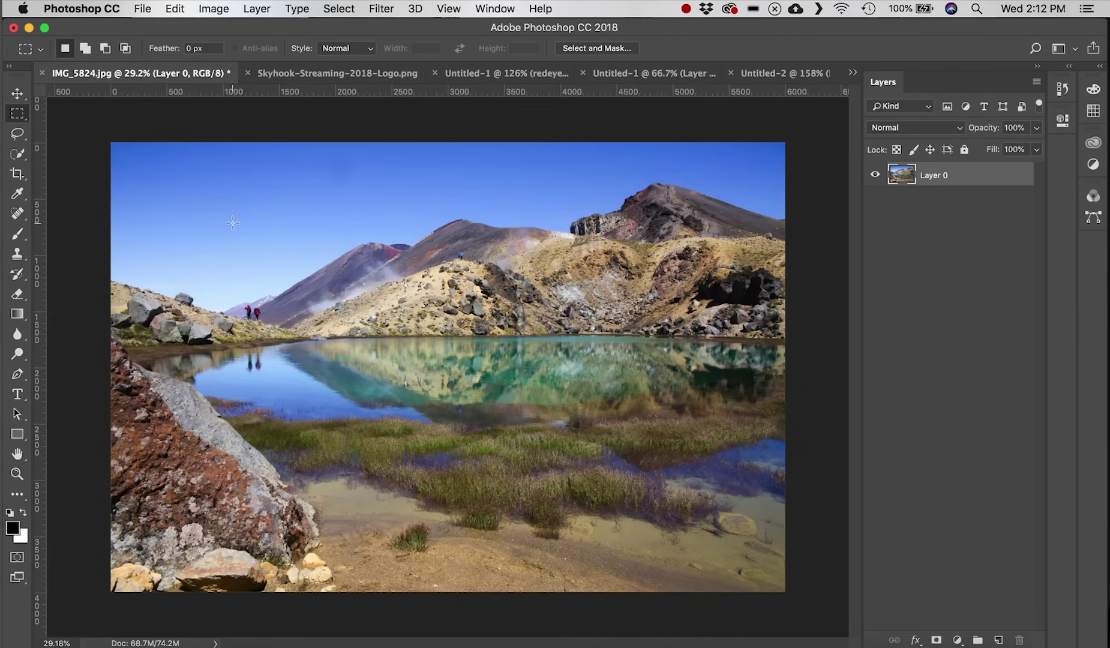
pyautogui.moveTo(164, 215); pyautogui.dragTo(440, 393)
pyautogui.rightClick(332, 283)
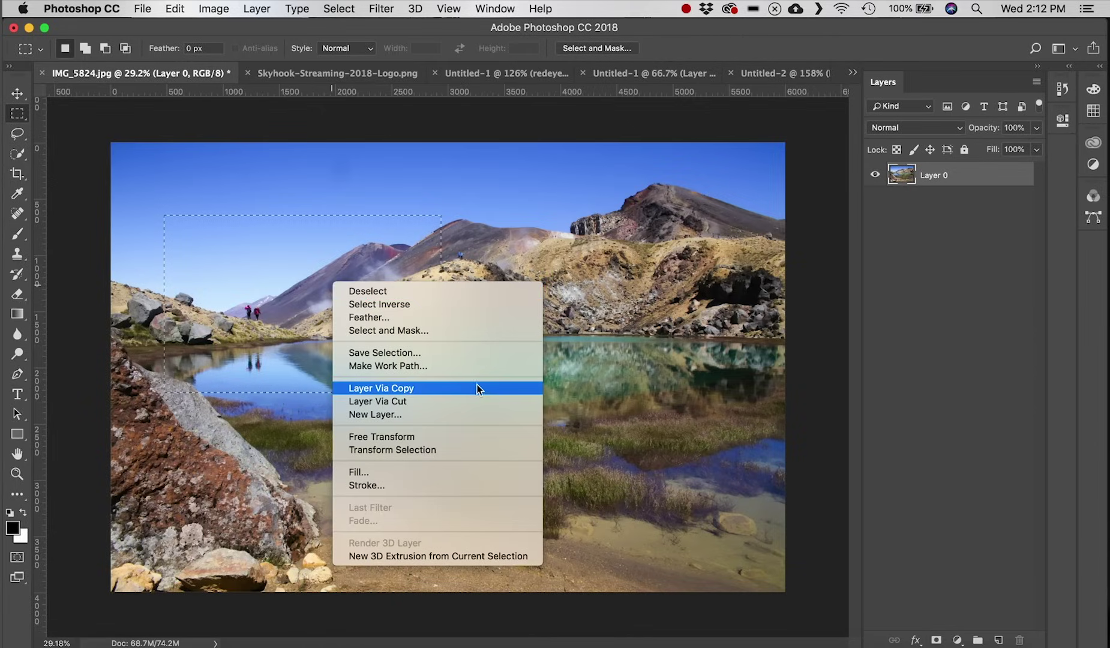
pyautogui.click(442, 408)
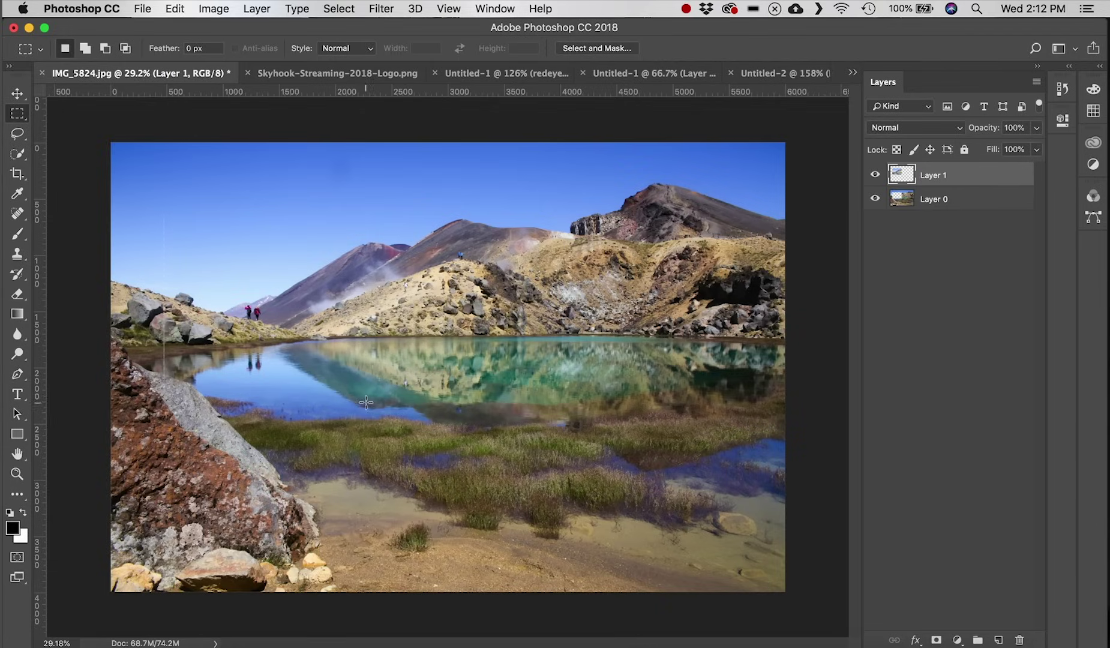
# - Hide and show Layer 1 and Layer 0 in turn to compare them, and undo the layer cut
pyautogui.click(874, 177)
pyautogui.click(873, 177)
pyautogui.click(873, 178)
pyautogui.click(874, 178)
pyautogui.click(874, 177)
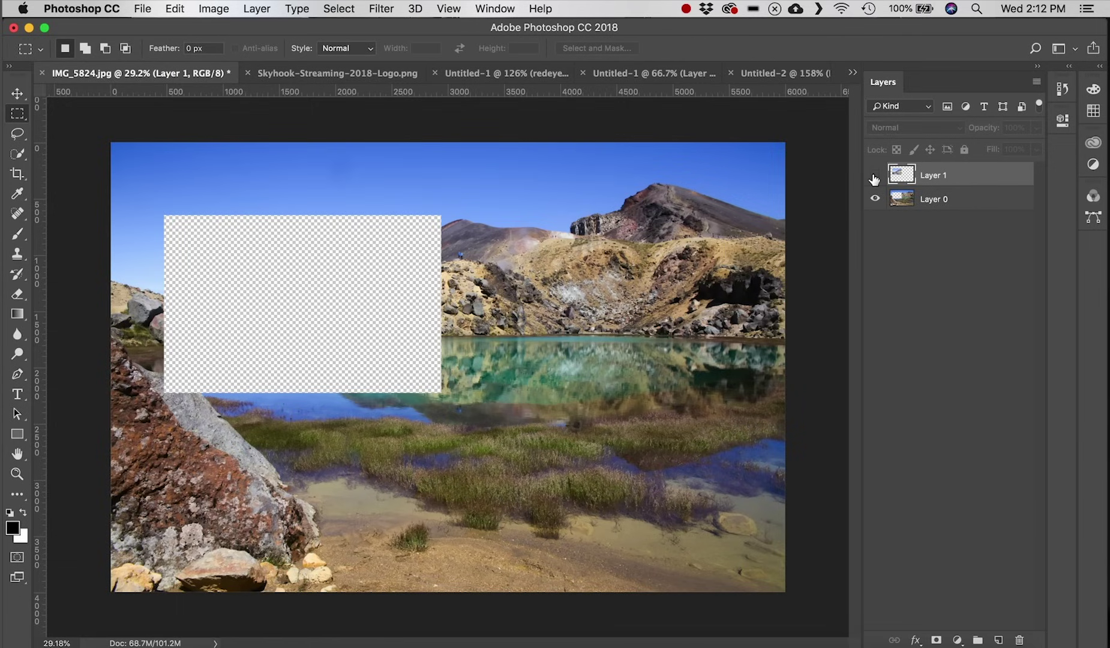
pyautogui.click(873, 177)
pyautogui.click(874, 200)
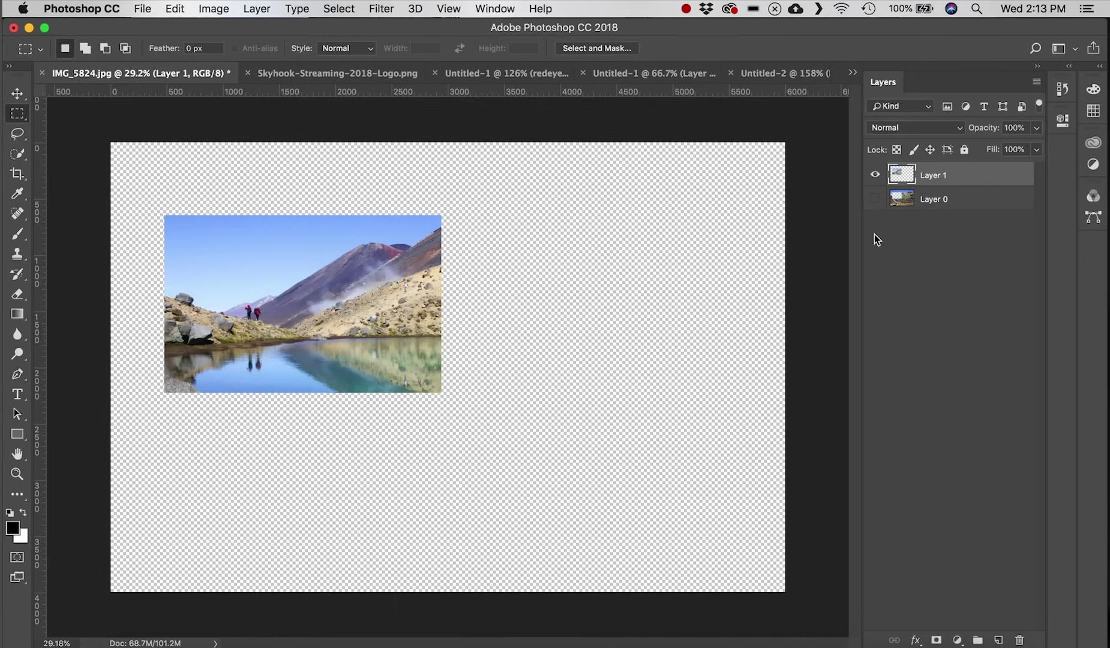
pyautogui.click(875, 200)
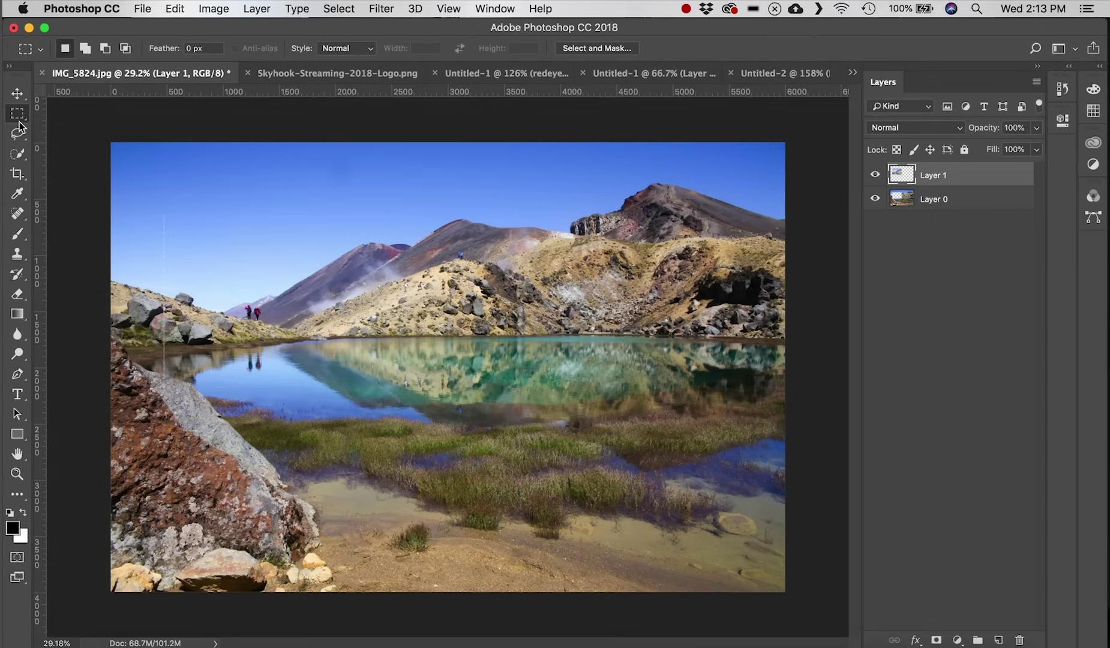
pyautogui.press('BackSpace')
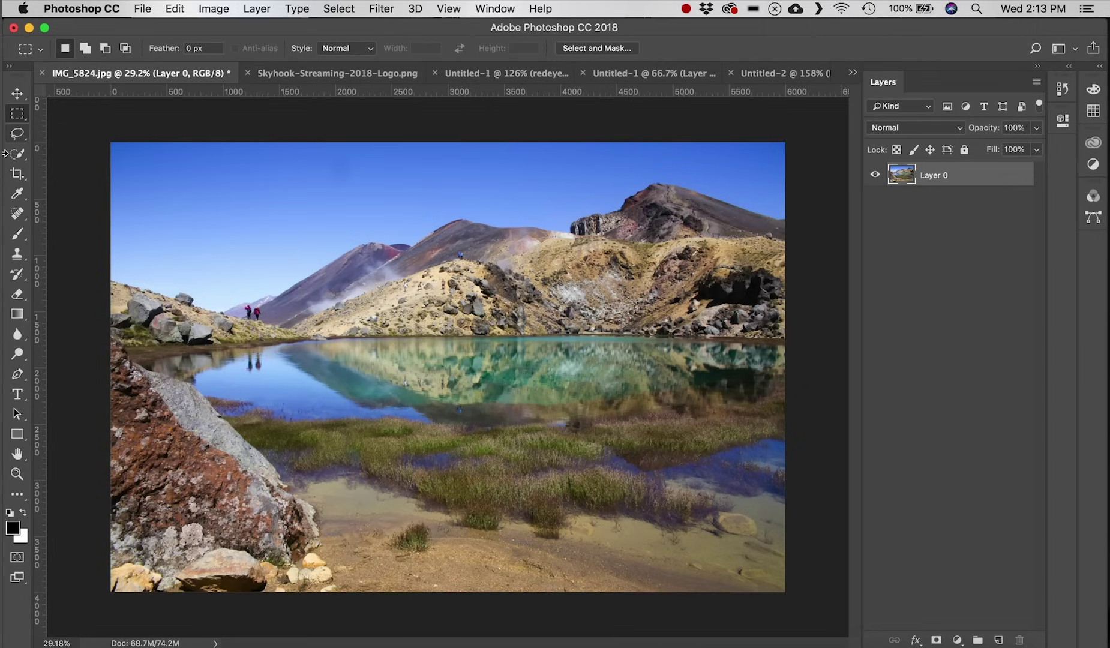
# - Select a circular area around the hikers and lake with the Elliptical Marquee Tool, delete its contents, and undo the deletion
pyautogui.click(18, 118)
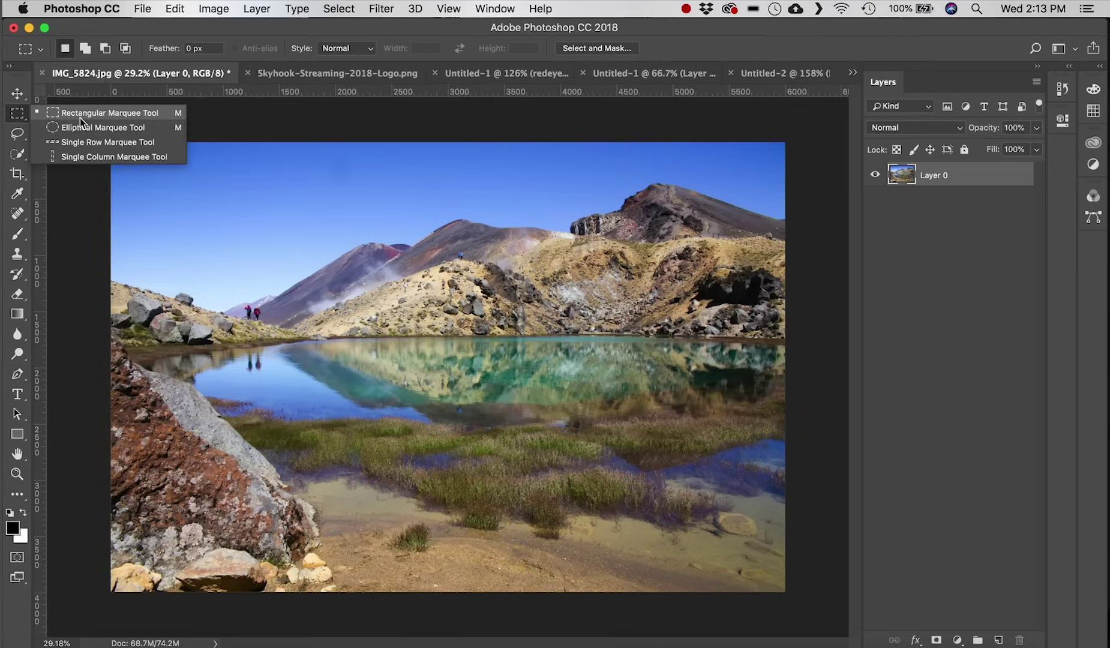
pyautogui.click(168, 127)
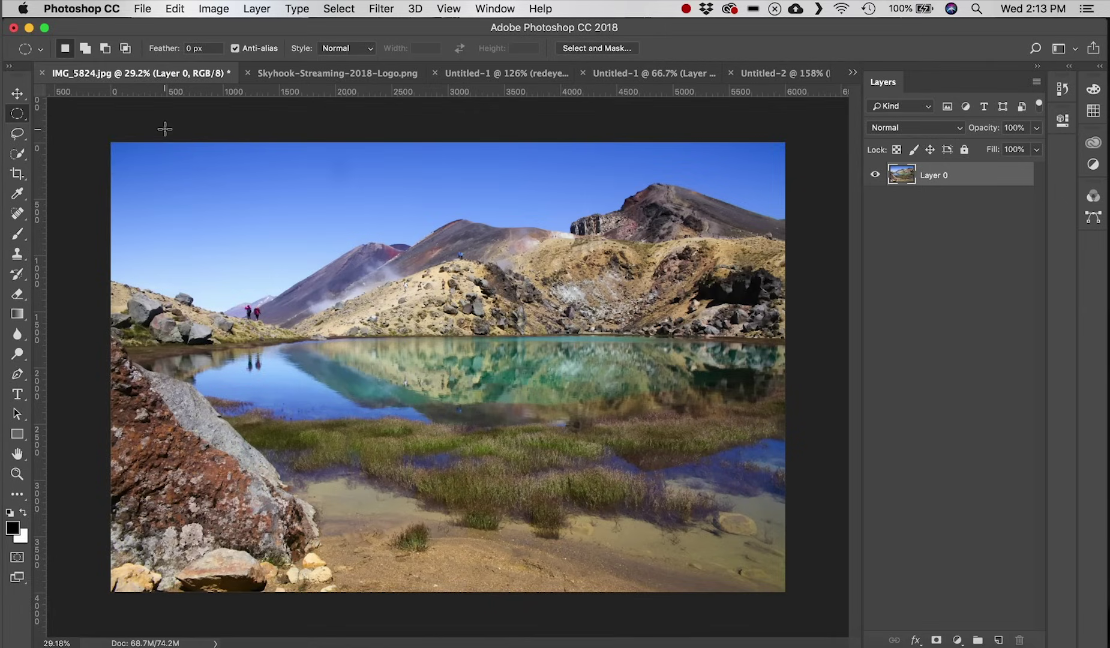
pyautogui.moveTo(198, 222); pyautogui.dragTo(497, 338)
pyautogui.press('Delete')
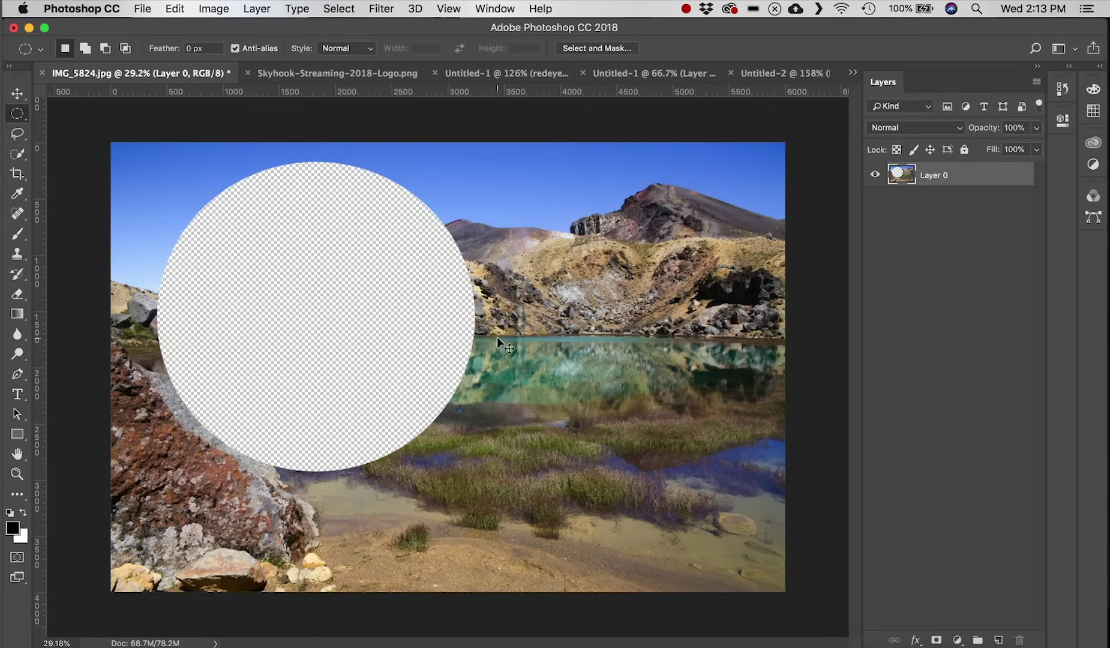
pyautogui.press('super+z')
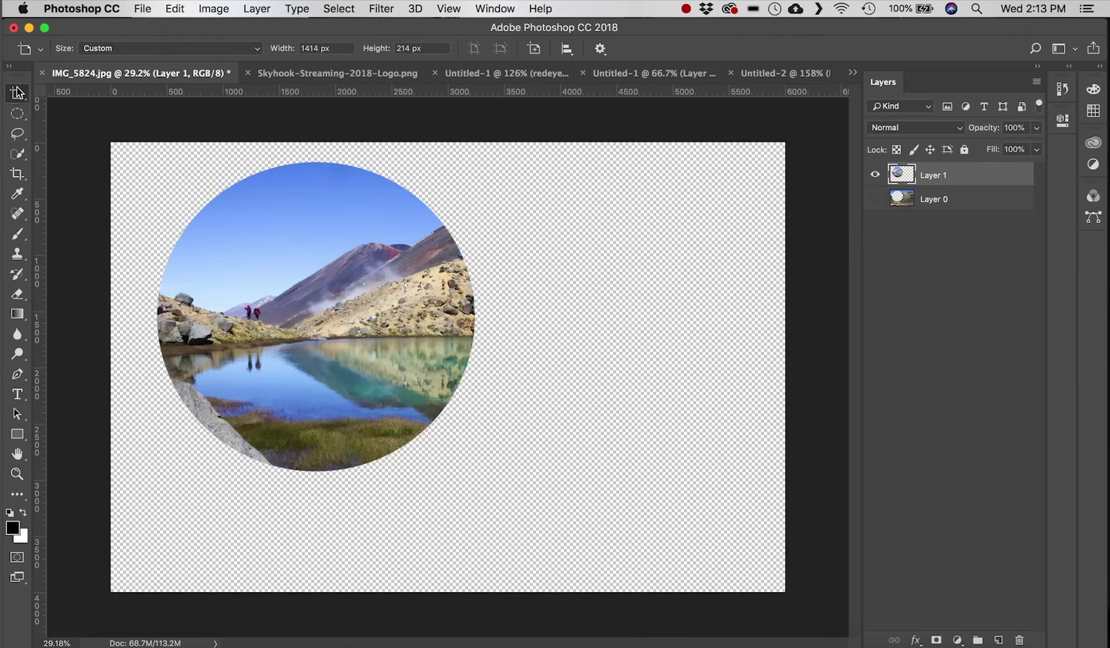
# - Use the Move Tool to shift the circular cutout and the remaining photo layer around the canvas
pyautogui.moveTo(18, 92); pyautogui.dragTo(47, 94)
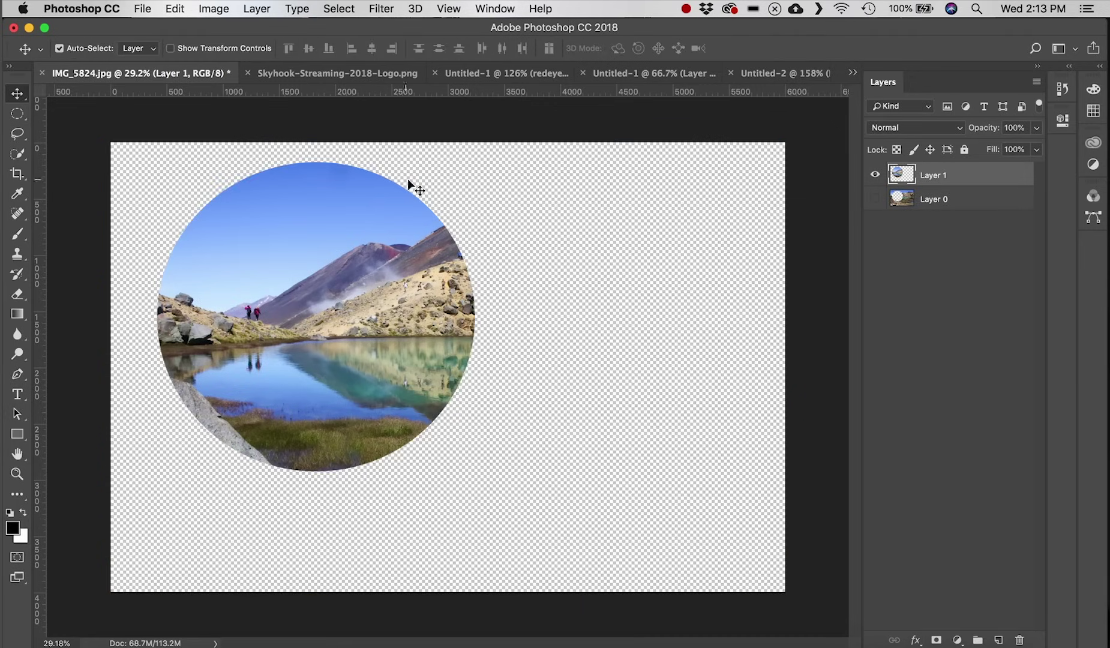
pyautogui.moveTo(333, 329); pyautogui.dragTo(471, 336)
pyautogui.moveTo(686, 381); pyautogui.dragTo(702, 379)
pyautogui.moveTo(427, 350); pyautogui.dragTo(528, 375)
# - Undo the layer moves and the circular layer cut, and clear the selection
pyautogui.press('super+alt+z')
pyautogui.press('super+alt+z')
pyautogui.press('super+alt+z')
pyautogui.press('super+alt+z')
pyautogui.press('super+d')
pyautogui.click(58, 47)
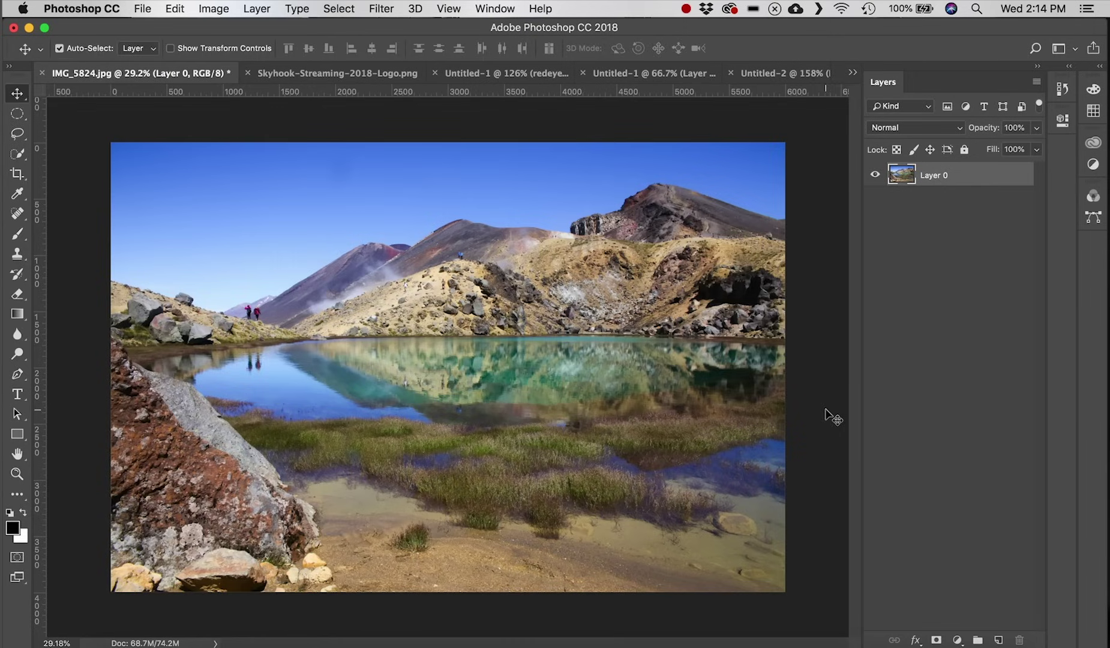
# - Select a single pixel row across the mountains with the Single Row Marquee Tool, inspect it up close, and clear the selection
pyautogui.click(16, 113)
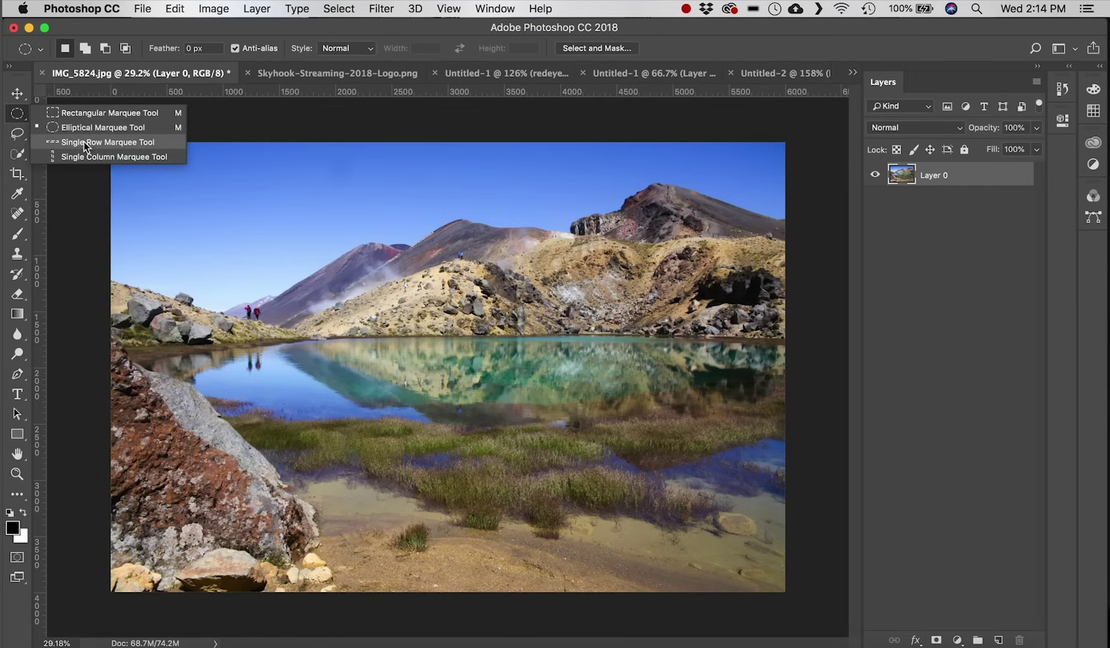
pyautogui.click(141, 143)
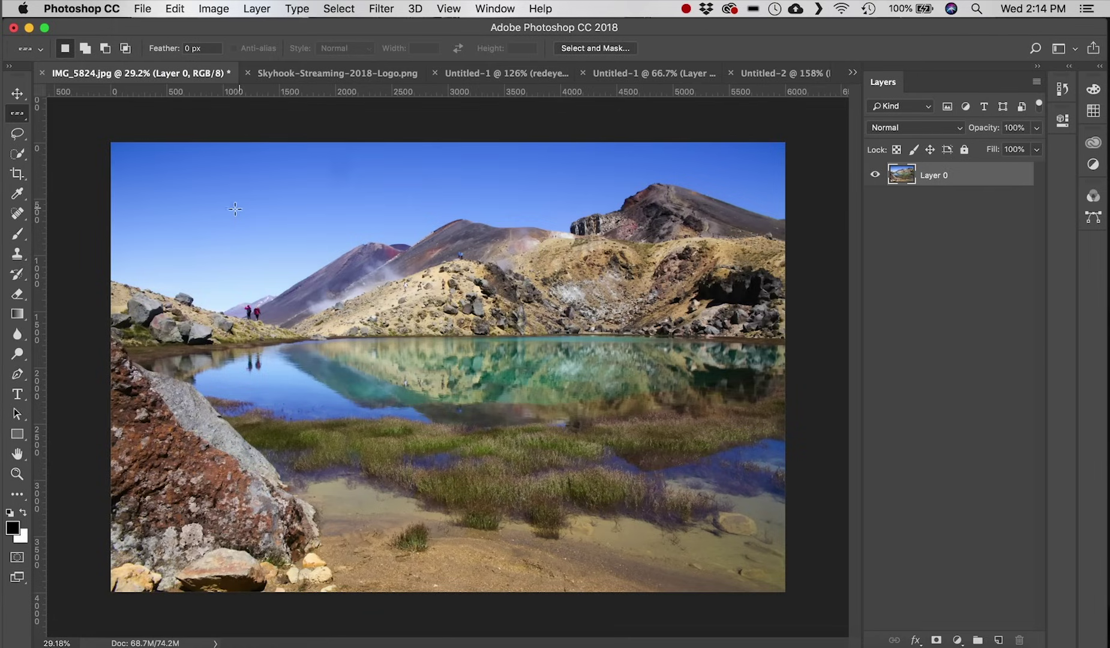
pyautogui.rightClick(19, 118)
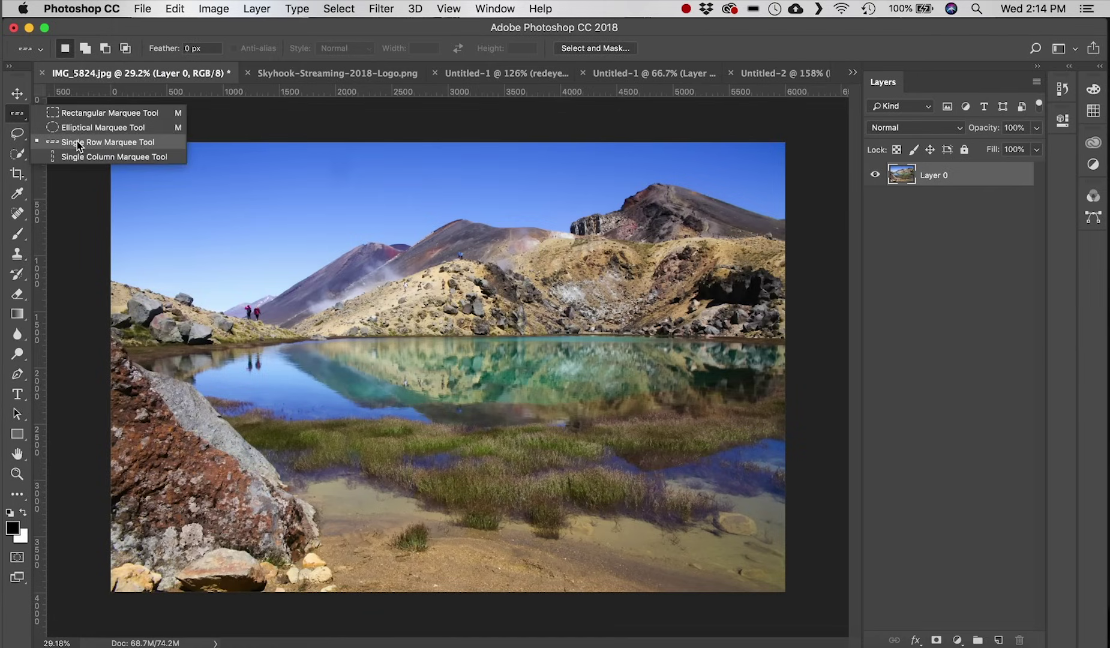
pyautogui.click(77, 142)
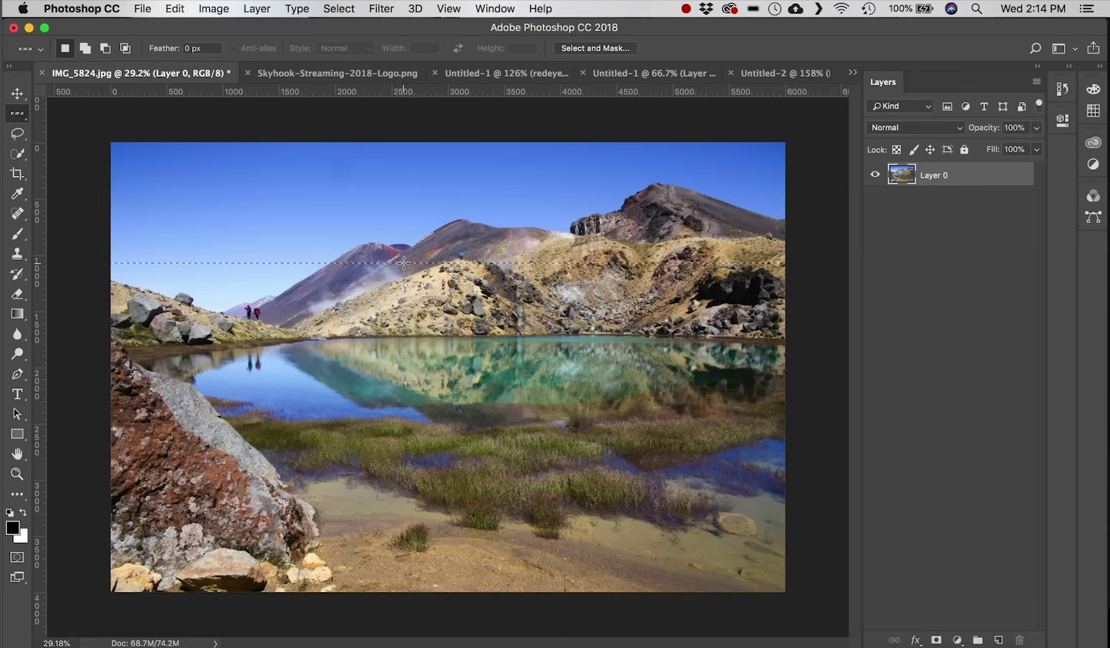
pyautogui.scroll(5, 404, 262)
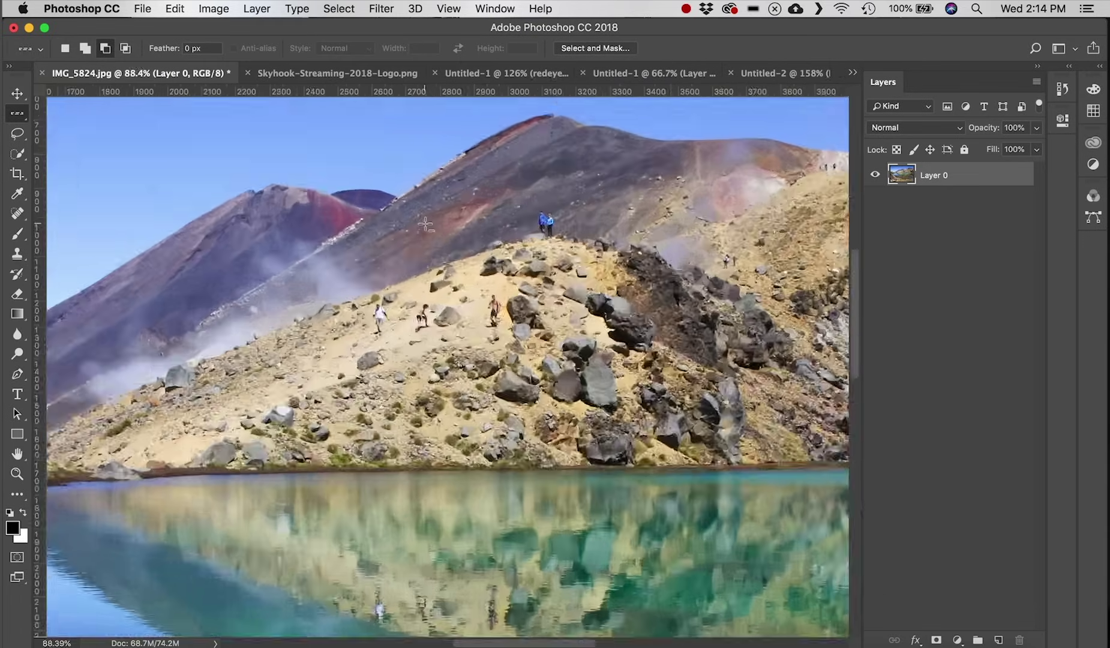
pyautogui.scroll(3, 425, 224)
pyautogui.click(425, 228)
pyautogui.scroll(5, 425, 240)
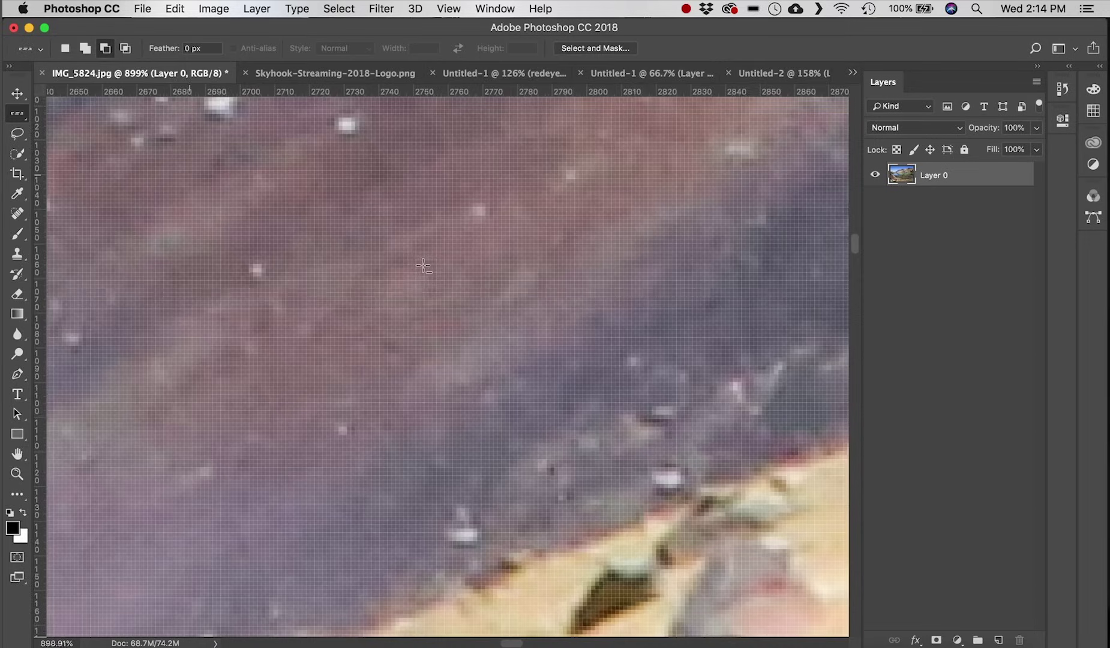
pyautogui.scroll(4, 425, 270)
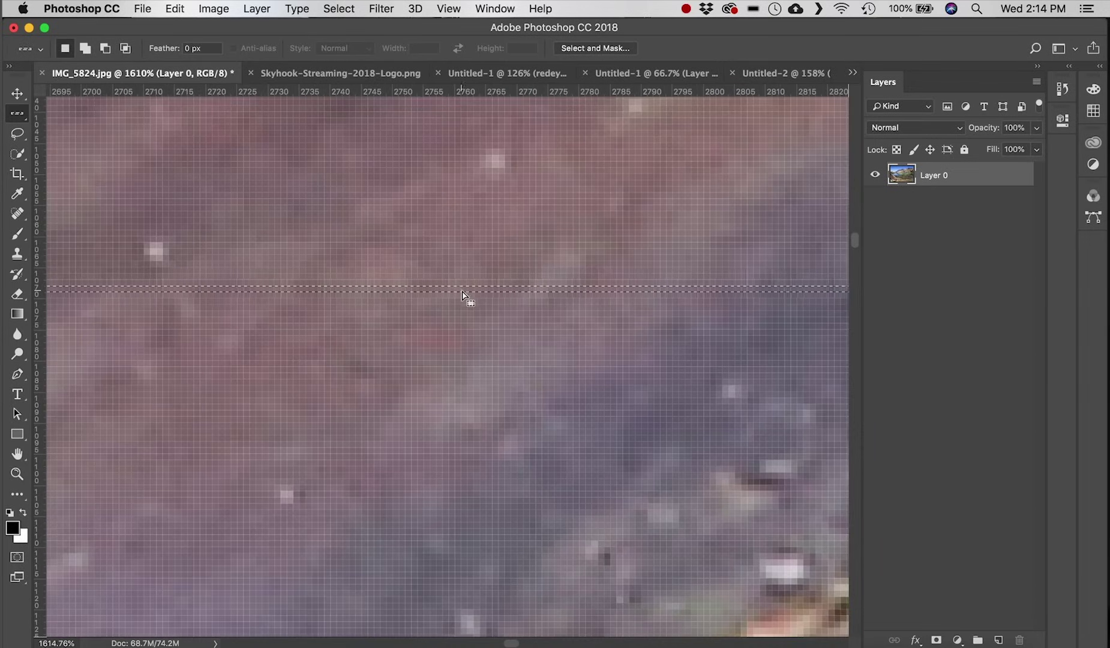
pyautogui.scroll(-10, 393, 276)
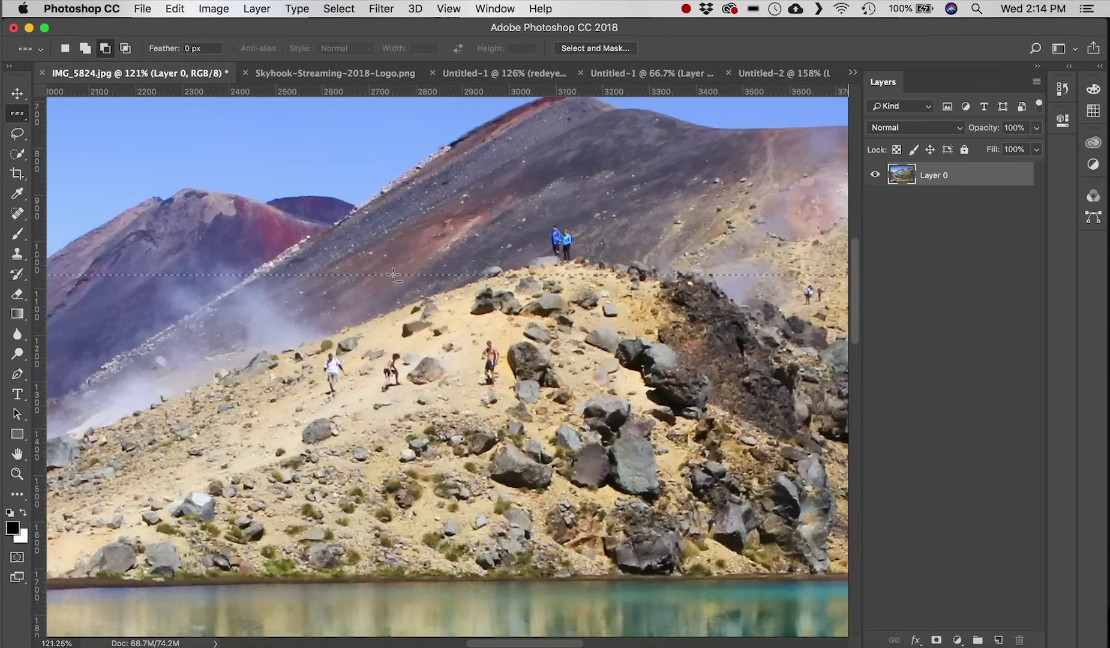
pyautogui.scroll(-4, 392, 276)
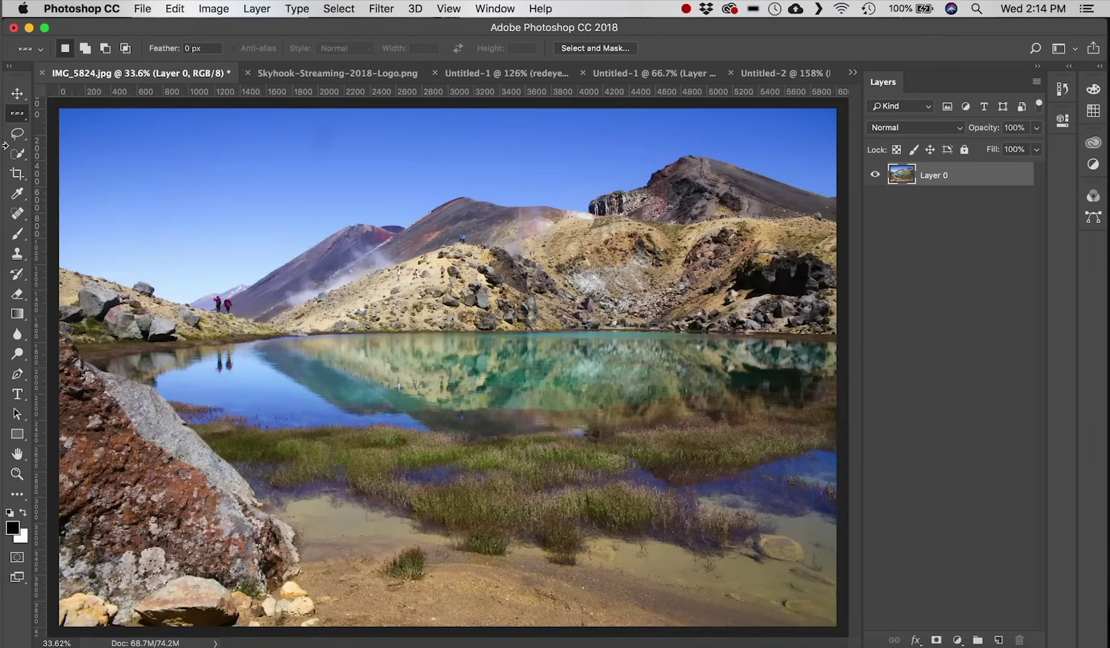
# - Select a single pixel column through the middle of the photo with the Single Column Marquee Tool, inspect it up close, and clear it
pyautogui.rightClick(23, 124)
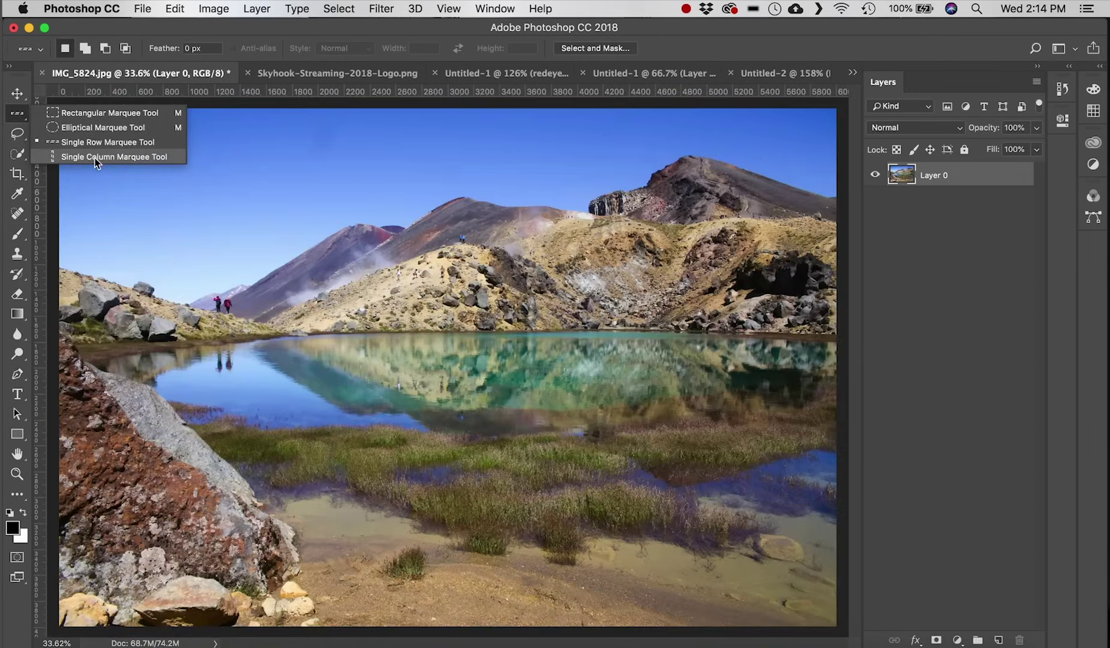
pyautogui.click(114, 157)
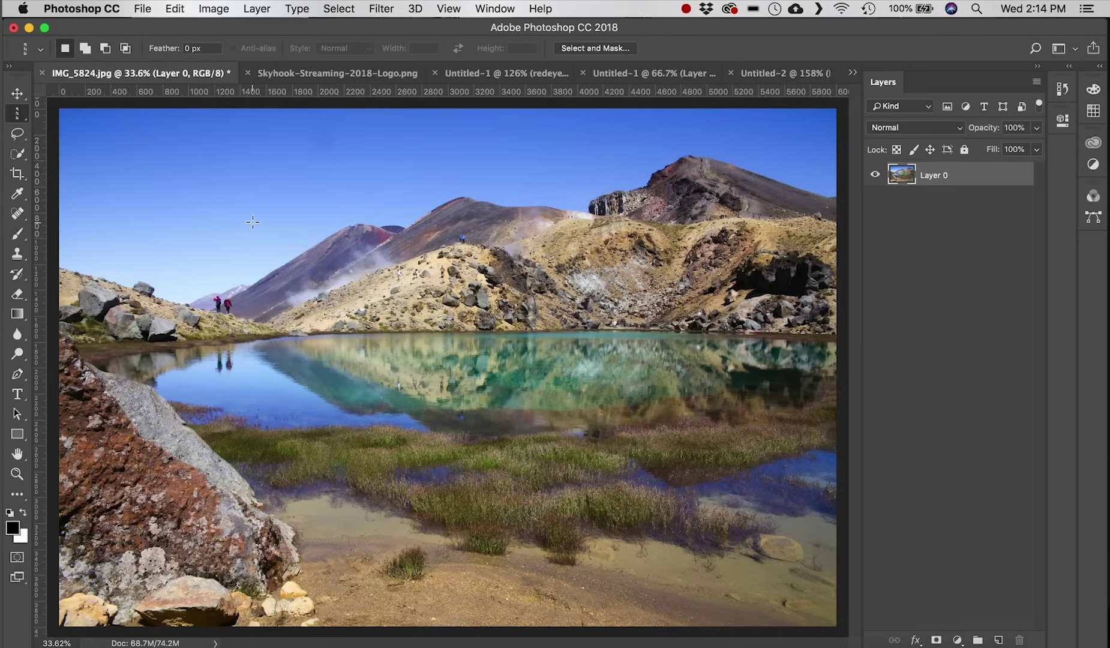
pyautogui.click(453, 258)
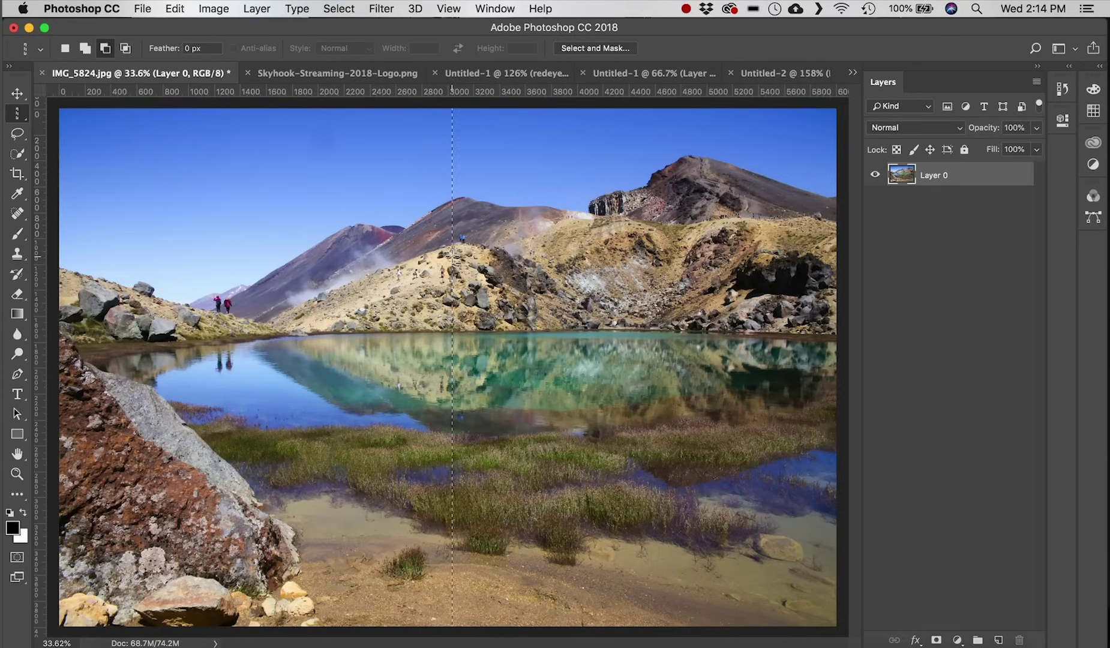
pyautogui.scroll(10, 453, 258)
pyautogui.scroll(10, 453, 258)
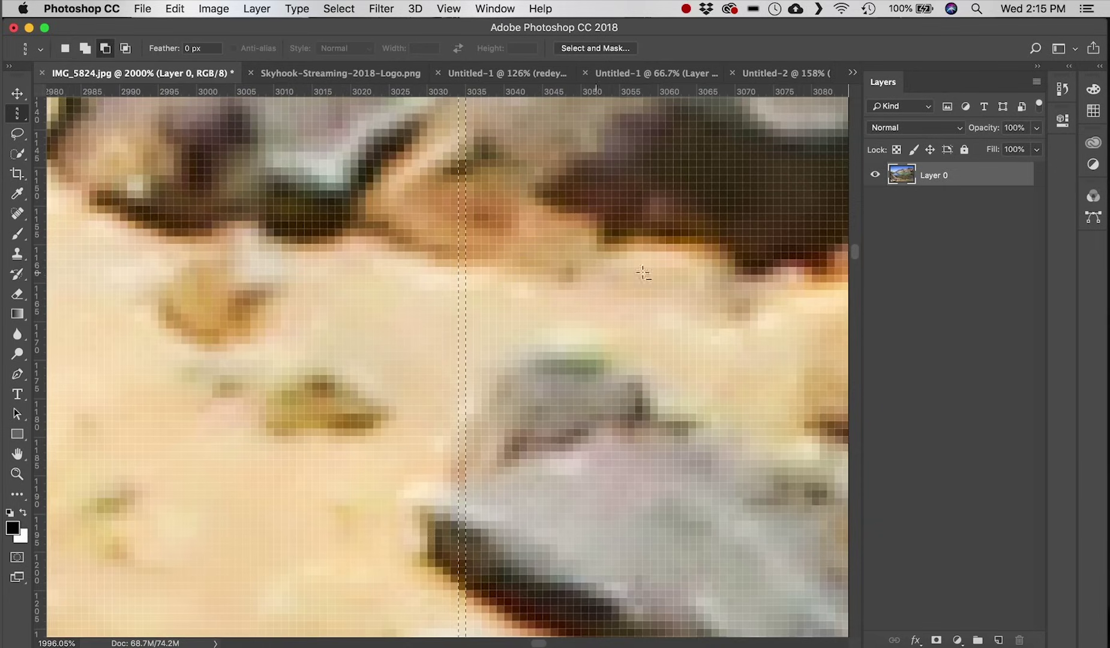
pyautogui.scroll(-10, 521, 268)
pyautogui.scroll(-4, 686, 273)
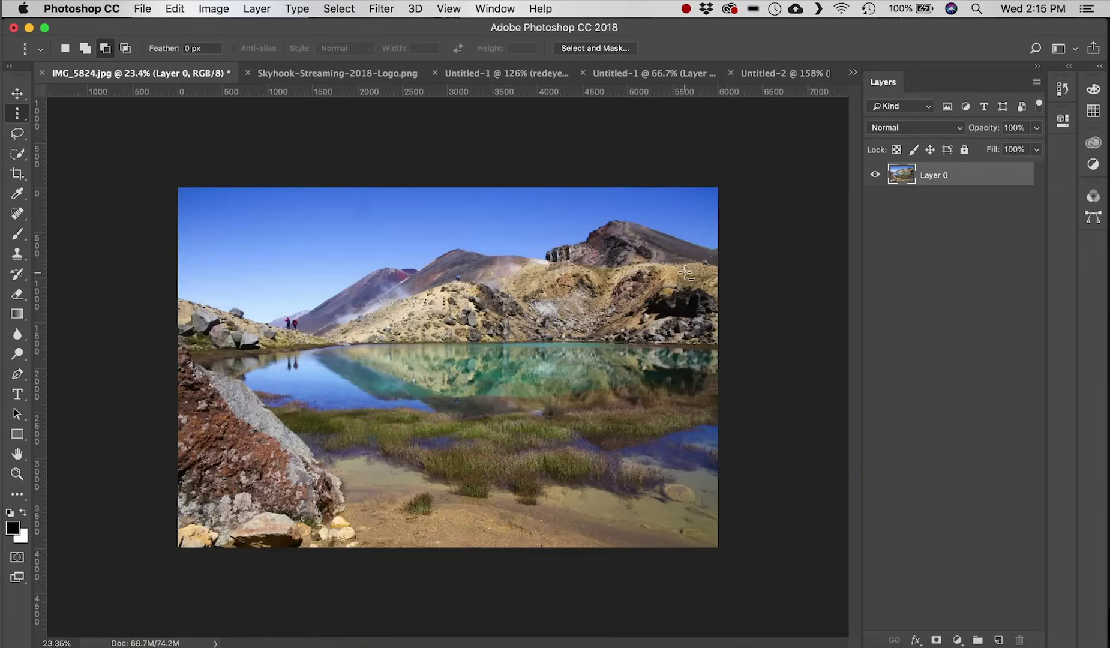
pyautogui.scroll(3, 67, 135)
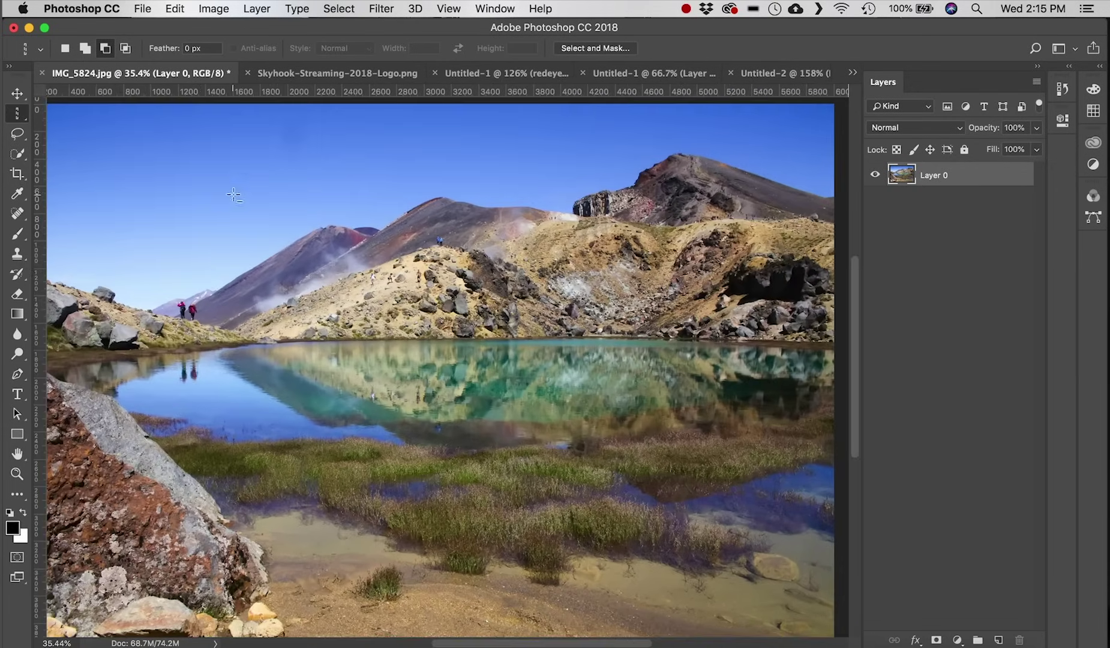
pyautogui.scroll(-1, 203, 181)
# - Draw a loose freehand selection around the hiker in the pink jacket with the Lasso Tool
pyautogui.click(17, 135)
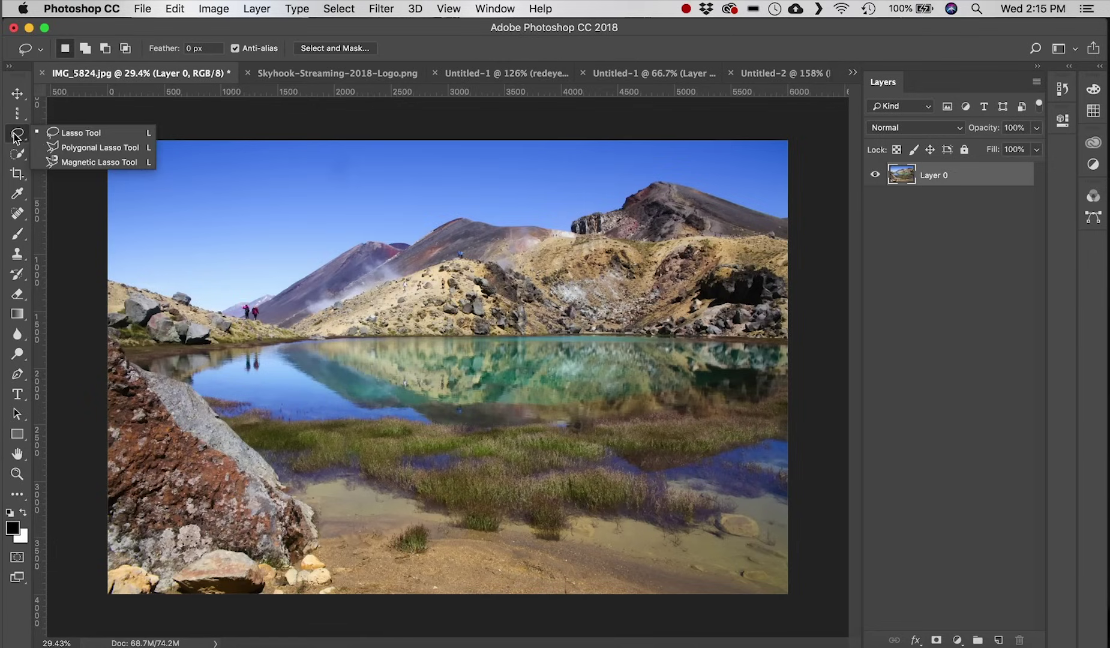
pyautogui.click(94, 137)
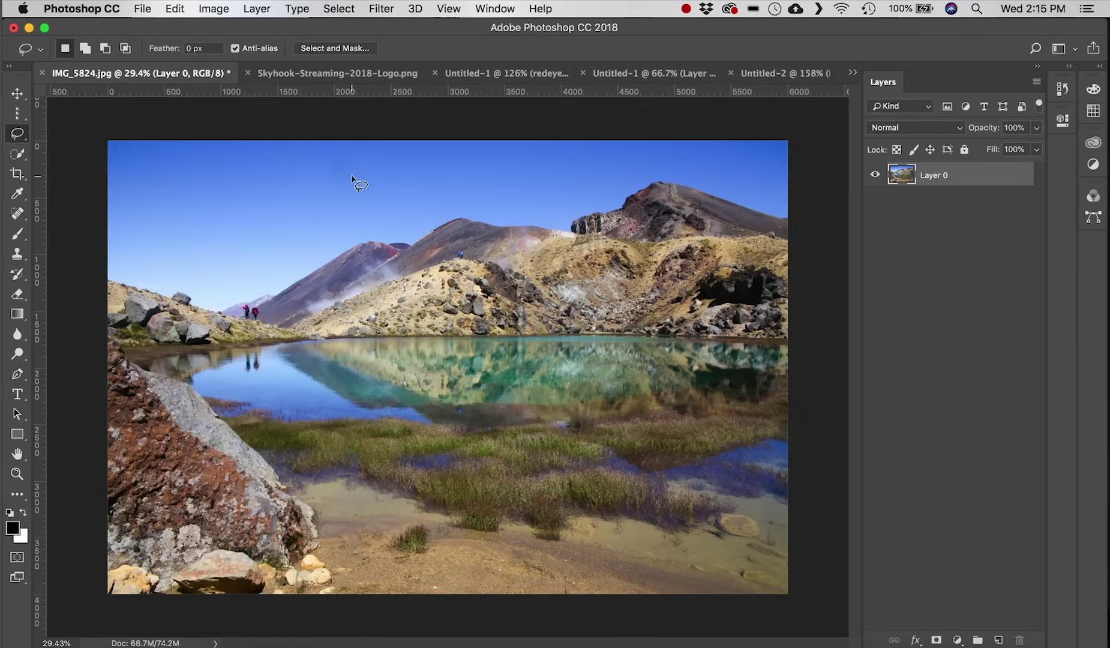
pyautogui.scroll(6, 215, 295)
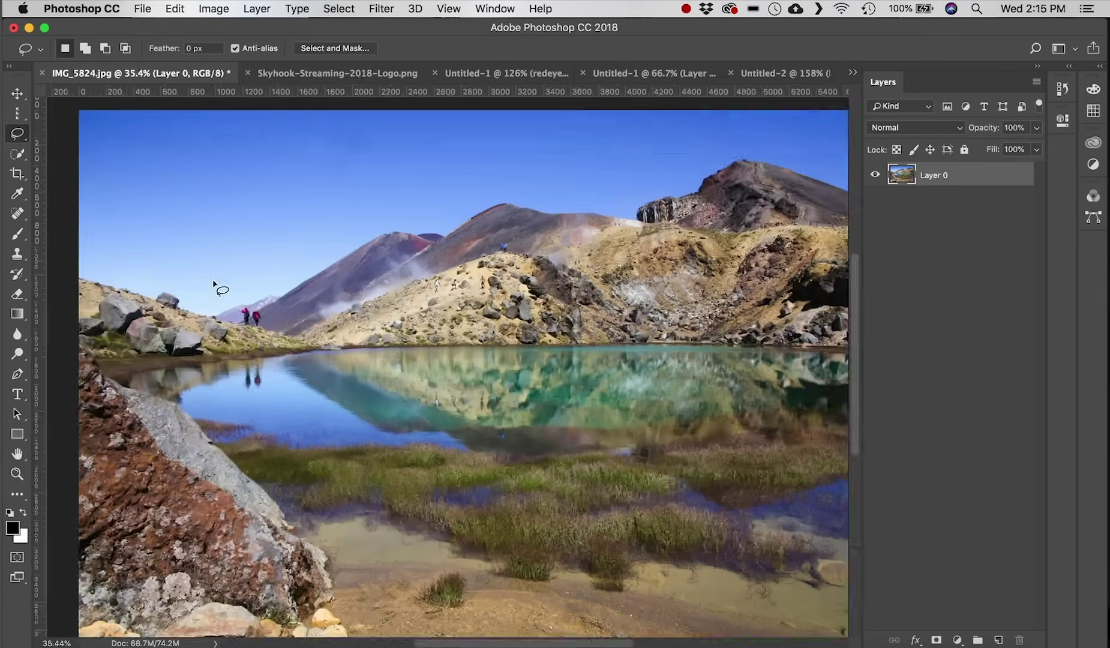
pyautogui.scroll(4, 329, 328)
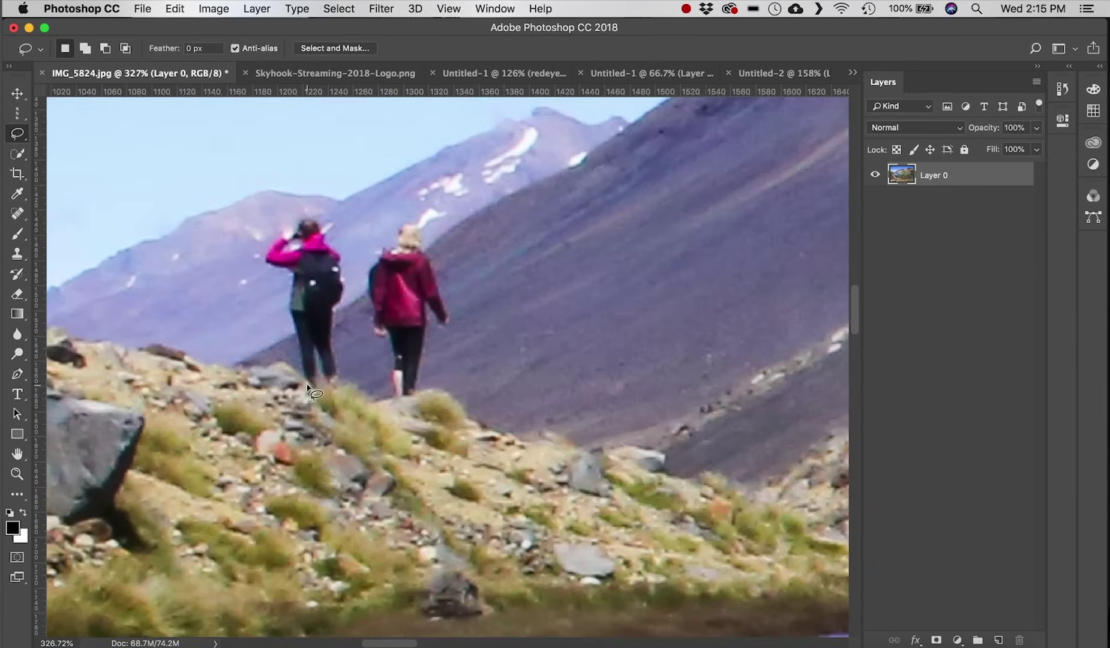
pyautogui.moveTo(290, 318)
pyautogui.mouseDown()
pyautogui.moveTo(286, 286)
pyautogui.moveTo(256, 252)
pyautogui.moveTo(269, 211)
pyautogui.moveTo(329, 210)
pyautogui.moveTo(347, 219)
pyautogui.moveTo(360, 373)
pyautogui.moveTo(313, 390)
pyautogui.mouseUp()
# - Move the selected hiker past the second hiker, down to the edge of the rocky slope
pyautogui.click(18, 95)
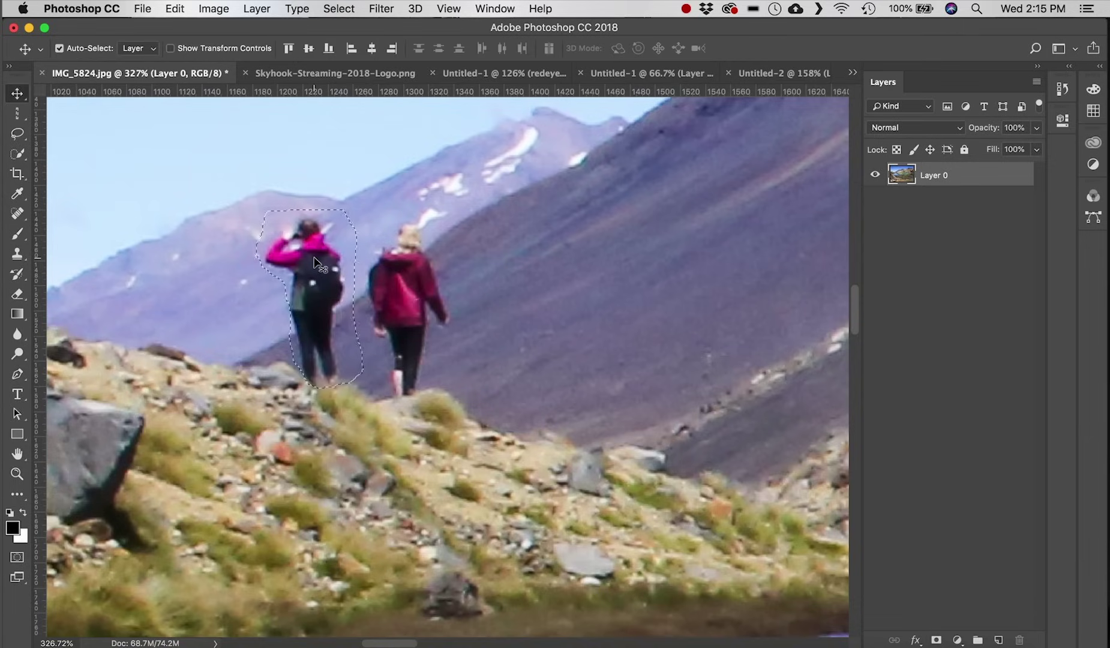
pyautogui.moveTo(315, 262); pyautogui.dragTo(634, 277)
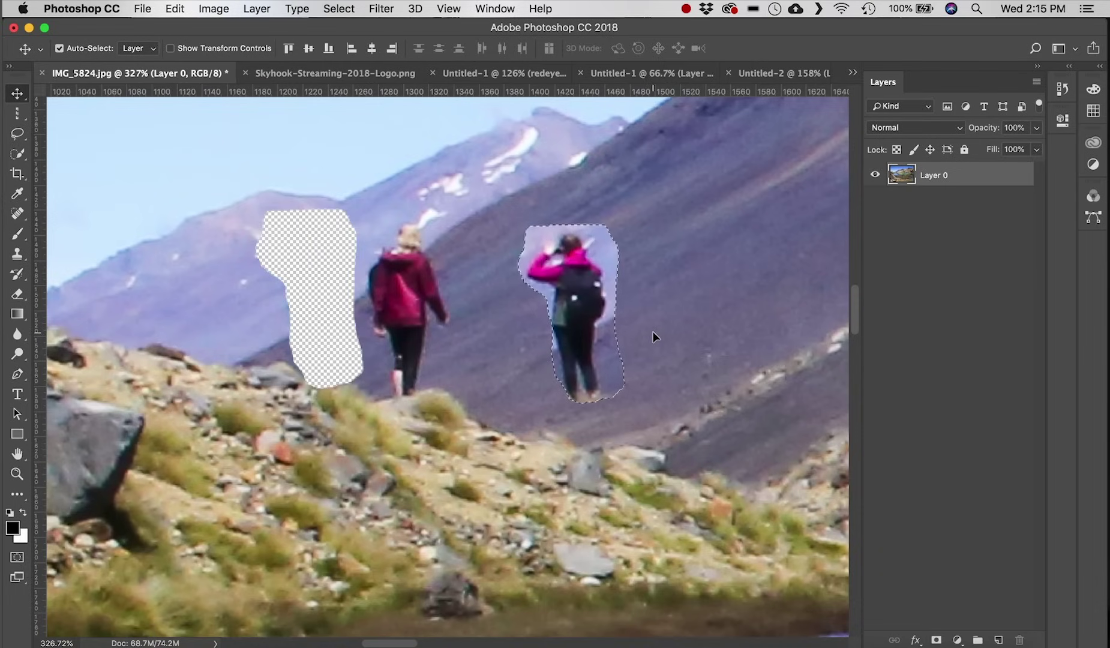
pyautogui.moveTo(653, 331); pyautogui.dragTo(643, 369)
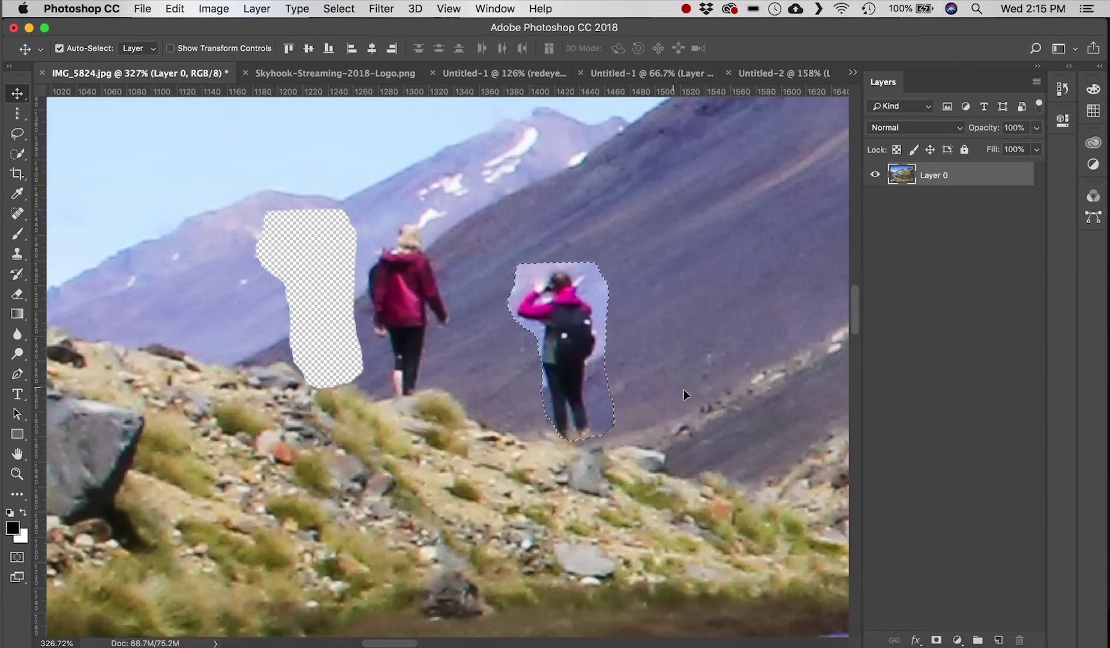
# - Undo the moves of the pink-jacketed hiker and clear the lasso selection
pyautogui.press('super+d')
pyautogui.press('super+alt+z')
pyautogui.press('super+alt+z')
pyautogui.press('super+alt+z')
pyautogui.press('super+d')
# - Outline the hiker in the pink jacket point by point with the Polygonal Lasso Tool and close the selection
pyautogui.scroll(-1, 228, 245)
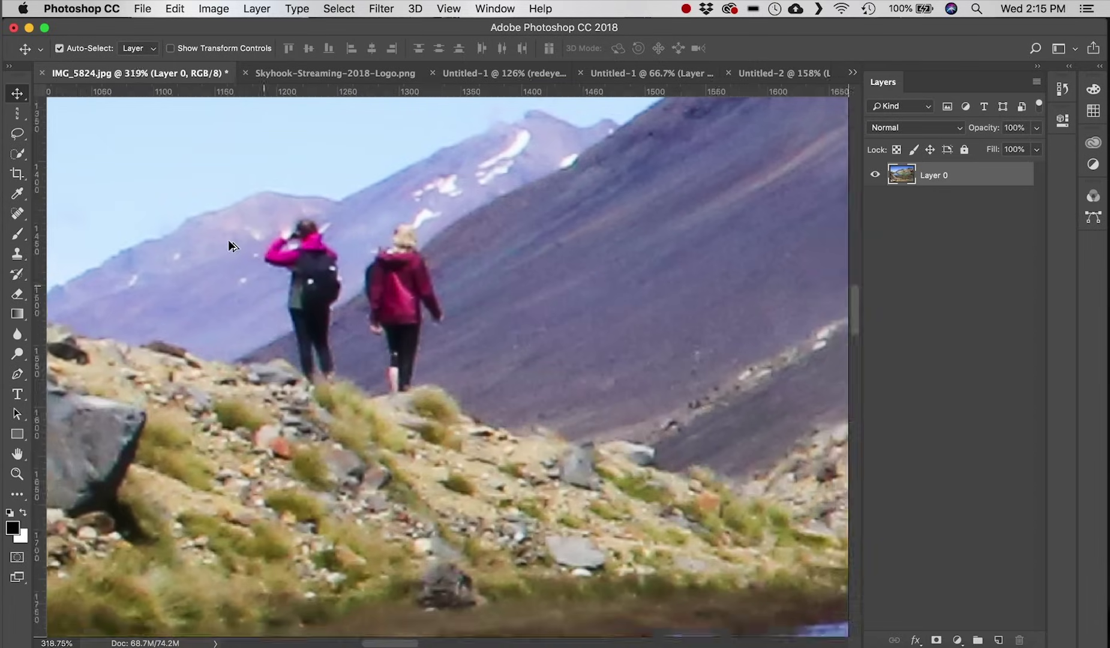
pyautogui.scroll(-10, 229, 240)
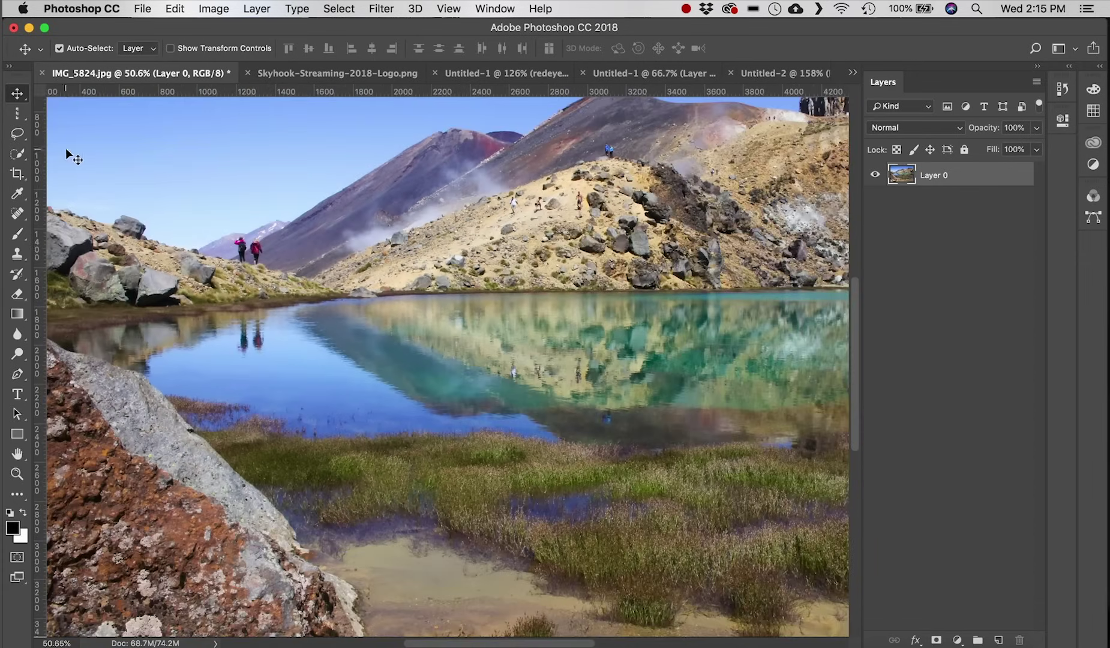
pyautogui.click(17, 134)
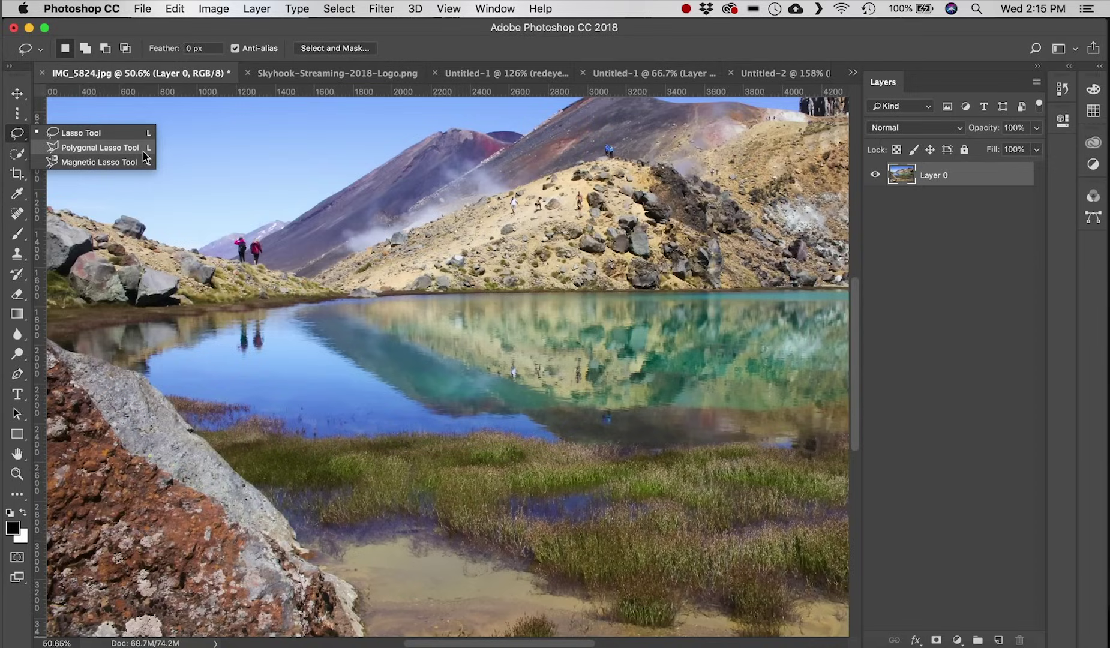
pyautogui.click(142, 149)
pyautogui.scroll(10, 215, 216)
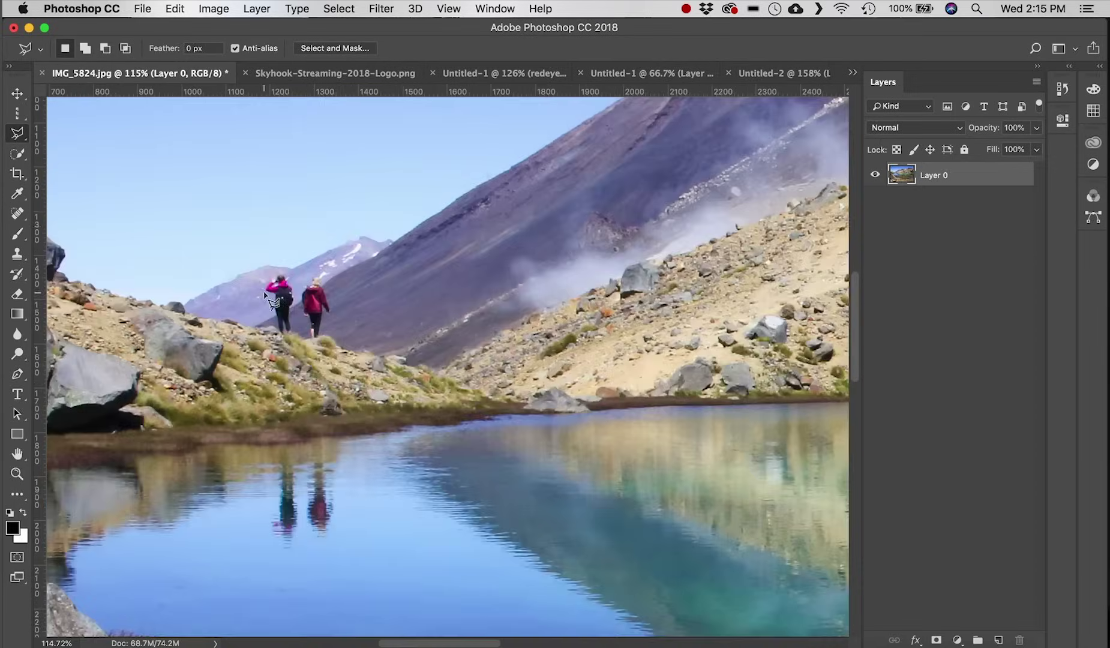
pyautogui.scroll(5, 293, 309)
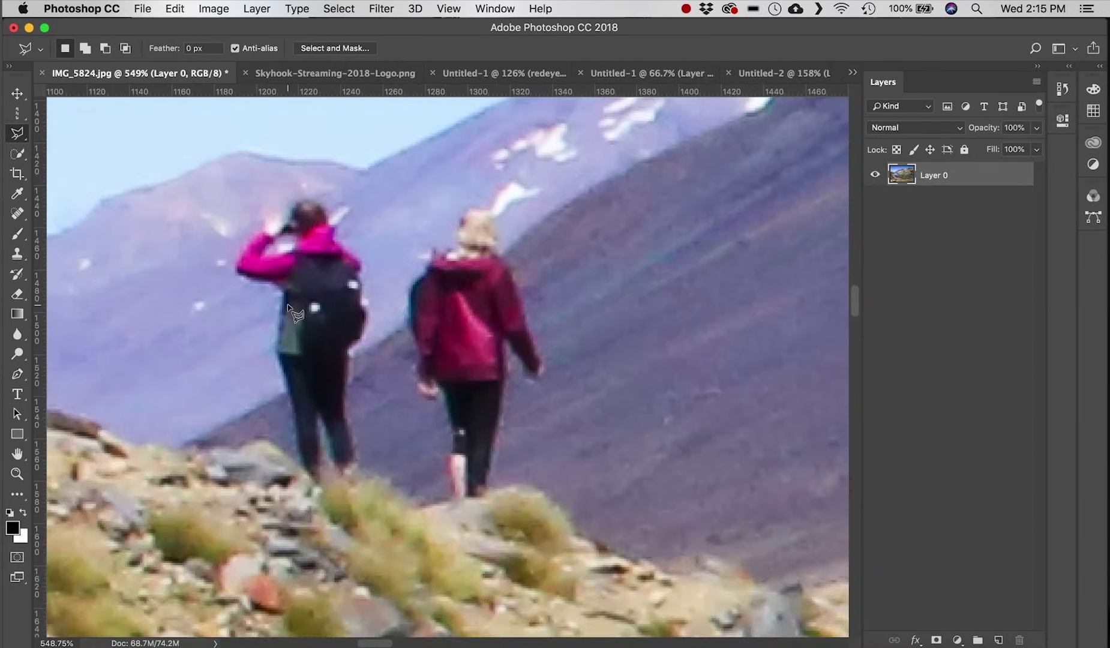
pyautogui.scroll(1, 293, 310)
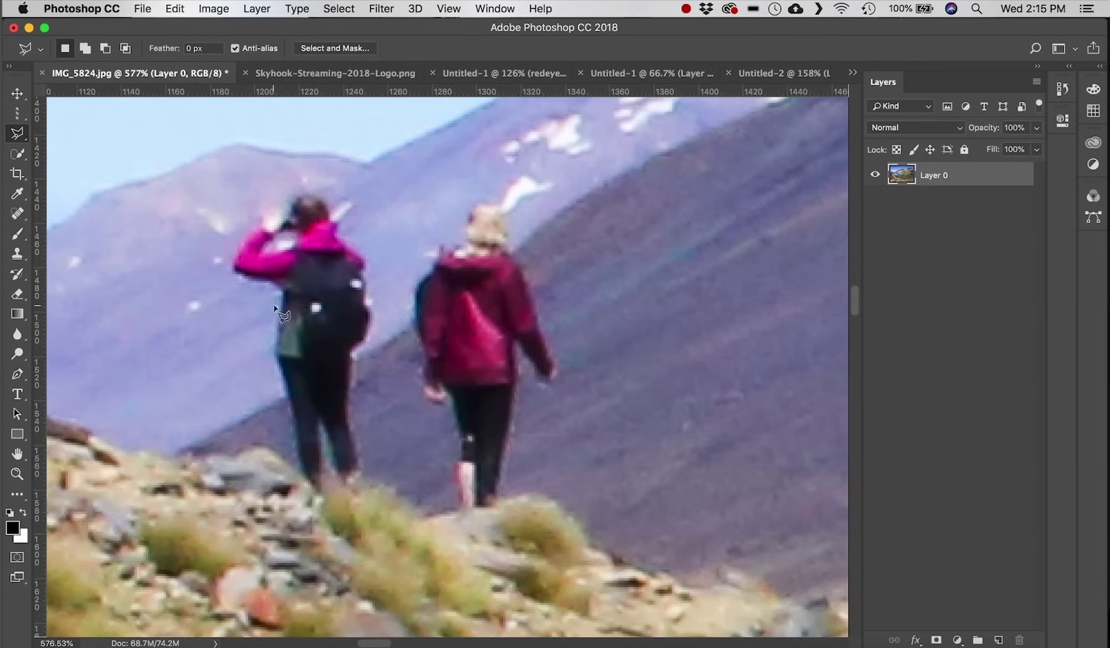
pyautogui.click(300, 472)
pyautogui.click(273, 358)
pyautogui.click(278, 291)
pyautogui.click(229, 271)
pyautogui.click(246, 226)
pyautogui.click(274, 198)
pyautogui.click(318, 187)
pyautogui.click(340, 205)
pyautogui.click(362, 204)
pyautogui.click(342, 222)
pyautogui.click(368, 258)
pyautogui.click(371, 299)
pyautogui.click(370, 343)
pyautogui.click(359, 376)
pyautogui.click(359, 438)
pyautogui.click(377, 478)
pyautogui.click(369, 511)
pyautogui.click(298, 476)
# - Move the polygon-selected hiker over the hiker in the red jacket, undo the move, and deselect
pyautogui.press('v')
pyautogui.moveTo(334, 342); pyautogui.dragTo(493, 345)
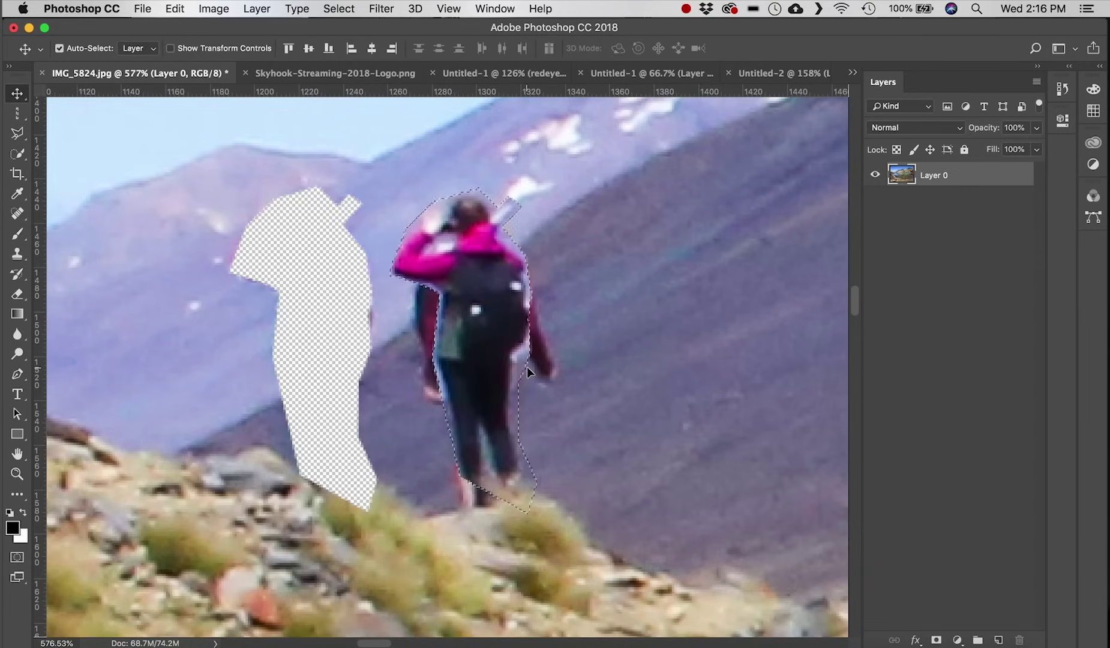
pyautogui.press('super')
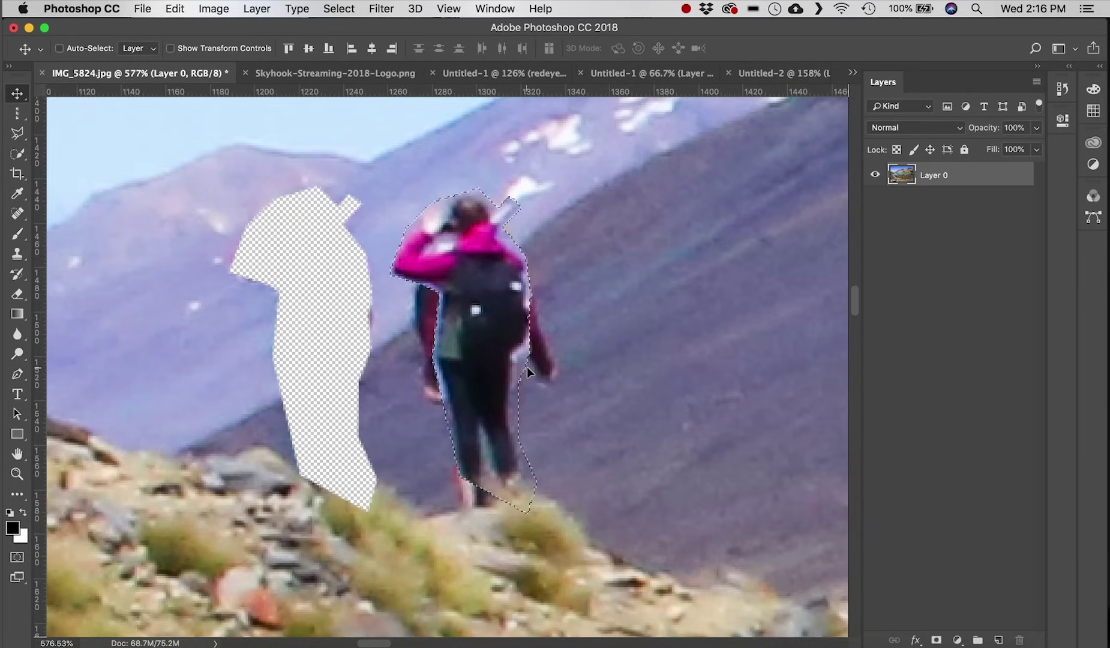
pyautogui.press('super+z')
pyautogui.press('super+d')
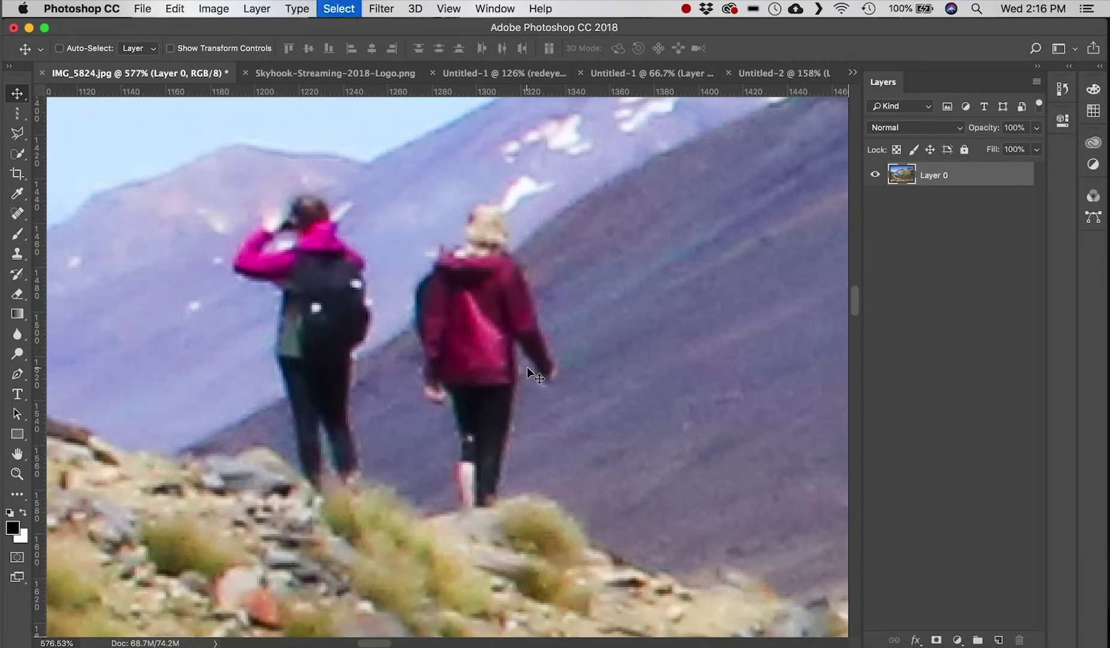
# - Trace the sloping upper edge of the large foreground rock with the Magnetic Lasso Tool, starting at the photo's left edge
pyautogui.click(17, 133)
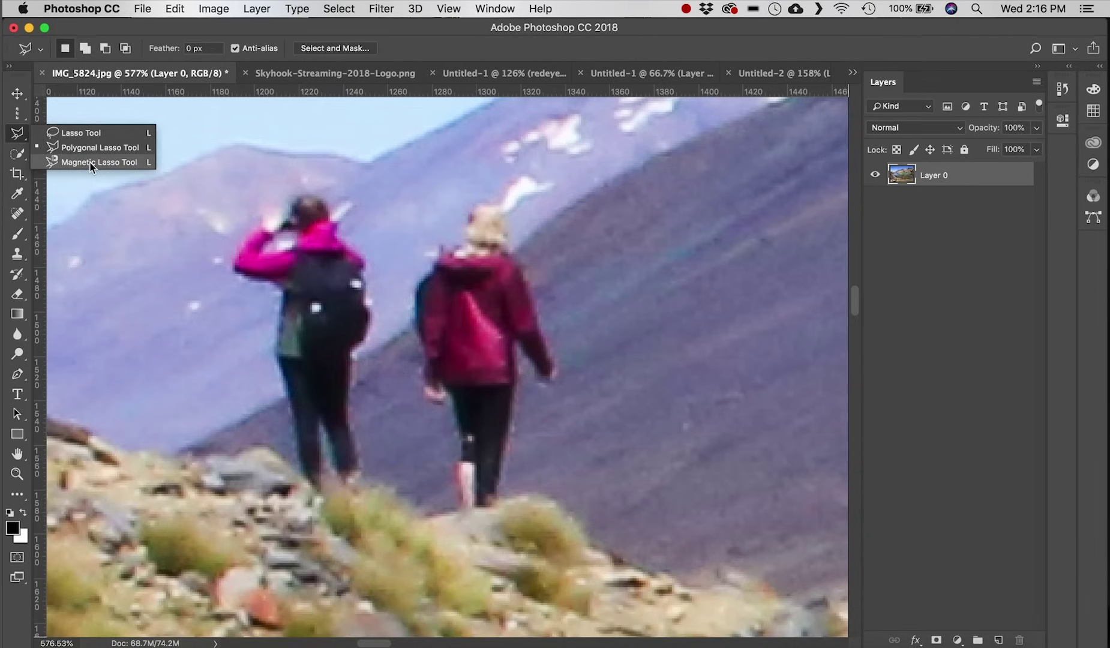
pyautogui.click(91, 162)
pyautogui.scroll(-6, 630, 290)
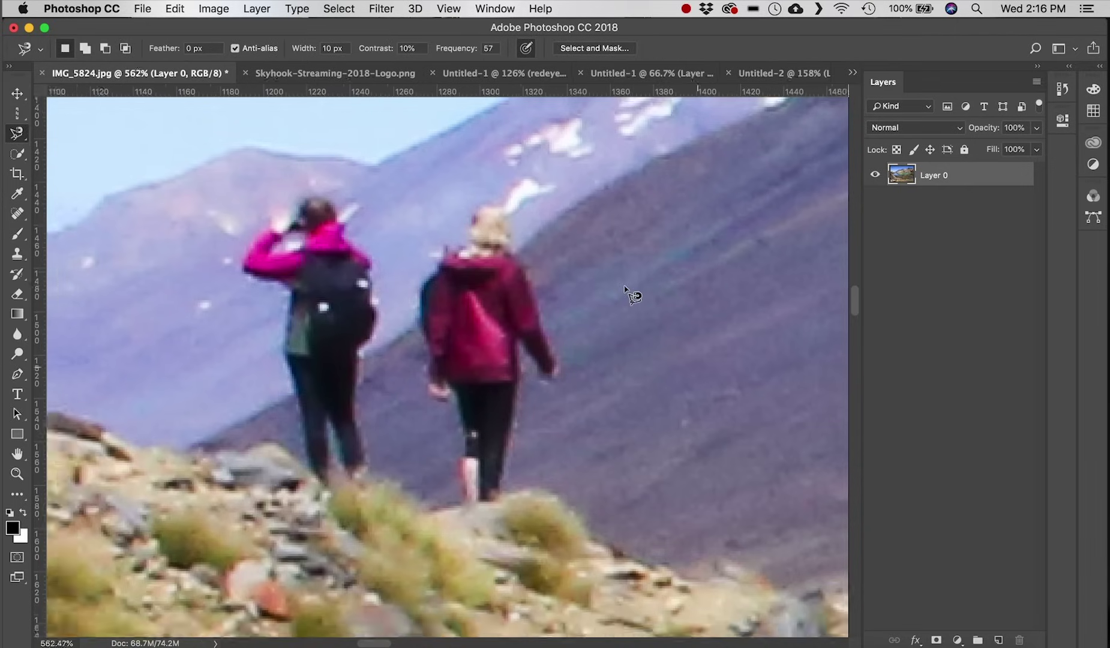
pyautogui.scroll(-5, 630, 291)
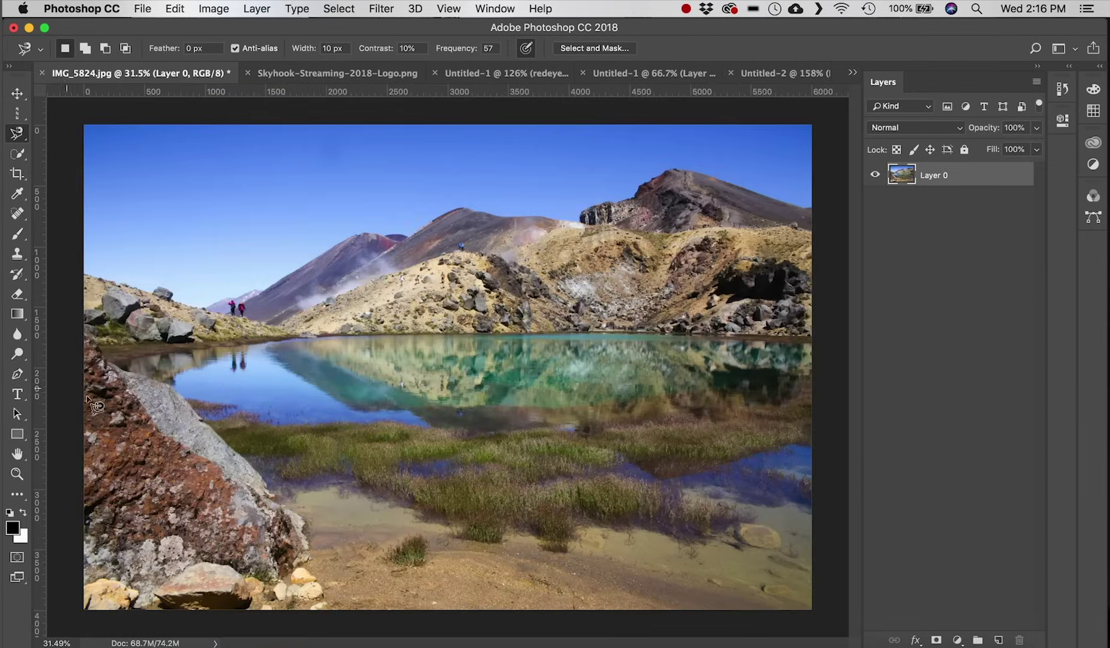
pyautogui.scroll(6, 123, 414)
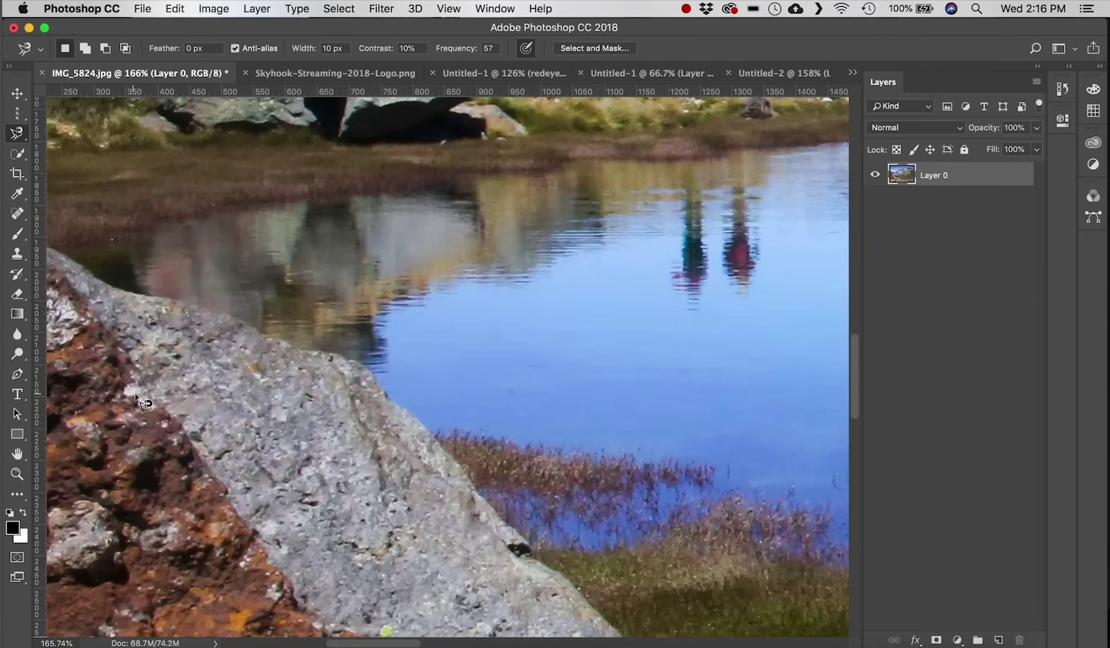
pyautogui.press('super+r')
pyautogui.moveTo(126, 291)
pyautogui.mouseDown()
pyautogui.moveTo(235, 258)
pyautogui.moveTo(289, 256)
pyautogui.moveTo(328, 338)
pyautogui.mouseUp()
pyautogui.press('super+r')
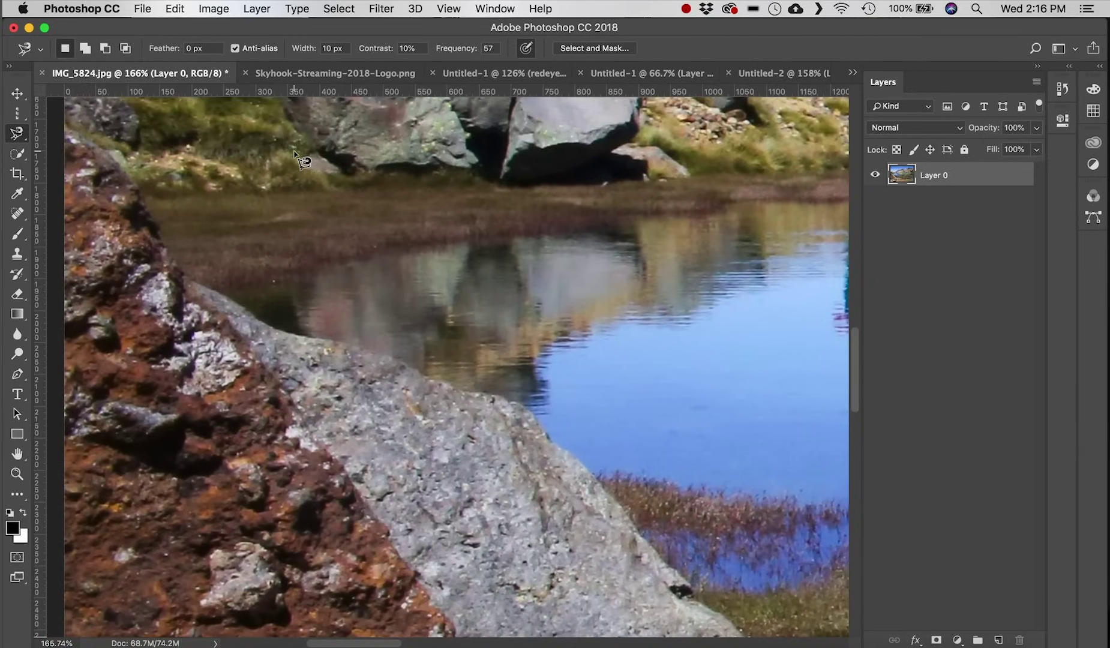
pyautogui.click(66, 128)
pyautogui.moveTo(104, 153)
pyautogui.mouseDown()
pyautogui.moveTo(158, 222)
pyautogui.moveTo(173, 265)
pyautogui.moveTo(217, 286)
pyautogui.mouseUp()
pyautogui.moveTo(265, 324)
pyautogui.mouseDown()
pyautogui.moveTo(527, 400)
pyautogui.moveTo(581, 464)
pyautogui.moveTo(547, 436)
pyautogui.moveTo(565, 412)
pyautogui.moveTo(568, 461)
pyautogui.mouseUp()
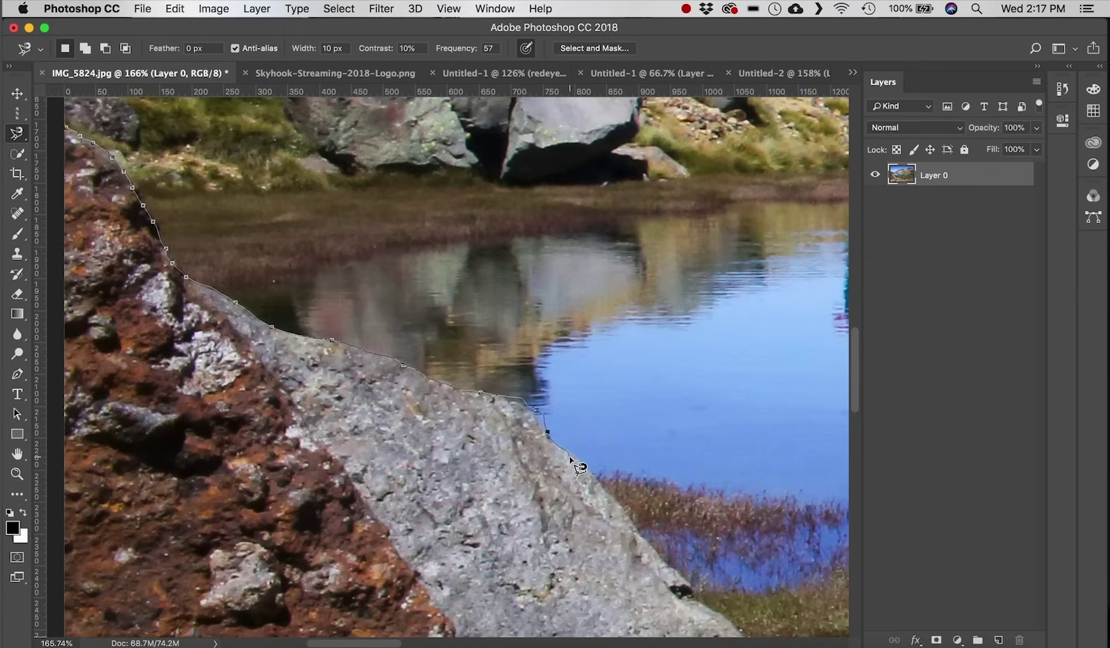
# - Remove the misplaced magnetic anchor points and retrace the rock's edge along the waterline down to the grass
pyautogui.press('BackSpace')
pyautogui.moveTo(538, 423); pyautogui.dragTo(564, 442)
pyautogui.press('BackSpace')
pyautogui.press('BackSpace')
pyautogui.moveTo(372, 354)
pyautogui.mouseDown()
pyautogui.moveTo(526, 405)
pyautogui.moveTo(738, 634)
pyautogui.mouseUp()
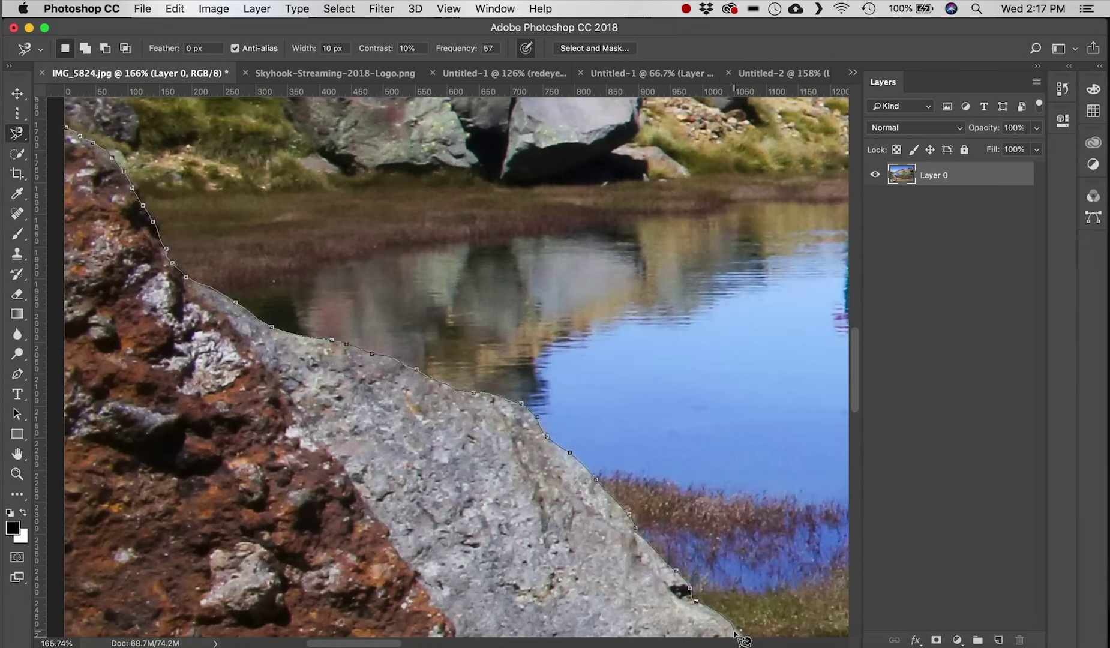
# - Continue the magnetic outline down the slope, back across the rock and up the photo's left edge, closing it at the starting point
pyautogui.moveTo(743, 624)
pyautogui.mouseDown()
pyautogui.moveTo(609, 441)
pyautogui.moveTo(569, 403)
pyautogui.moveTo(690, 523)
pyautogui.moveTo(449, 348)
pyautogui.moveTo(585, 480)
pyautogui.moveTo(648, 612)
pyautogui.moveTo(782, 549)
pyautogui.mouseUp()
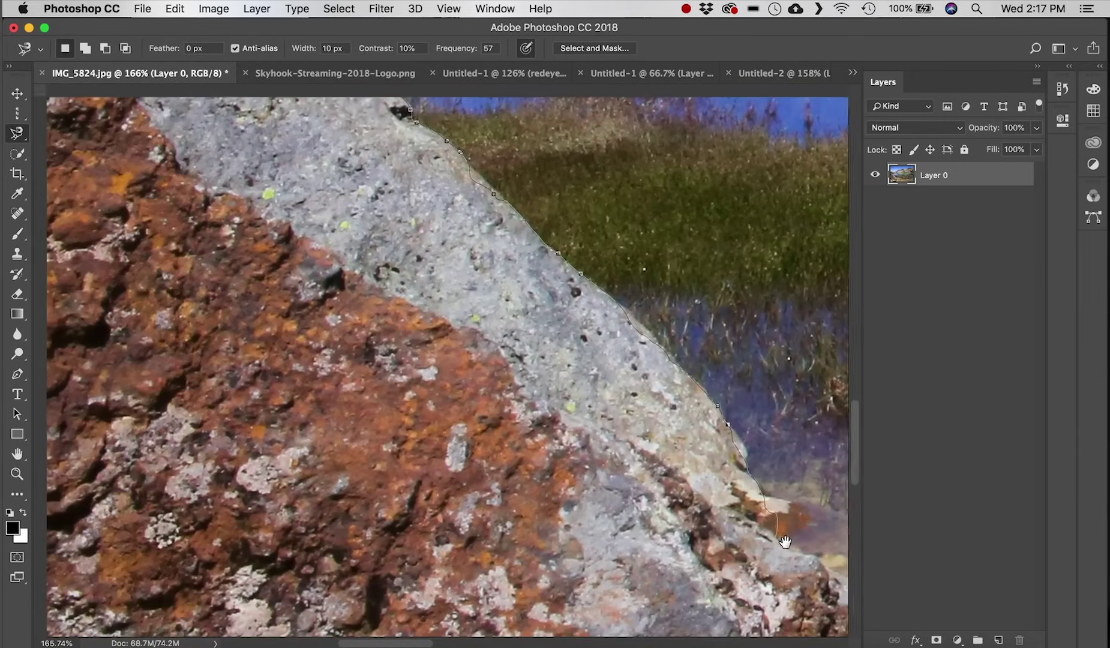
pyautogui.scroll(-5, 777, 543)
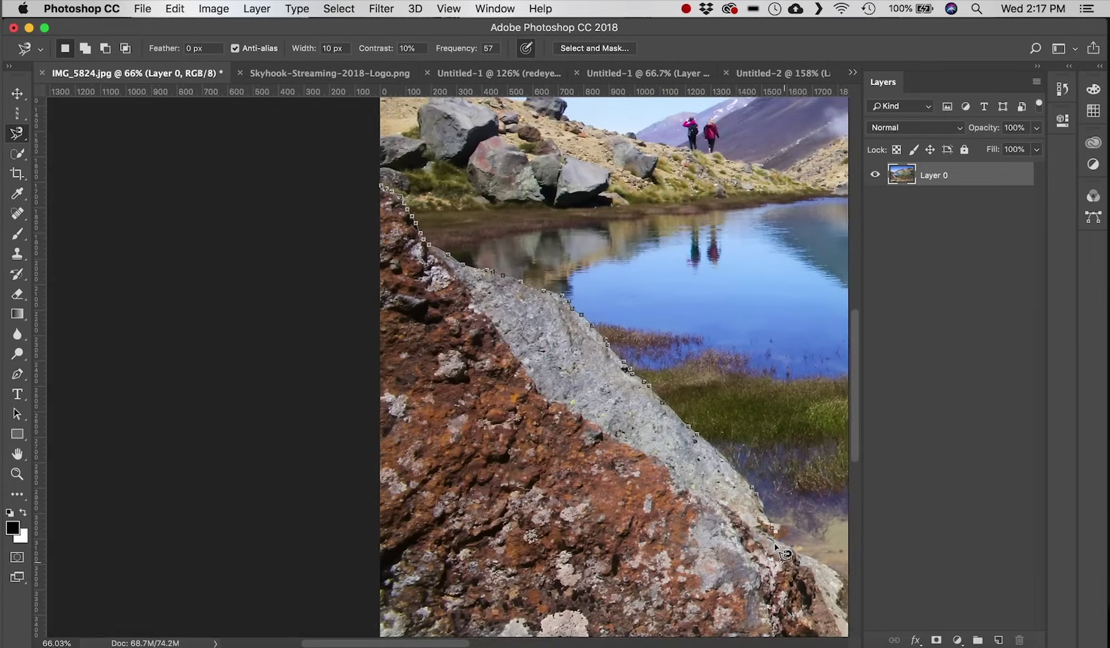
pyautogui.moveTo(778, 543)
pyautogui.mouseDown()
pyautogui.moveTo(393, 541)
pyautogui.moveTo(367, 384)
pyautogui.moveTo(359, 228)
pyautogui.moveTo(372, 200)
pyautogui.mouseUp()
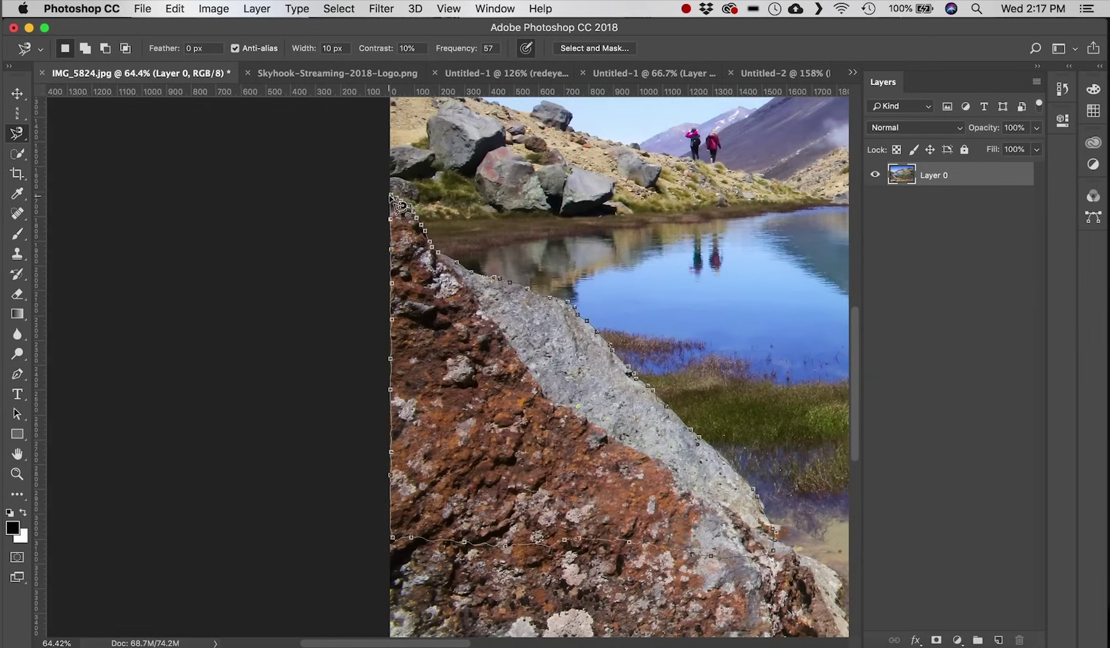
pyautogui.click(394, 197)
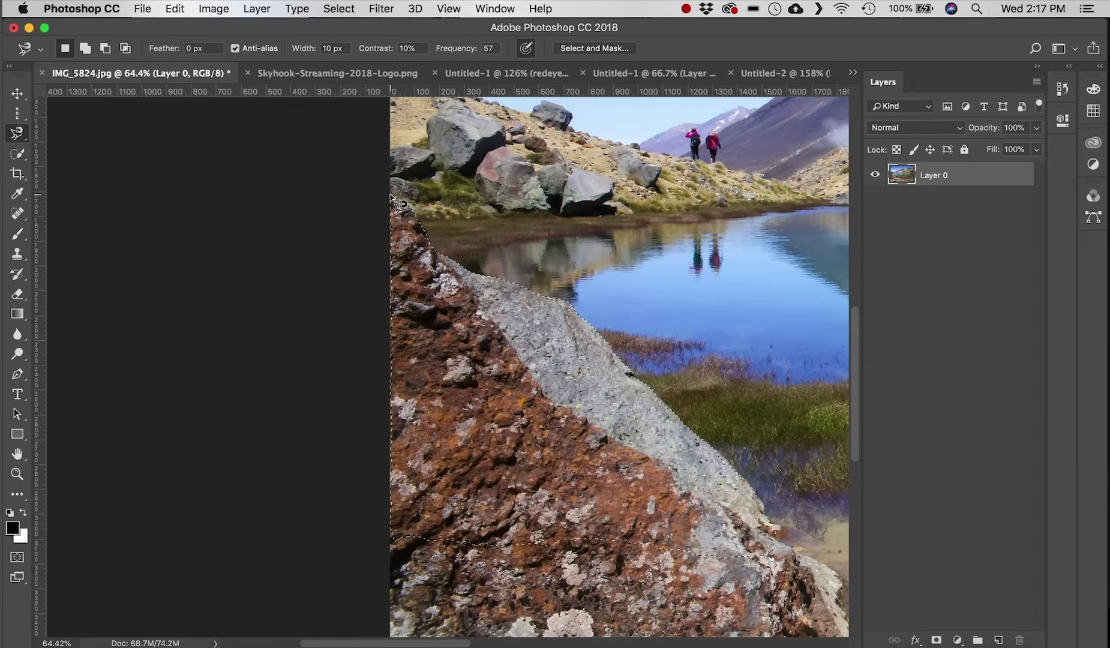
# - Copy the selected foreground rock onto its own new layer
pyautogui.press('alt')
pyautogui.scroll(3, 600, 366)
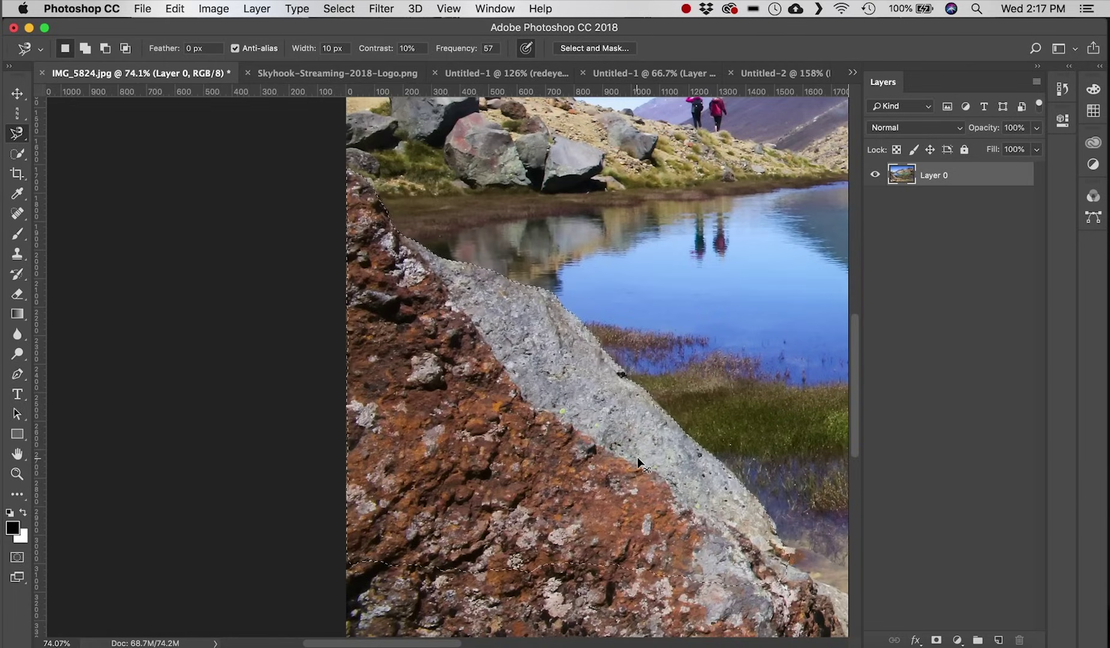
pyautogui.press('Delete')
pyautogui.press('super+v')
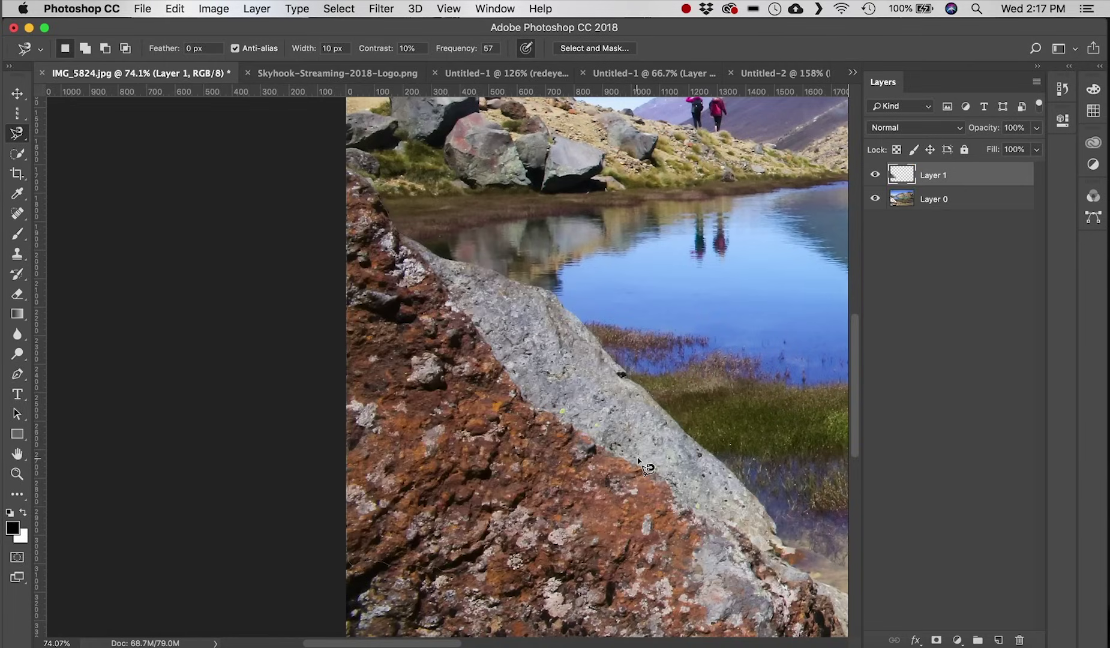
# - Toggle the copied rock layer's visibility, move it around with the Move Tool, and return the document to the single Layer 0
pyautogui.click(873, 175)
pyautogui.click(873, 175)
pyautogui.press('v')
pyautogui.moveTo(551, 382); pyautogui.dragTo(443, 403)
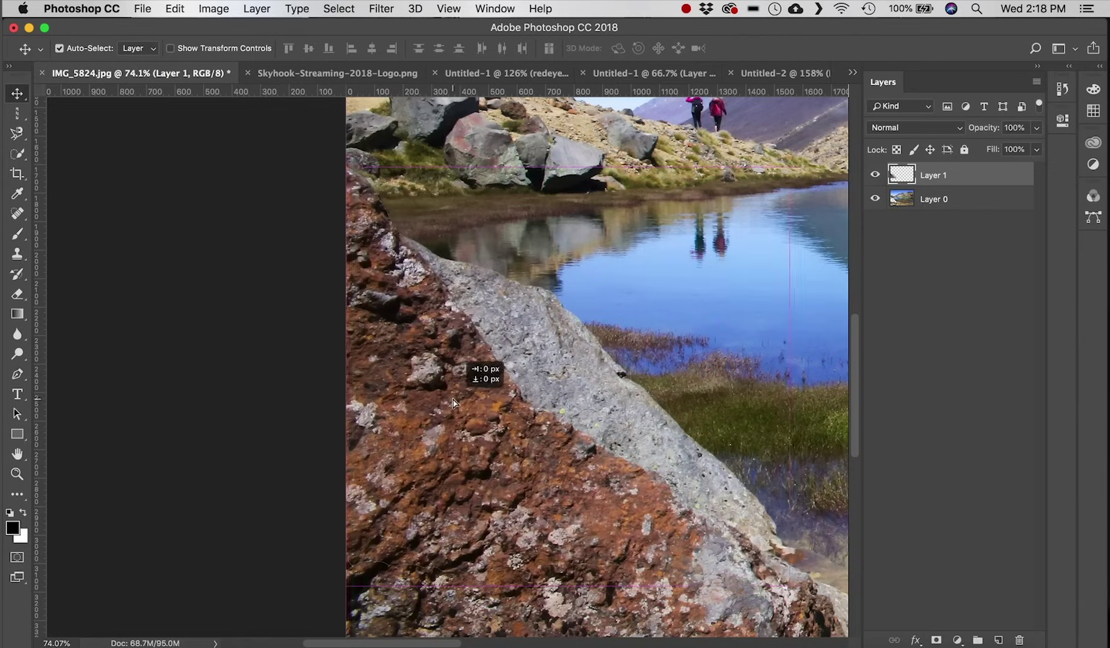
pyautogui.hotkey('ctrl', 'e')
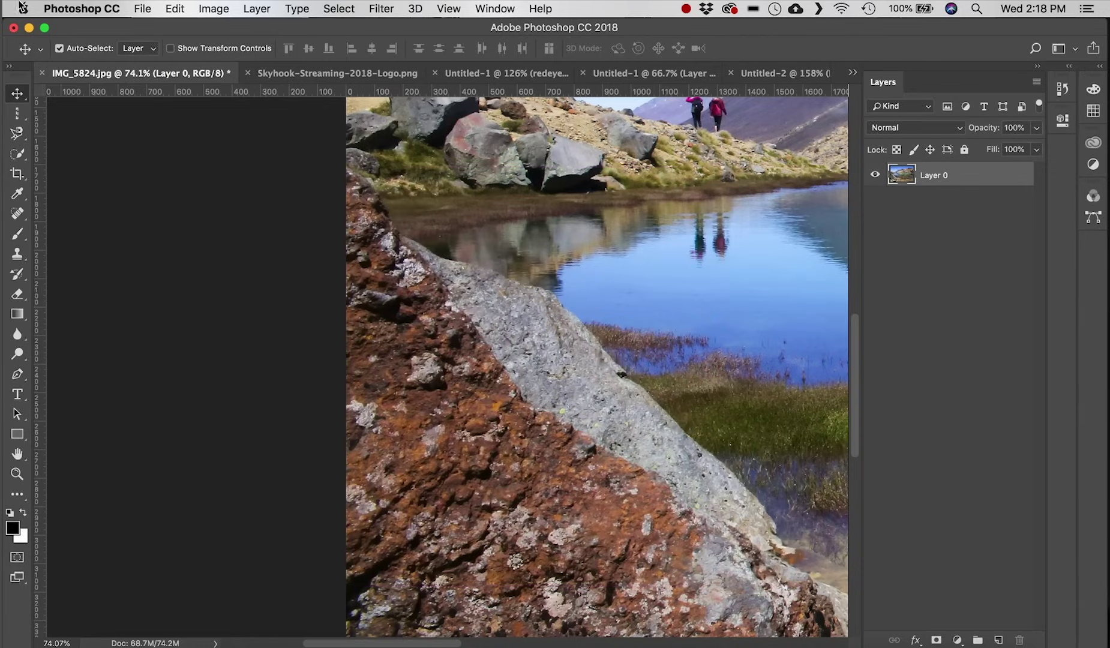
# - Restore the standard Lasso Tool as the active lasso and switch to the Quick Selection Tool
pyautogui.click(16, 134)
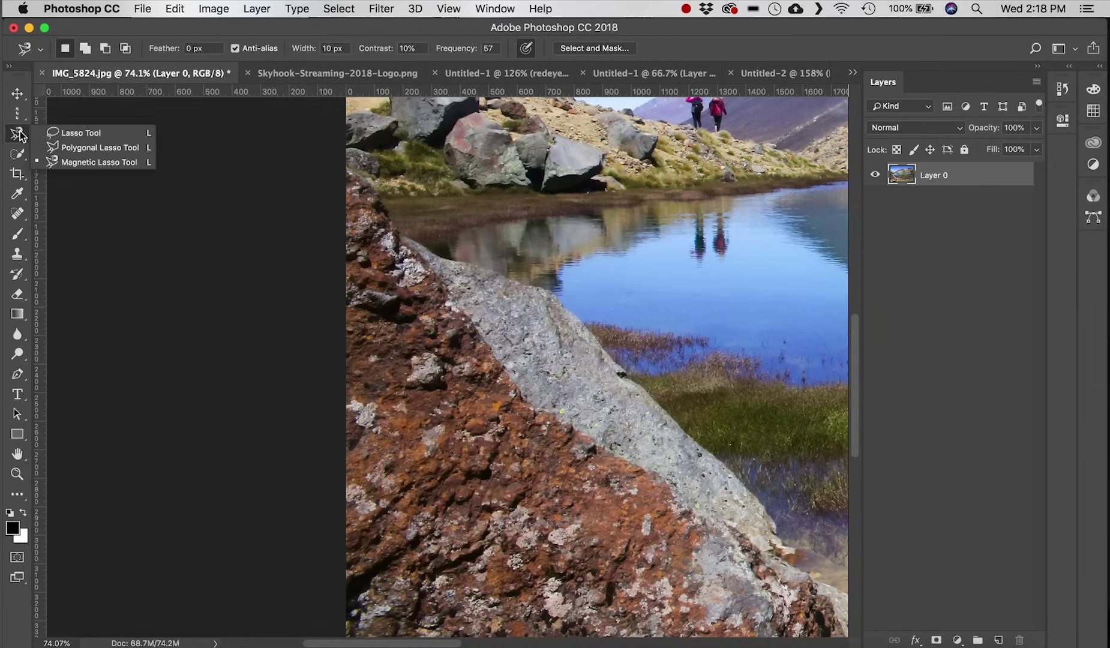
pyautogui.click(62, 133)
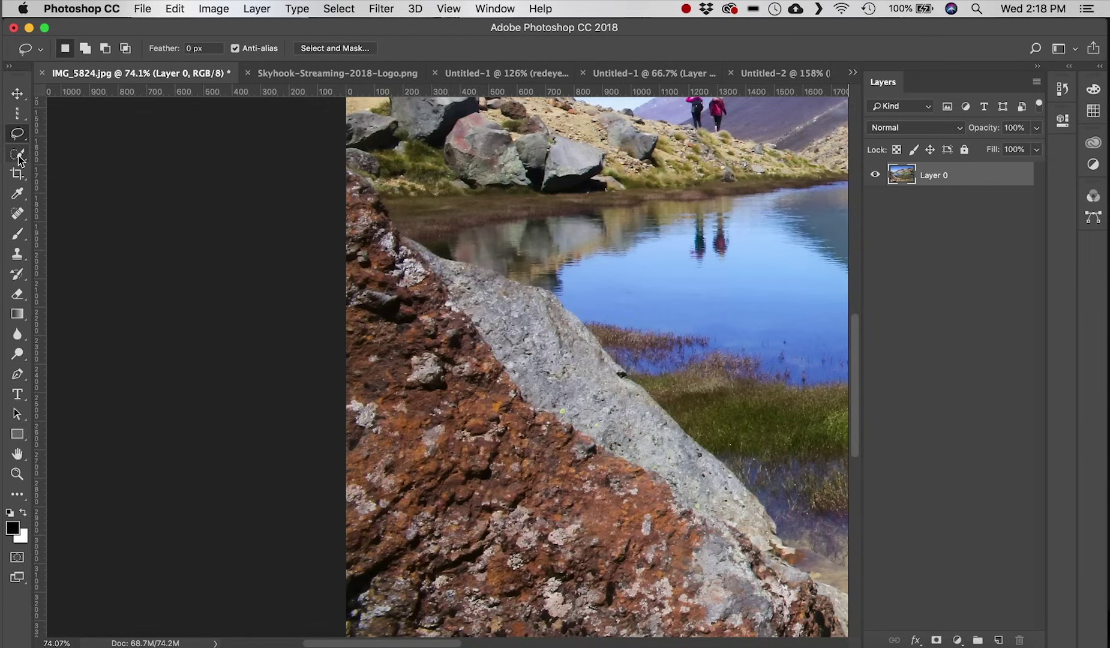
pyautogui.click(19, 158)
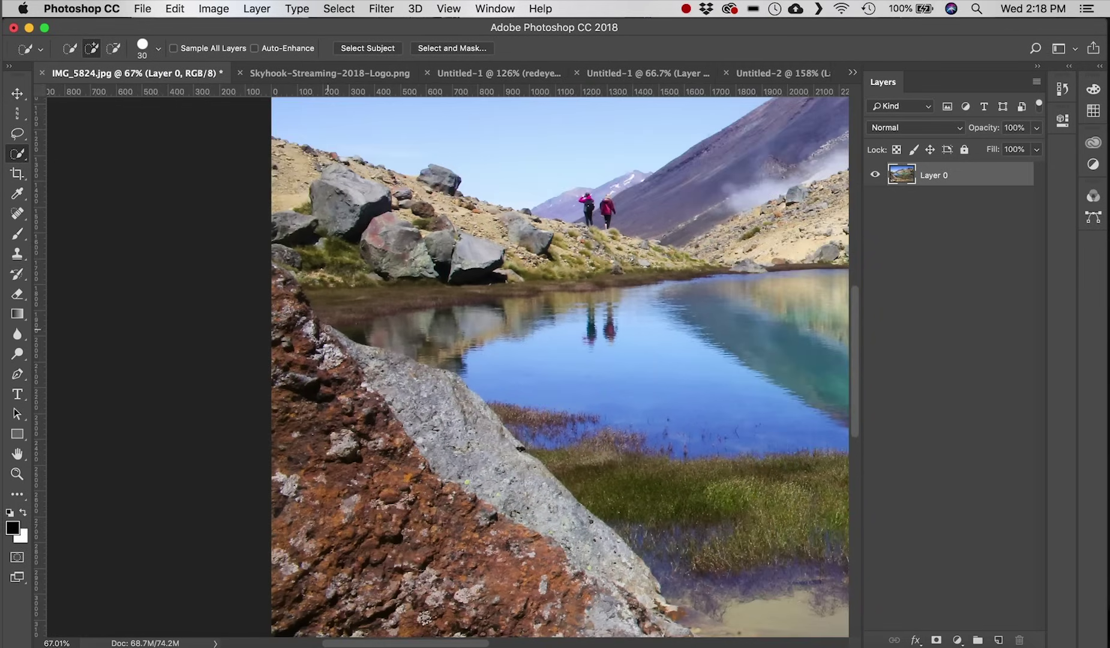
# - Brush a quick selection over the large grey boulder on the hillside with the size 30 brush, and deselect it
pyautogui.scroll(10, 343, 173)
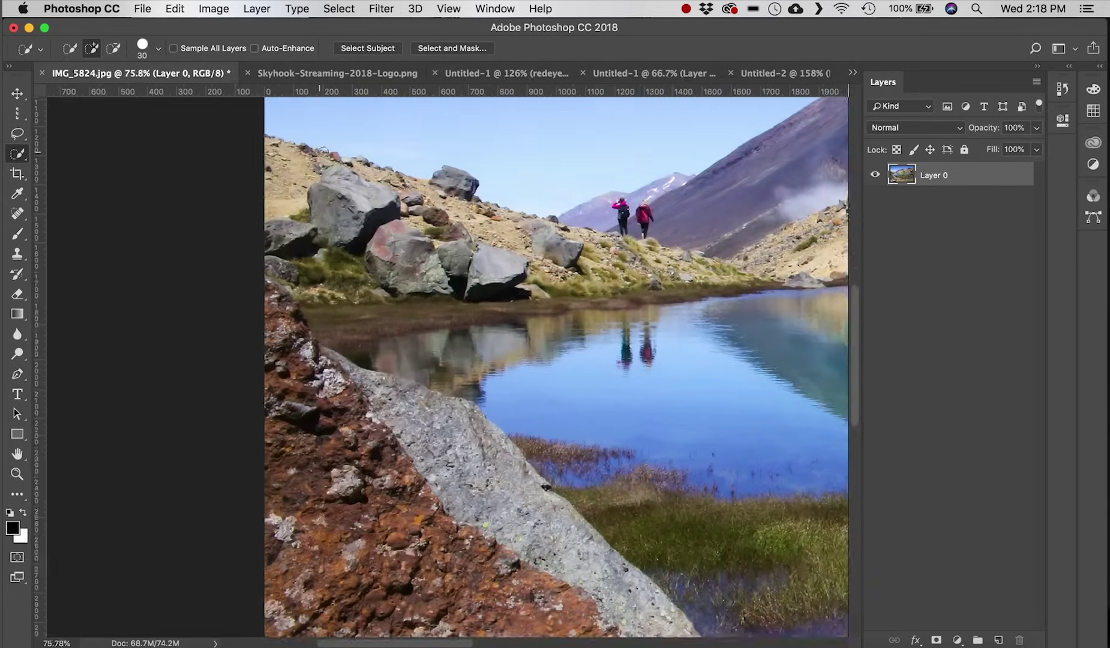
pyautogui.scroll(2, 343, 173)
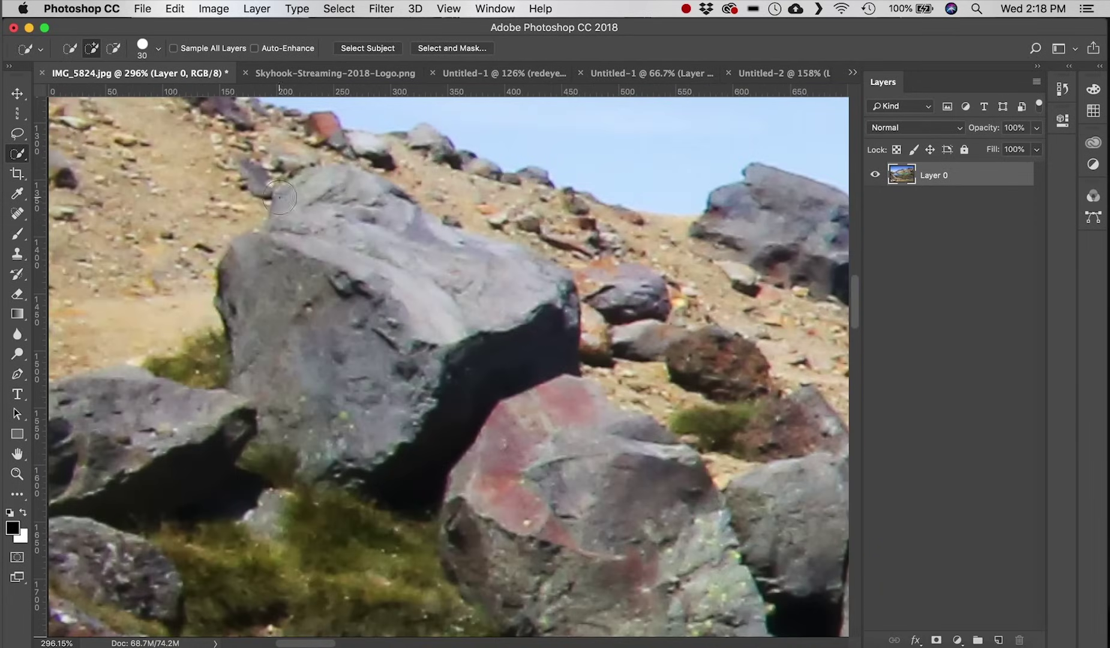
pyautogui.click(316, 188)
pyautogui.moveTo(419, 289)
pyautogui.mouseDown()
pyautogui.moveTo(469, 319)
pyautogui.moveTo(467, 348)
pyautogui.moveTo(484, 350)
pyautogui.moveTo(473, 382)
pyautogui.moveTo(400, 405)
pyautogui.mouseUp()
pyautogui.moveTo(429, 321); pyautogui.dragTo(427, 308)
pyautogui.press('alt')
pyautogui.scroll(-1, 502, 315)
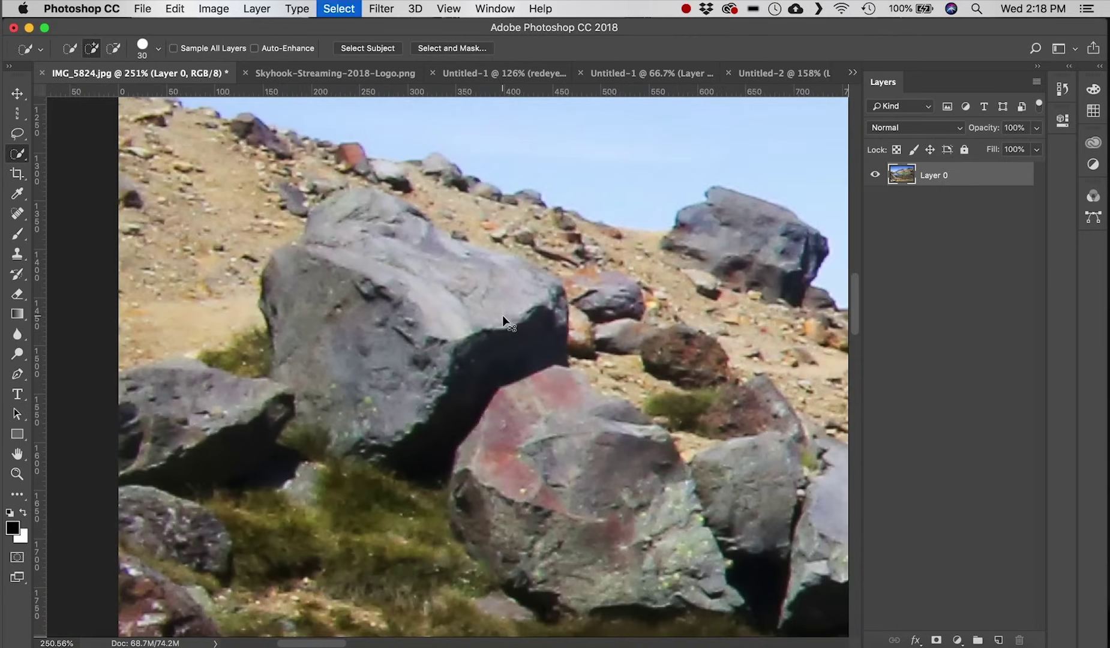
# - Brush a quick selection over the flat rock in front of the large foreground rock with brush size 45, and deselect it
pyautogui.moveTo(659, 338)
pyautogui.mouseDown()
pyautogui.moveTo(351, 257)
pyautogui.moveTo(108, 231)
pyautogui.moveTo(156, 234)
pyautogui.mouseUp()
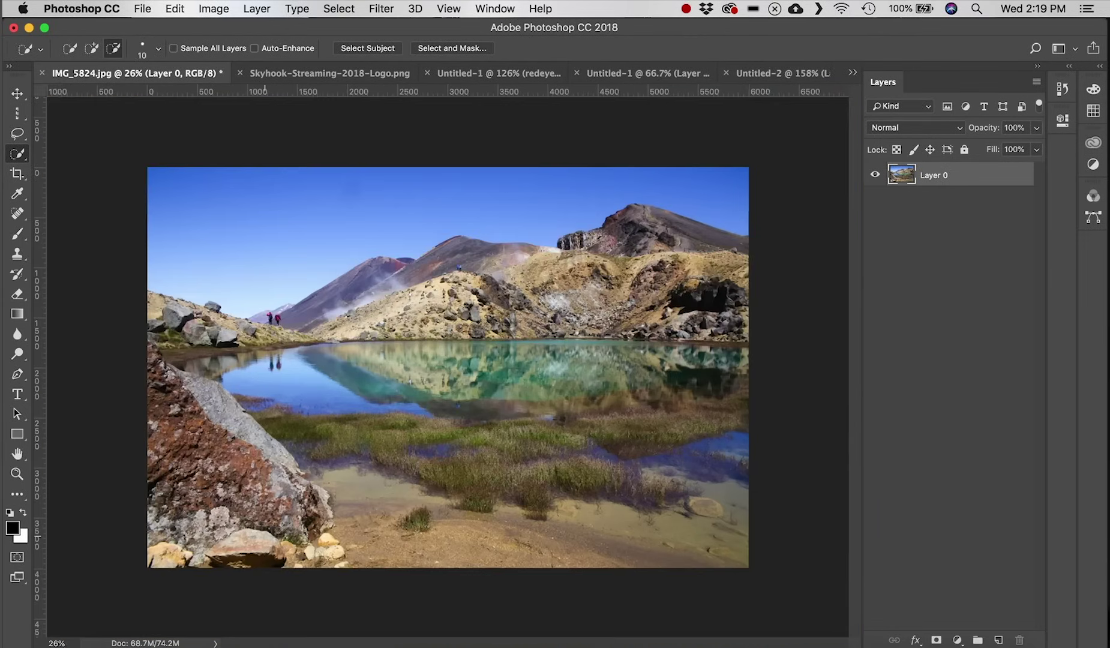
pyautogui.scroll(6, 264, 480)
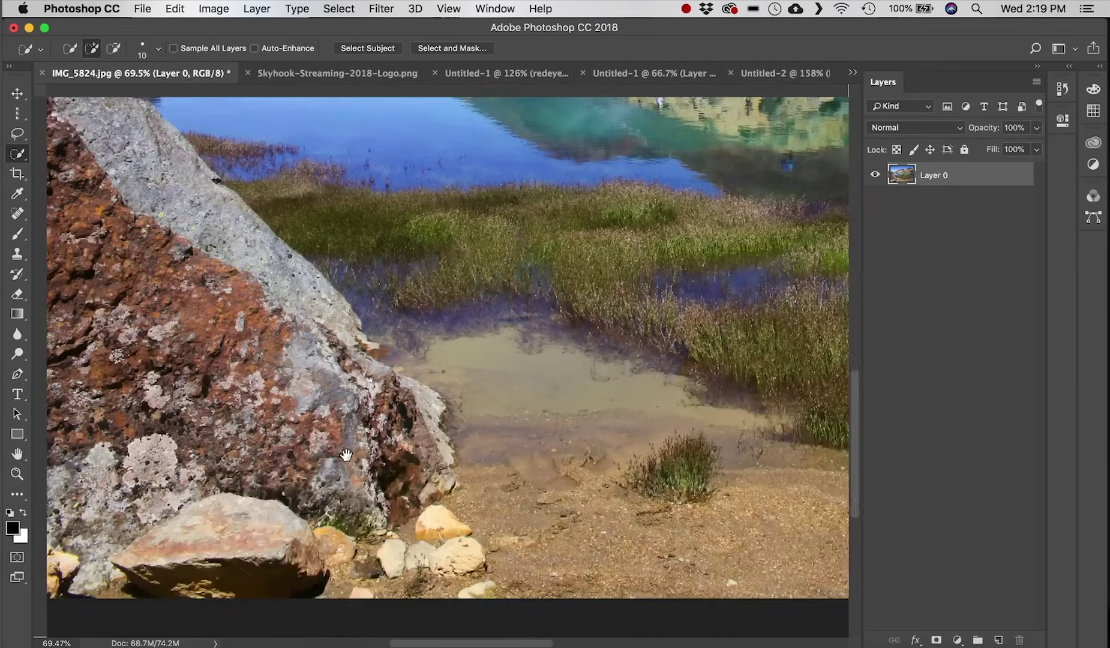
pyautogui.press('alt')
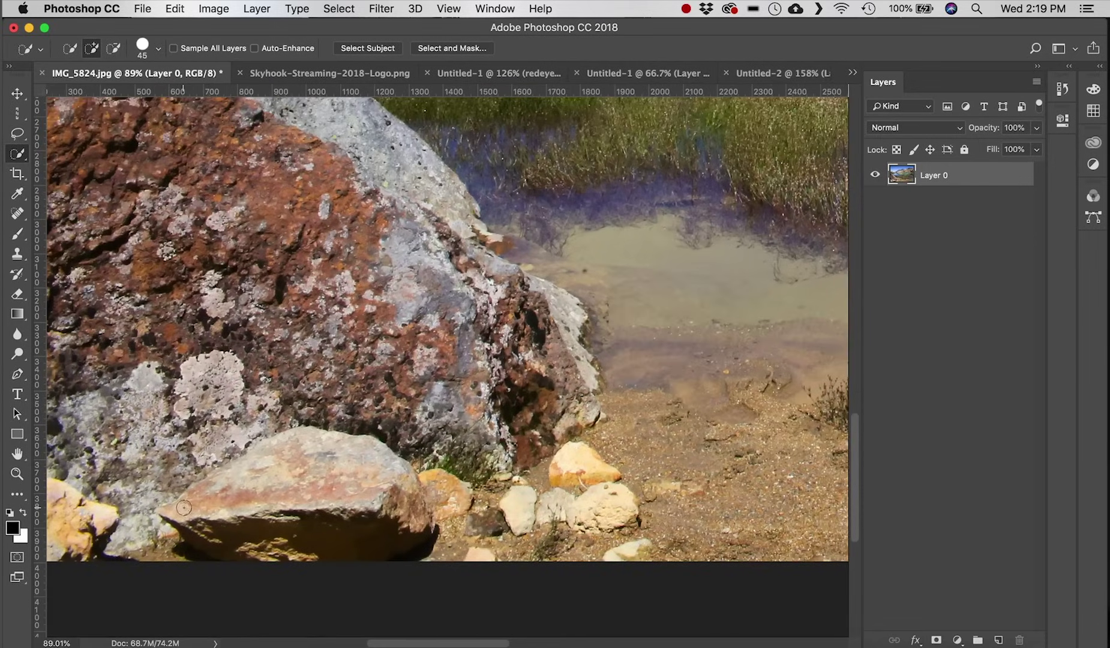
pyautogui.moveTo(256, 486); pyautogui.dragTo(303, 475)
pyautogui.moveTo(228, 444); pyautogui.dragTo(199, 414)
pyautogui.press('alt')
pyautogui.scroll(-6, 298, 484)
pyautogui.scroll(2, 448, 367)
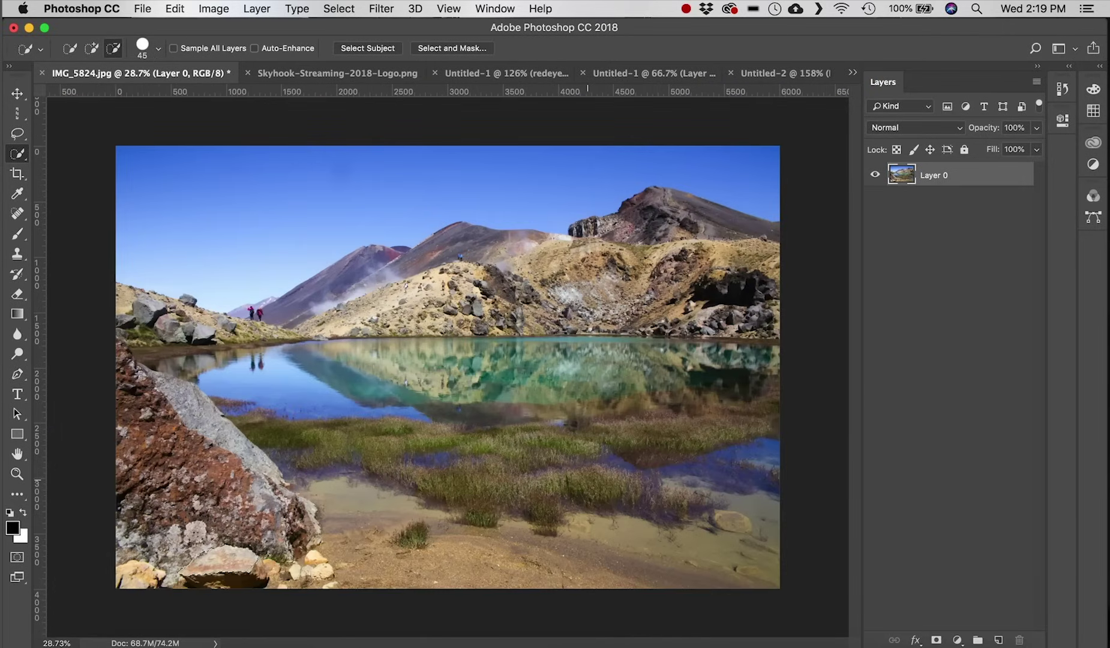
# - Quick-select the middle band of the ribbon in Skyhook-Streaming-2018-Logo.png, deselect it, and return to IMG_5824.jpg
pyautogui.click(323, 74)
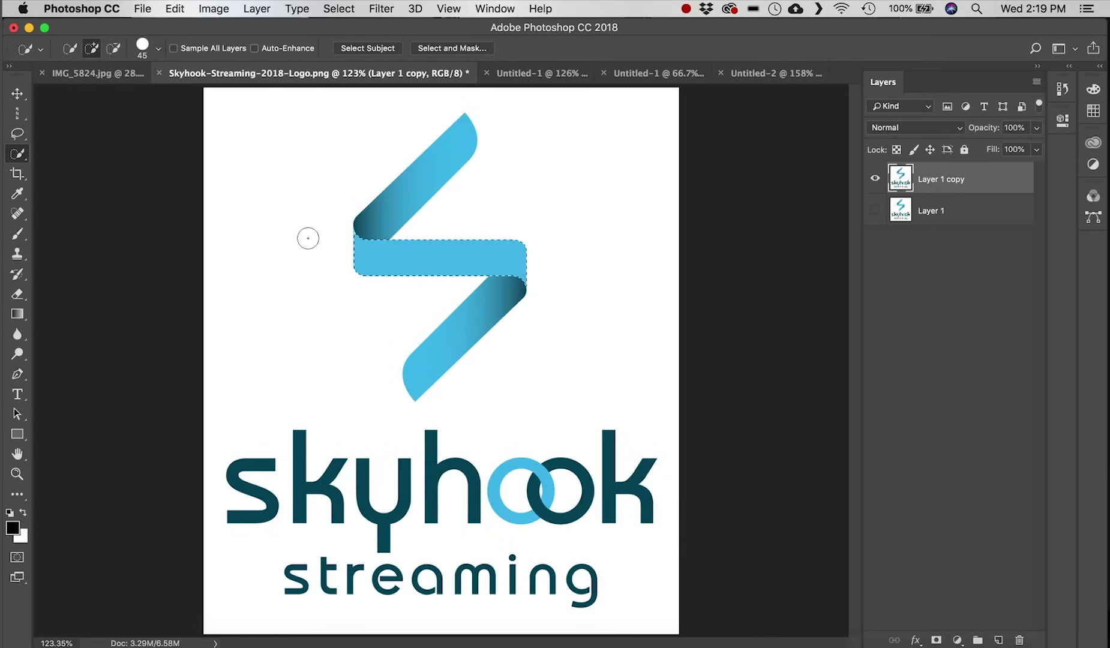
pyautogui.press('super+d')
pyautogui.click(96, 73)
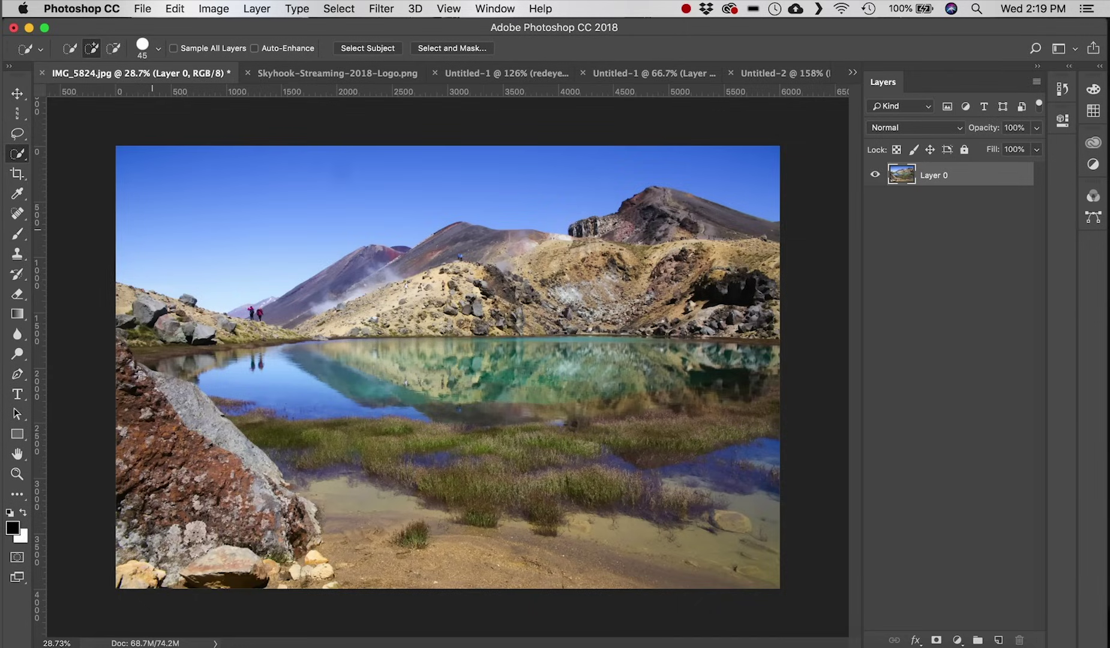
# - Sample the sky with the Magic Wand Tool at tolerance 10, and again with the tolerance set to 100
pyautogui.rightClick(24, 160)
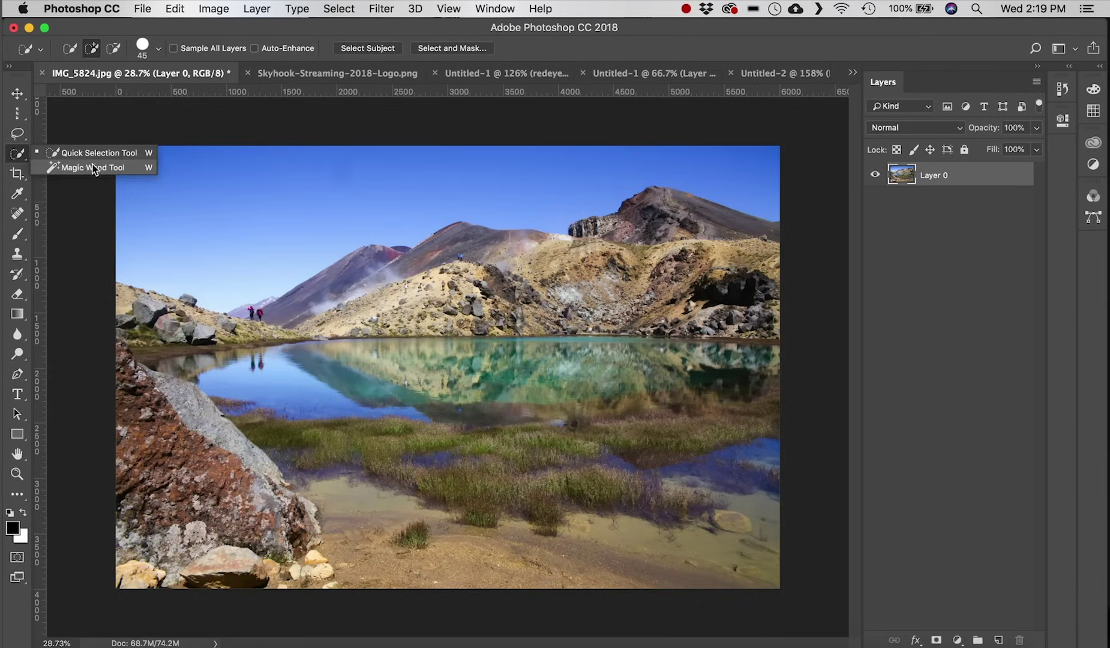
pyautogui.click(93, 167)
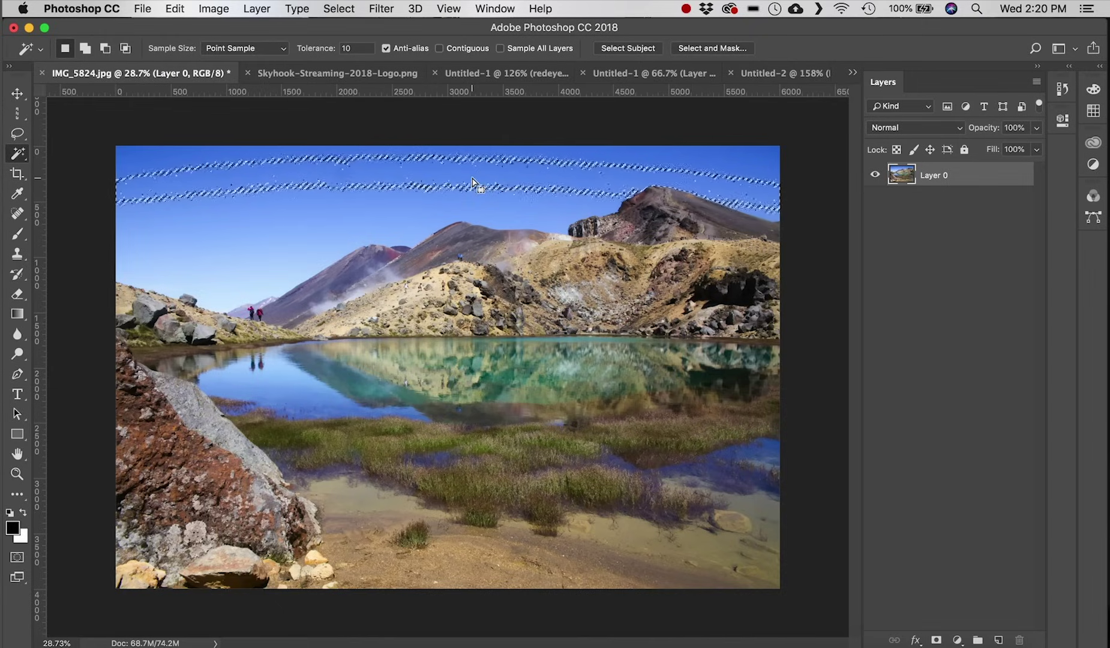
pyautogui.click(354, 48)
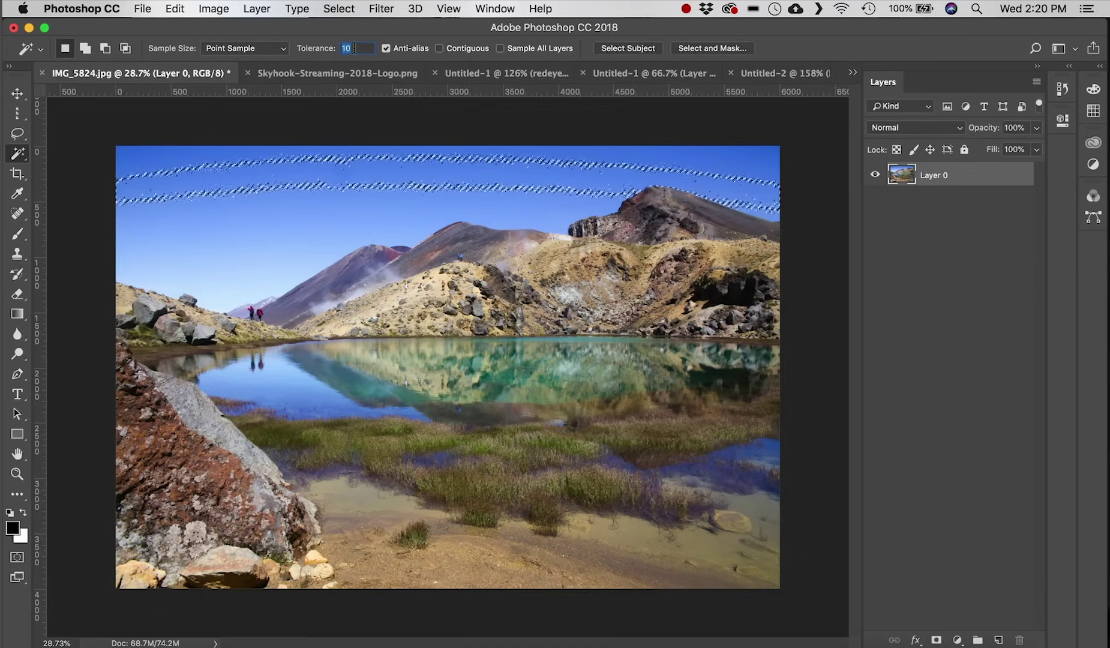
pyautogui.write('95')
pyautogui.press('Return')
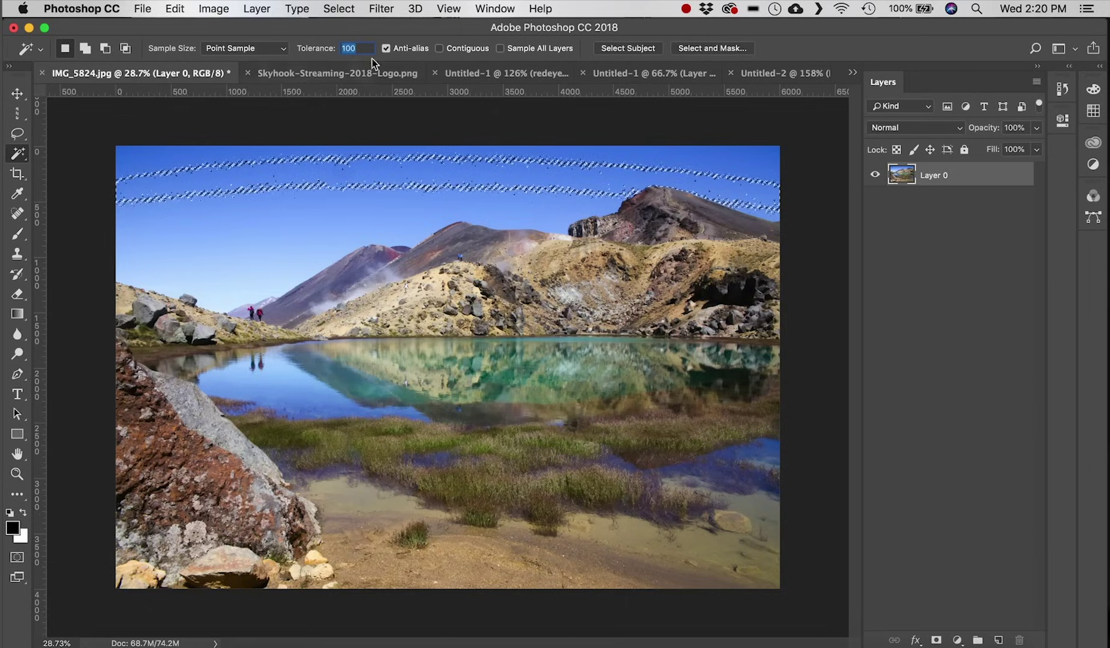
pyautogui.press('super+d')
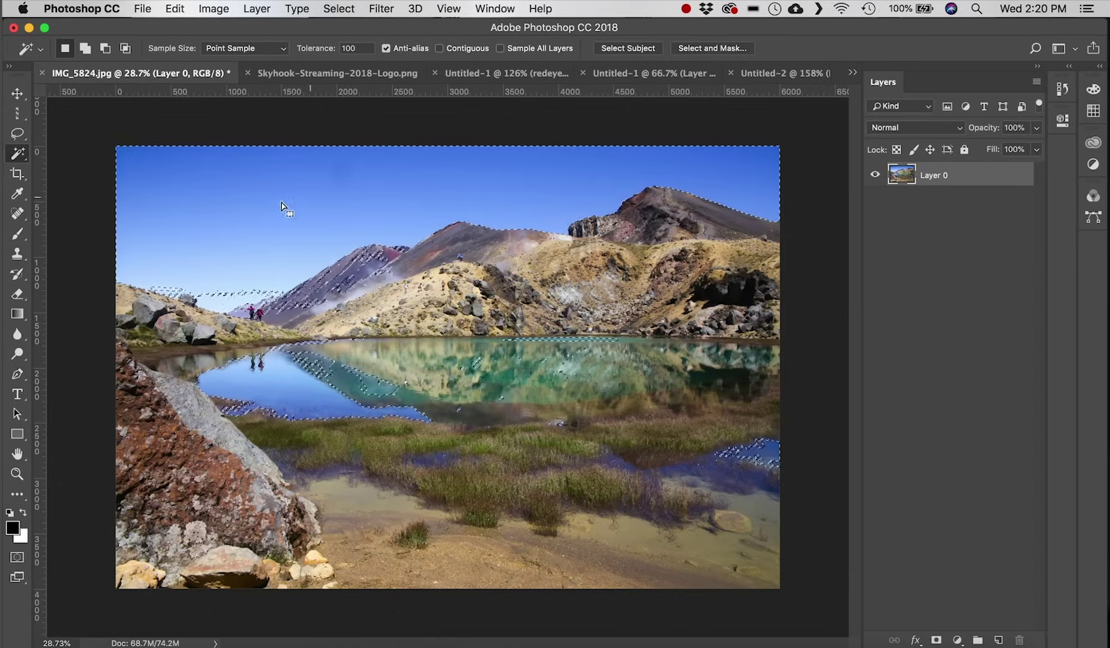
# - Set the Magic Wand tolerance to 50, clear the selection, and sample the sky again
pyautogui.click(299, 49)
pyautogui.write('50')
pyautogui.press('super+d')
pyautogui.click(289, 205)
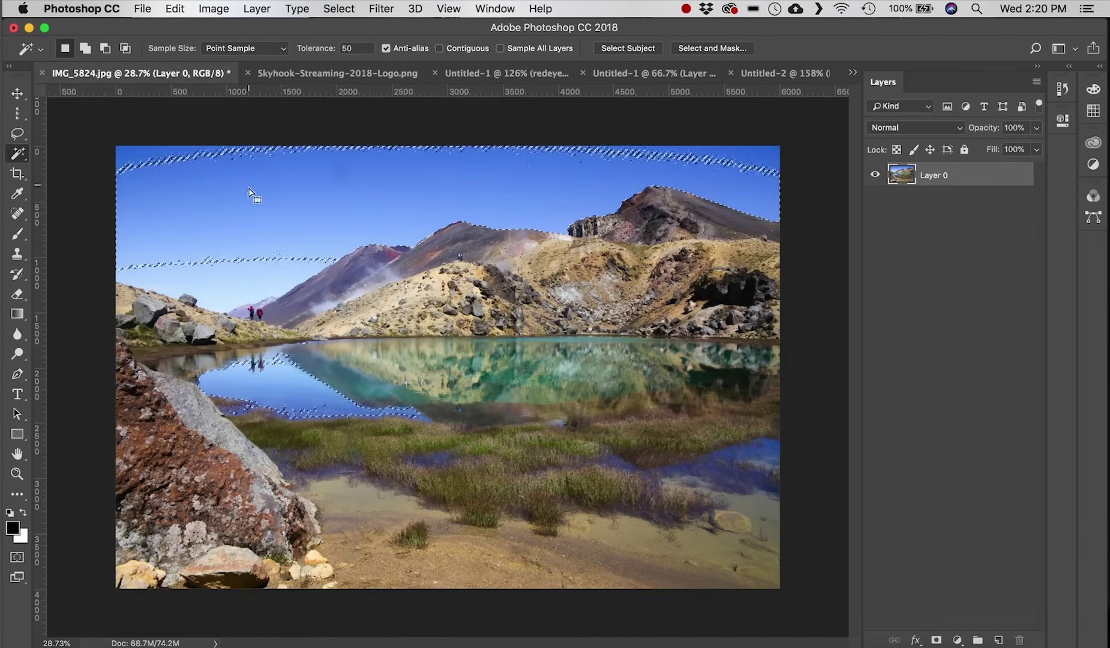
# - Select the light blue areas of the Skyhook logo with the Magic Wand Tool, and turn on the Contiguous option
pyautogui.click(308, 71)
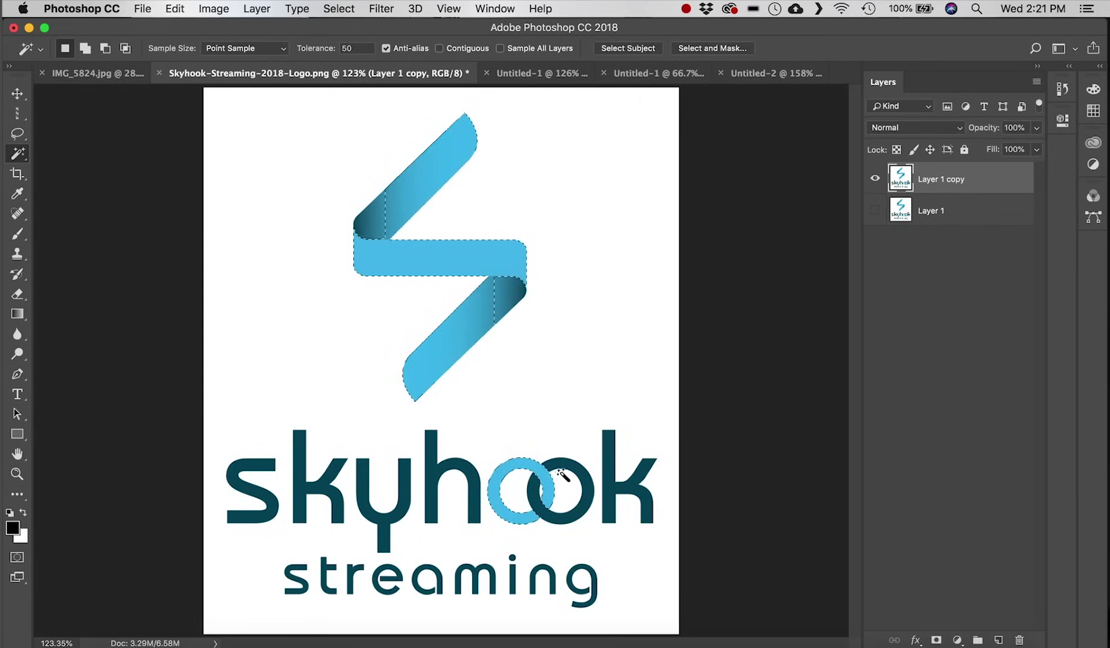
pyautogui.click(459, 51)
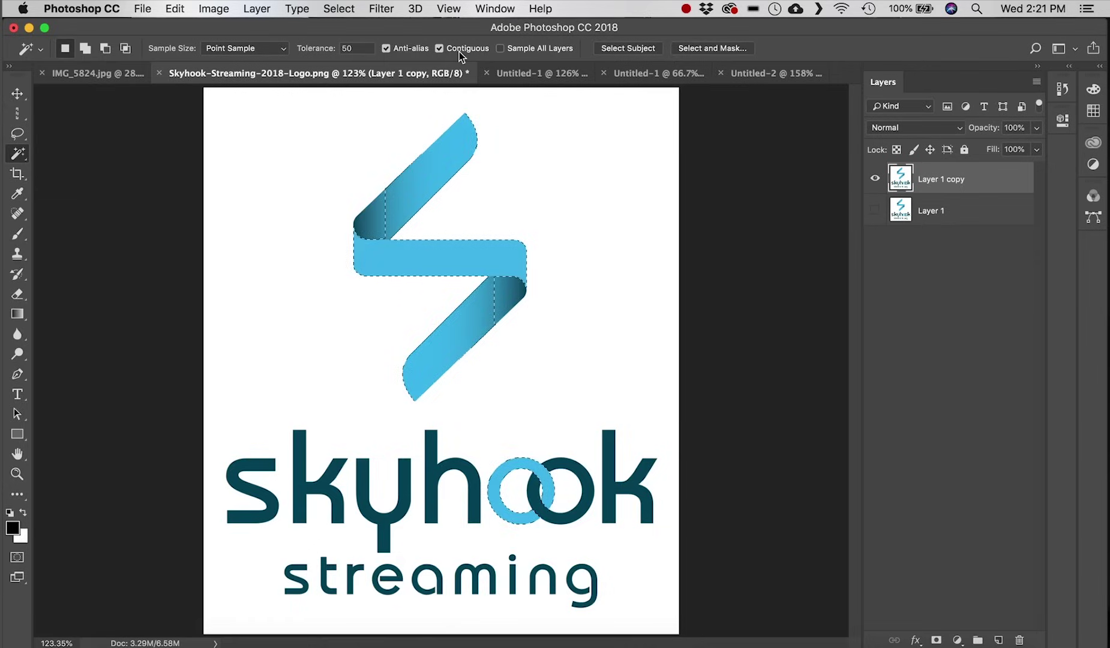
# - Clear the active selections in the Skyhook logo and in IMG_5824.jpg, ending on the photo
pyautogui.press('super+d')
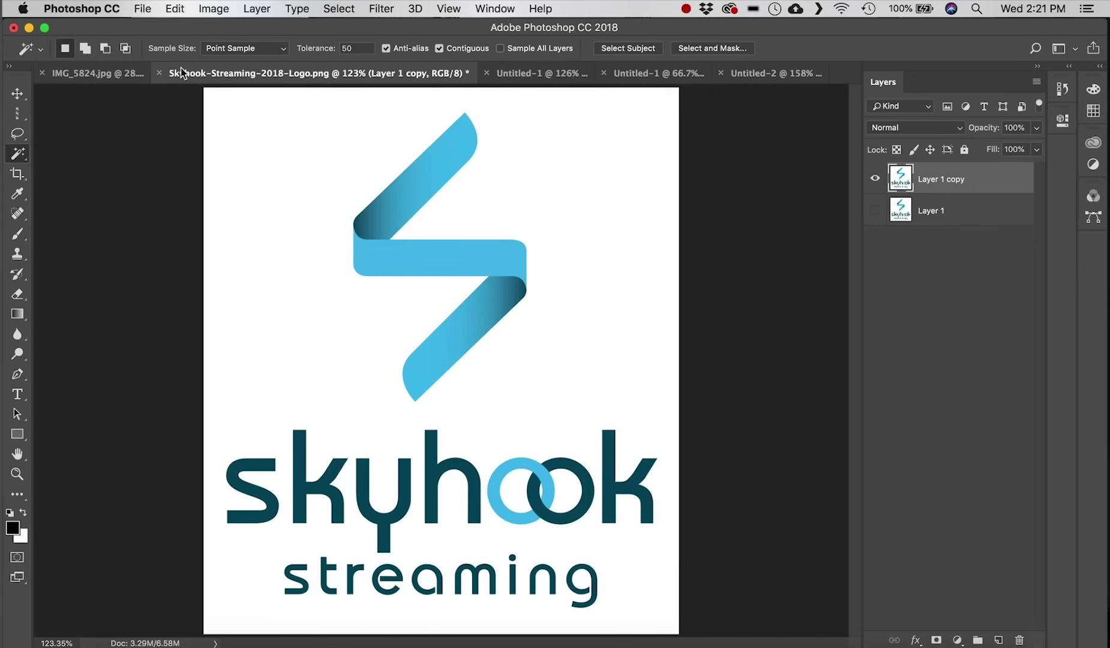
pyautogui.click(99, 74)
pyautogui.press('super+d')
# - Crop the photo to about 4650 x 3600 px around the lake using the 8.5 x 11 in 300 ppi preset, and undo the crop
pyautogui.moveTo(15, 156)
pyautogui.mouseDown()
pyautogui.moveTo(58, 155)
pyautogui.moveTo(19, 173)
pyautogui.moveTo(113, 168)
pyautogui.mouseUp()
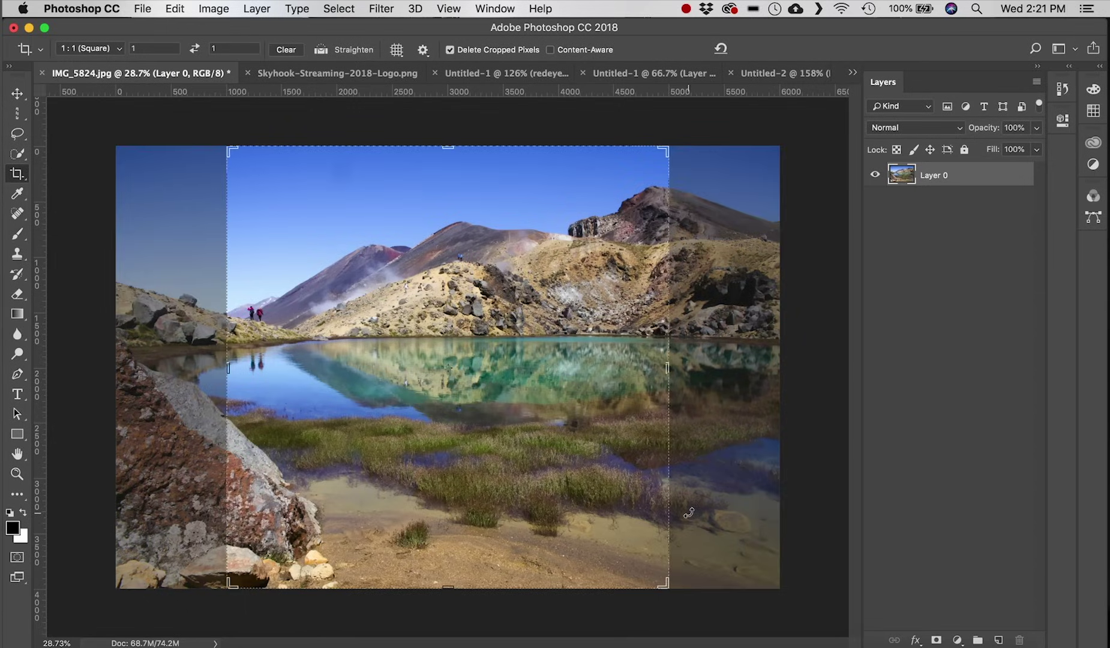
pyautogui.click(93, 48)
pyautogui.moveTo(105, 11)
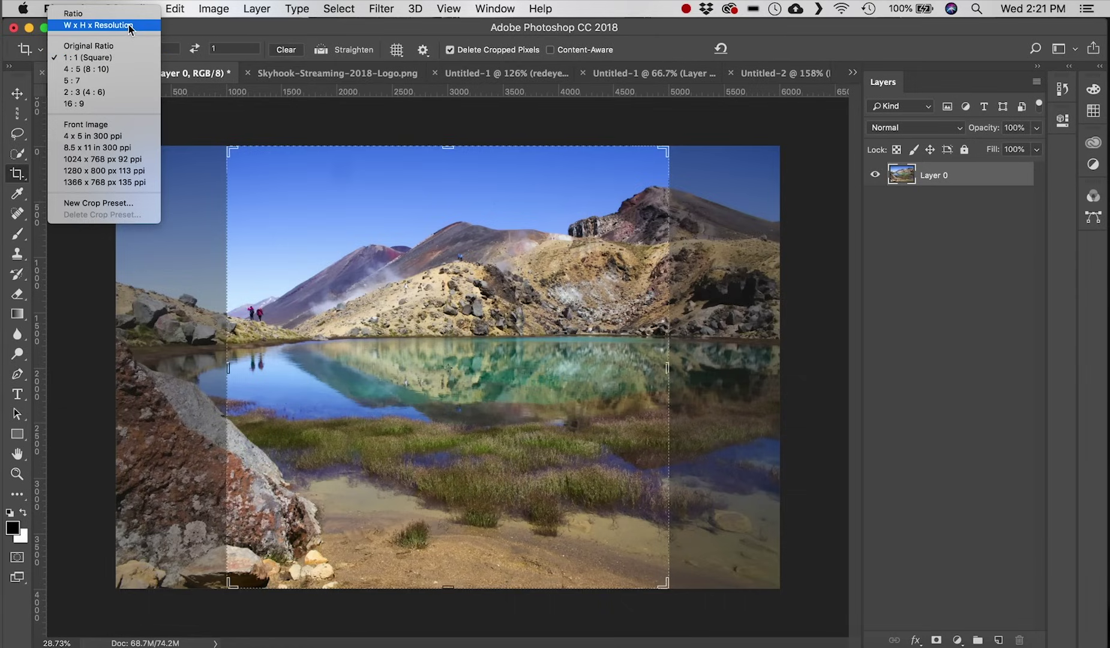
pyautogui.click(141, 148)
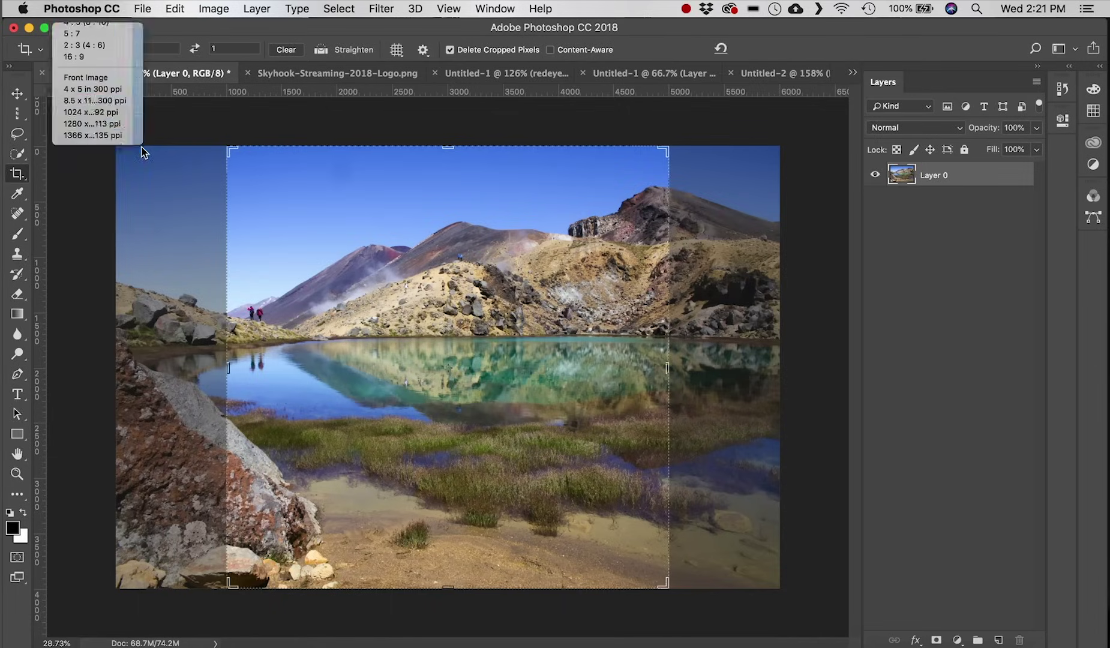
pyautogui.moveTo(618, 585); pyautogui.dragTo(695, 576)
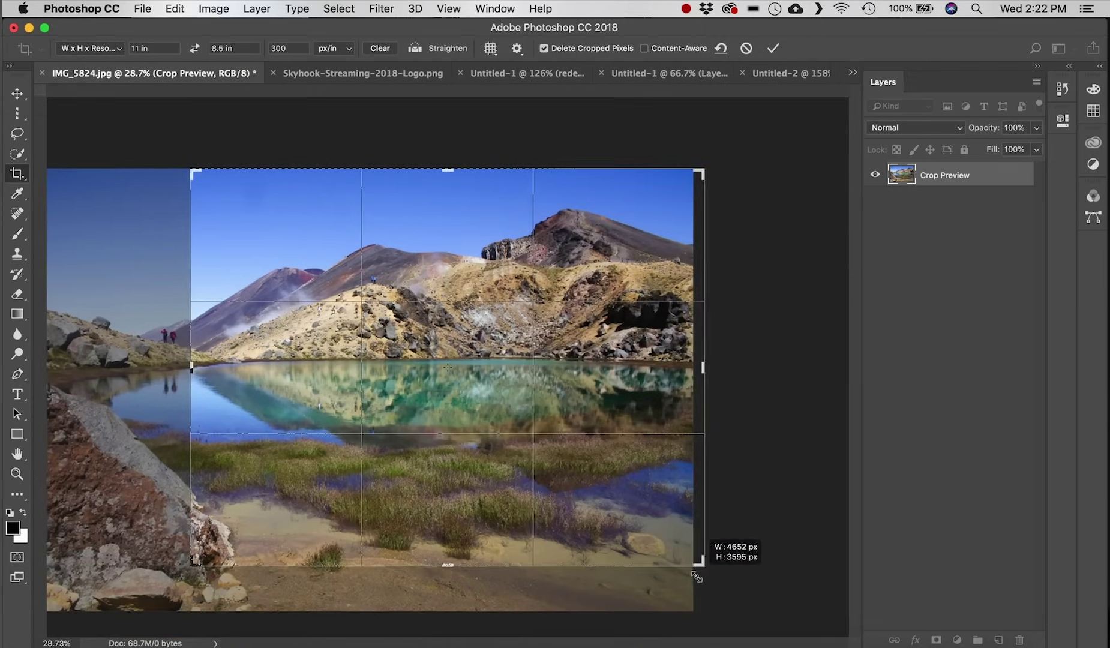
pyautogui.moveTo(540, 462); pyautogui.dragTo(648, 433)
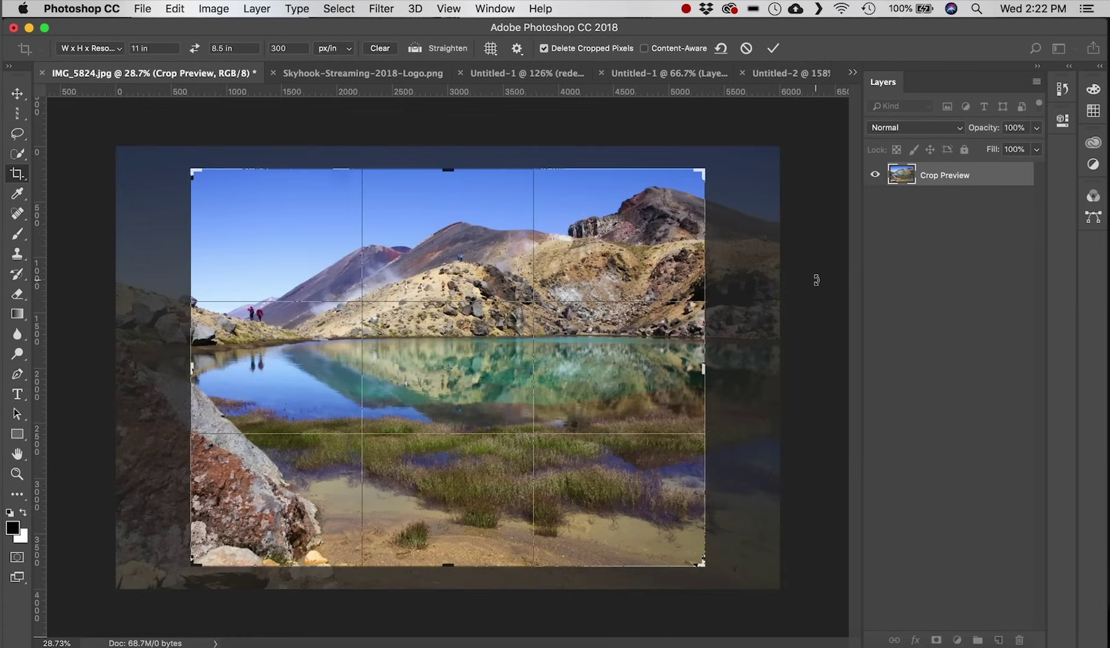
pyautogui.click(774, 49)
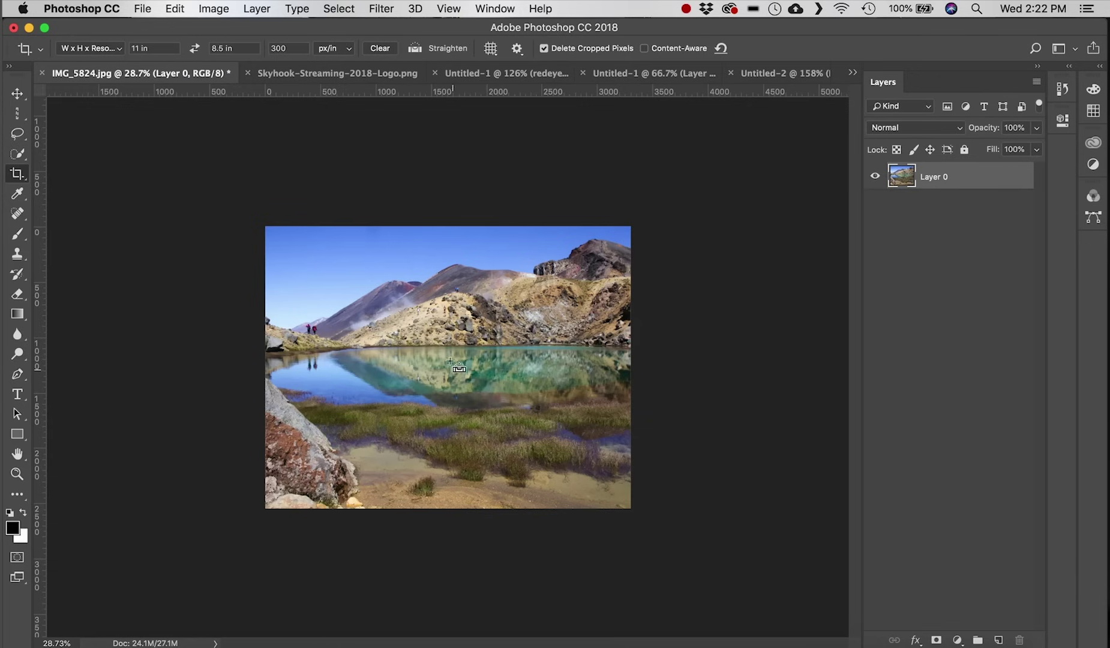
pyautogui.press('super+z')
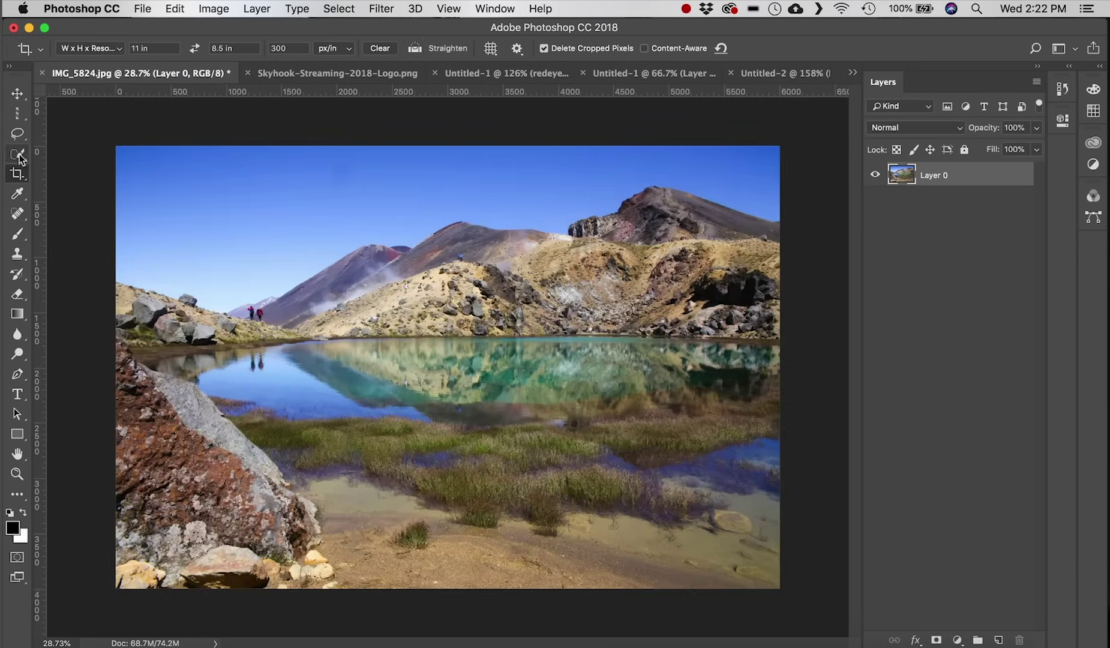
# - Apply a Perspective Crop with its upper-left corner moved inward over the sky and lower-right corner moved inward, and undo it
pyautogui.click(17, 173)
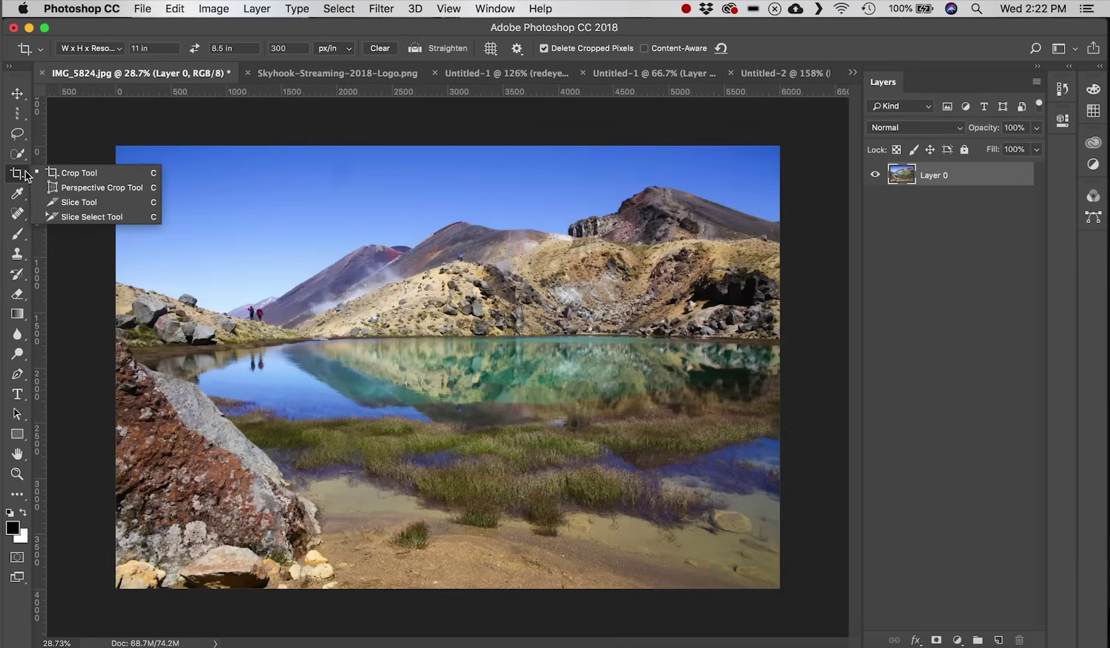
pyautogui.click(143, 188)
pyautogui.moveTo(145, 174); pyautogui.dragTo(736, 547)
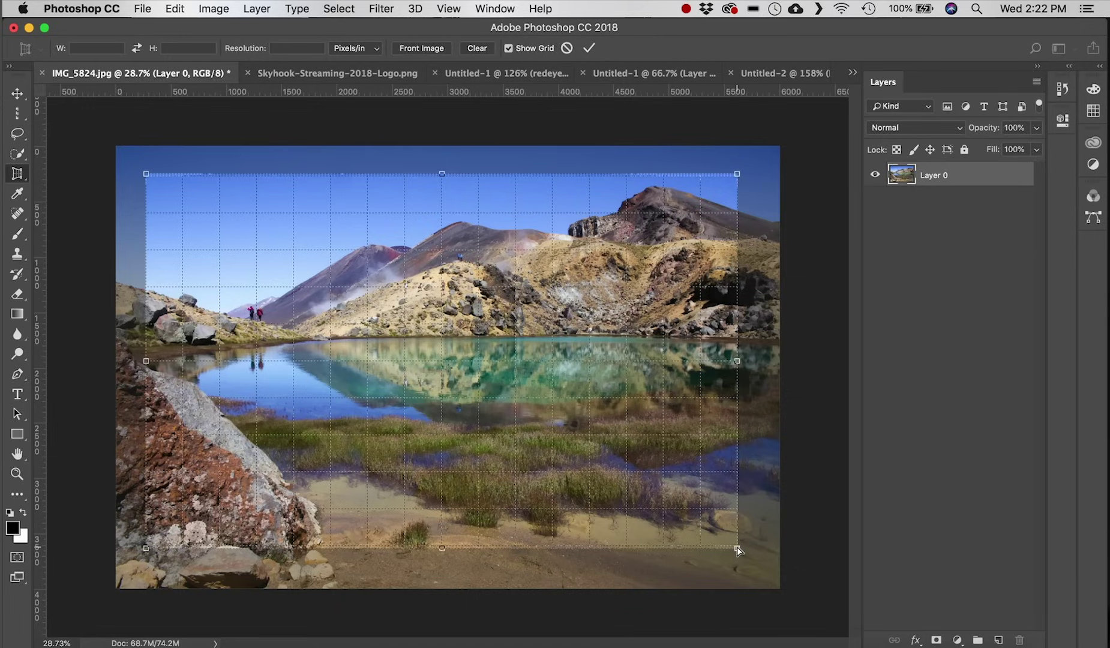
pyautogui.moveTo(738, 550); pyautogui.dragTo(641, 500)
pyautogui.moveTo(610, 460); pyautogui.dragTo(593, 572)
pyautogui.moveTo(150, 176); pyautogui.dragTo(289, 159)
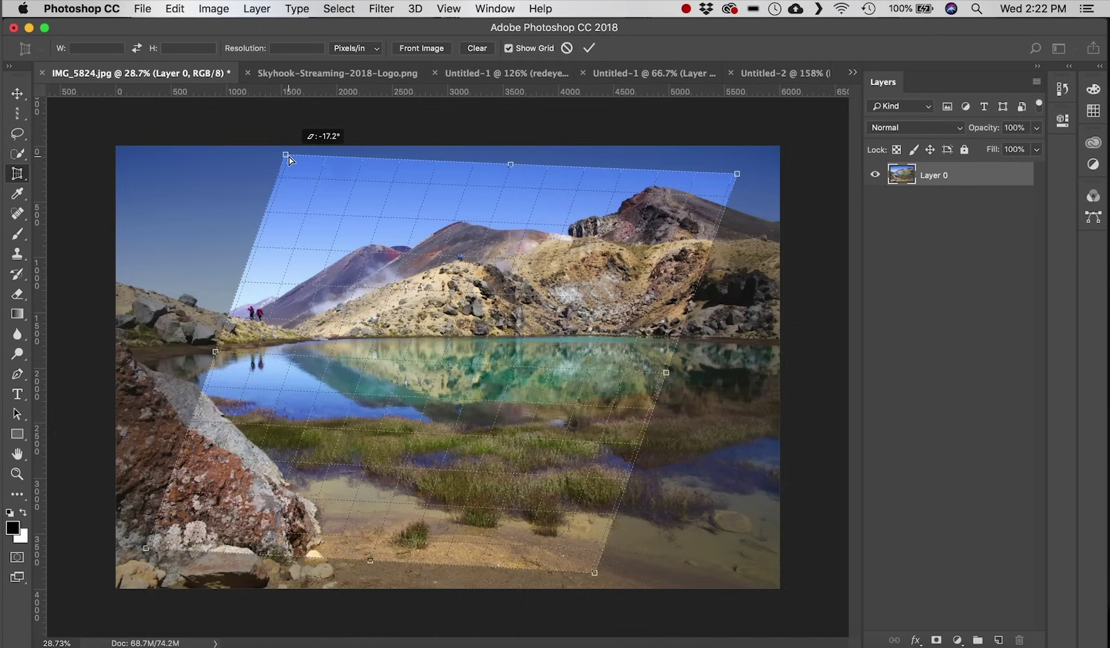
pyautogui.moveTo(289, 159); pyautogui.dragTo(292, 160)
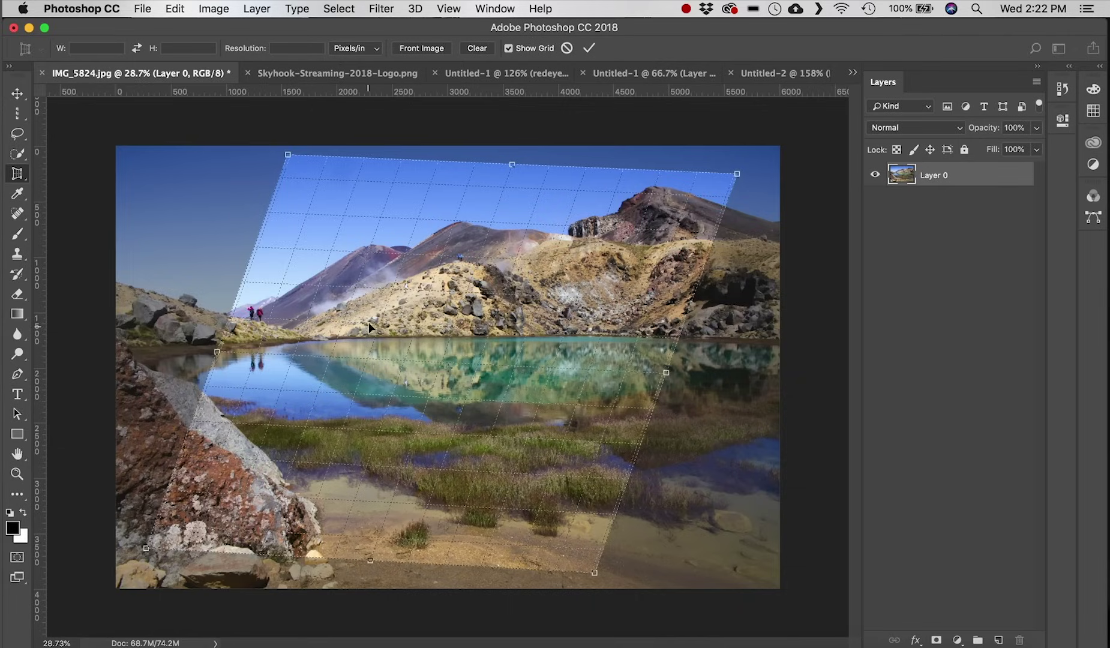
pyautogui.click(589, 49)
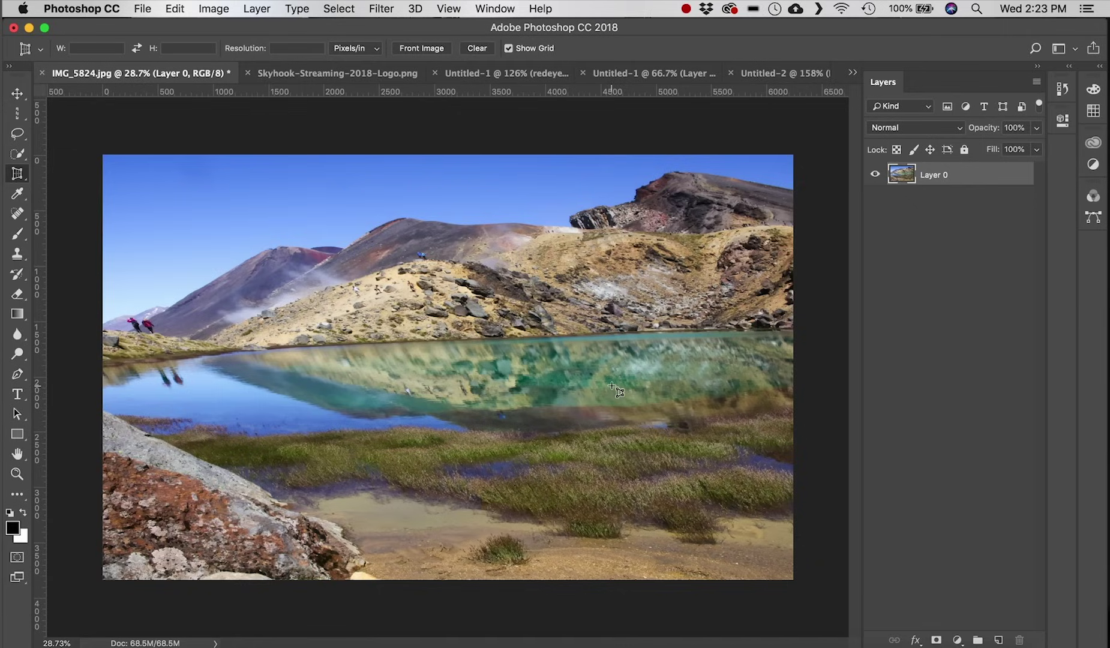
pyautogui.press('super+z')
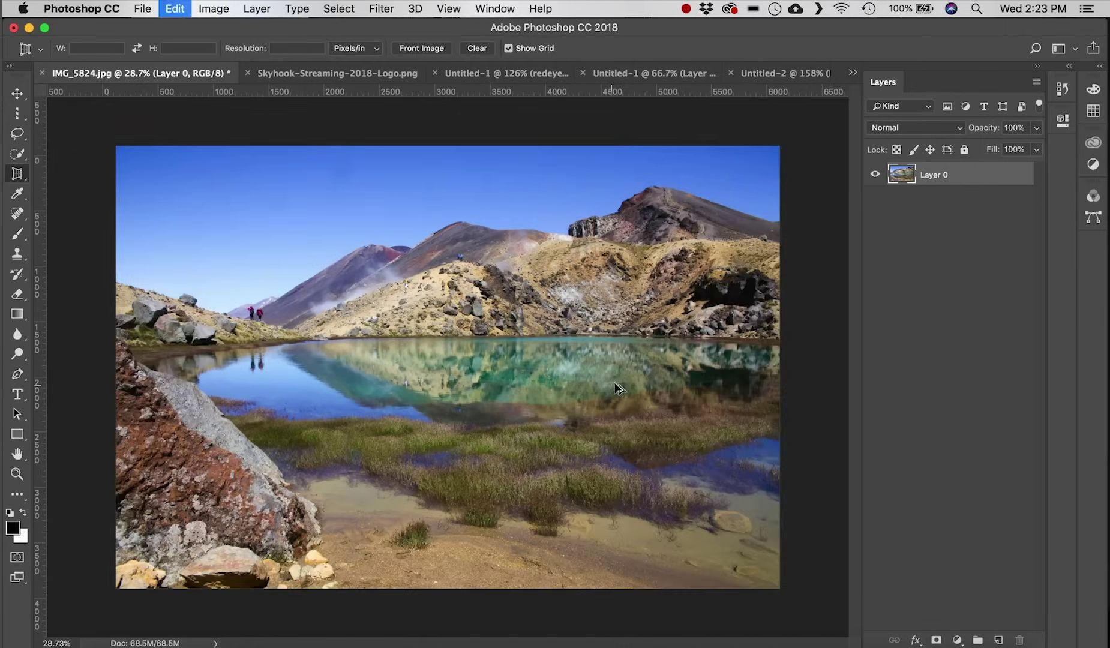
# - Draw a slice with the Slice Tool from the sky's upper-left area down to the blue water of the lake
pyautogui.click(22, 173)
pyautogui.click(105, 202)
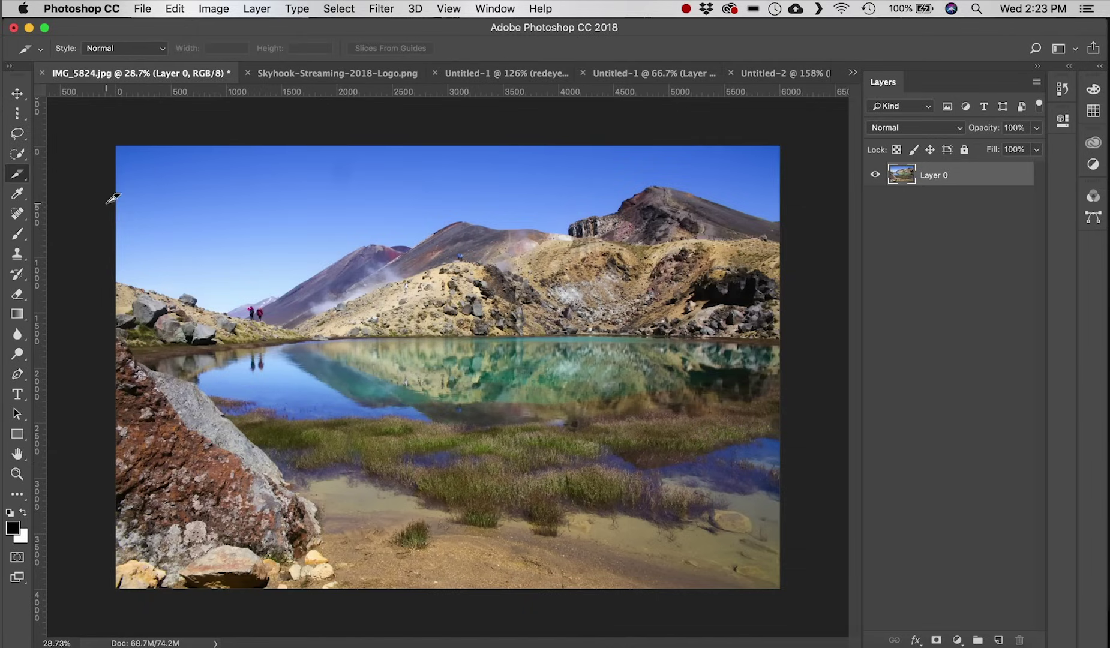
pyautogui.moveTo(153, 180); pyautogui.dragTo(405, 409)
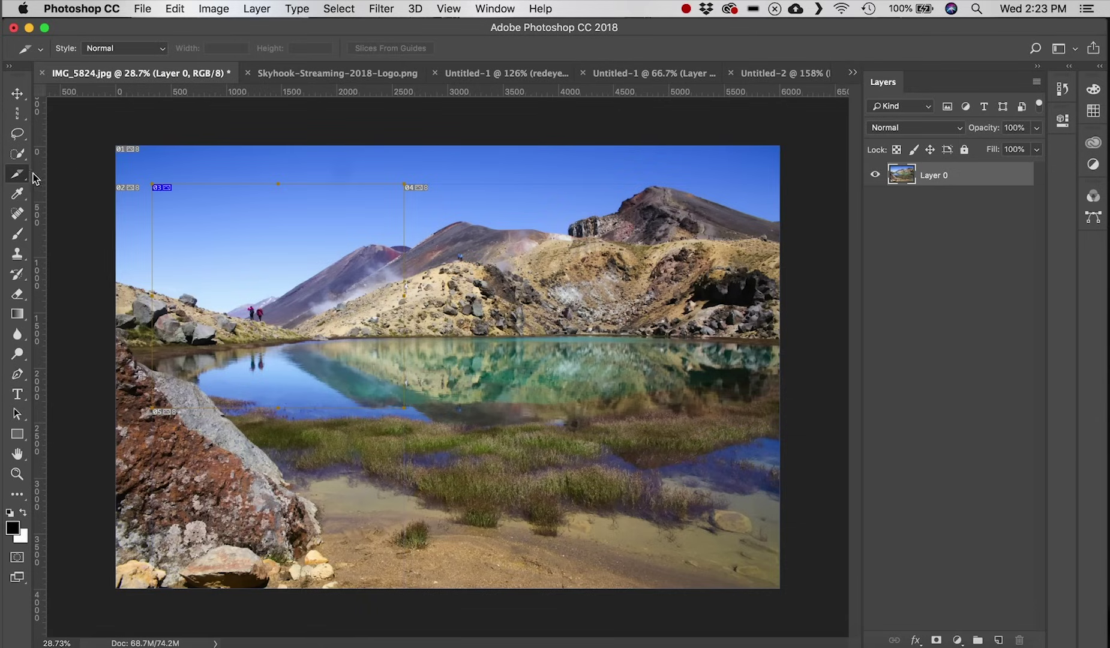
# - Move the slice slightly to the right across the sky with the Slice Select Tool
pyautogui.moveTo(18, 175); pyautogui.dragTo(111, 178)
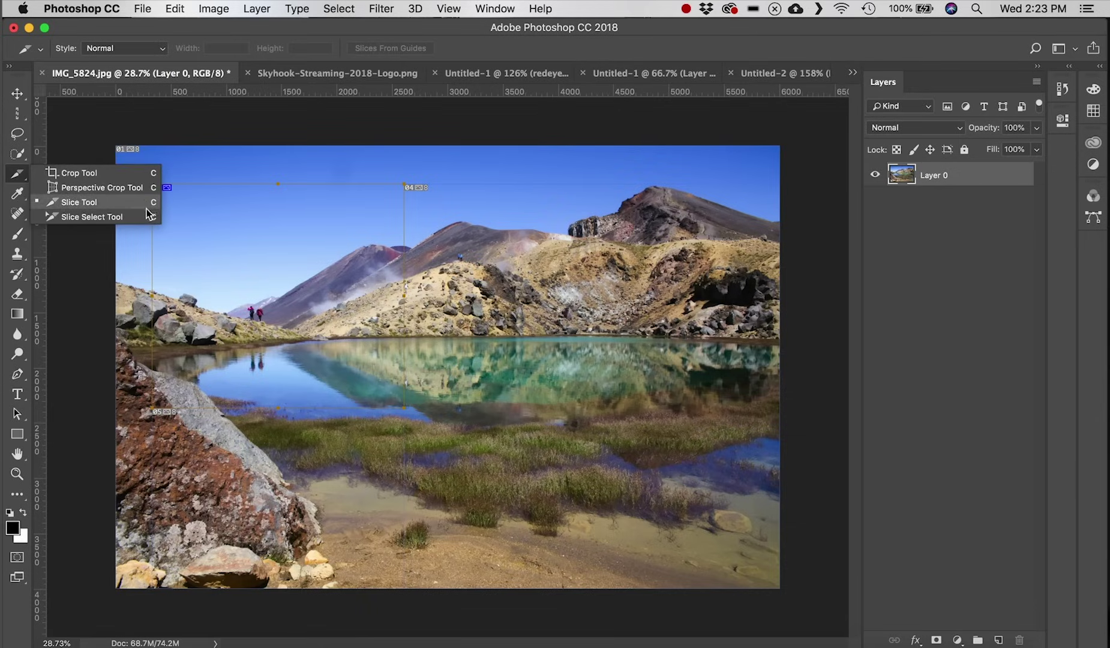
pyautogui.click(99, 218)
pyautogui.click(428, 202)
pyautogui.click(277, 197)
pyautogui.moveTo(173, 189); pyautogui.dragTo(197, 194)
# - Draw two more slices, one over the right-hand mountain and lake and one over the lower-left rock and shore
pyautogui.click(17, 173)
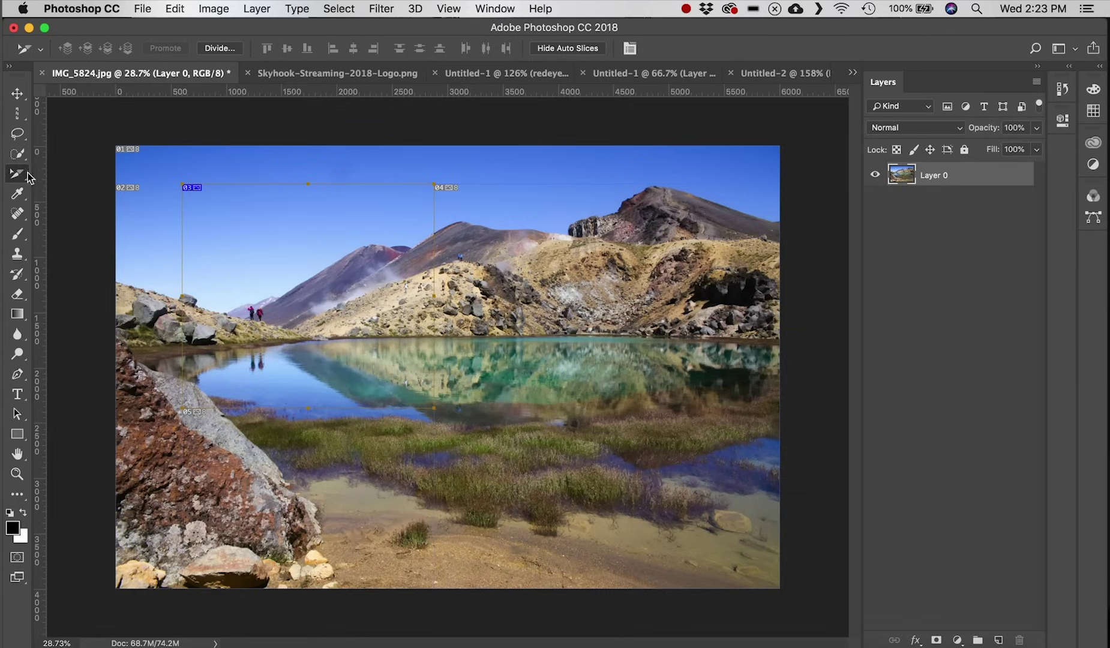
pyautogui.click(105, 202)
pyautogui.moveTo(470, 220); pyautogui.dragTo(634, 423)
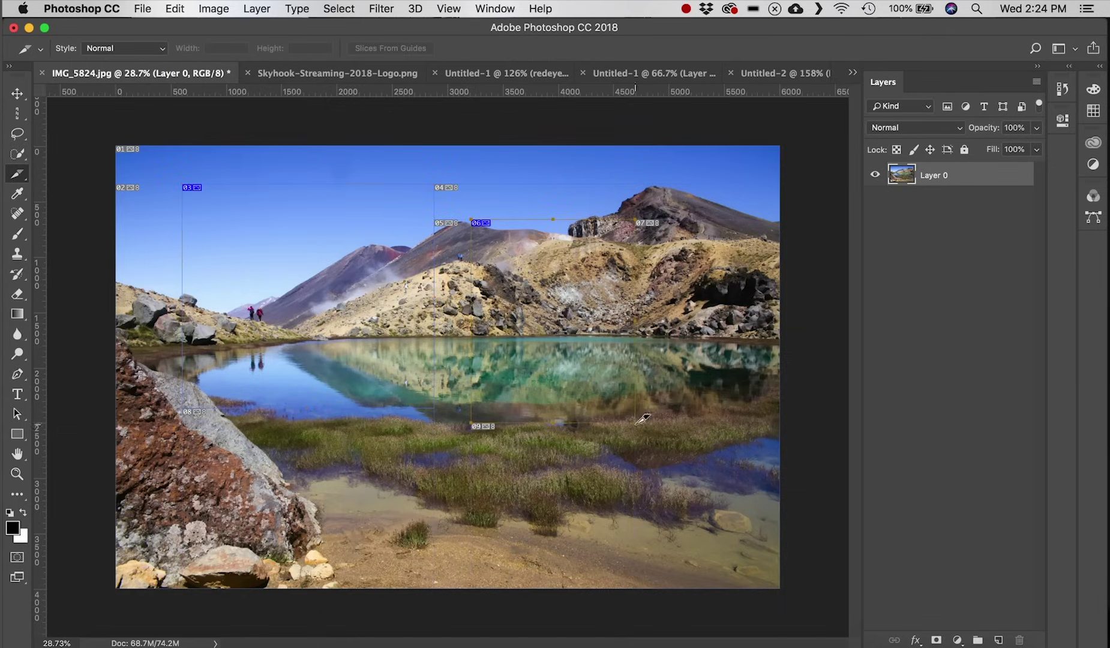
pyautogui.moveTo(227, 463); pyautogui.dragTo(434, 529)
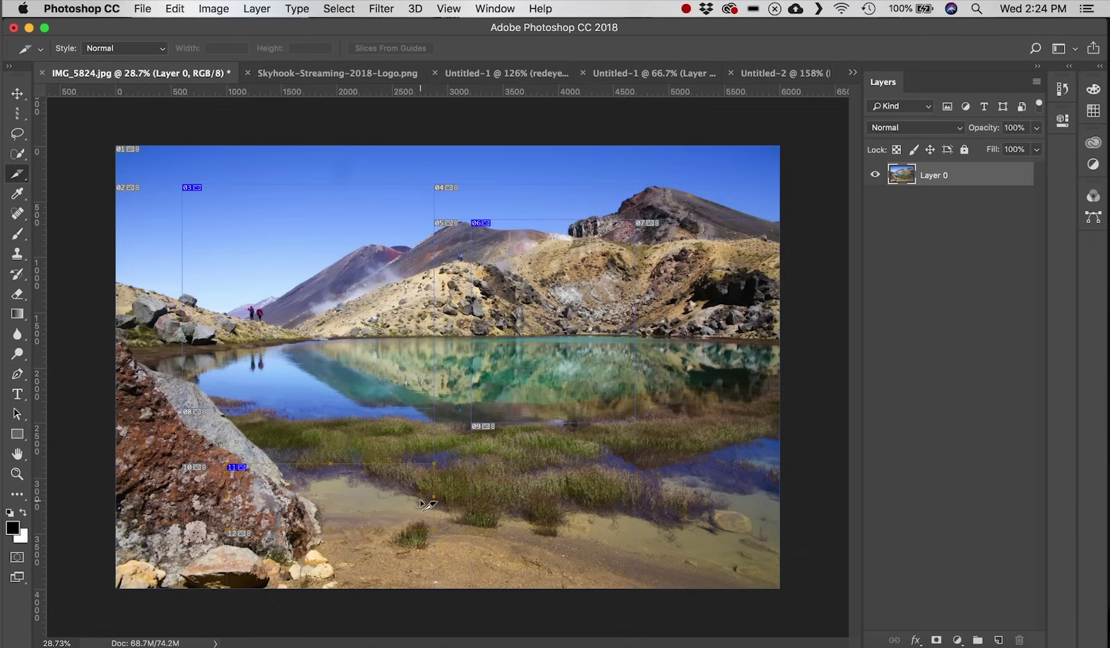
# - Reposition all three slices with the Slice Select Tool, the first up-left, the other two up-right
pyautogui.click(20, 176)
pyautogui.click(66, 217)
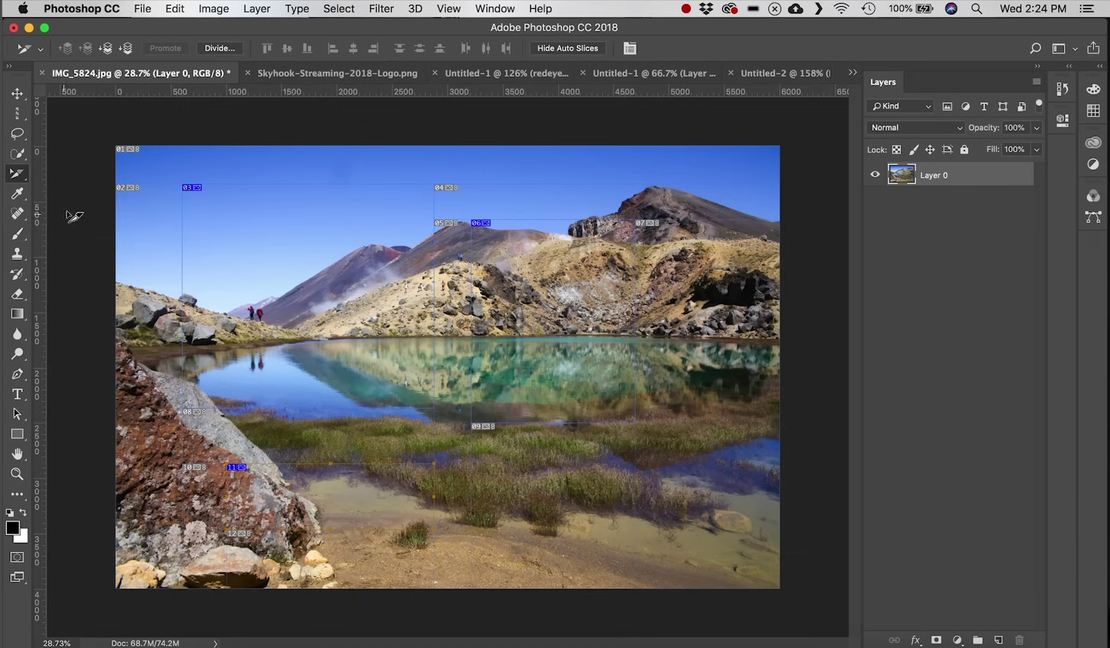
pyautogui.moveTo(192, 183); pyautogui.dragTo(151, 164)
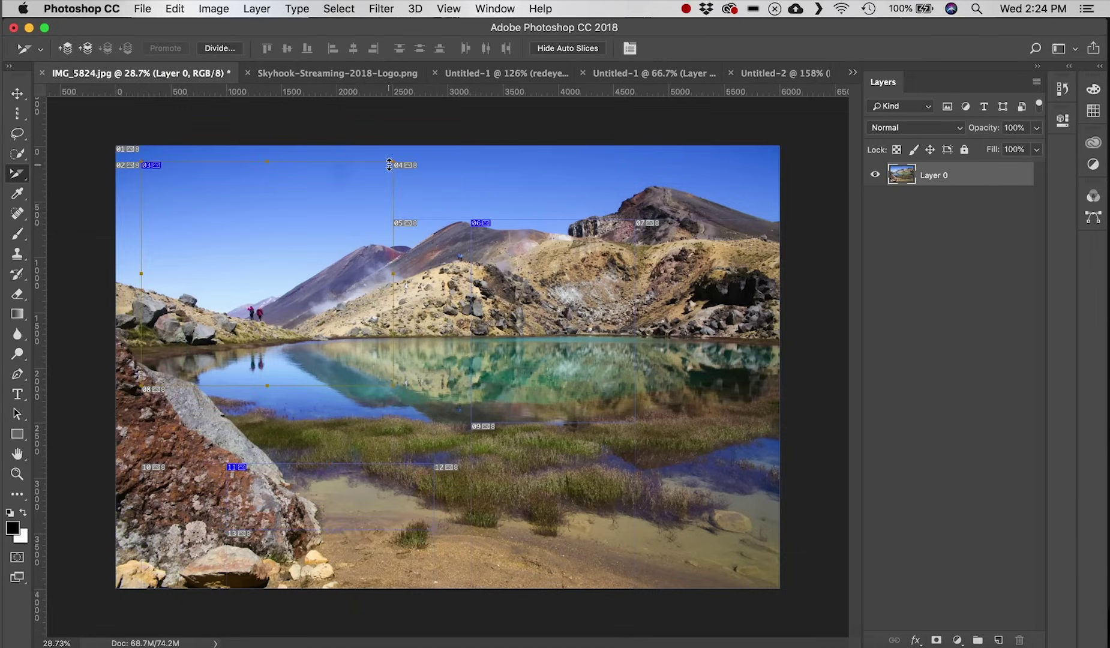
pyautogui.click(486, 227)
pyautogui.moveTo(498, 211); pyautogui.dragTo(529, 188)
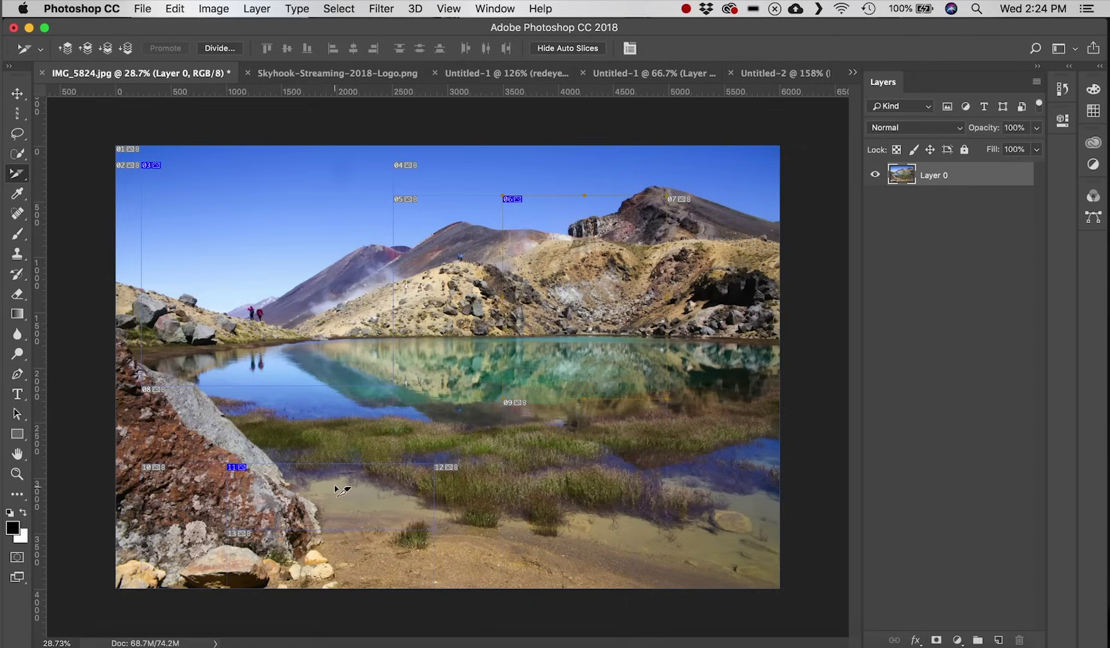
pyautogui.moveTo(245, 472); pyautogui.dragTo(375, 408)
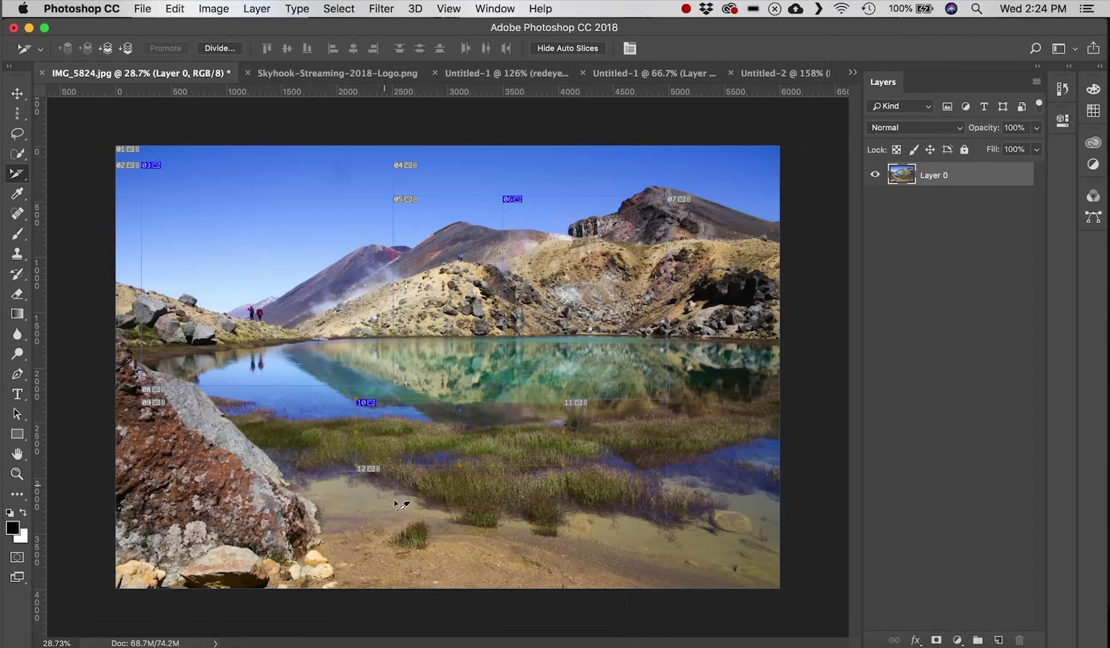
# - Step back through all slice moves and drawings until the three drawn slices are removed from the photo
pyautogui.press('super+alt+z')
pyautogui.press('super+alt+z')
pyautogui.press('super+alt+z')
pyautogui.press('super+alt+z')
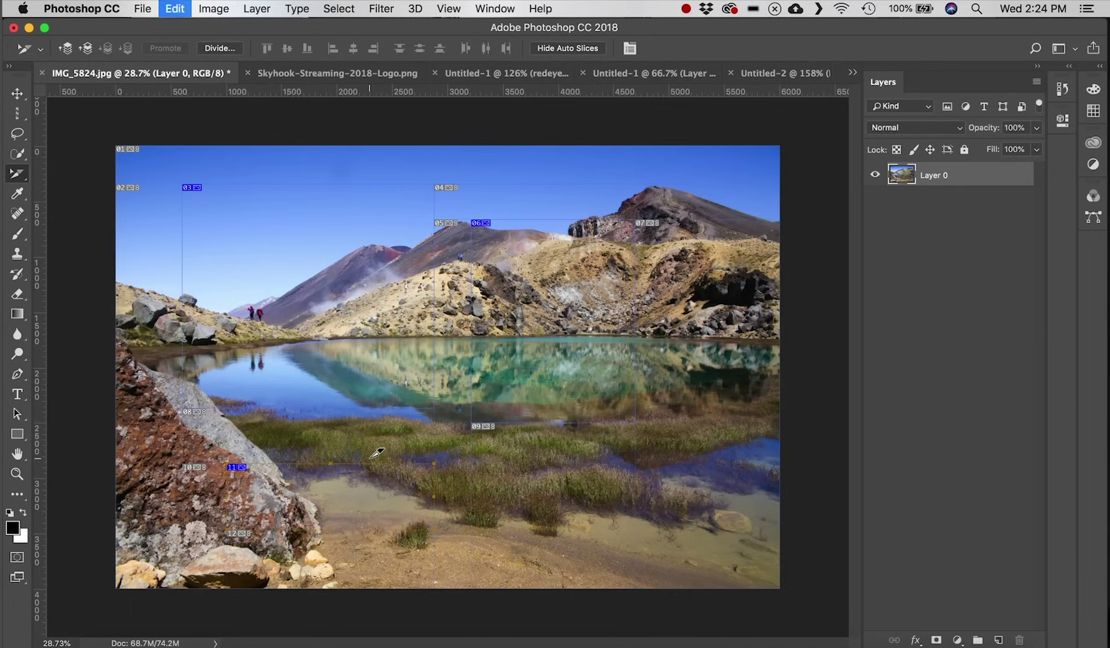
pyautogui.press('super+alt+z')
pyautogui.press('super+alt+z')
pyautogui.press('super+alt+z')
pyautogui.press('super+alt+z')
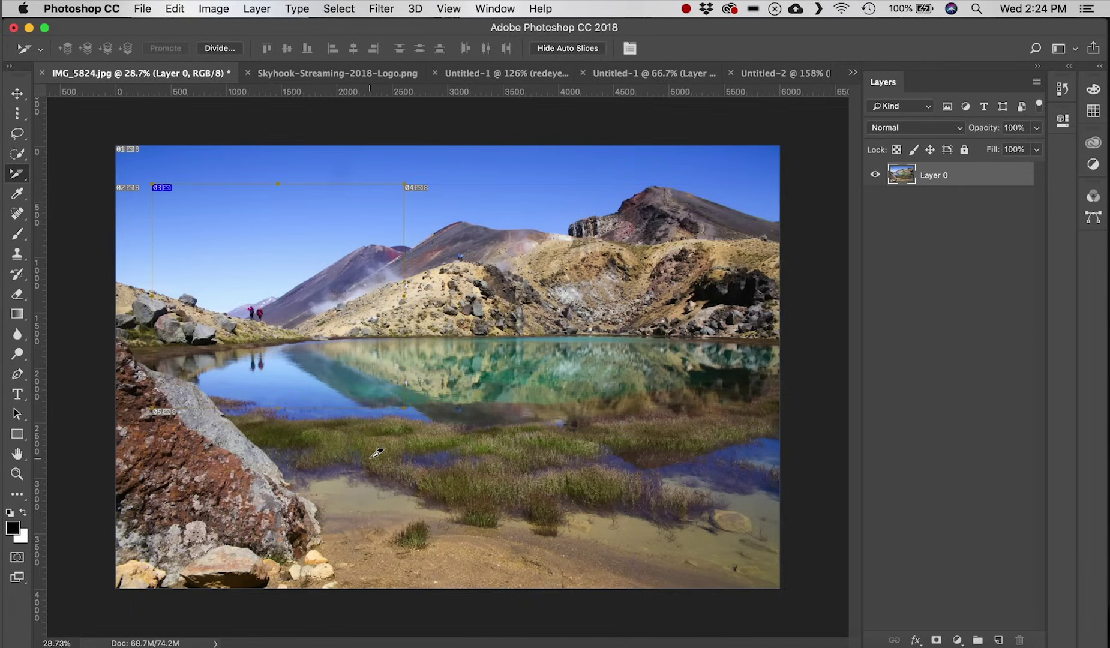
pyautogui.press('super+alt+z')
# - Sample the sky's blue as foreground color with the Eyedropper Tool, and inspect it in the Color Picker without changing it
pyautogui.press('i')
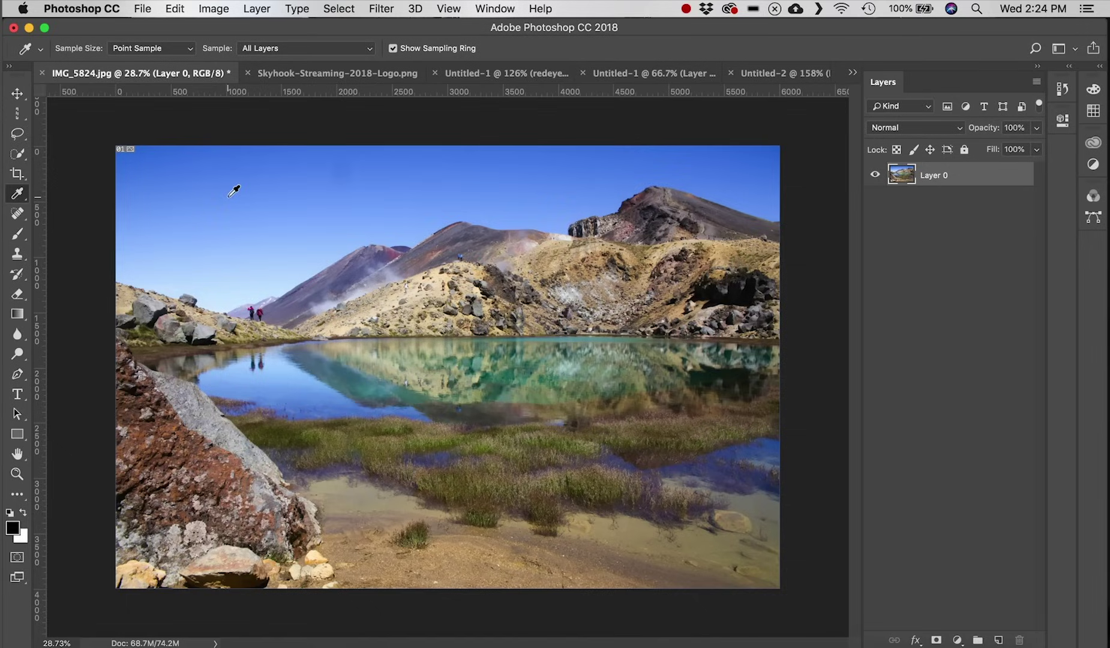
pyautogui.click(197, 158)
pyautogui.moveTo(197, 159); pyautogui.dragTo(204, 168)
pyautogui.click(11, 532)
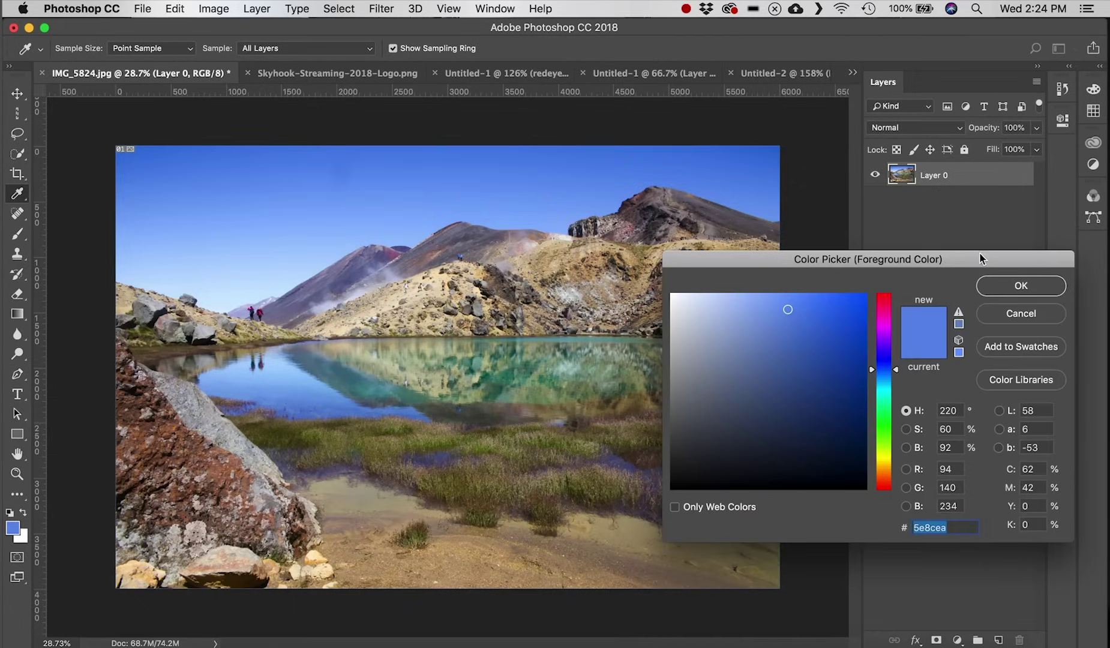
pyautogui.moveTo(979, 252); pyautogui.dragTo(774, 206)
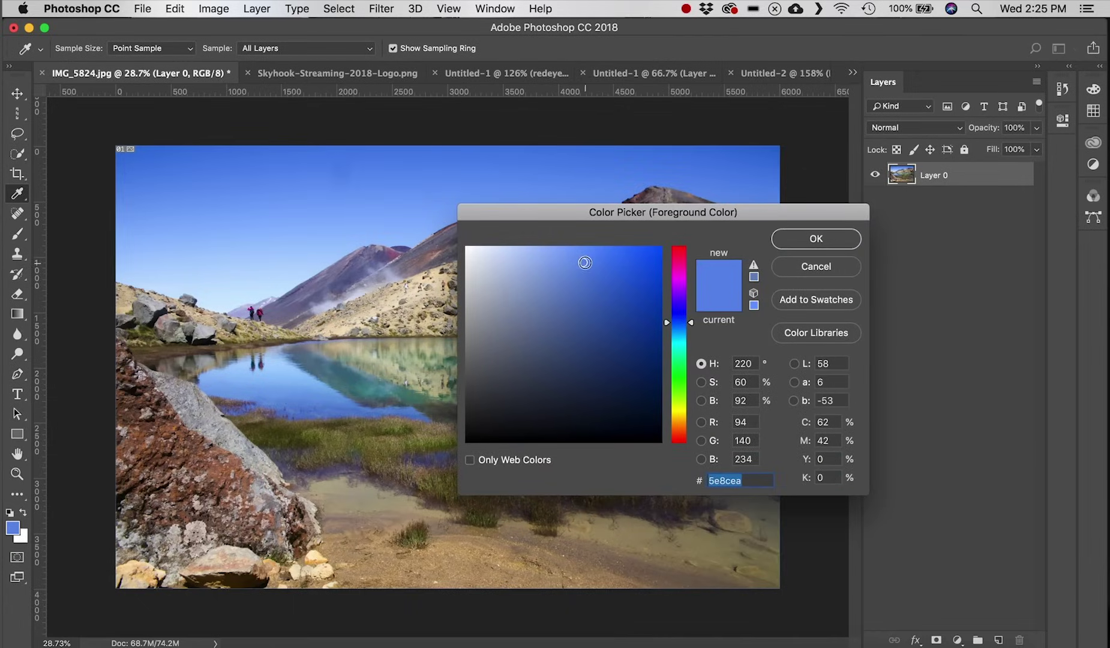
pyautogui.click(841, 271)
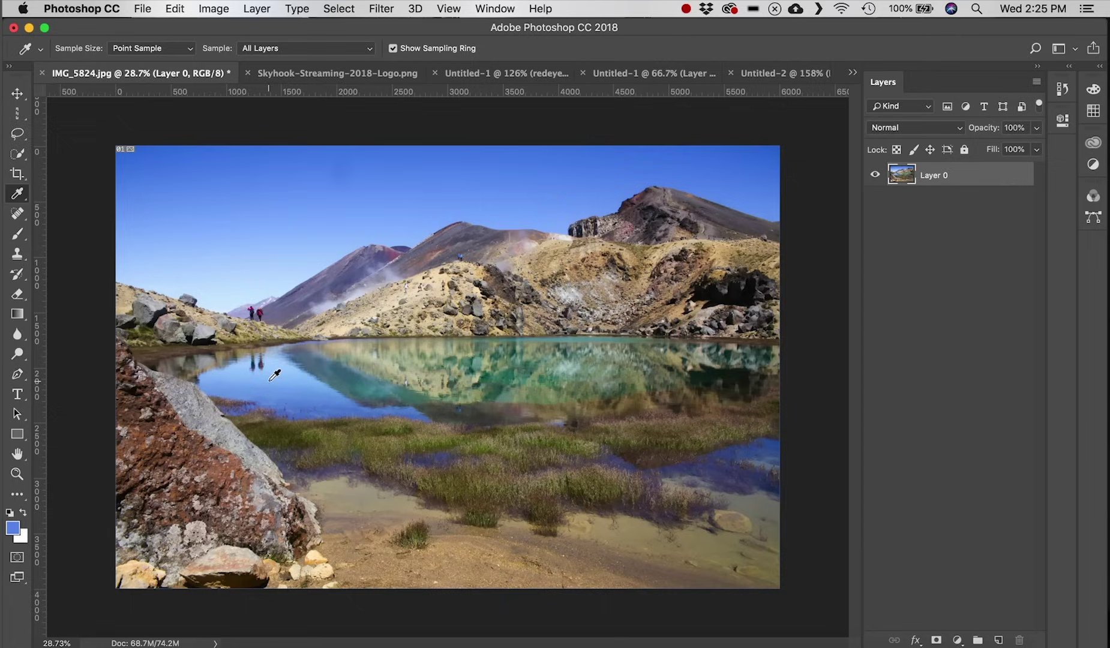
# - Sample the reddish-brown foreground rock as the foreground color, and inspect it in the Color Picker without changing it
pyautogui.moveTo(184, 443); pyautogui.dragTo(187, 438)
pyautogui.click(12, 529)
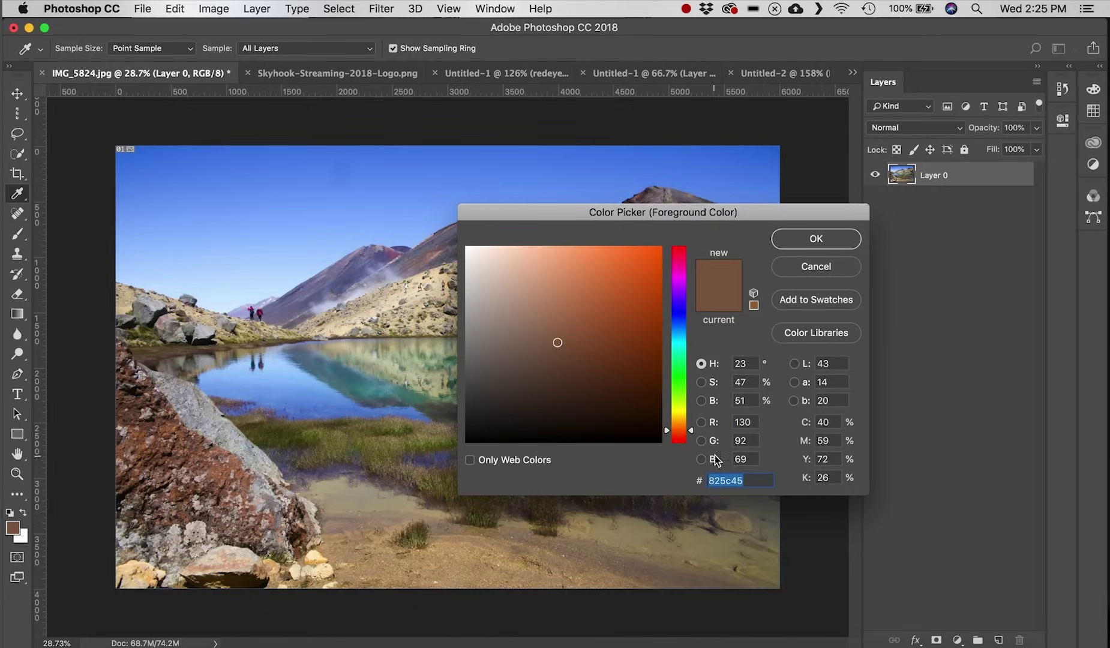
pyautogui.click(819, 271)
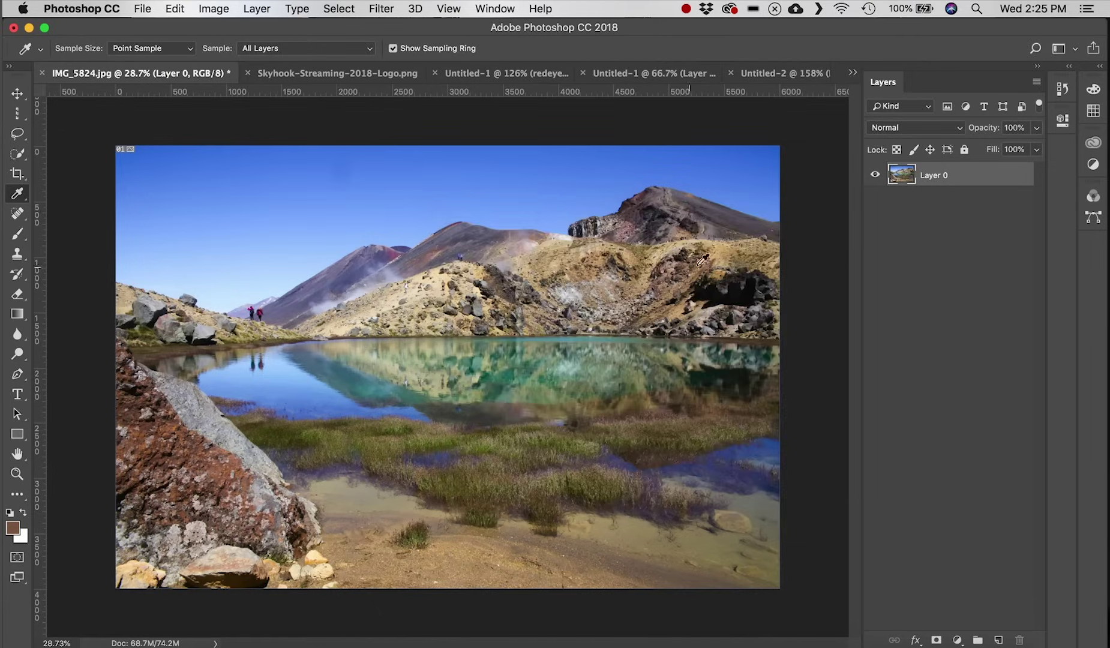
# - Place a color sampler point in the upper-left part of the sky with the Color Sampler Tool
pyautogui.rightClick(17, 193)
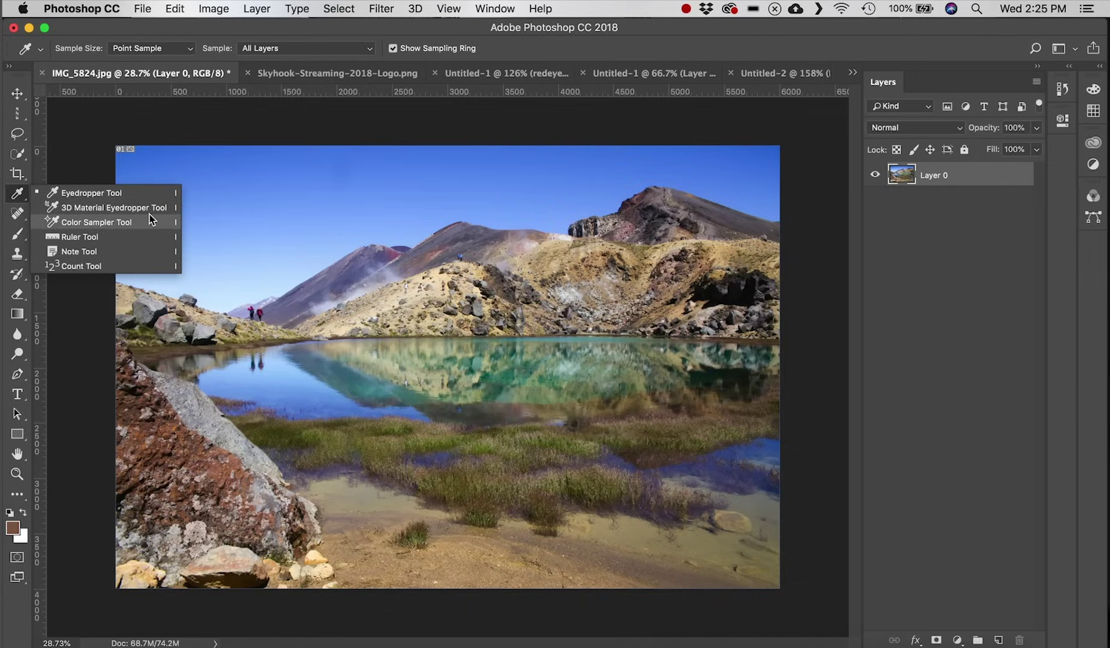
pyautogui.click(93, 223)
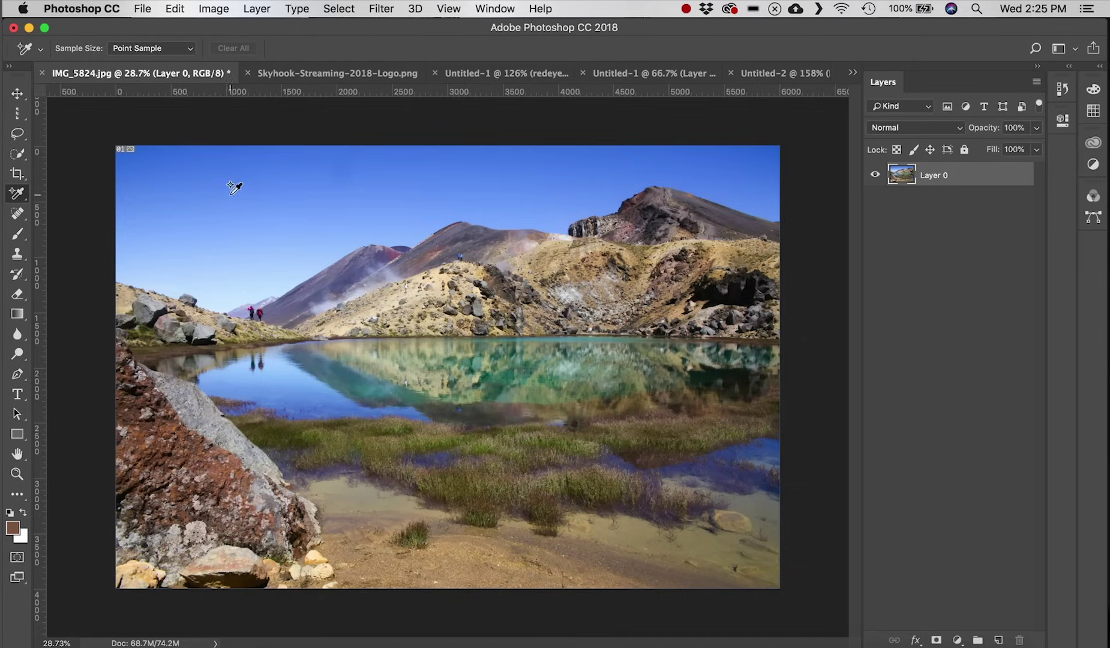
pyautogui.click(182, 198)
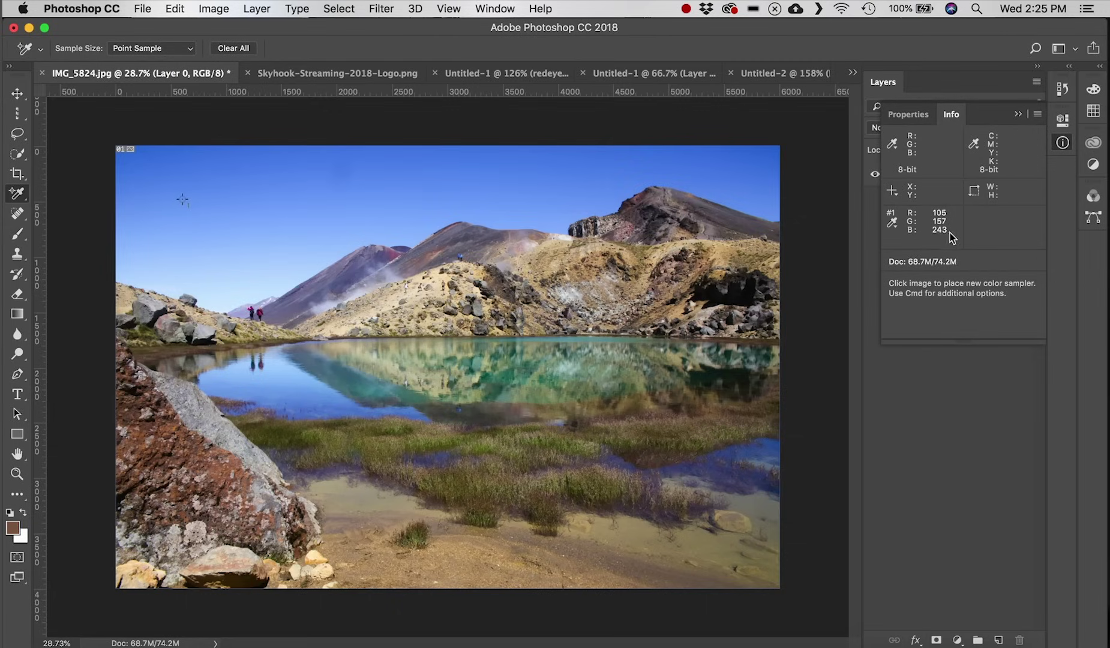
# - Check the color mode and bit depth options of the color sampler's readout without changing them, and close the Info panel
pyautogui.click(894, 227)
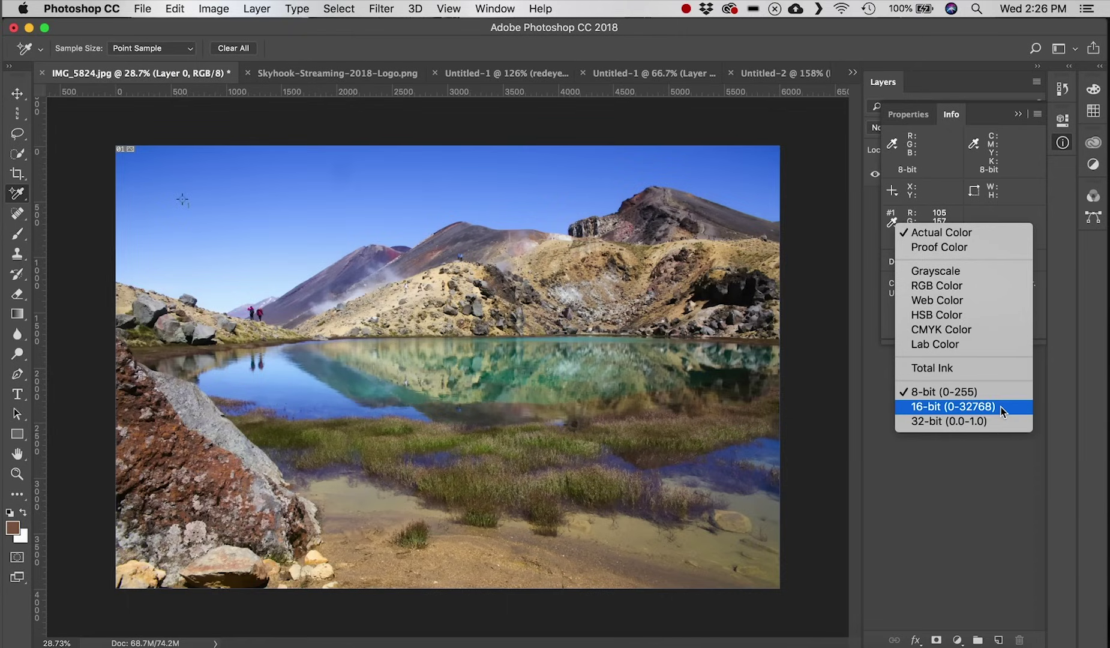
pyautogui.click(1031, 212)
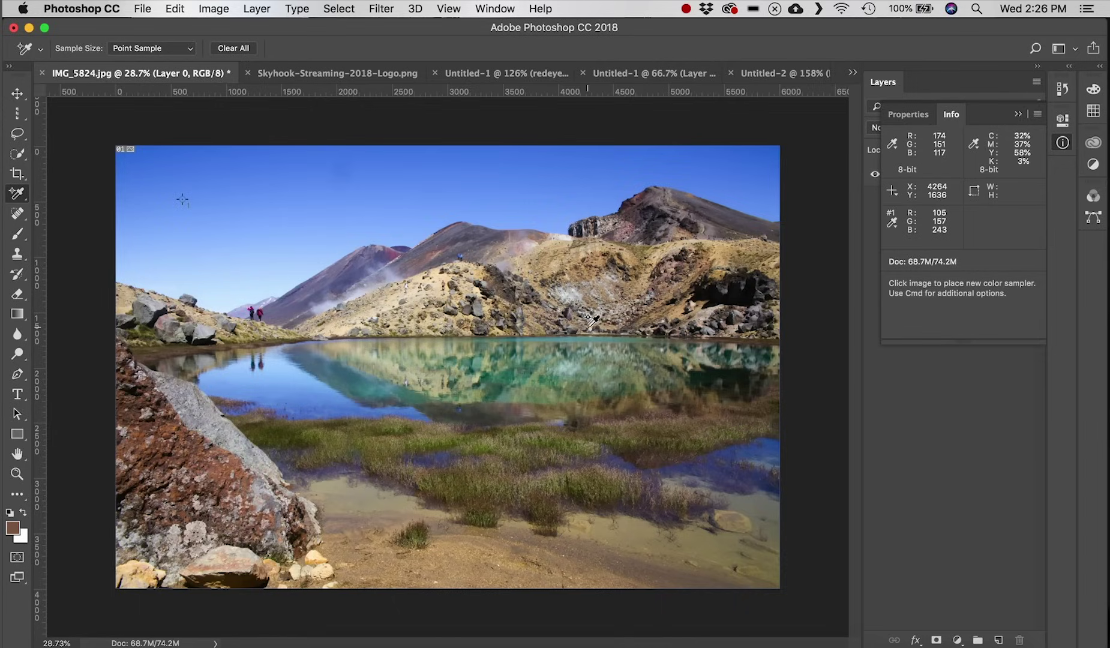
pyautogui.click(1062, 142)
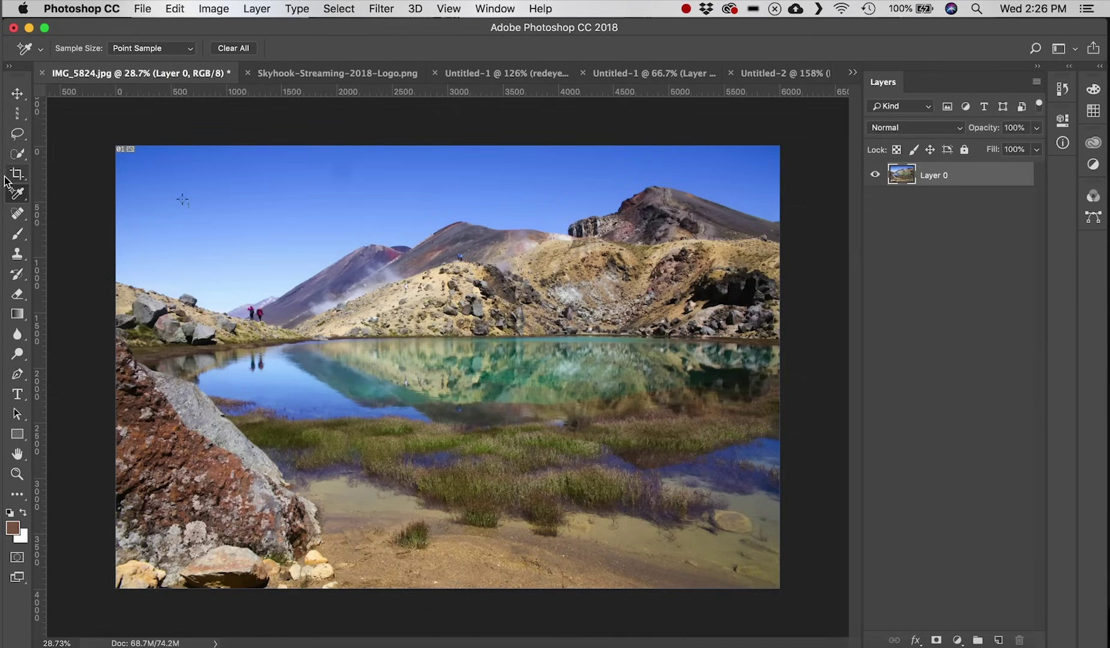
# - Measure the distance from the hiker in red to the hikers in blue on the ridge with the Ruler Tool, and clear the measurement
pyautogui.click(14, 194)
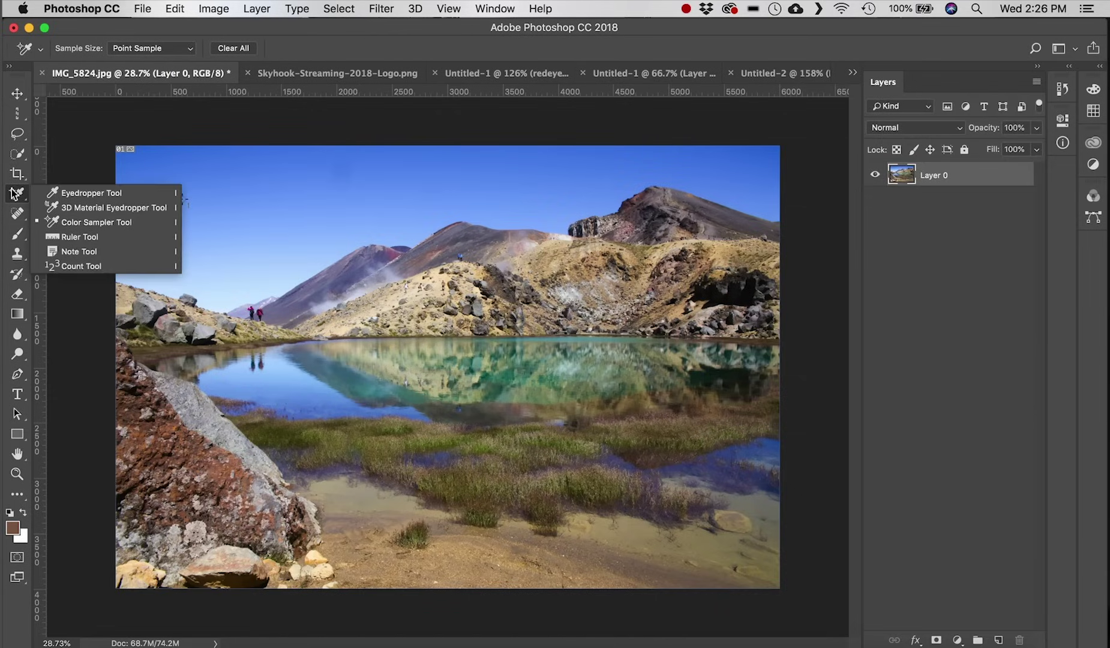
pyautogui.click(145, 238)
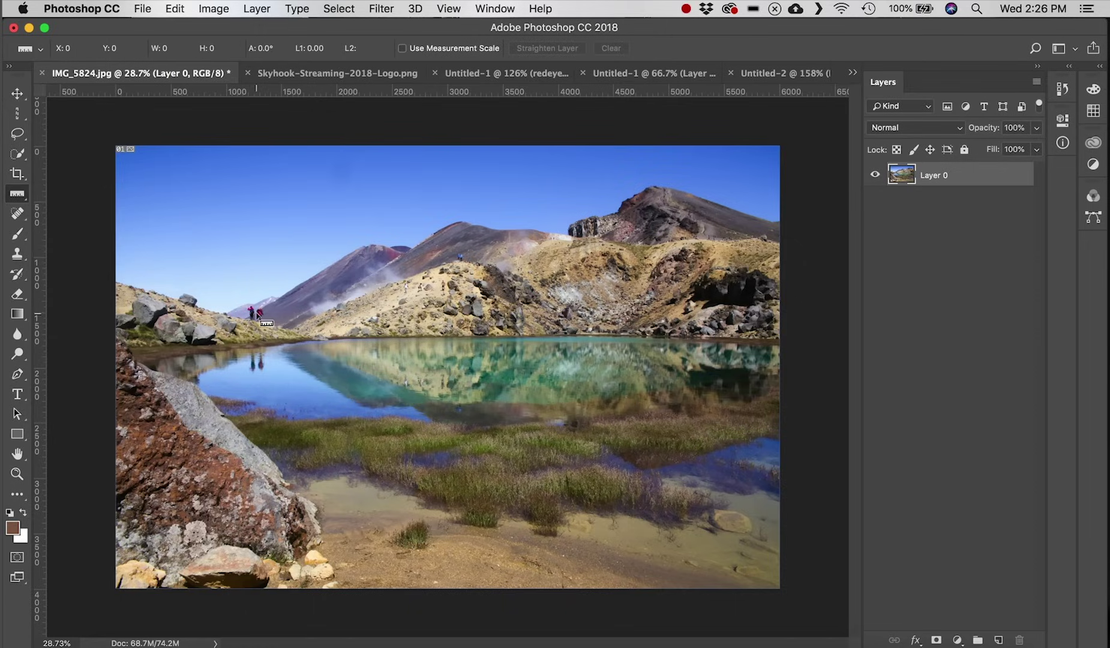
pyautogui.scroll(5, 258, 313)
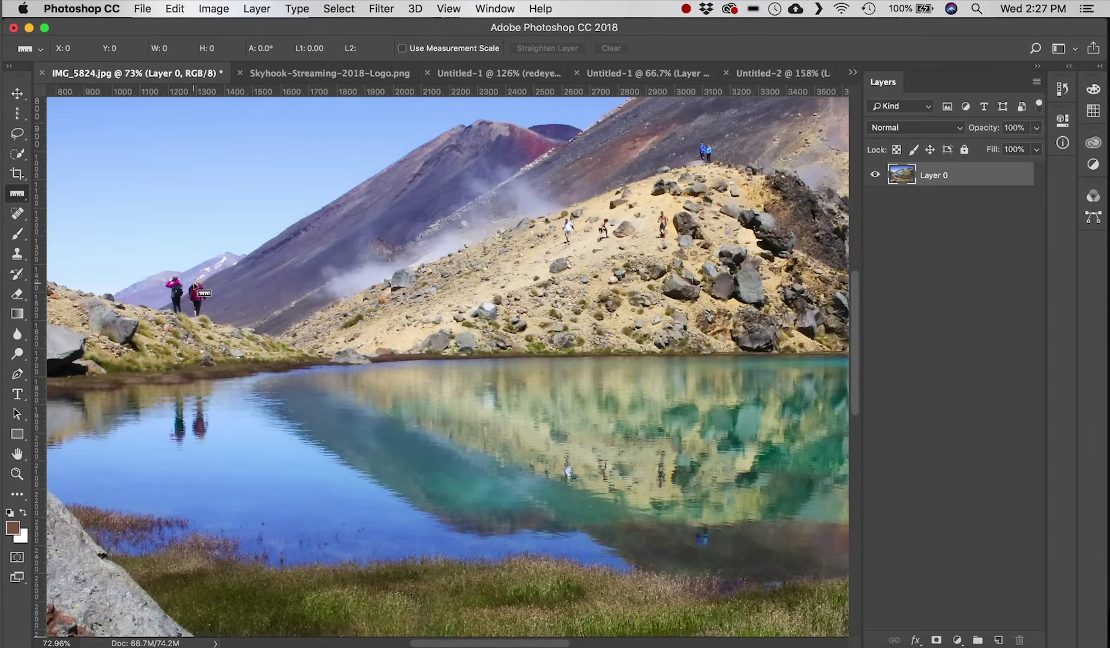
pyautogui.moveTo(197, 283); pyautogui.dragTo(703, 147)
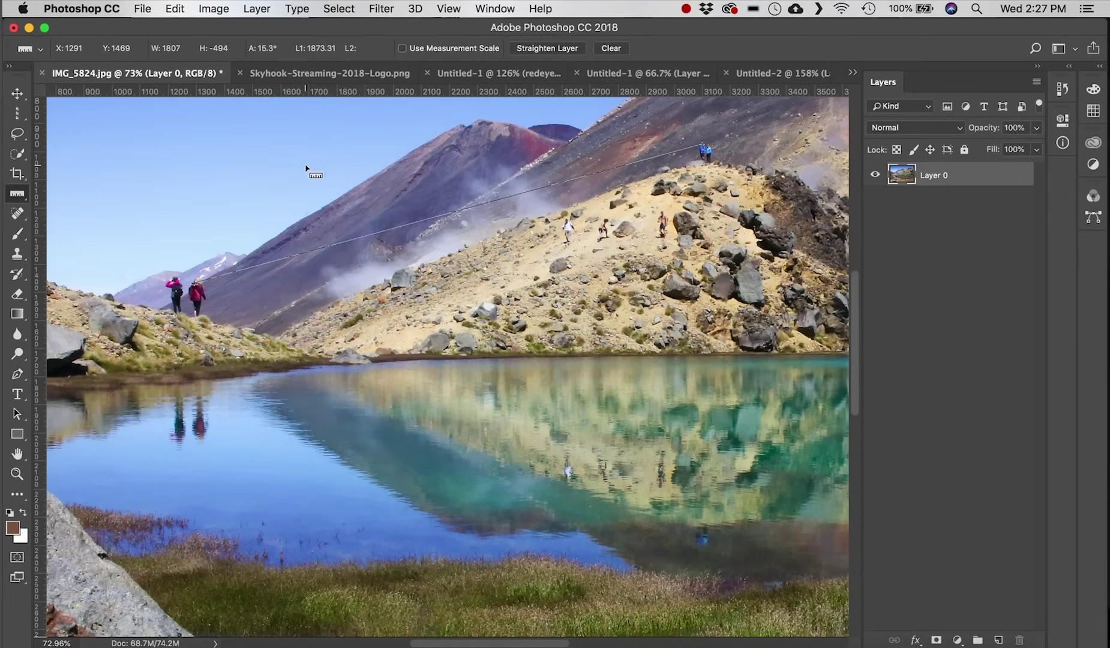
pyautogui.click(547, 48)
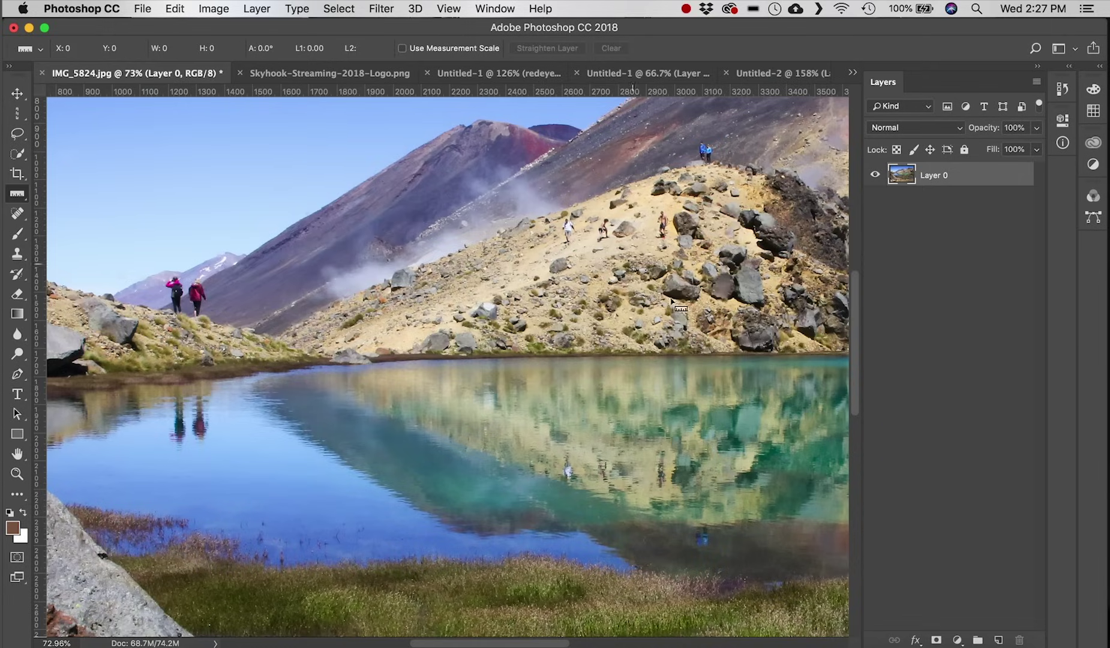
# - Rotate the photo layer 7.02° clockwise with Free Transform
pyautogui.press('super+0')
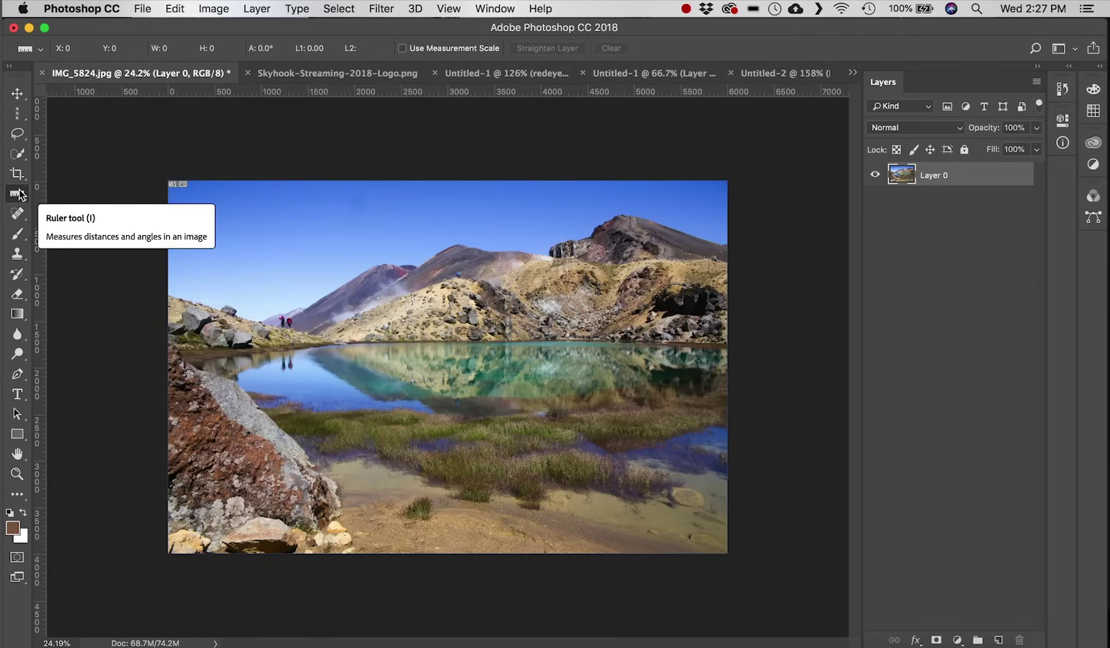
pyautogui.press('super+t')
pyautogui.moveTo(771, 238); pyautogui.dragTo(774, 281)
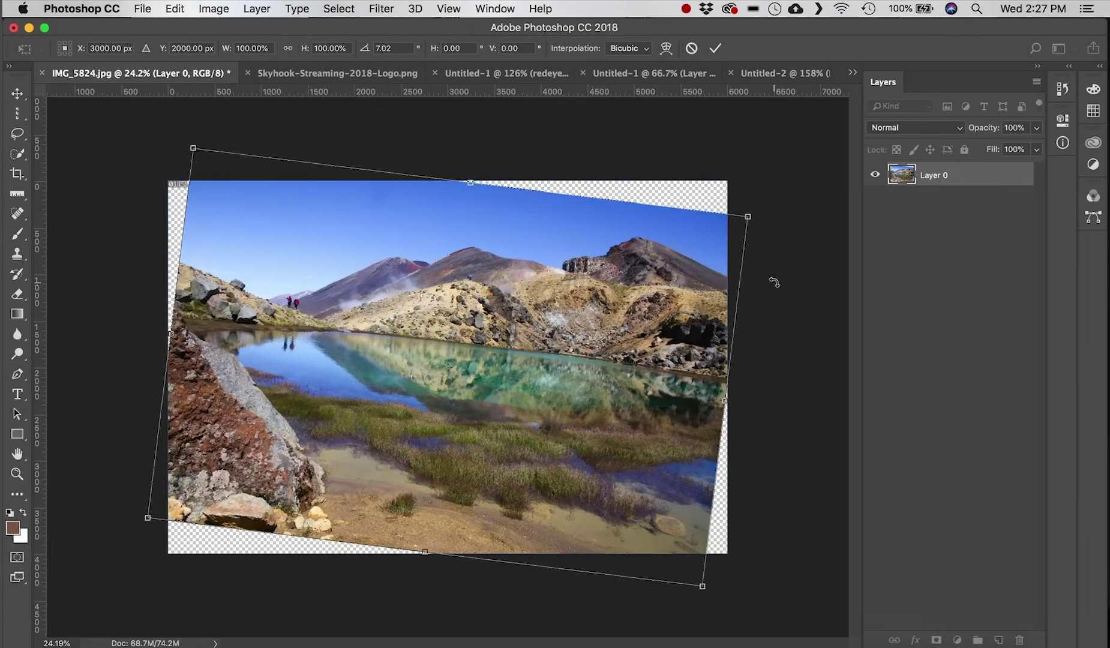
pyautogui.click(714, 48)
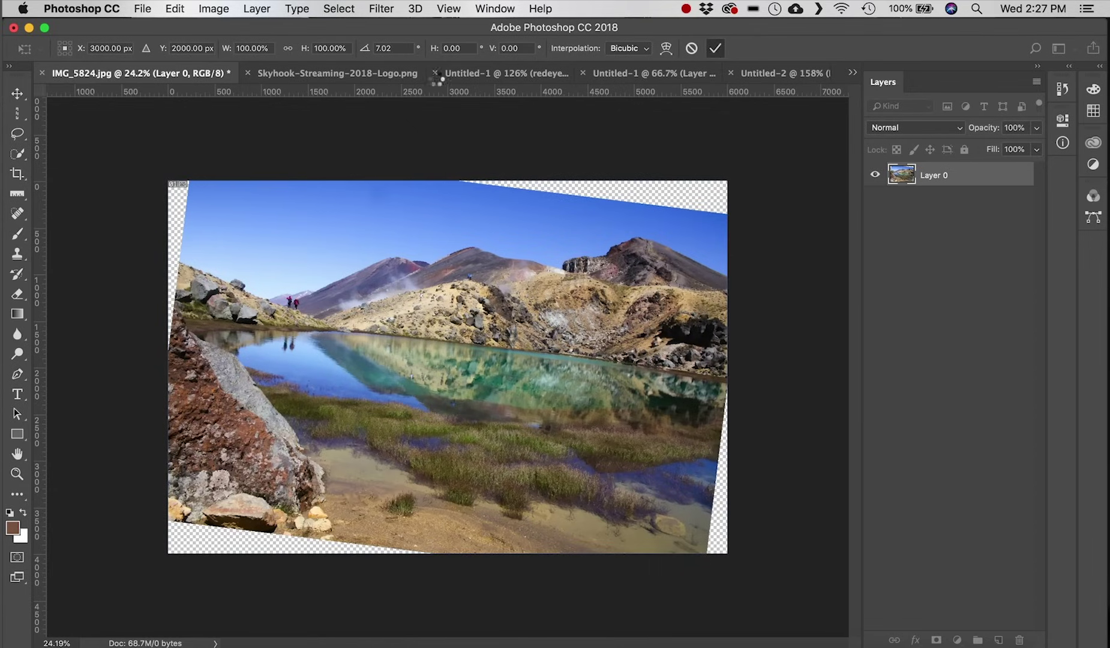
# - Straighten the tilted layer using a Ruler Tool line drawn along the lake's far shoreline across the photo
pyautogui.click(16, 193)
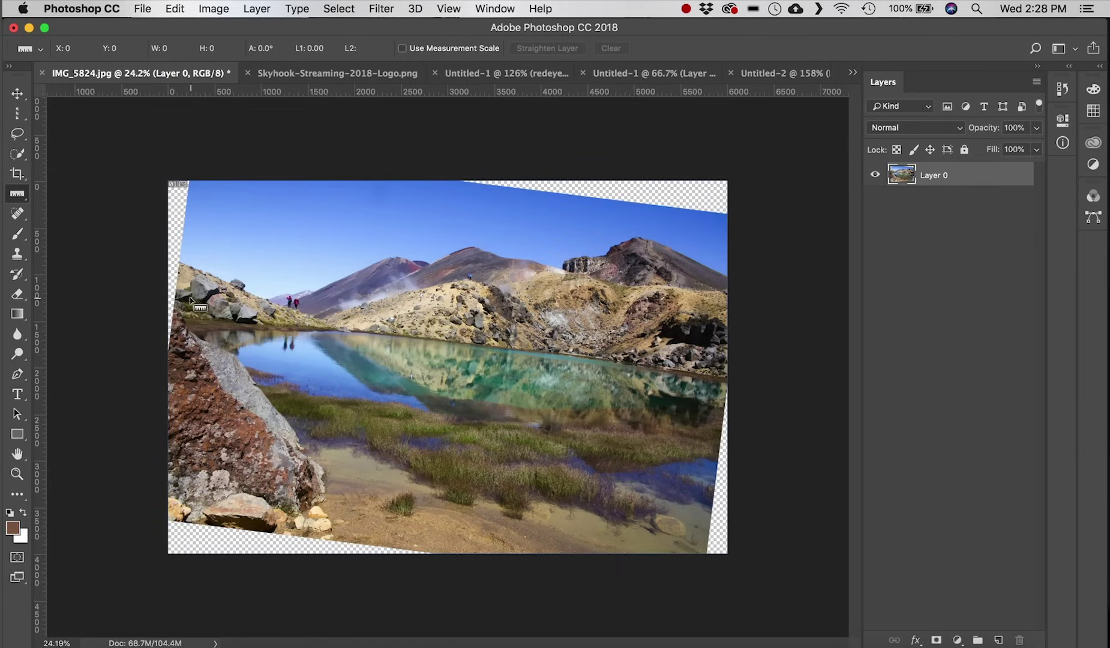
pyautogui.moveTo(191, 300)
pyautogui.mouseDown()
pyautogui.moveTo(534, 315)
pyautogui.moveTo(723, 372)
pyautogui.mouseUp()
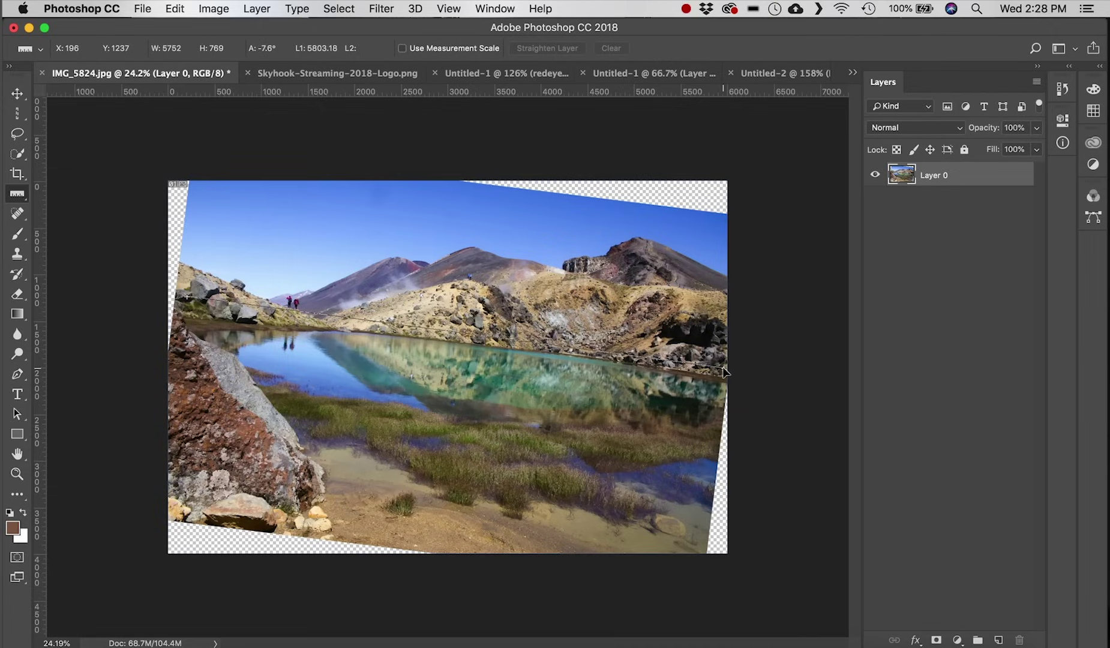
pyautogui.moveTo(724, 371); pyautogui.dragTo(724, 372)
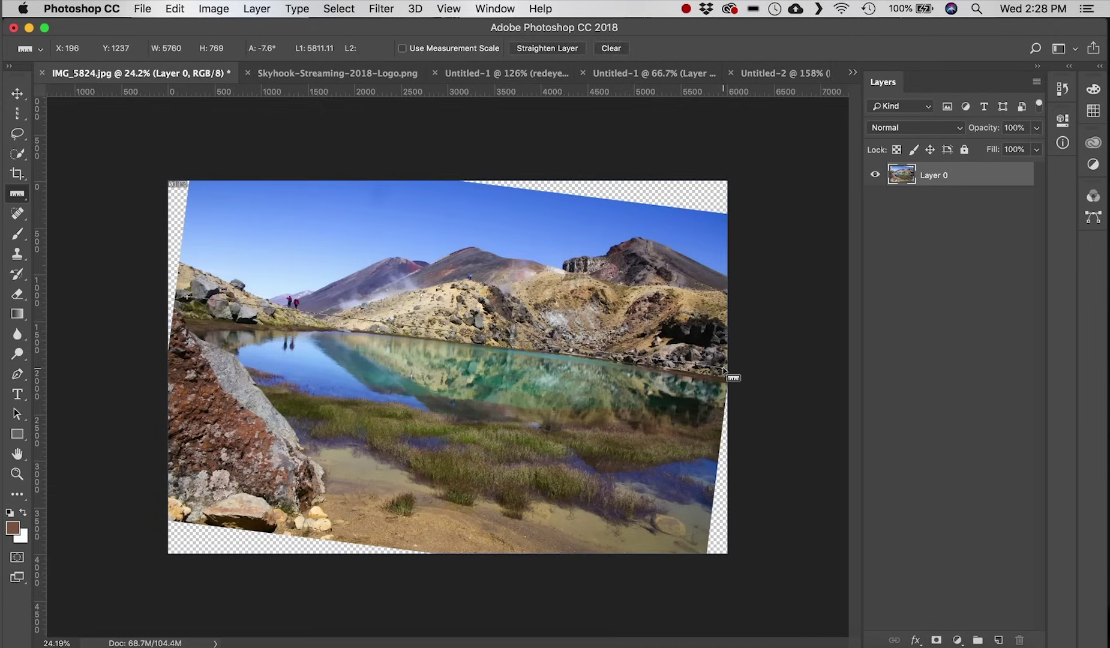
pyautogui.click(535, 50)
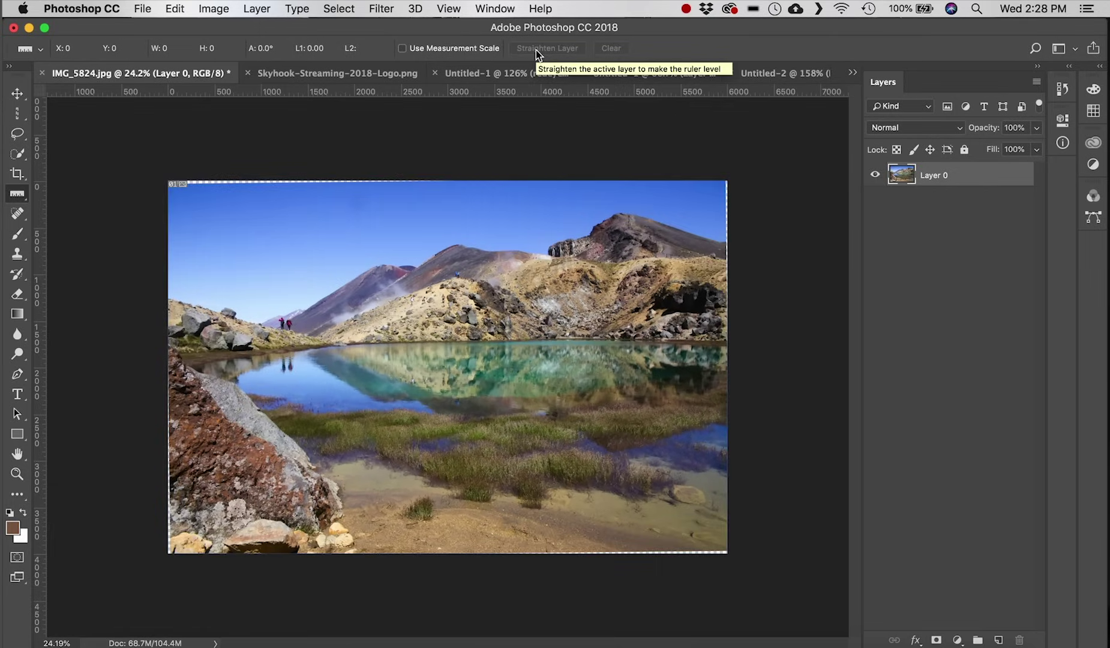
# - Rotate the straightened layer slightly clockwise with Free Transform until it fills the canvas edges
pyautogui.press('super+t')
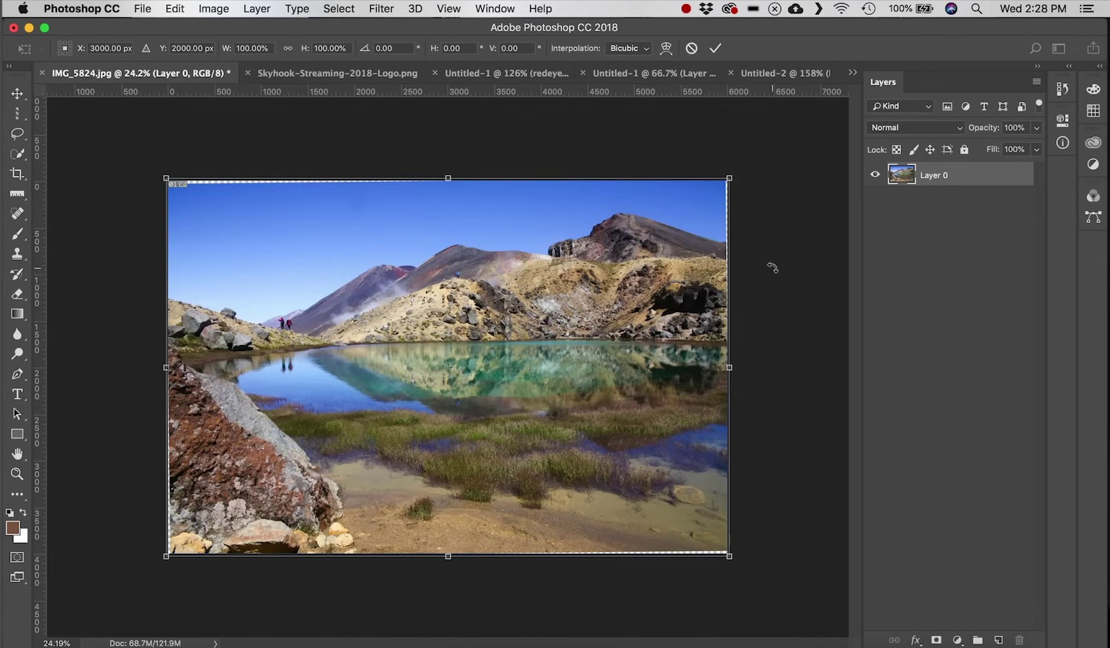
pyautogui.moveTo(772, 270); pyautogui.dragTo(773, 270)
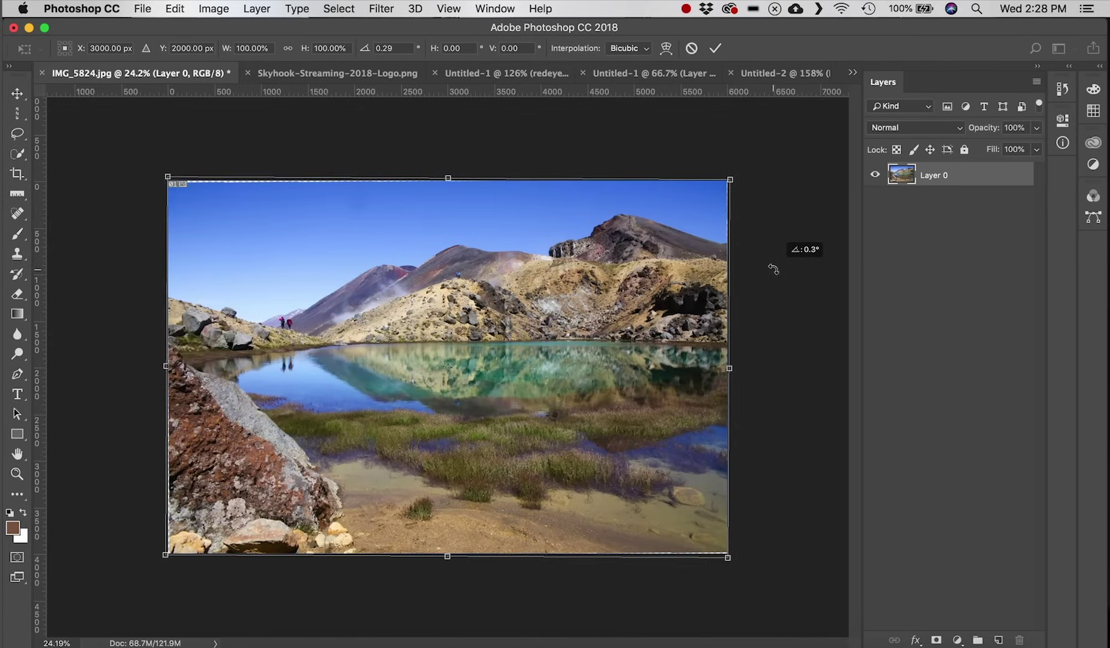
pyautogui.press('Return')
# - Place a note reading "Remove these people." on the hiker in red with the Note Tool, and select the note's text
pyautogui.rightClick(17, 194)
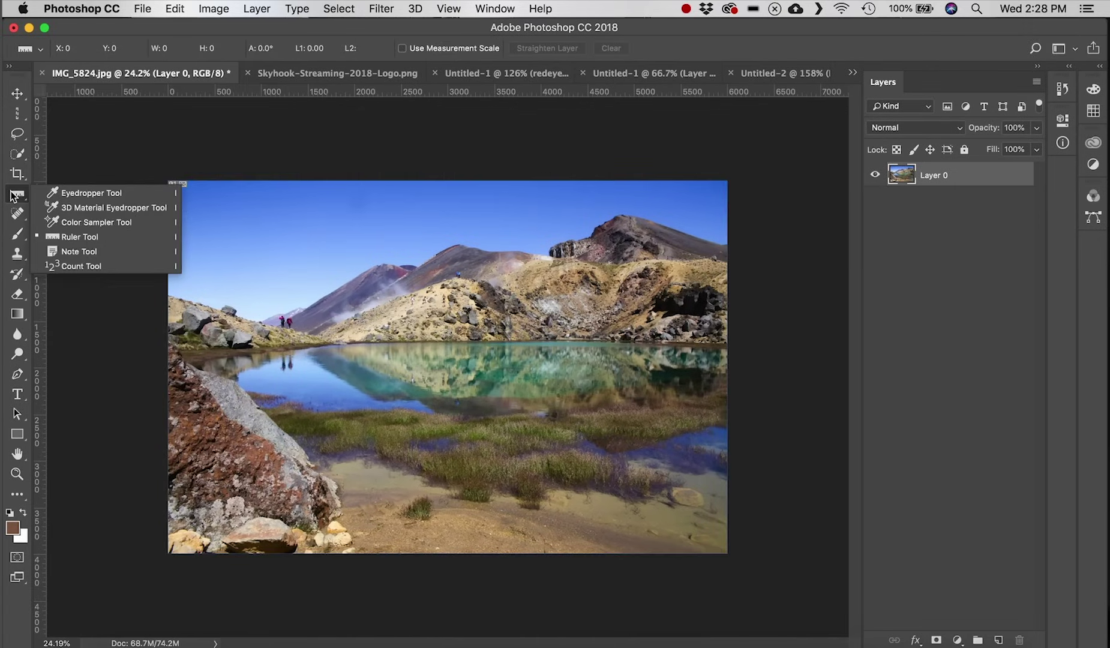
pyautogui.click(160, 249)
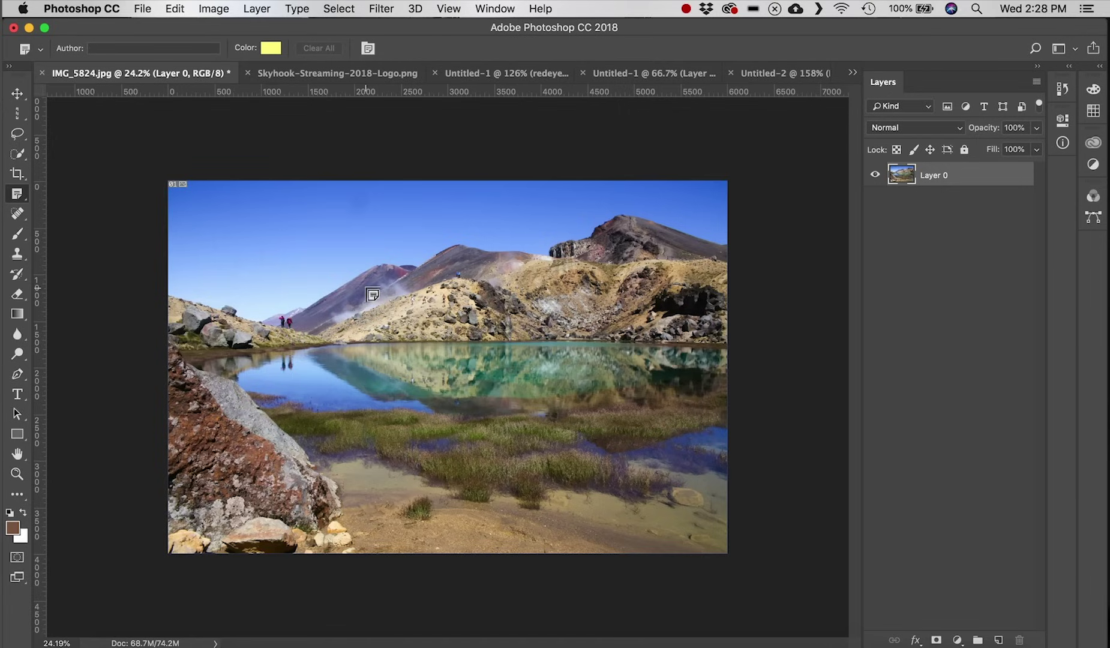
pyautogui.moveTo(255, 309); pyautogui.dragTo(627, 338)
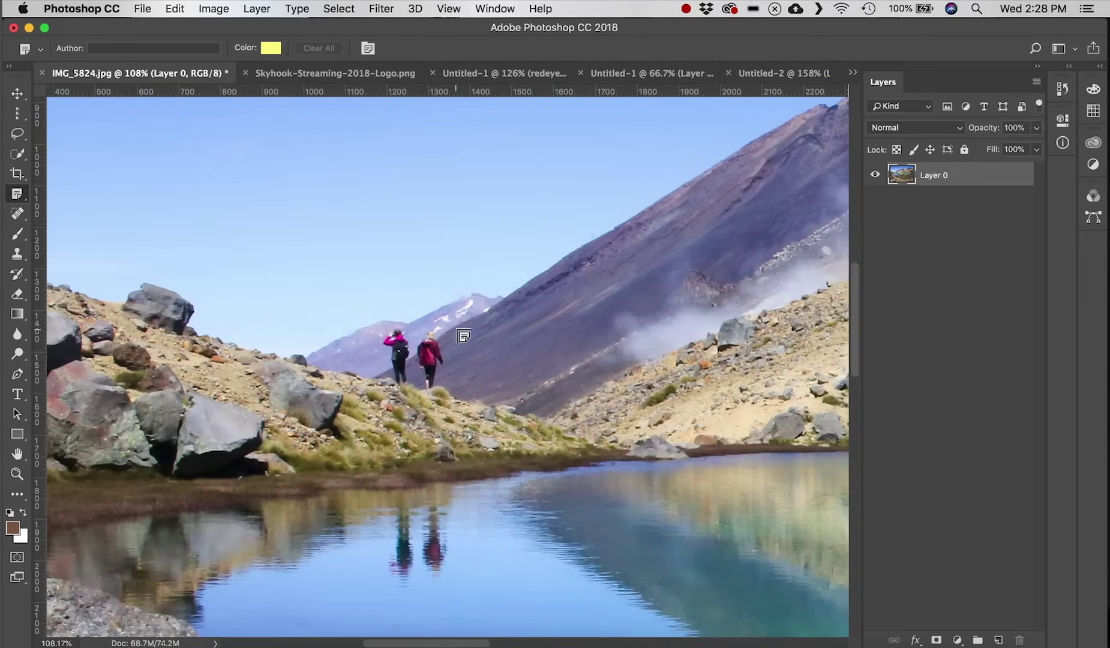
pyautogui.click(436, 350)
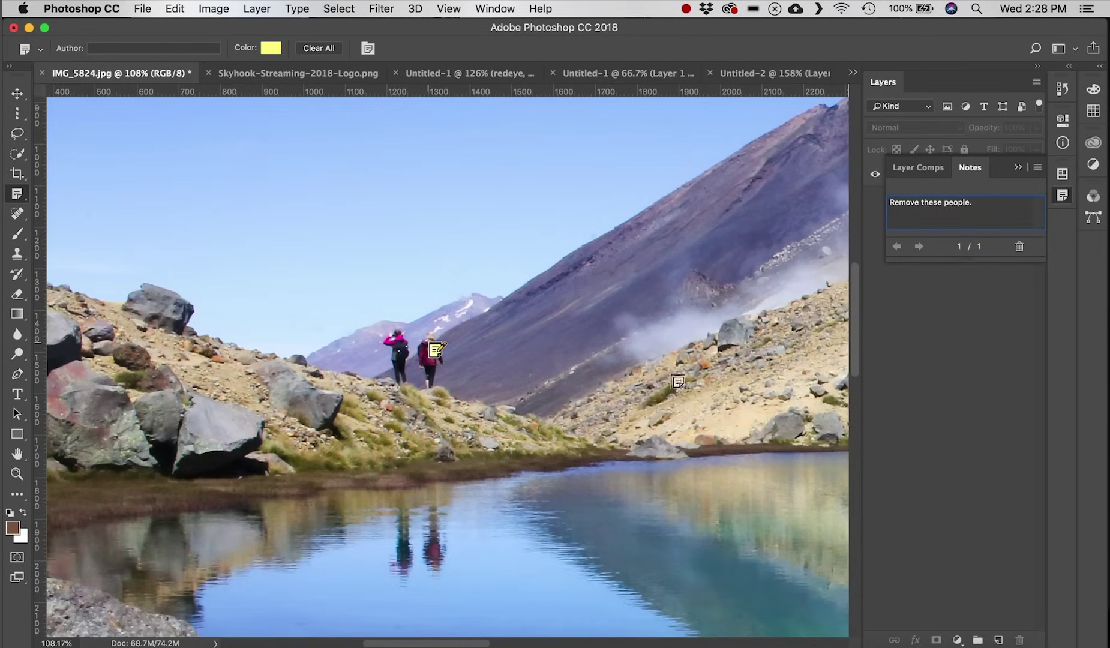
pyautogui.scroll(-6, 608, 377)
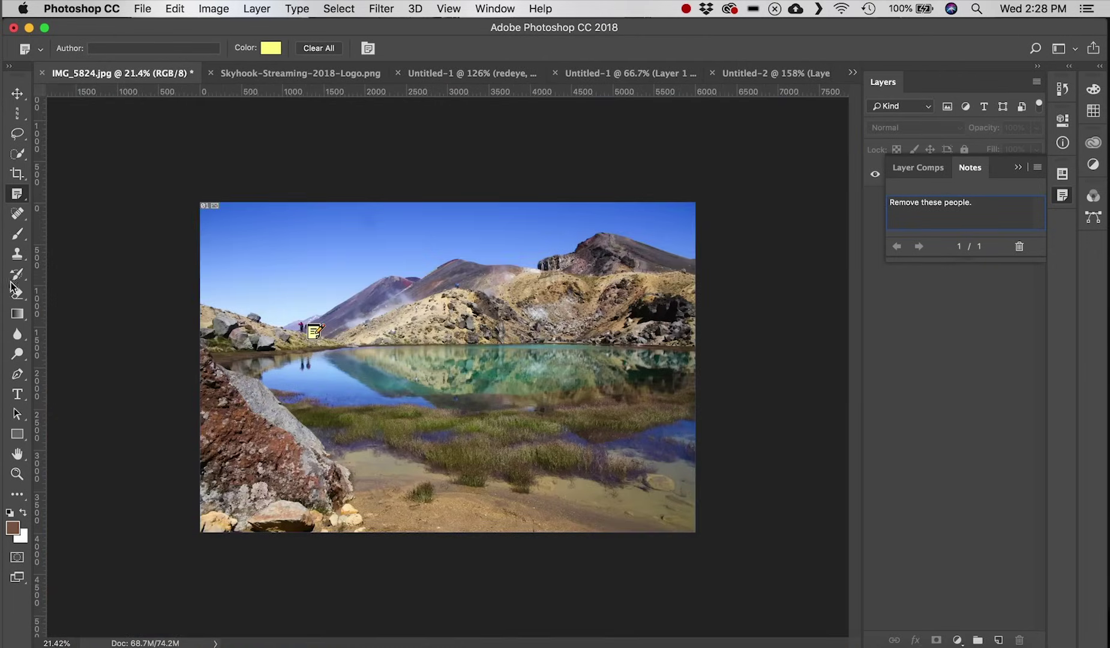
pyautogui.scroll(7, 267, 315)
pyautogui.press('Delete')
pyautogui.click(317, 379)
pyautogui.write('Remove these people.')
pyautogui.moveTo(1006, 209); pyautogui.dragTo(837, 217)
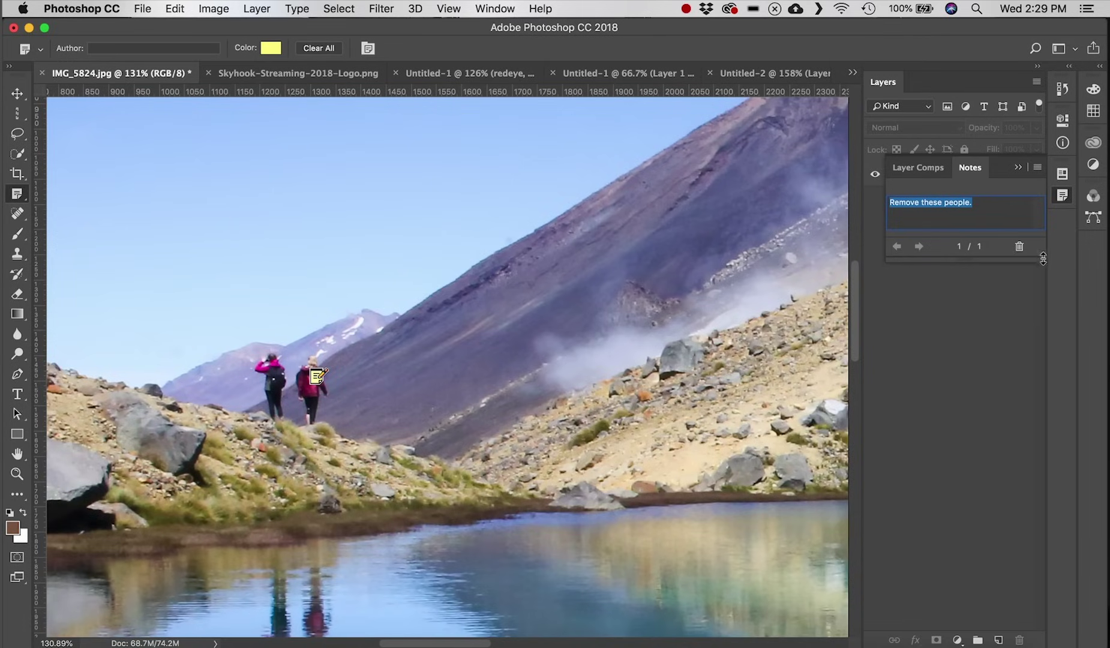
# - Clear all notes from the landscape photo
pyautogui.click(112, 48)
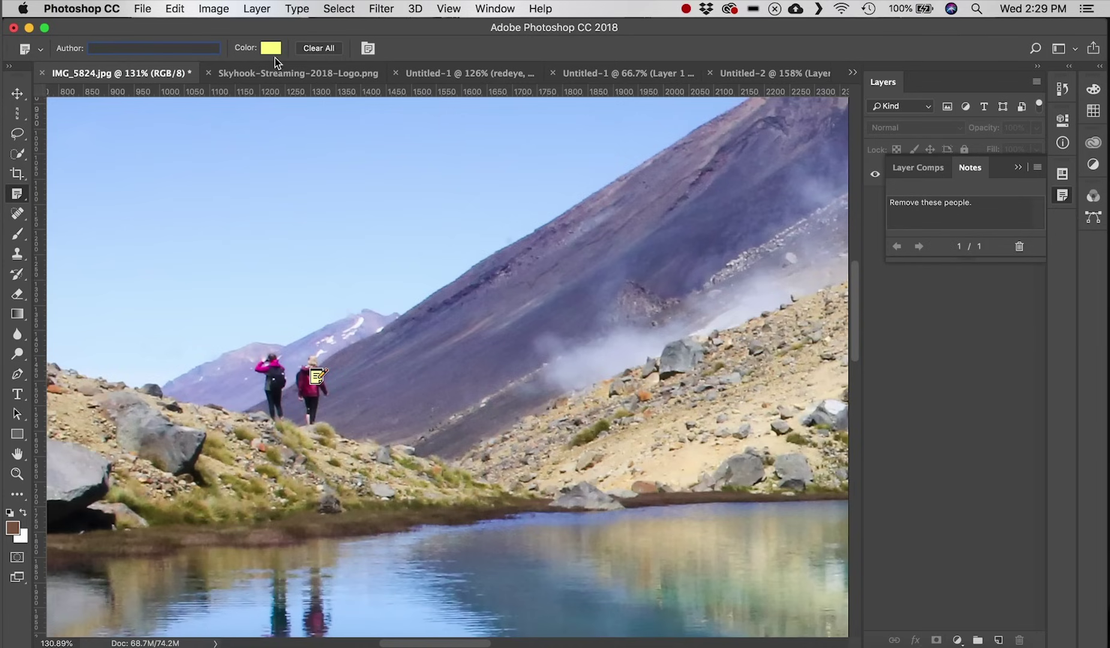
pyautogui.click(314, 50)
pyautogui.click(670, 241)
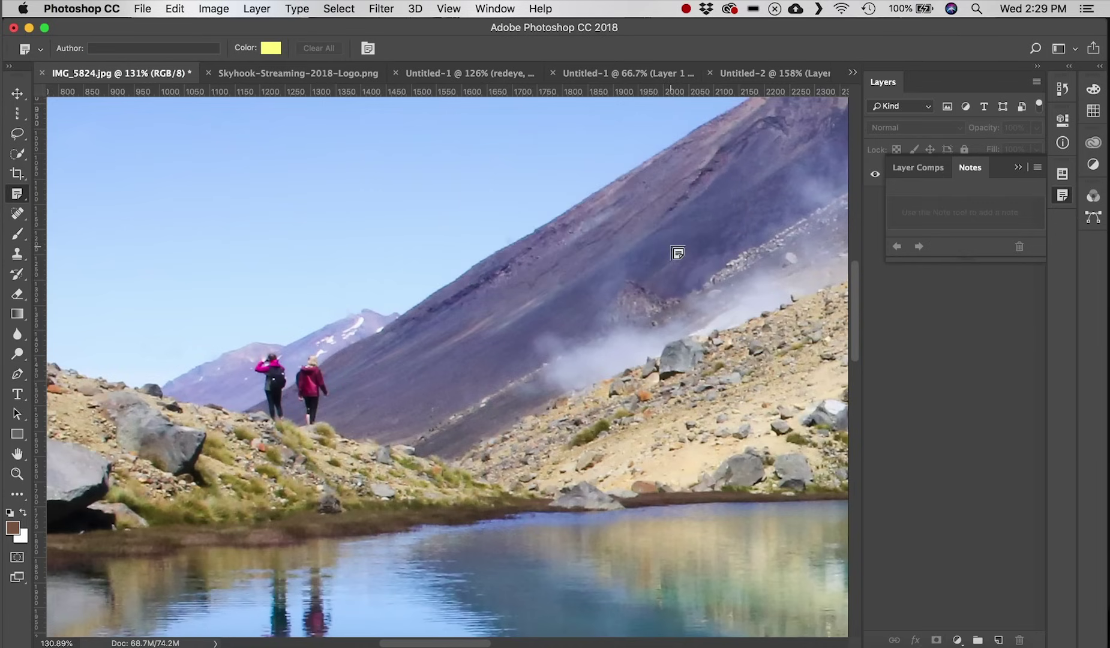
# - Switch to the office desk image and place a first count marker on the black phone with the Count Tool
pyautogui.rightClick(16, 194)
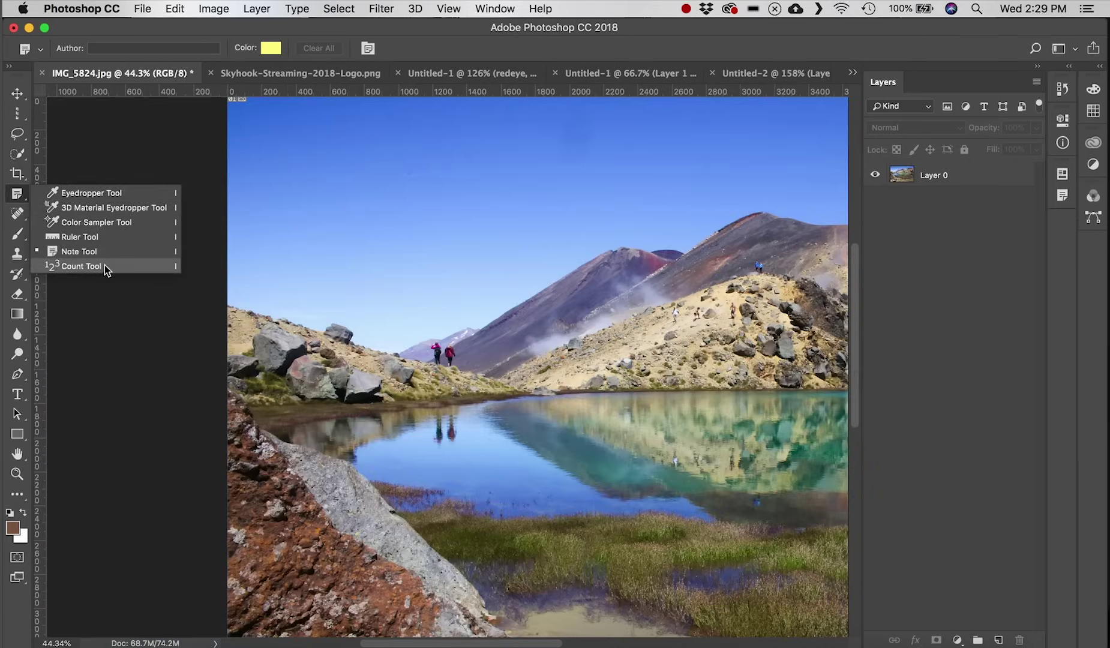
pyautogui.click(129, 268)
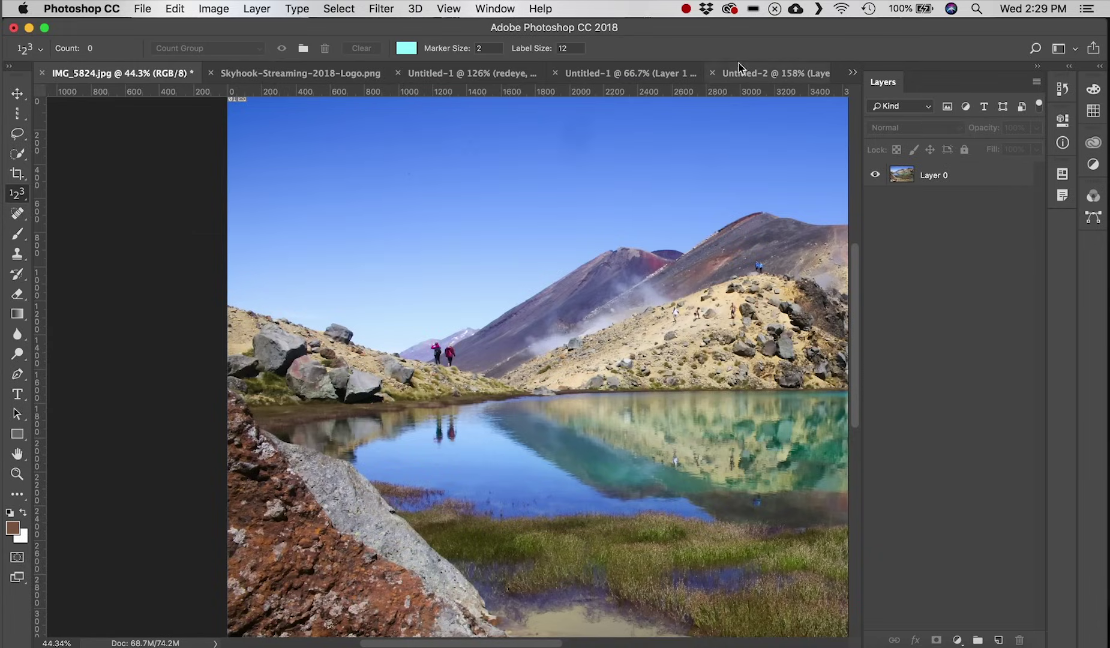
pyautogui.click(615, 74)
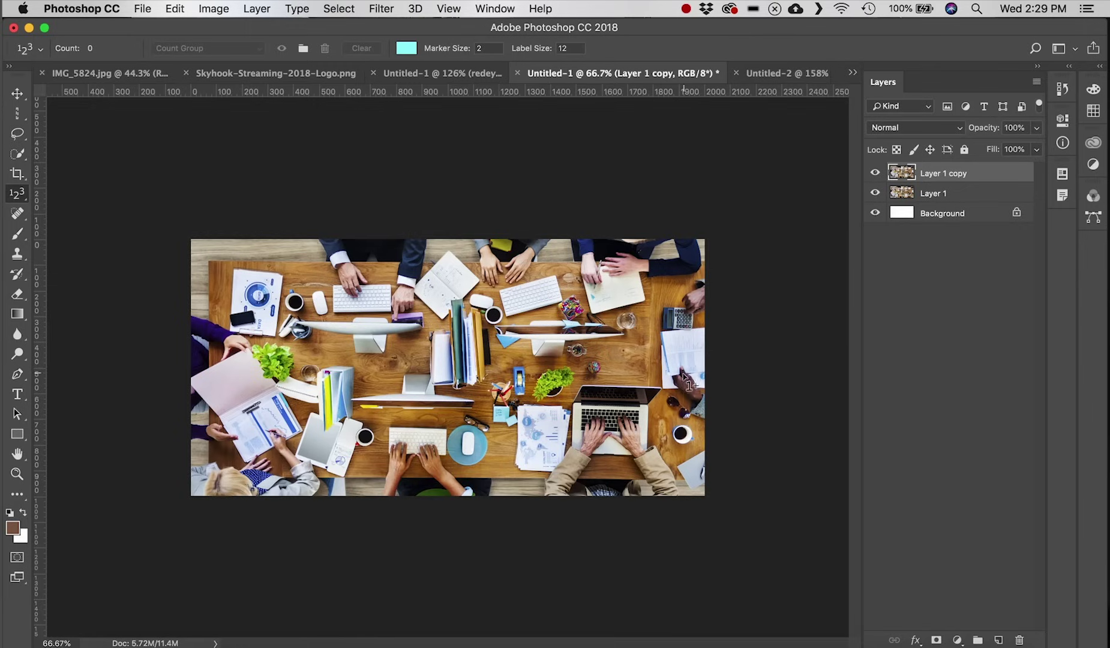
pyautogui.scroll(5, 430, 397)
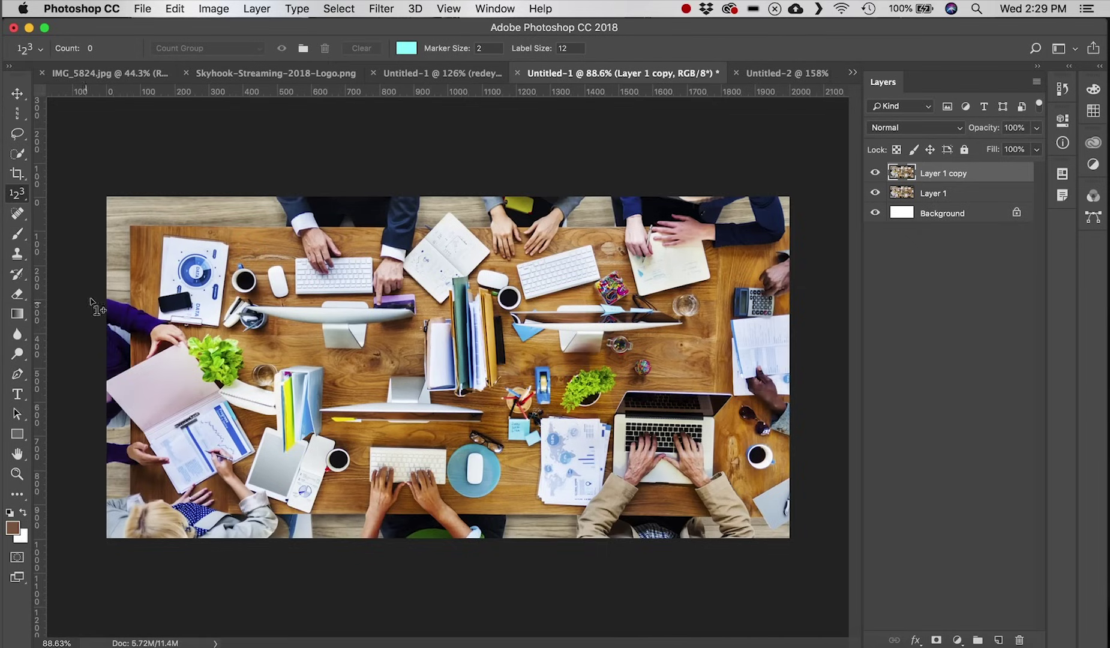
pyautogui.click(179, 304)
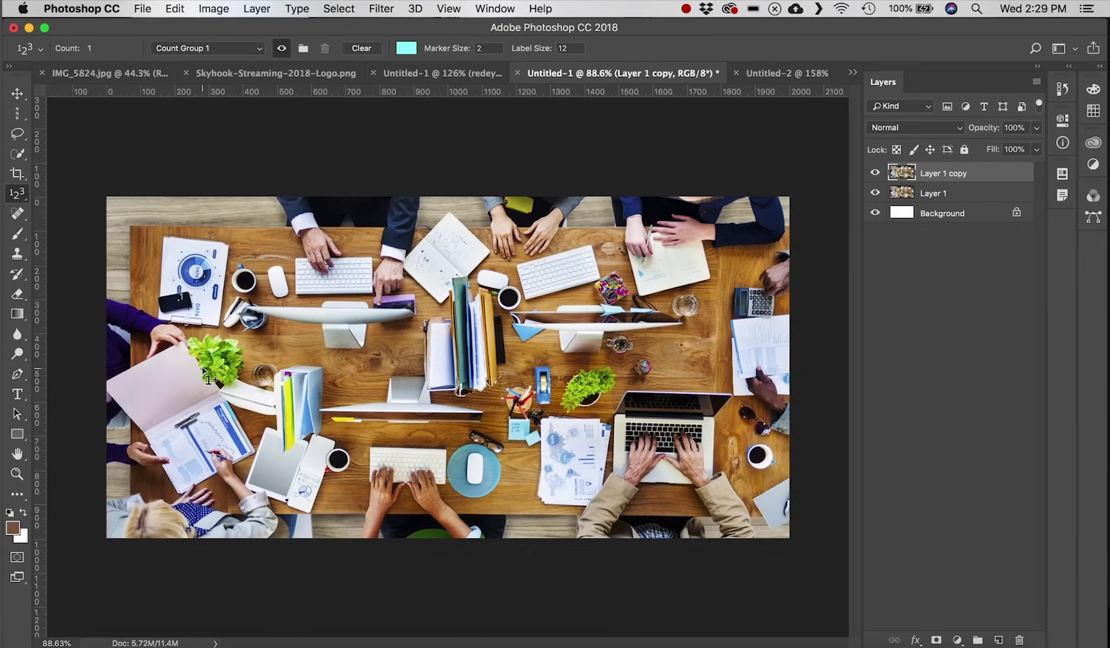
# - Set the count marker size to 10, the label size to 57 and the count color to red (ff0000)
pyautogui.moveTo(442, 52); pyautogui.dragTo(489, 50)
pyautogui.click(565, 49)
pyautogui.click(406, 49)
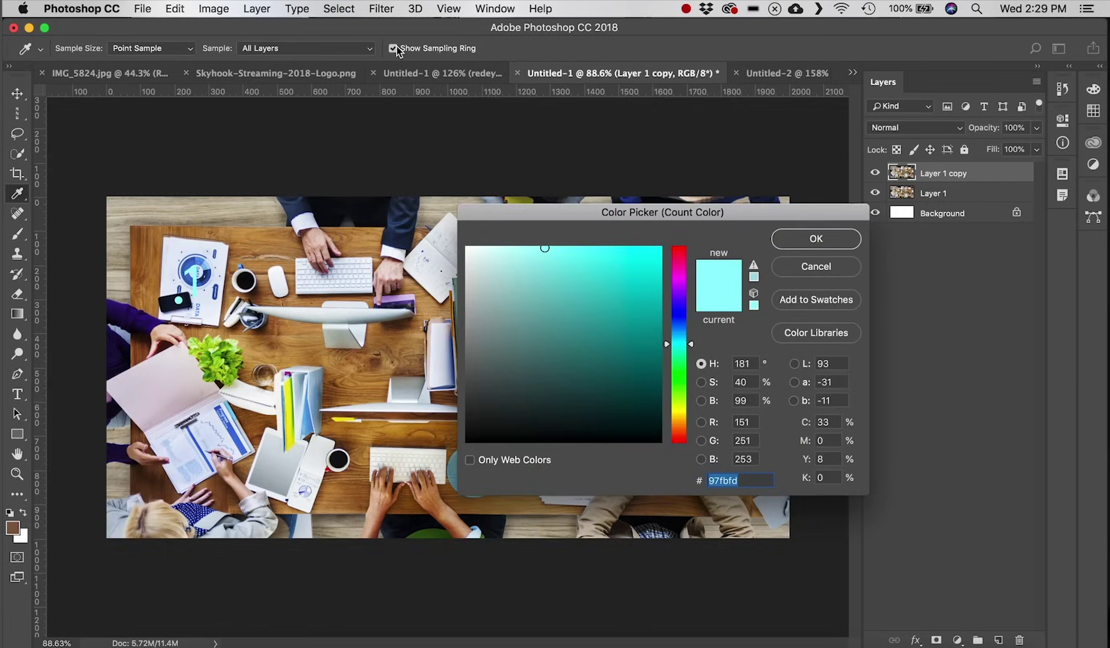
pyautogui.write('000000')
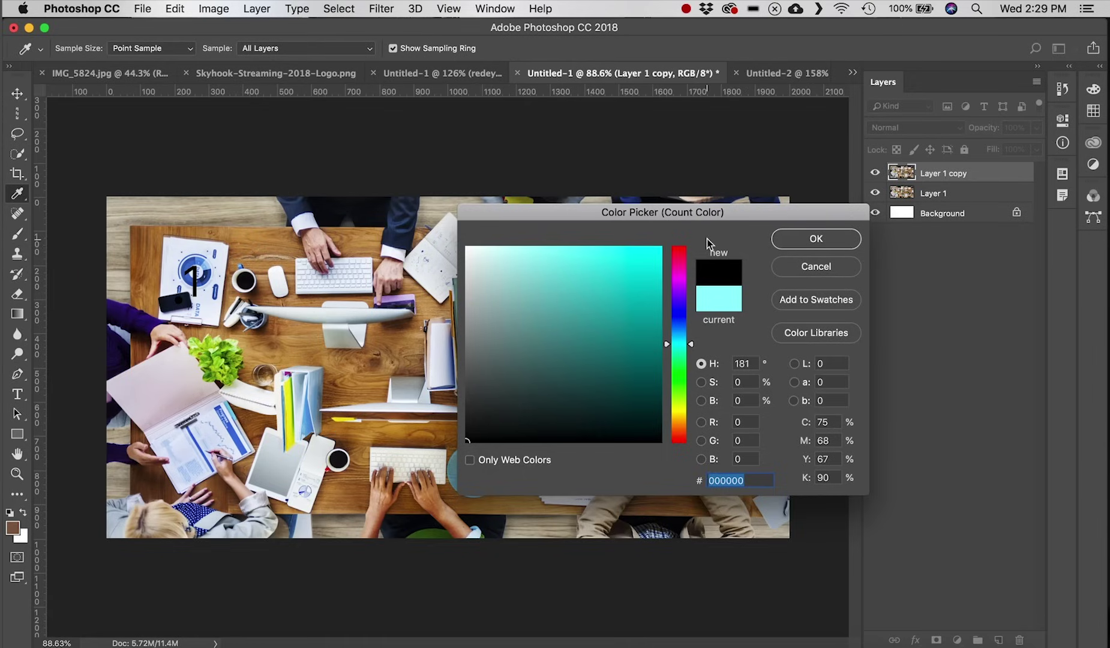
pyautogui.click(438, 326)
pyautogui.moveTo(610, 319)
pyautogui.mouseDown()
pyautogui.moveTo(523, 329)
pyautogui.moveTo(624, 283)
pyautogui.moveTo(662, 246)
pyautogui.mouseUp()
pyautogui.moveTo(682, 327); pyautogui.dragTo(683, 244)
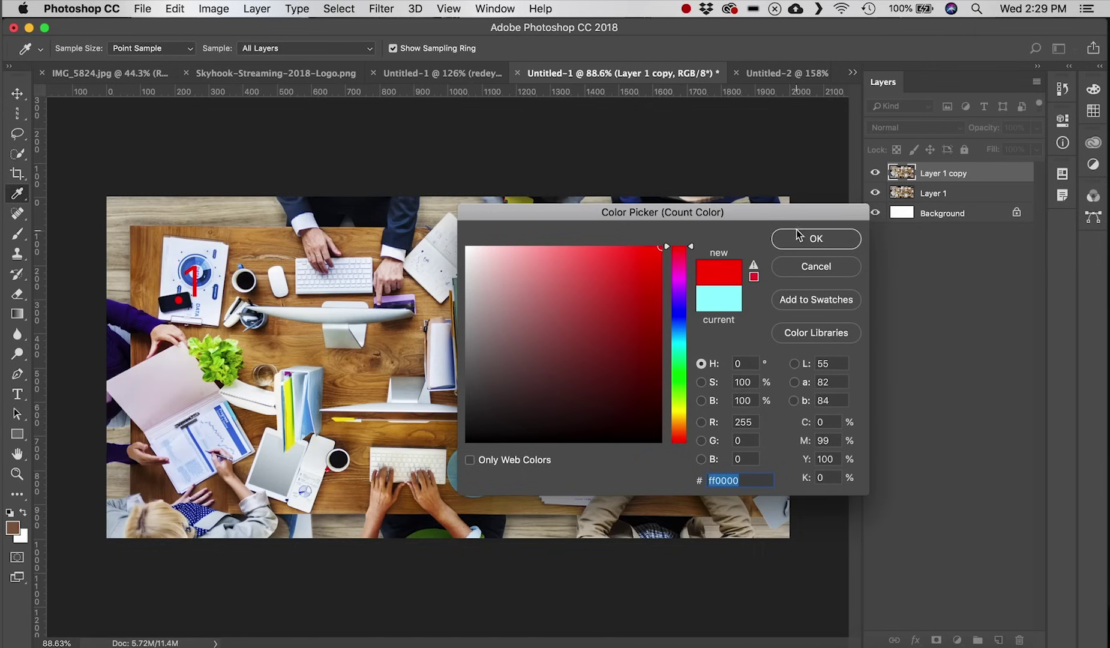
pyautogui.click(799, 238)
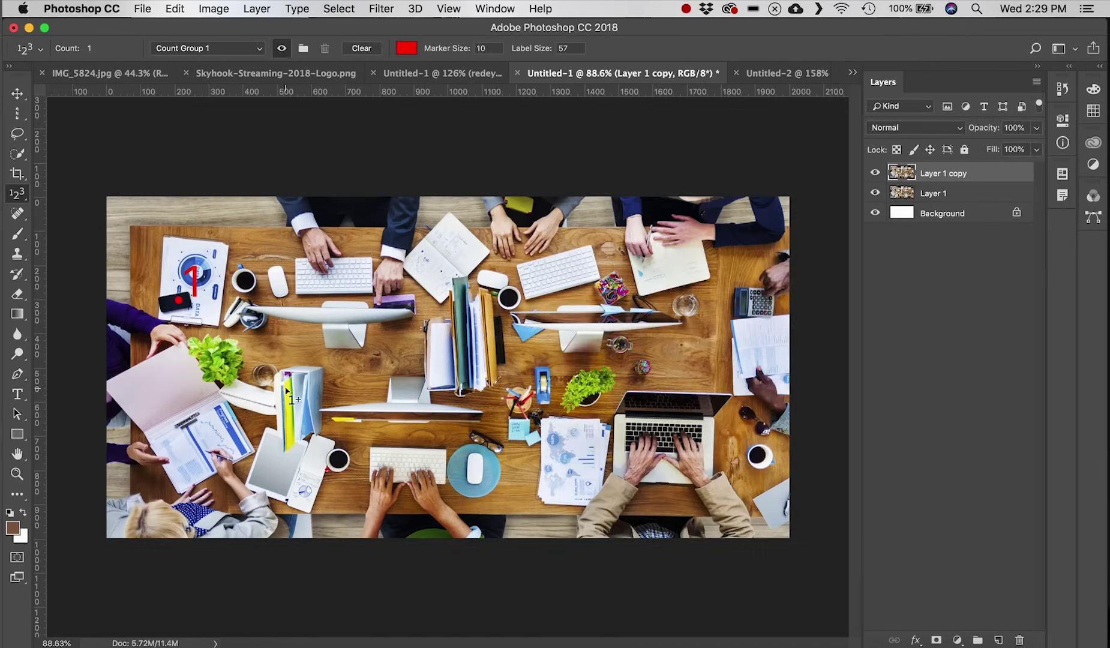
# - Add five more count markers across the desk, on the silver tablet, the three monitors and the open laptop
pyautogui.click(269, 461)
pyautogui.click(359, 313)
pyautogui.click(435, 409)
pyautogui.click(578, 330)
pyautogui.click(699, 406)
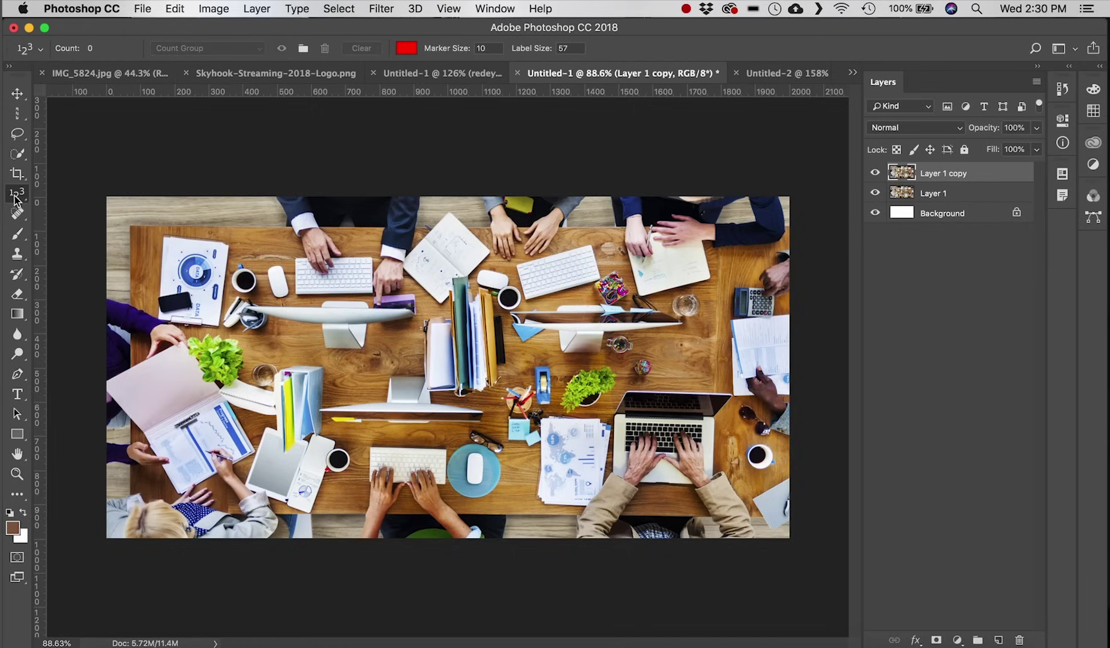
# - Choose the Eyedropper Tool in place of the Count Tool, and activate the Spot Healing Brush Tool
pyautogui.click(17, 201)
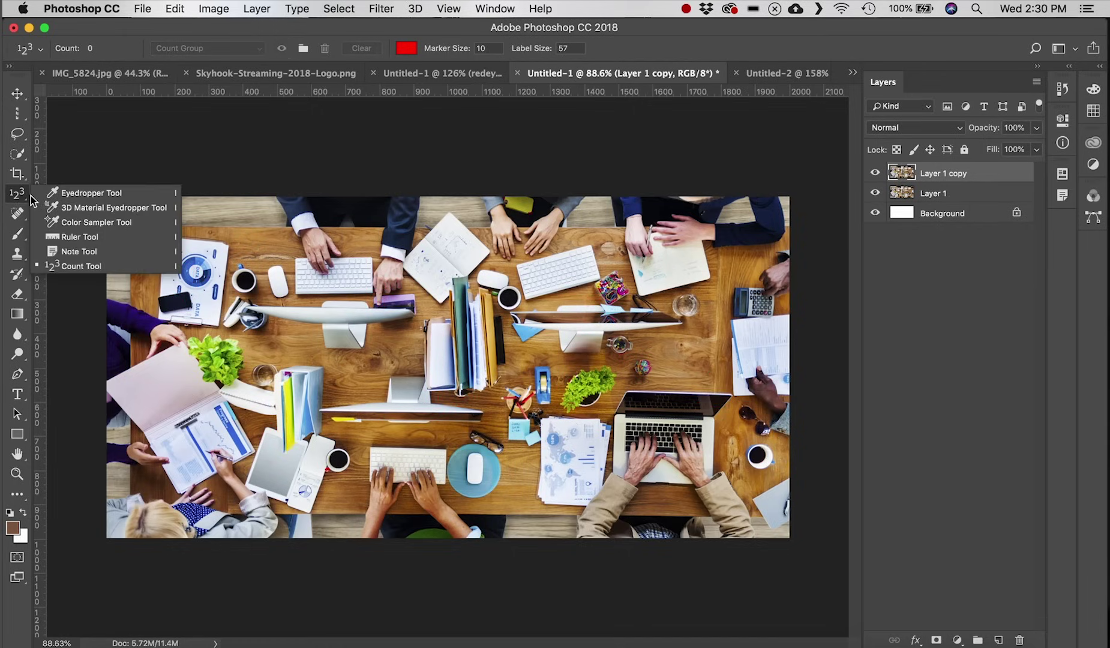
pyautogui.click(90, 192)
pyautogui.click(17, 213)
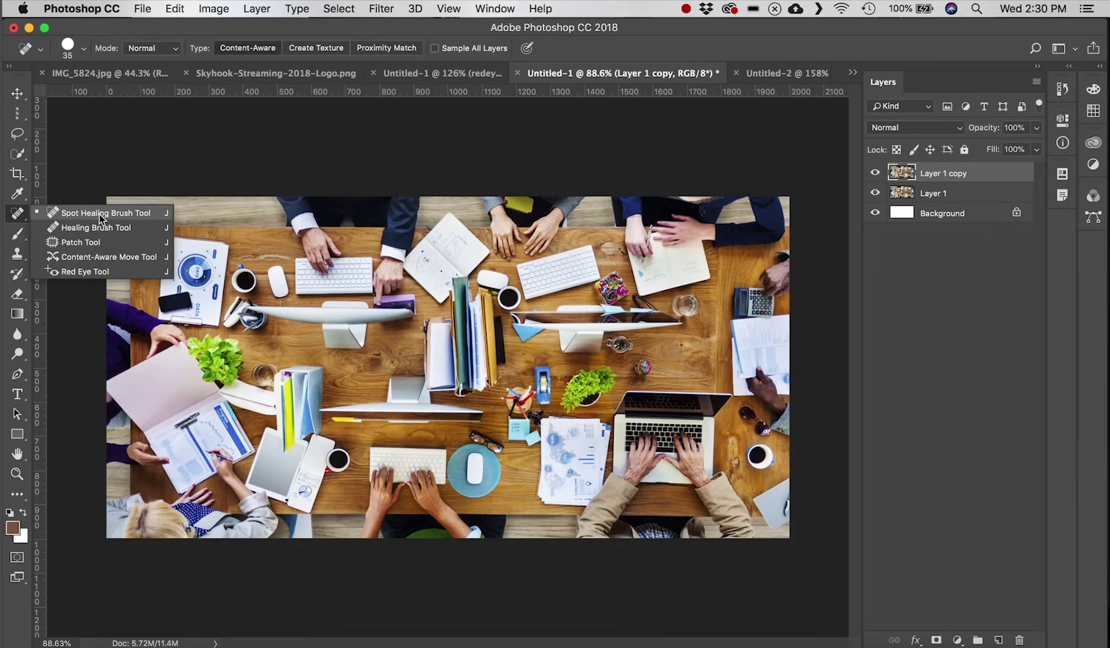
pyautogui.click(99, 214)
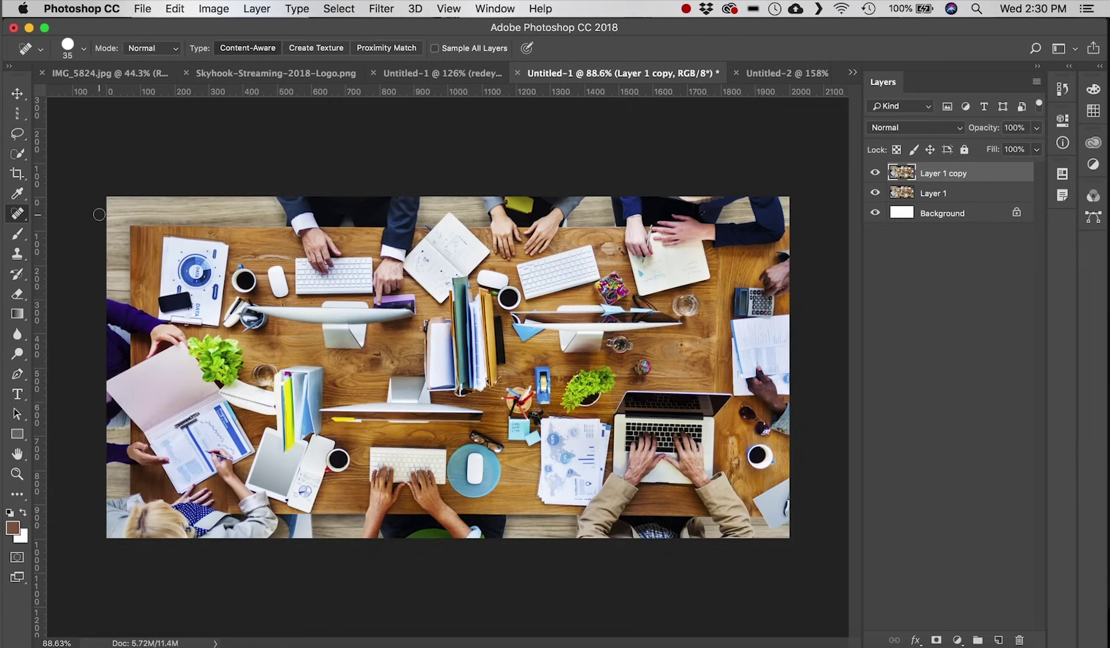
# - Switch to the landscape photo IMG_5824.jpg and select Layer 0 around the two hikers on the ridge behind the lake
pyautogui.click(114, 73)
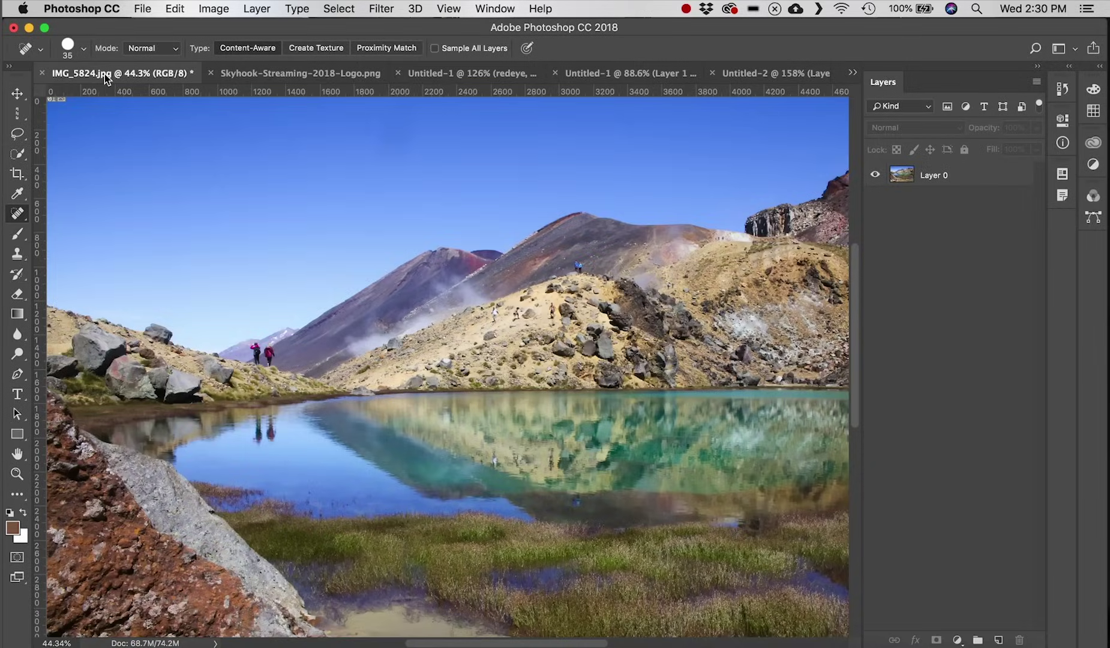
pyautogui.scroll(-6, 457, 301)
pyautogui.scroll(2, 457, 301)
pyautogui.scroll(1, 456, 301)
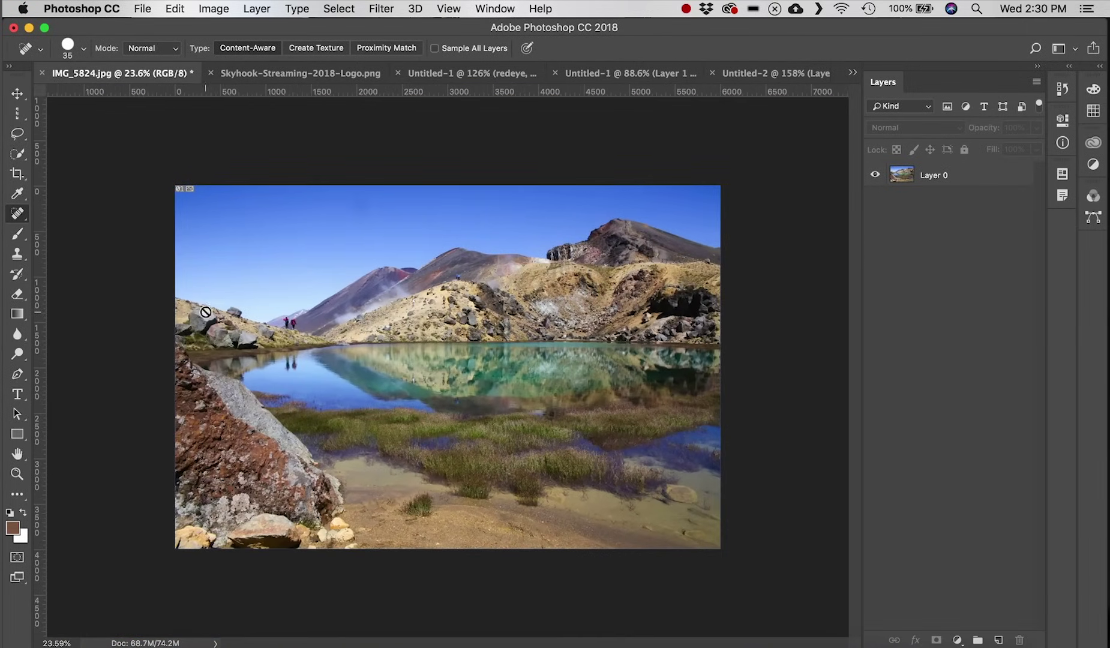
pyautogui.scroll(10, 204, 309)
pyautogui.scroll(2, 311, 312)
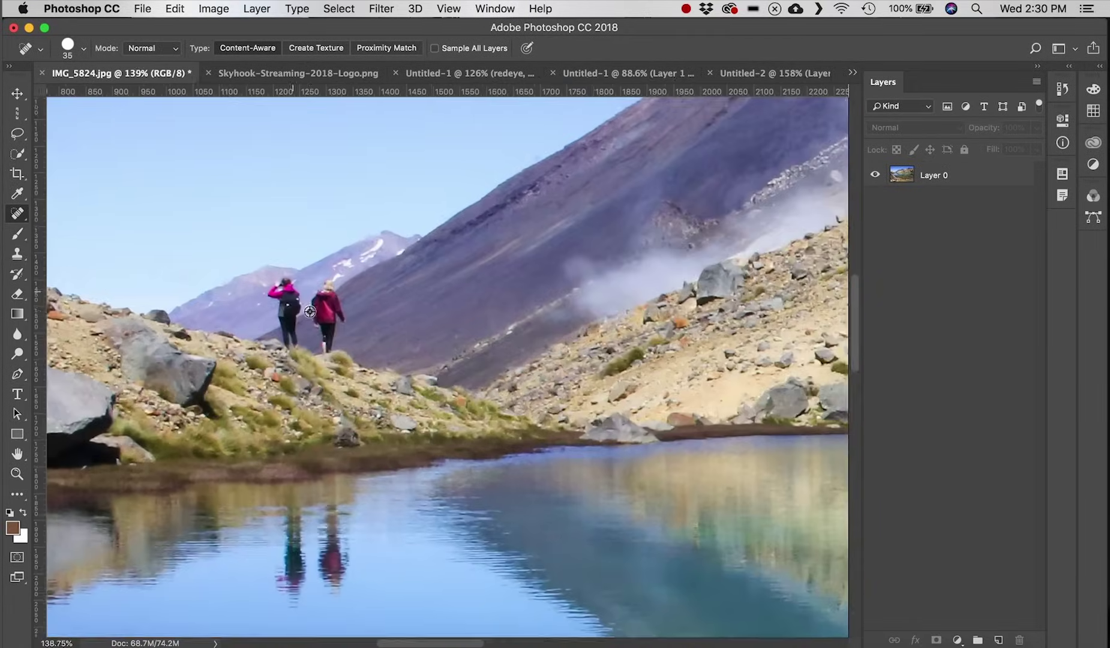
pyautogui.click(941, 180)
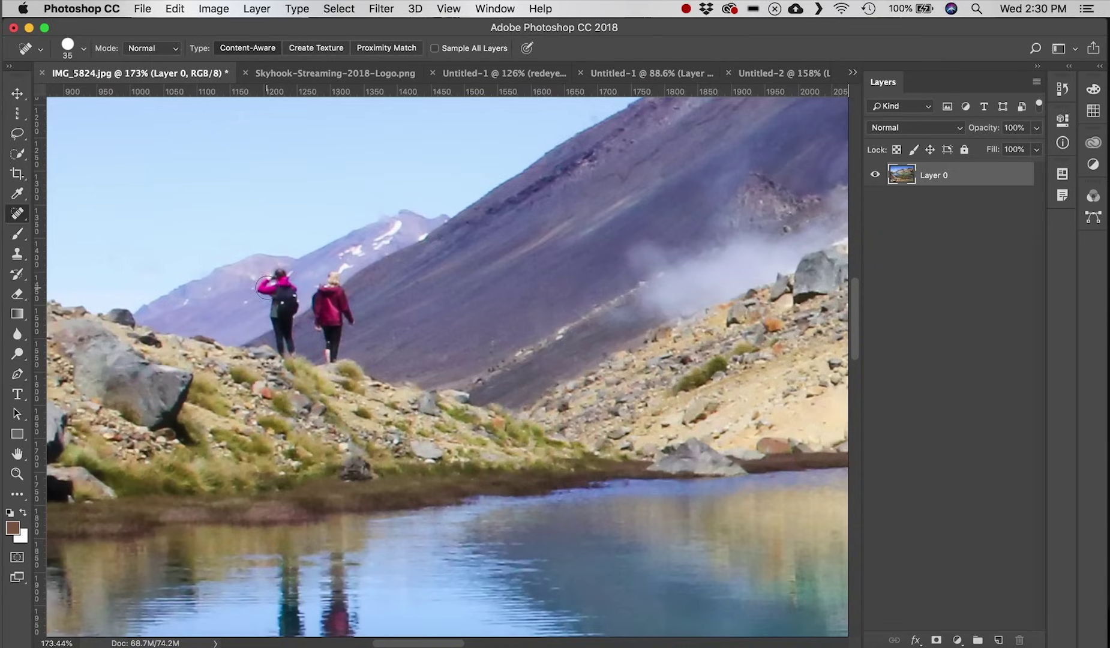
# - Paint over the two hikers in pink and red on the ridge with the Spot Healing Brush to remove them
pyautogui.moveTo(268, 286)
pyautogui.mouseDown()
pyautogui.moveTo(259, 283)
pyautogui.moveTo(277, 271)
pyautogui.moveTo(298, 287)
pyautogui.moveTo(291, 349)
pyautogui.moveTo(278, 294)
pyautogui.mouseUp()
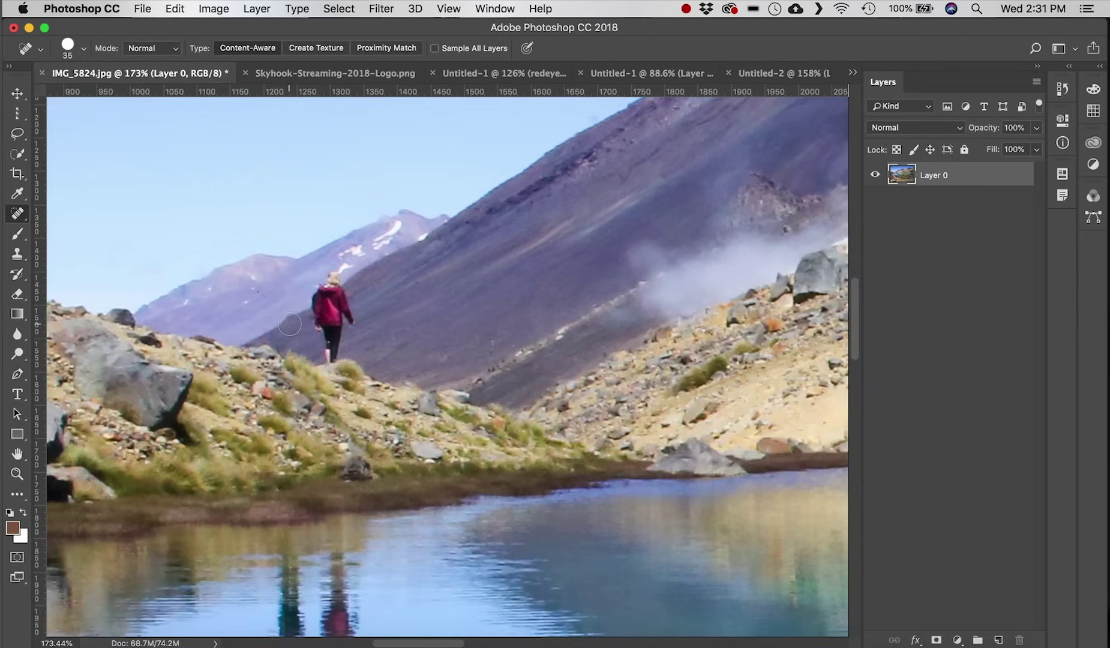
pyautogui.moveTo(333, 274)
pyautogui.mouseDown()
pyautogui.moveTo(333, 355)
pyautogui.moveTo(355, 312)
pyautogui.moveTo(344, 289)
pyautogui.moveTo(339, 341)
pyautogui.moveTo(331, 322)
pyautogui.moveTo(309, 314)
pyautogui.moveTo(314, 299)
pyautogui.moveTo(323, 352)
pyautogui.mouseUp()
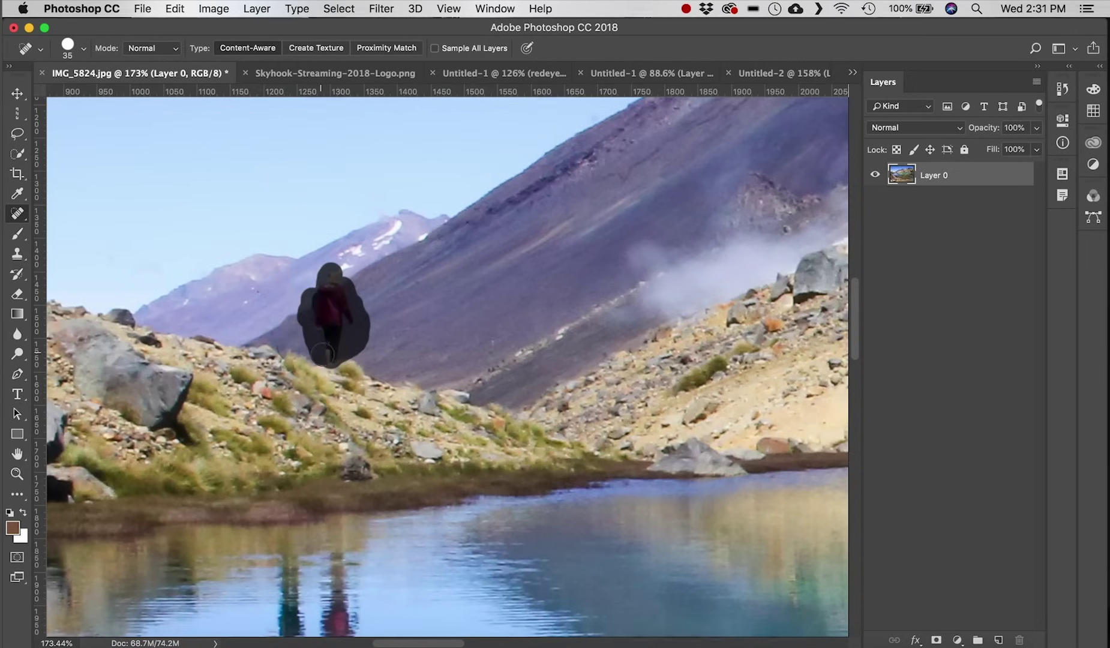
pyautogui.moveTo(327, 291); pyautogui.dragTo(328, 294)
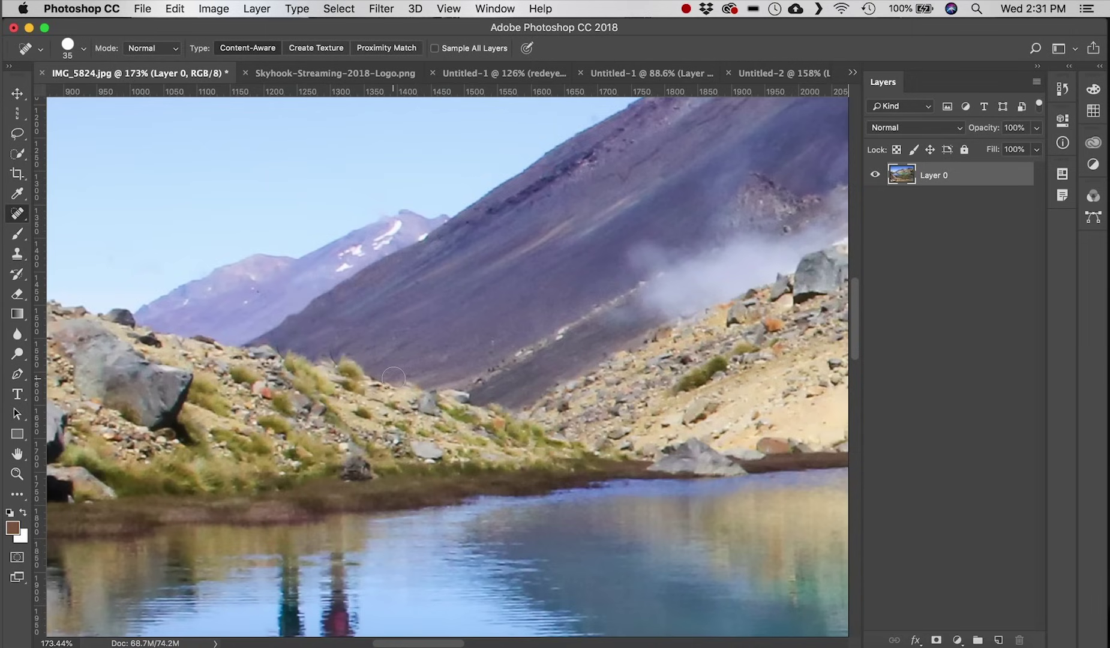
# - Remove the red hiker's reflection from the lake with the Spot Healing Brush and clean up the leftover specks in the water
pyautogui.press('super+0')
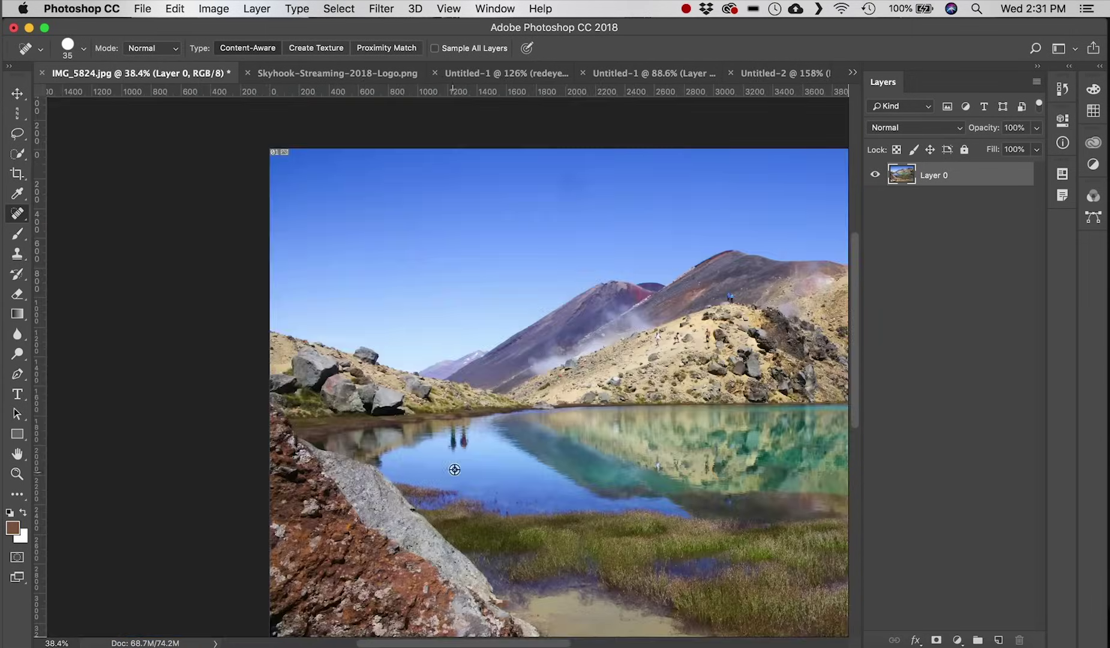
pyautogui.scroll(5, 455, 464)
pyautogui.scroll(6, 456, 465)
pyautogui.moveTo(505, 444)
pyautogui.mouseDown()
pyautogui.moveTo(505, 463)
pyautogui.moveTo(473, 394)
pyautogui.moveTo(497, 285)
pyautogui.moveTo(530, 388)
pyautogui.moveTo(517, 453)
pyautogui.moveTo(518, 351)
pyautogui.moveTo(521, 456)
pyautogui.mouseUp()
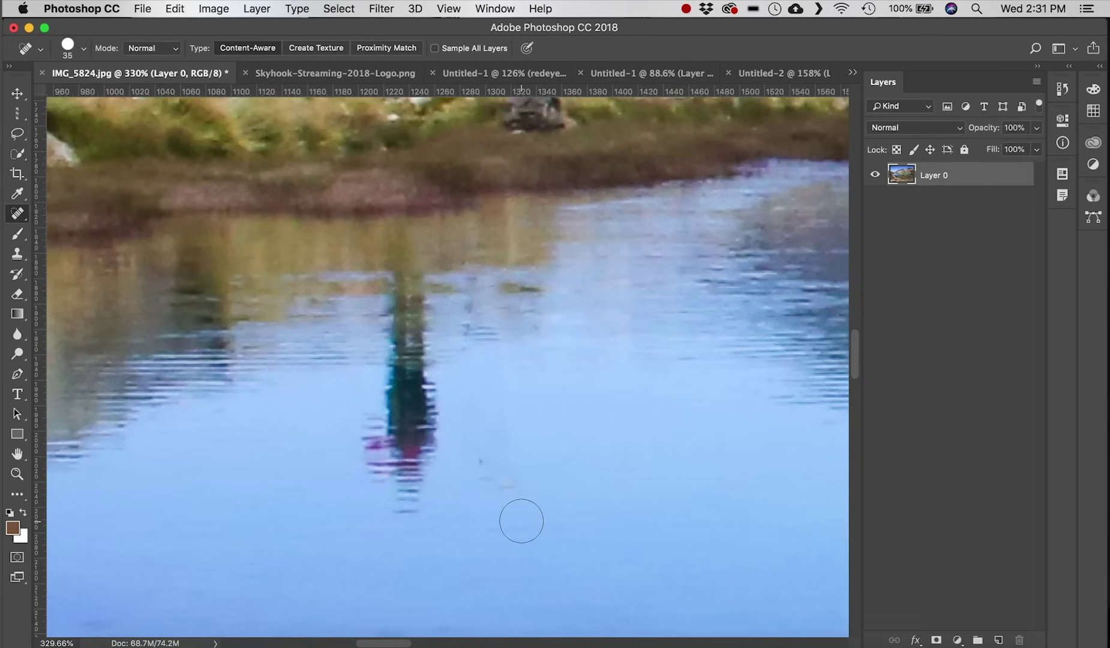
pyautogui.click(492, 469)
pyautogui.click(469, 328)
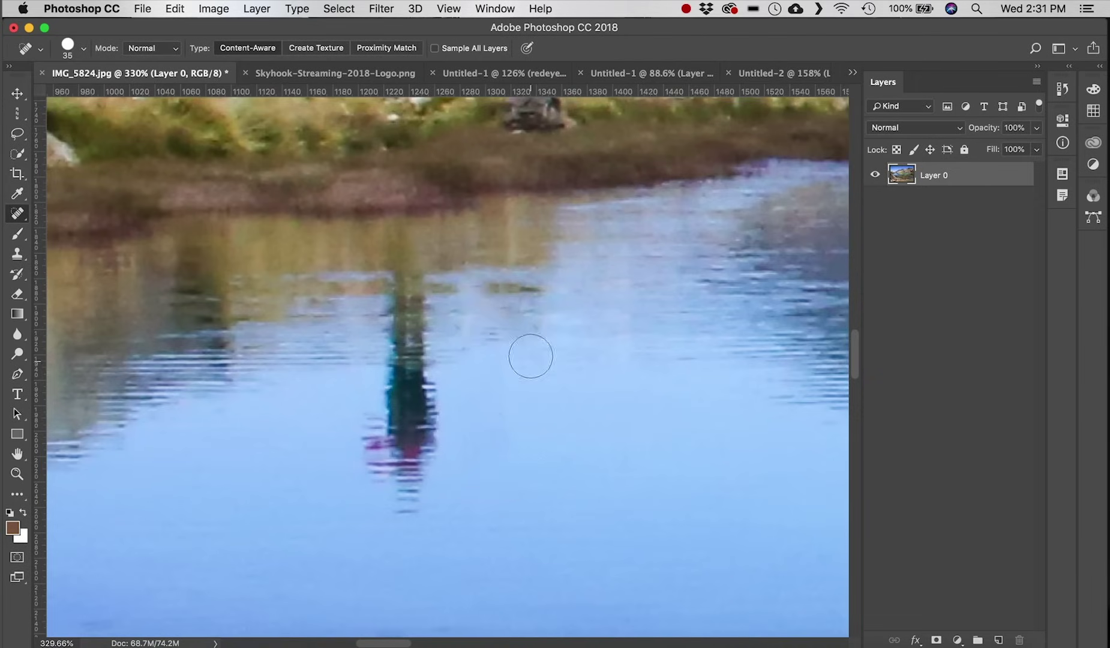
pyautogui.click(528, 330)
pyautogui.click(520, 294)
pyautogui.click(471, 323)
pyautogui.click(485, 330)
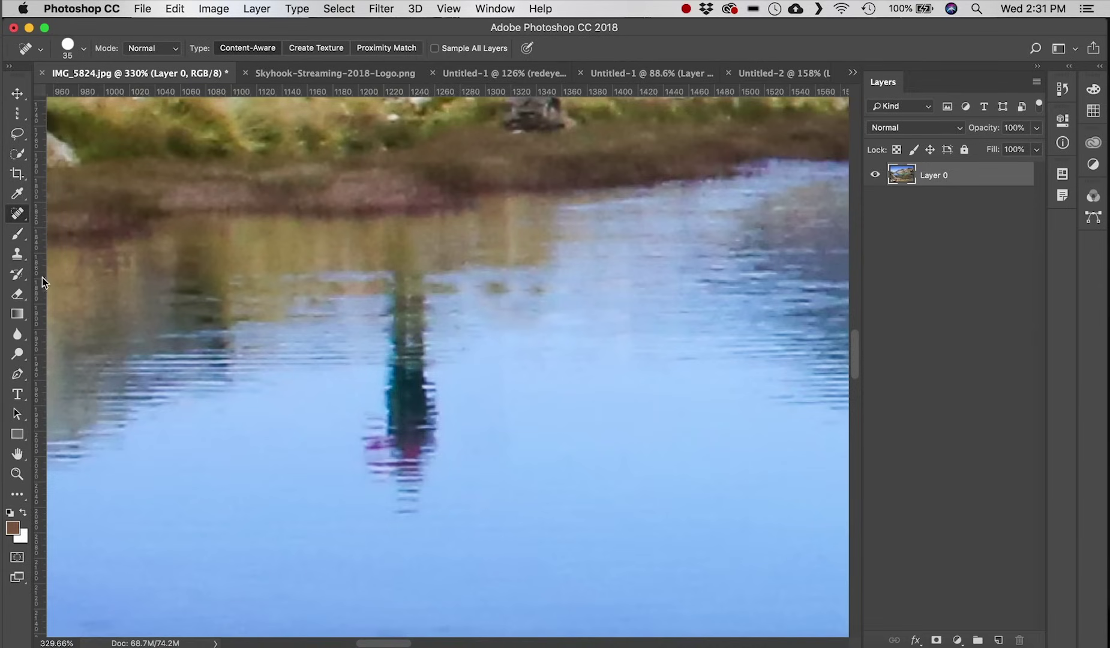
# - Sample clean water with the Healing Brush Tool and paint over the remaining hiker reflection in the lake
pyautogui.rightClick(18, 217)
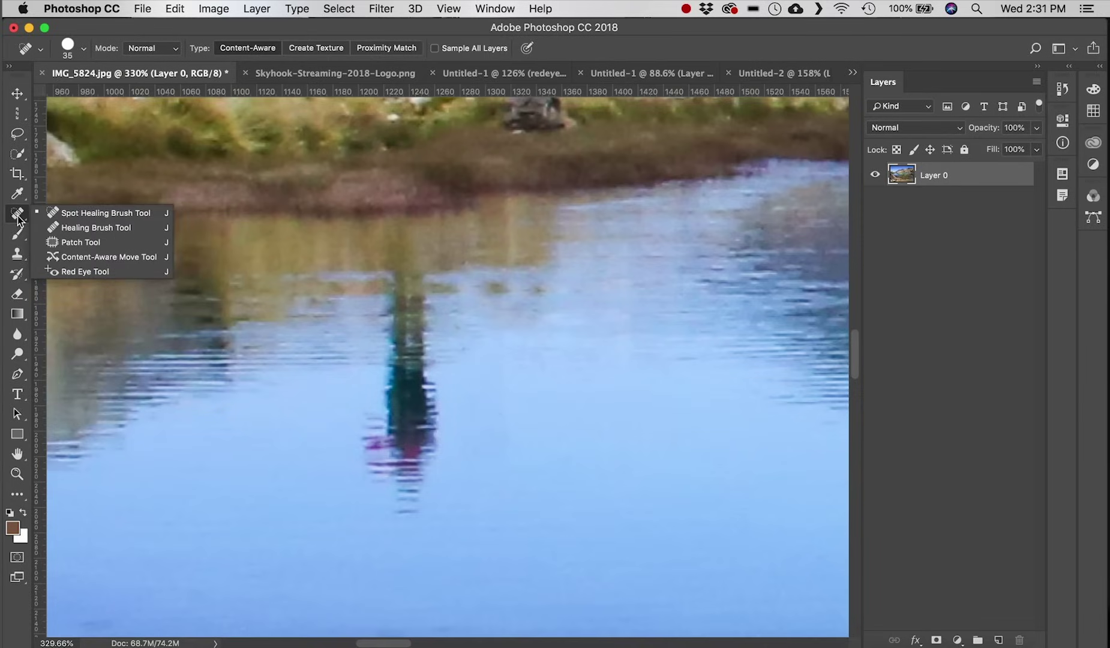
pyautogui.click(127, 233)
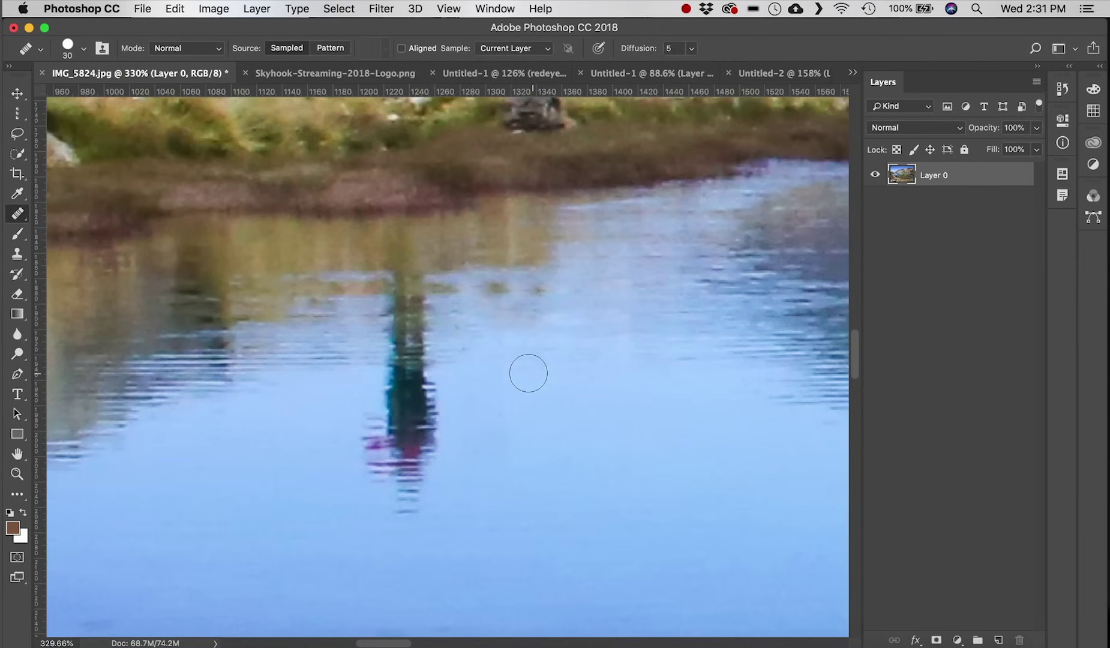
pyautogui.keyDown('alt'); pyautogui.click(509, 434); pyautogui.keyUp('alt')
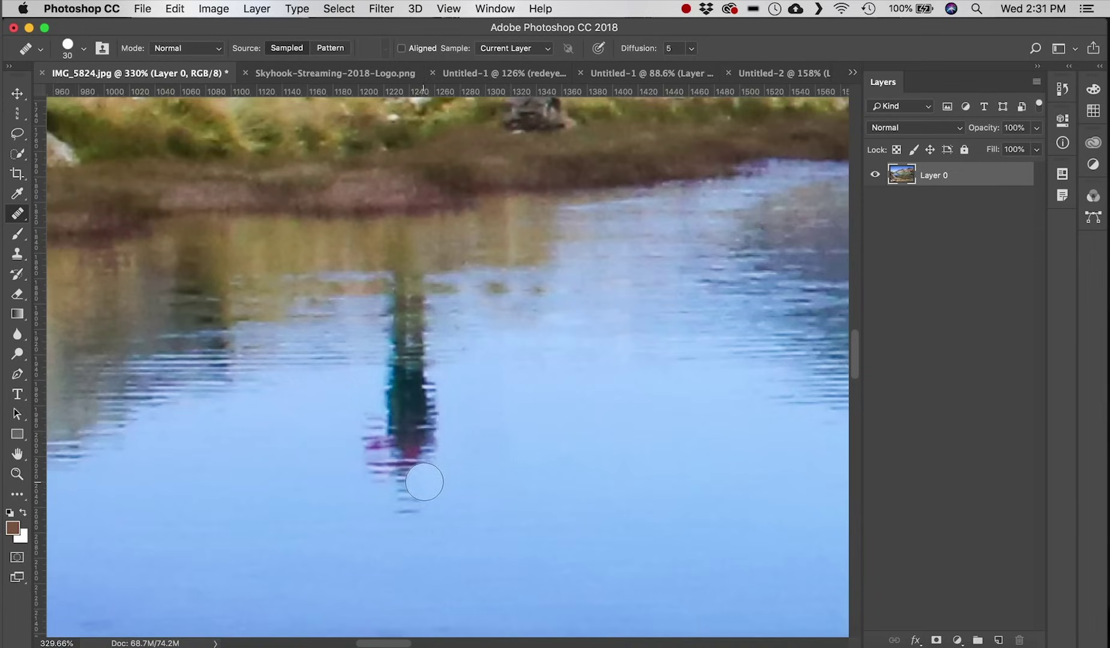
pyautogui.moveTo(419, 500)
pyautogui.mouseDown()
pyautogui.moveTo(420, 473)
pyautogui.moveTo(393, 448)
pyautogui.moveTo(424, 447)
pyautogui.moveTo(430, 426)
pyautogui.moveTo(417, 400)
pyautogui.moveTo(397, 421)
pyautogui.moveTo(404, 368)
pyautogui.moveTo(421, 359)
pyautogui.moveTo(406, 358)
pyautogui.moveTo(394, 338)
pyautogui.moveTo(415, 331)
pyautogui.moveTo(400, 294)
pyautogui.mouseUp()
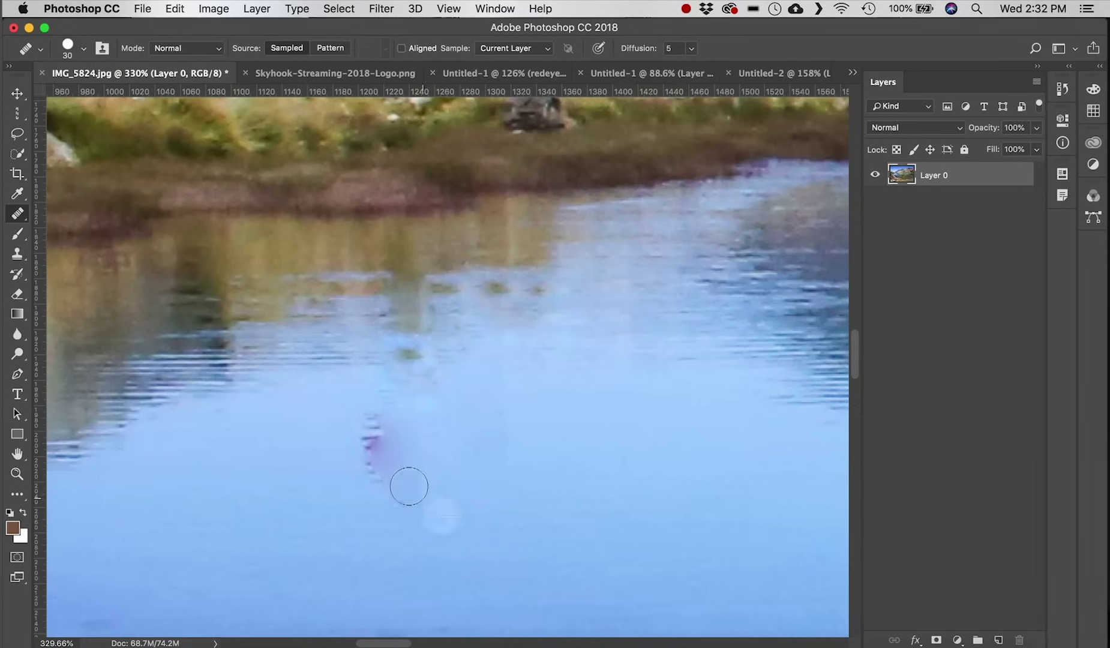
pyautogui.moveTo(393, 473)
pyautogui.mouseDown()
pyautogui.moveTo(366, 466)
pyautogui.moveTo(364, 426)
pyautogui.moveTo(397, 423)
pyautogui.moveTo(389, 431)
pyautogui.moveTo(409, 482)
pyautogui.moveTo(389, 454)
pyautogui.mouseUp()
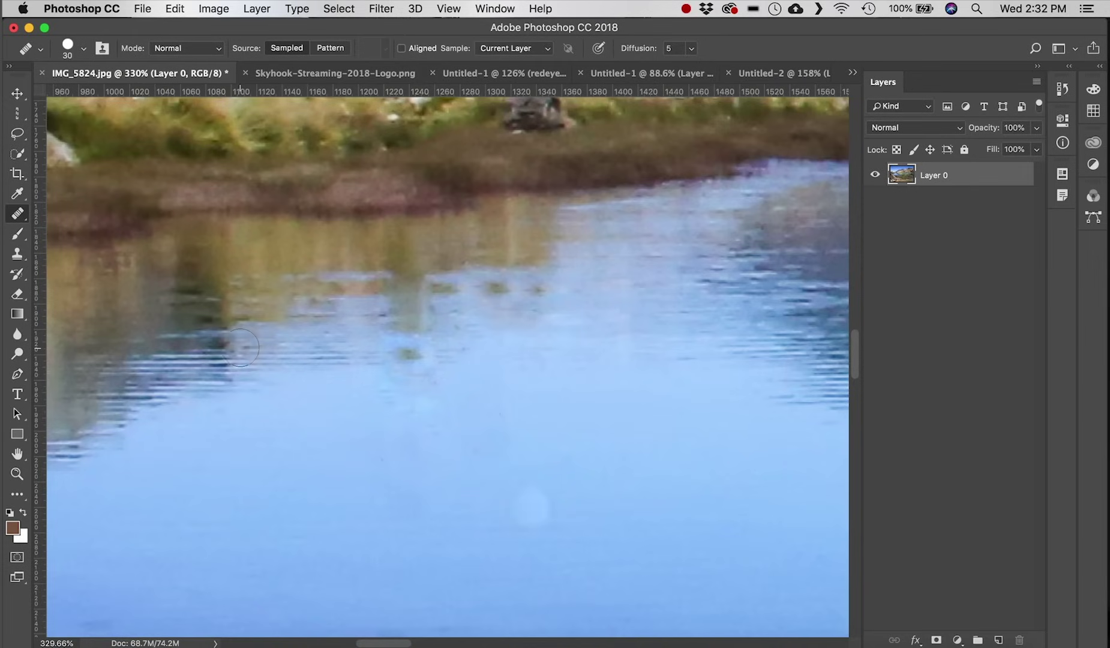
# - Undo all the healing edits on the two hikers and their lake reflections
pyautogui.rightClick(17, 212)
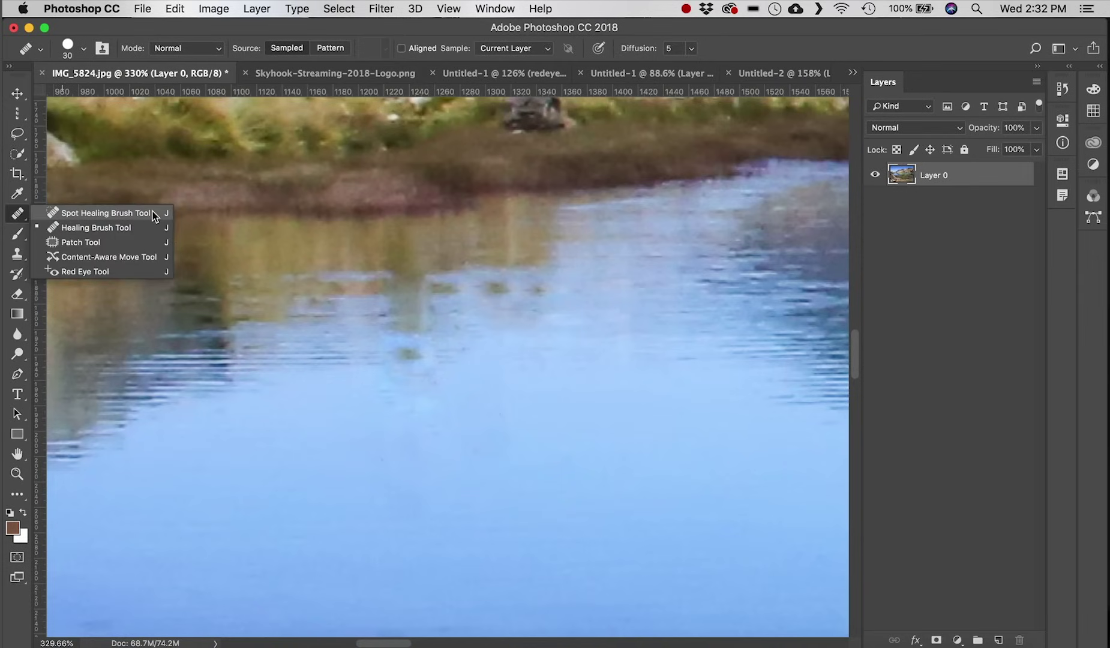
pyautogui.press('super+alt+z')
pyautogui.press('super+alt+z')
pyautogui.press('super+alt+z')
pyautogui.press('super+alt+z')
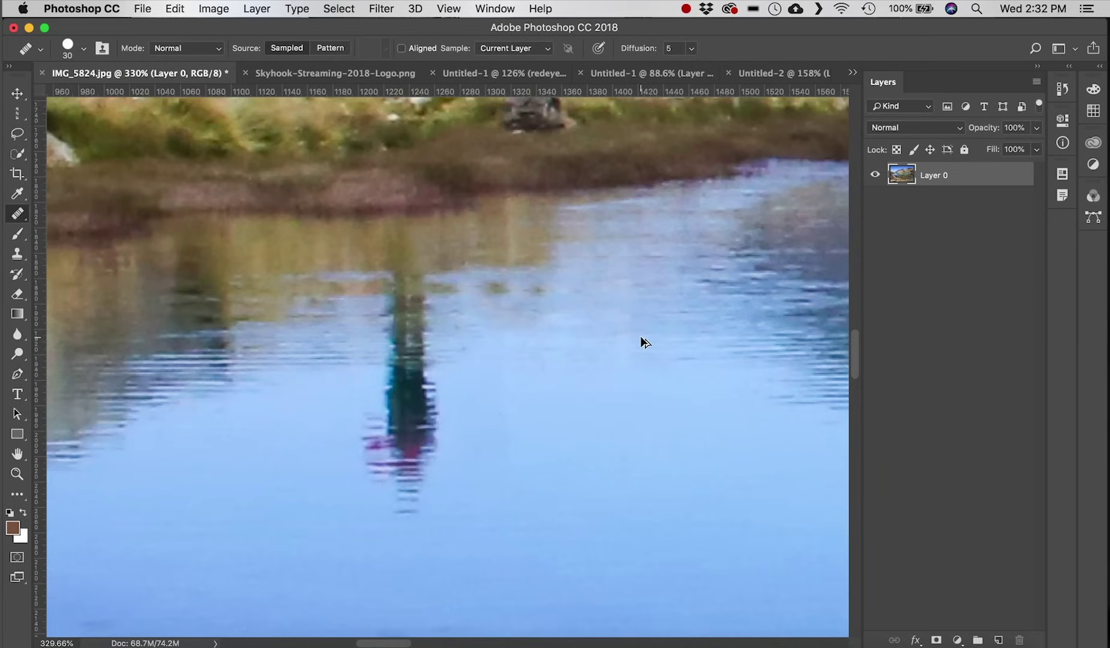
pyautogui.press('super+alt+z')
pyautogui.press('super+alt+z')
pyautogui.press('super+alt+z')
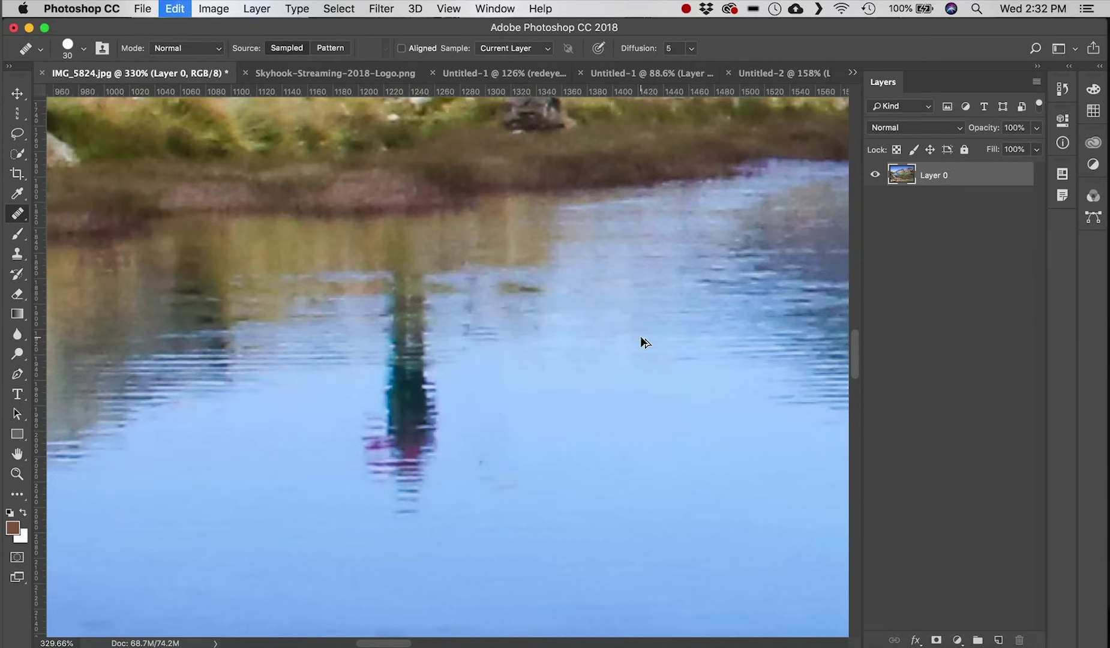
pyautogui.scroll(1, 641, 339)
pyautogui.scroll(-8, 641, 341)
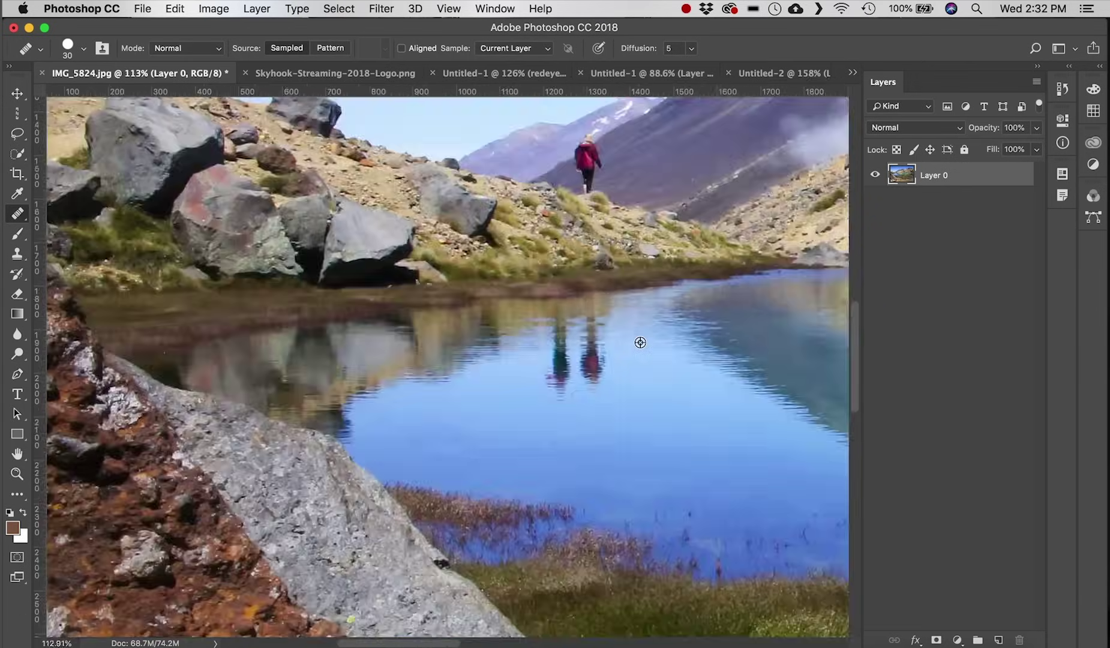
pyautogui.press('super+alt+z')
pyautogui.press('super+alt+z')
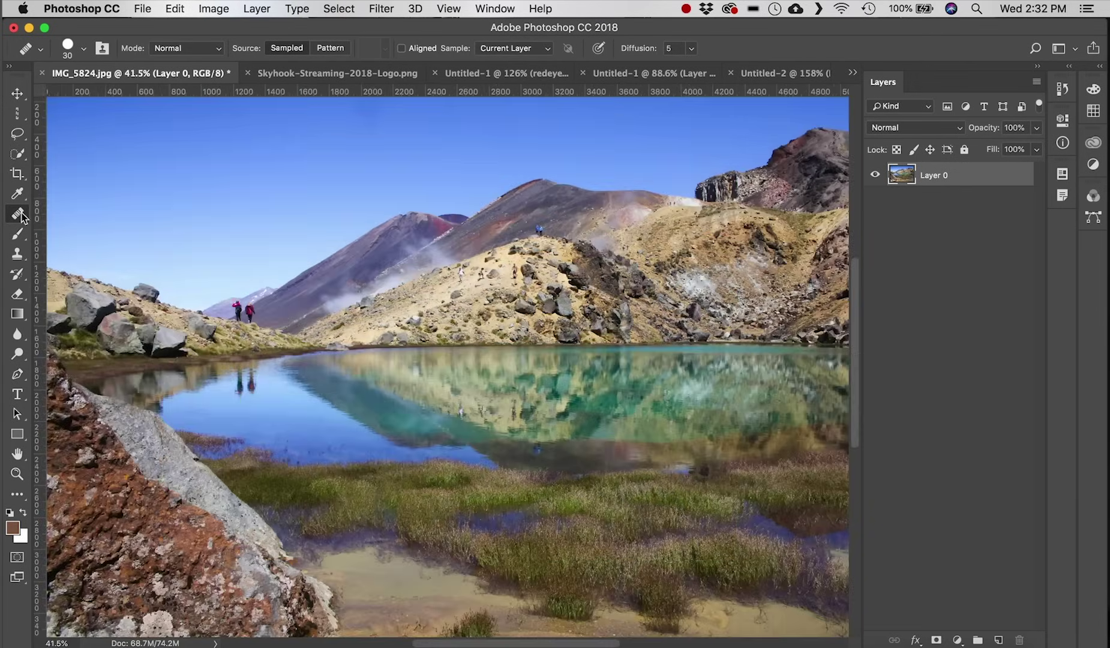
# - Outline the two hikers in blue at the top of the rocky hill with the Patch Tool
pyautogui.rightClick(17, 212)
pyautogui.click(138, 246)
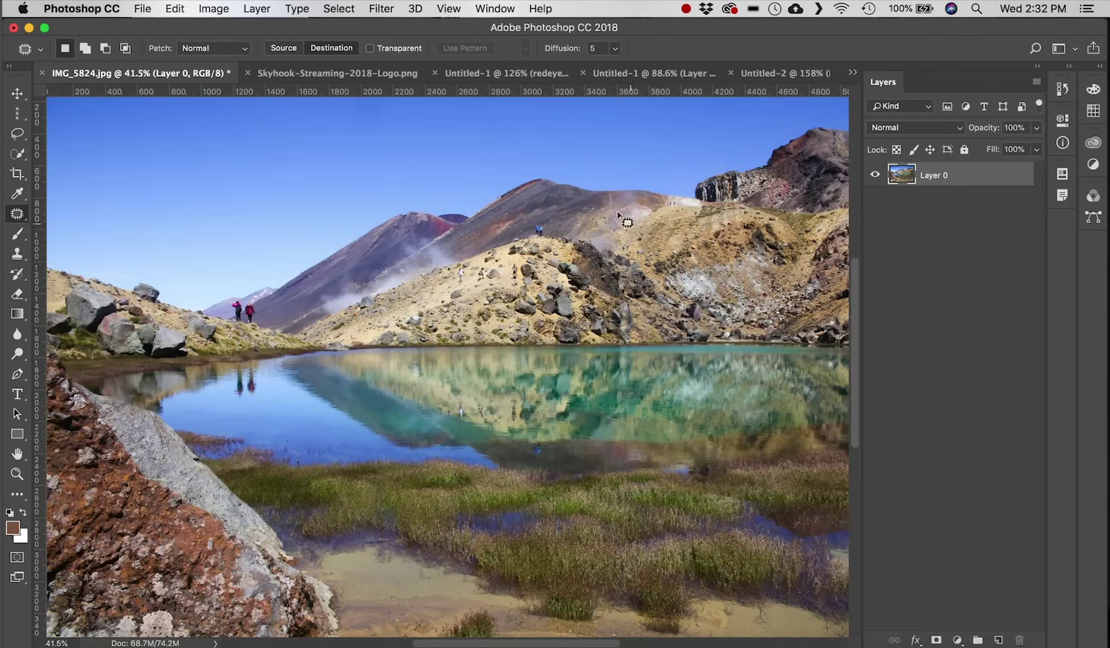
pyautogui.scroll(10, 562, 216)
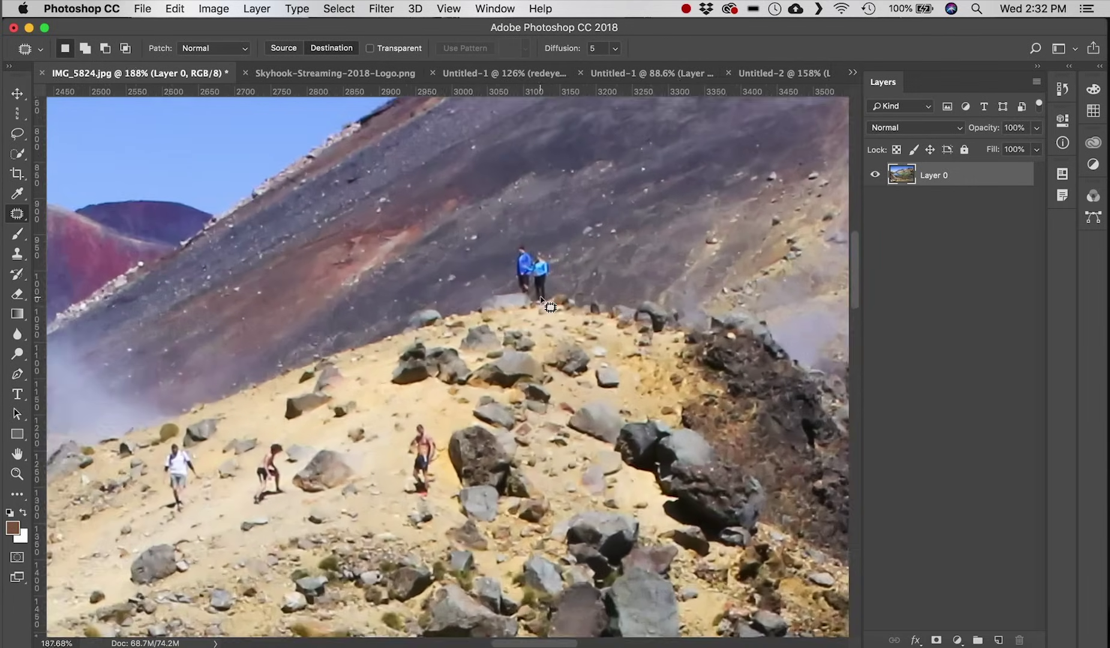
pyautogui.scroll(3, 539, 295)
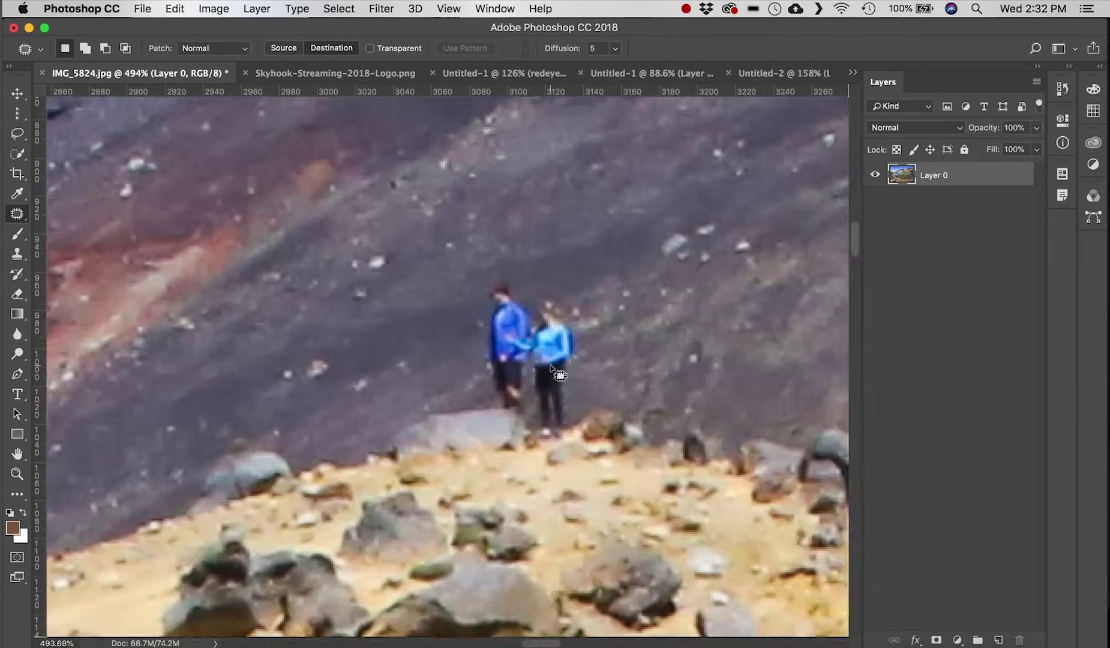
pyautogui.scroll(-1, 551, 367)
pyautogui.moveTo(486, 310)
pyautogui.mouseDown()
pyautogui.moveTo(495, 278)
pyautogui.moveTo(531, 298)
pyautogui.moveTo(565, 297)
pyautogui.moveTo(585, 332)
pyautogui.moveTo(583, 407)
pyautogui.mouseUp()
pyautogui.moveTo(499, 417)
pyautogui.mouseDown()
pyautogui.moveTo(480, 328)
pyautogui.moveTo(487, 310)
pyautogui.mouseUp()
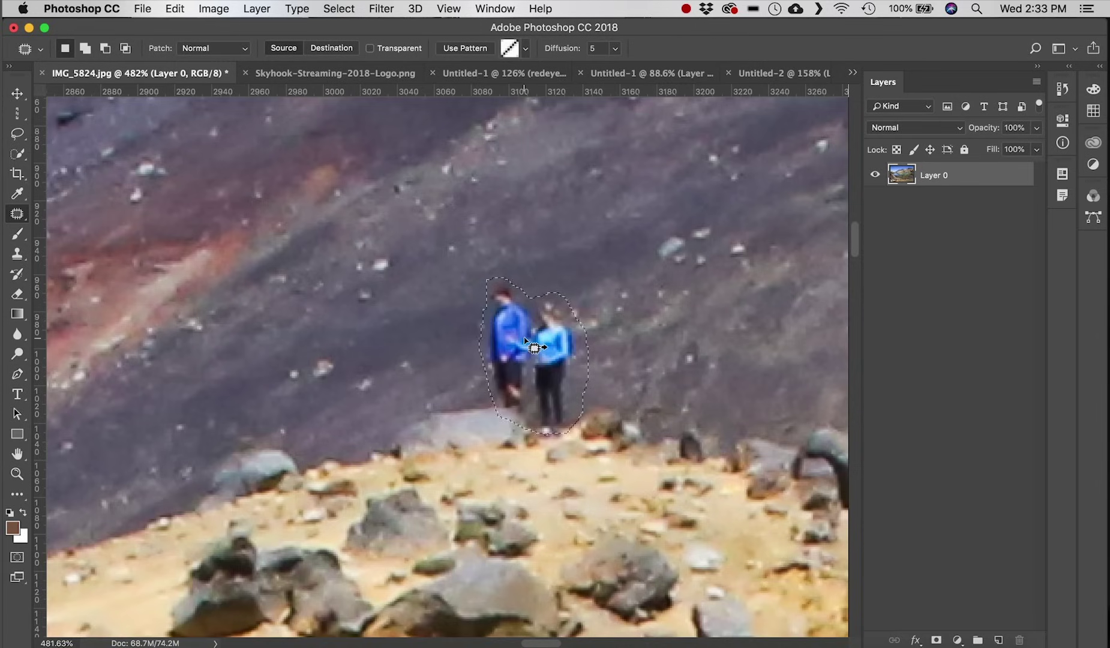
# - Try patching the two hikers in blue with bare mountain slope, and undo the patch
pyautogui.moveTo(526, 336); pyautogui.dragTo(681, 237)
pyautogui.moveTo(651, 192)
pyautogui.mouseDown()
pyautogui.moveTo(431, 191)
pyautogui.moveTo(360, 240)
pyautogui.moveTo(215, 277)
pyautogui.moveTo(302, 286)
pyautogui.moveTo(223, 292)
pyautogui.moveTo(425, 245)
pyautogui.moveTo(705, 363)
pyautogui.mouseUp()
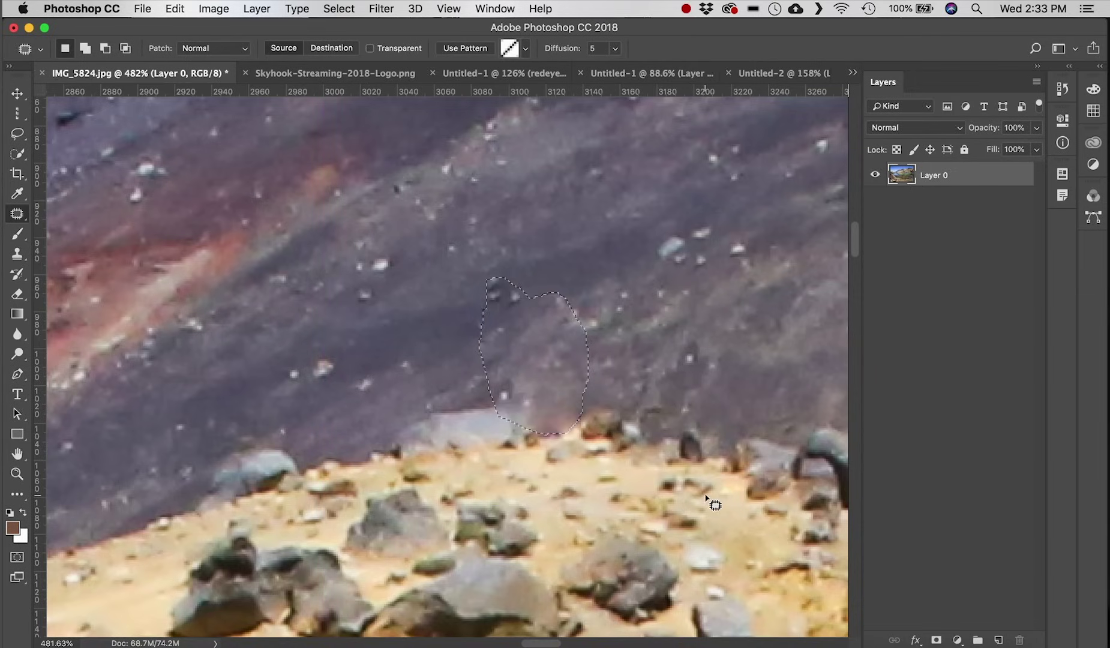
pyautogui.press('super+d')
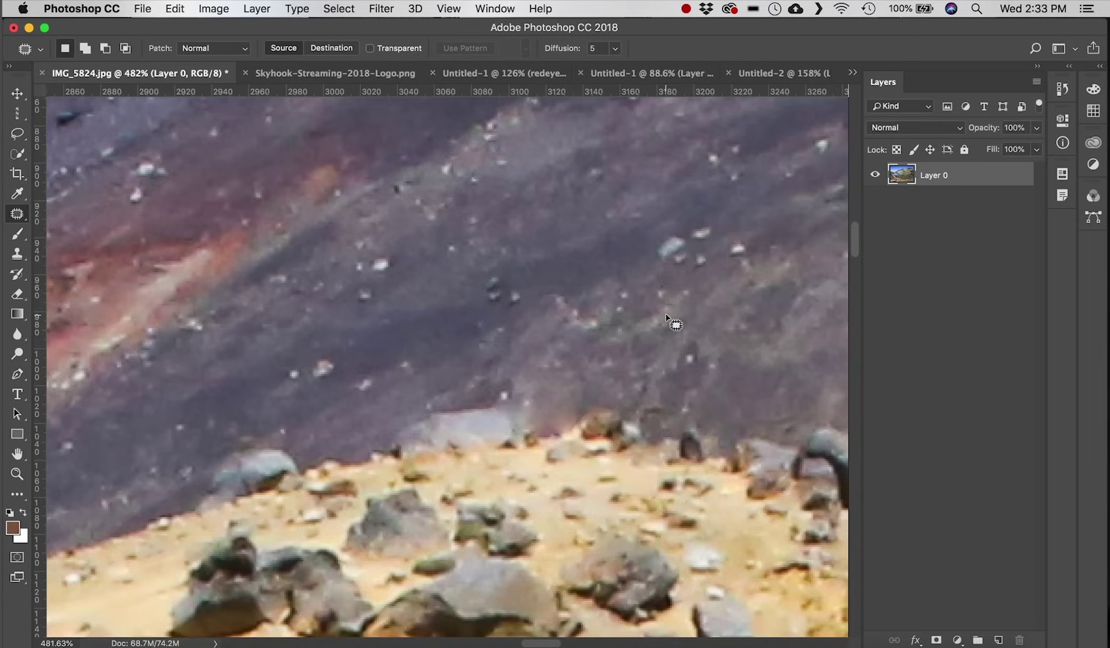
pyautogui.press('super+alt+z')
pyautogui.press('super+alt+z')
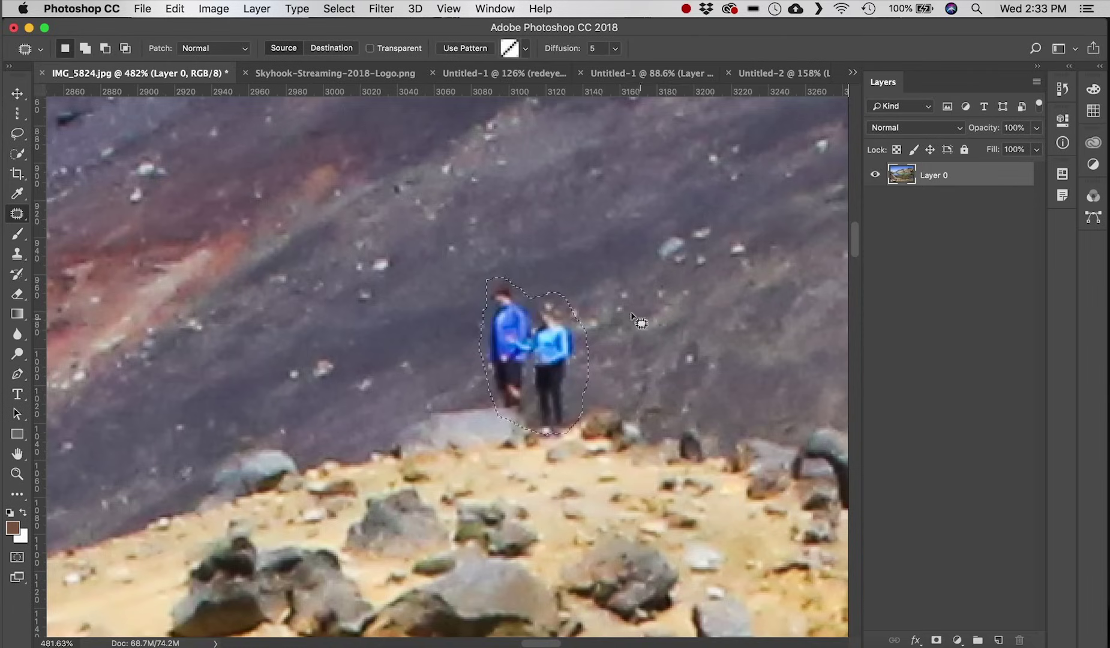
# - Try duplicating the hikers in blue farther right along the hilltop with the patch mode set to Destination, and undo the copy
pyautogui.click(335, 48)
pyautogui.moveTo(556, 357); pyautogui.dragTo(726, 382)
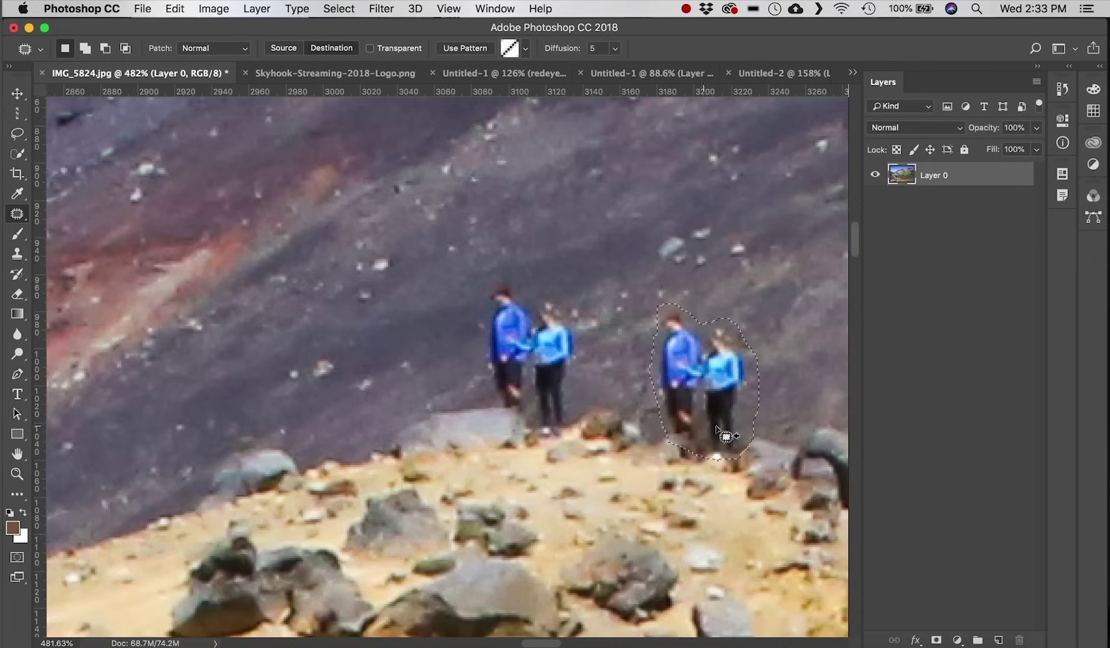
pyautogui.hotkey('ctrl', 'd')
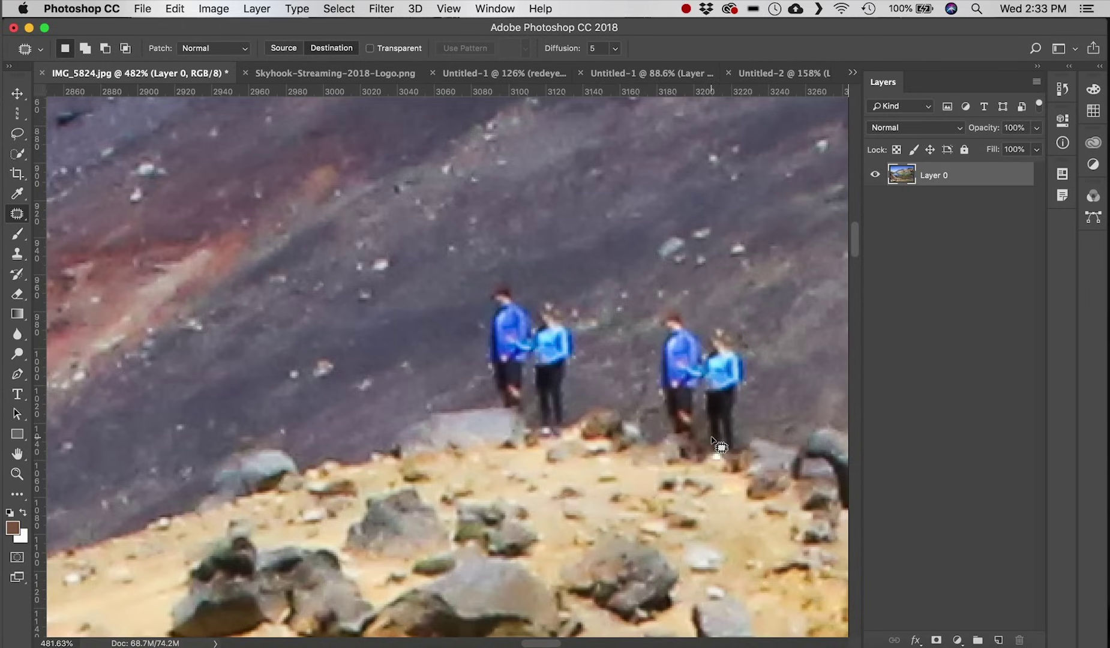
pyautogui.press('super+shift+z')
# - Clear the selection around the two hikers and switch to the Content-Aware Move Tool
pyautogui.press('super+d')
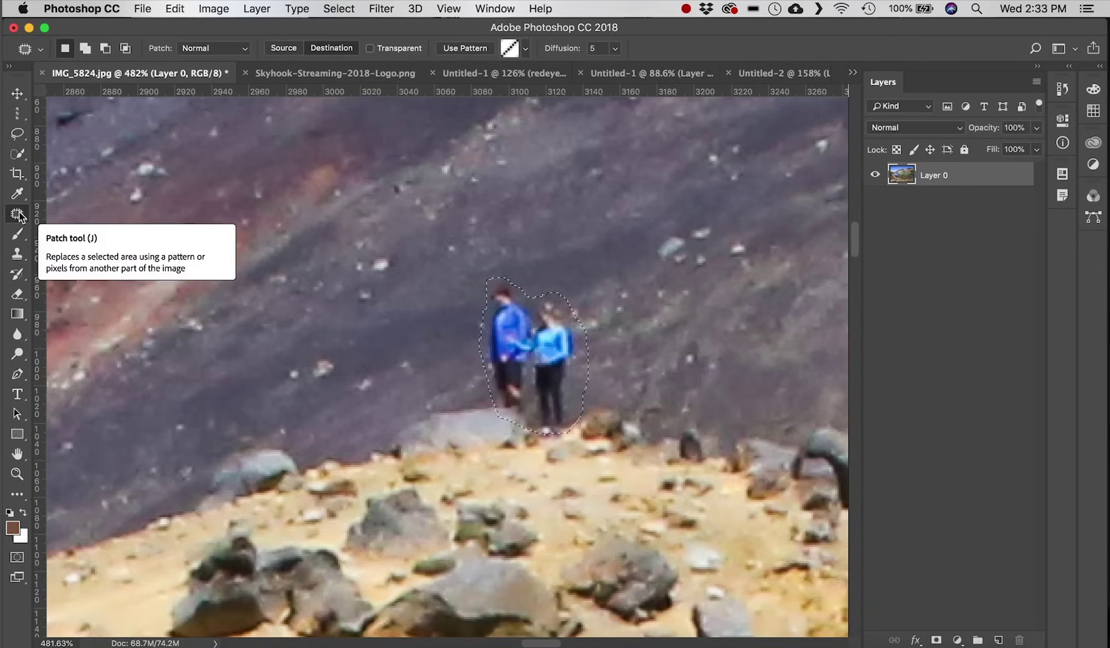
pyautogui.moveTo(18, 214)
pyautogui.mouseDown()
pyautogui.moveTo(104, 216)
pyautogui.moveTo(147, 259)
pyautogui.mouseUp()
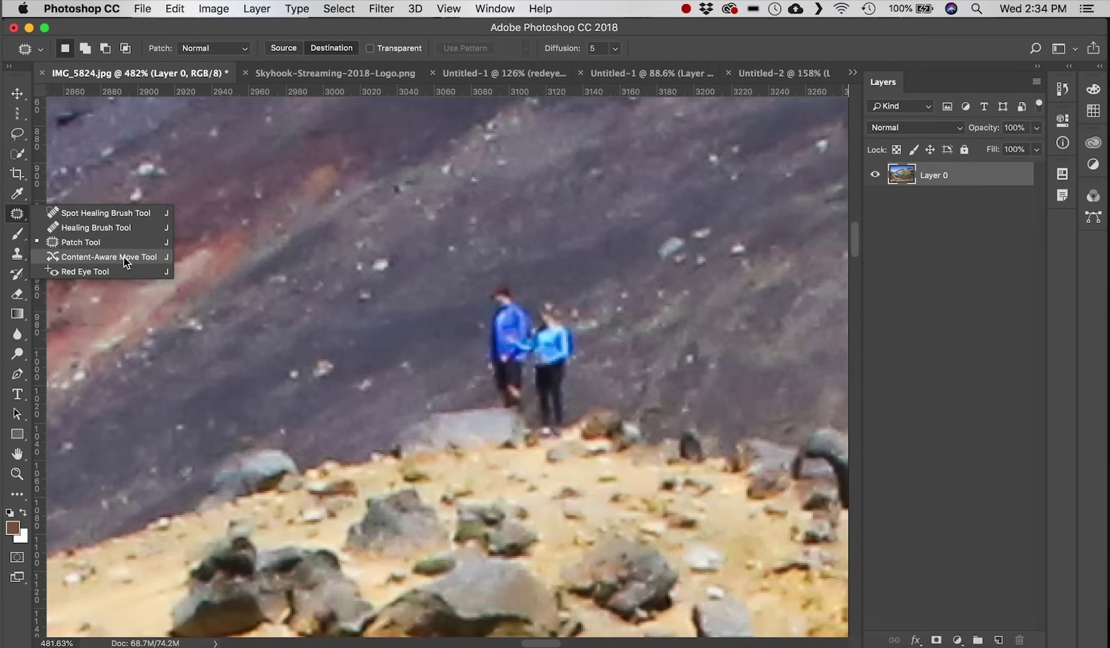
pyautogui.click(124, 256)
pyautogui.moveTo(24, 217); pyautogui.dragTo(94, 261)
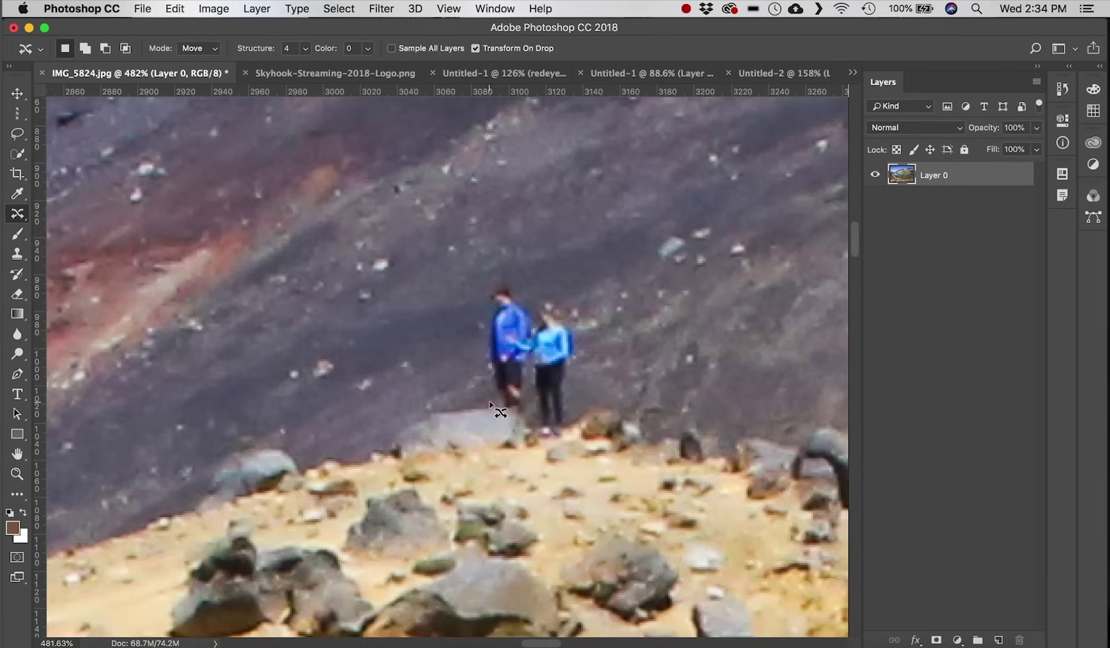
# - Try moving the two hikers in blue farther right along the hilltop with the Content-Aware Move Tool in Move mode, and undo it
pyautogui.moveTo(491, 403)
pyautogui.mouseDown()
pyautogui.moveTo(471, 296)
pyautogui.moveTo(487, 268)
pyautogui.moveTo(577, 304)
pyautogui.moveTo(573, 429)
pyautogui.moveTo(542, 437)
pyautogui.moveTo(490, 405)
pyautogui.mouseUp()
pyautogui.moveTo(516, 328); pyautogui.dragTo(701, 340)
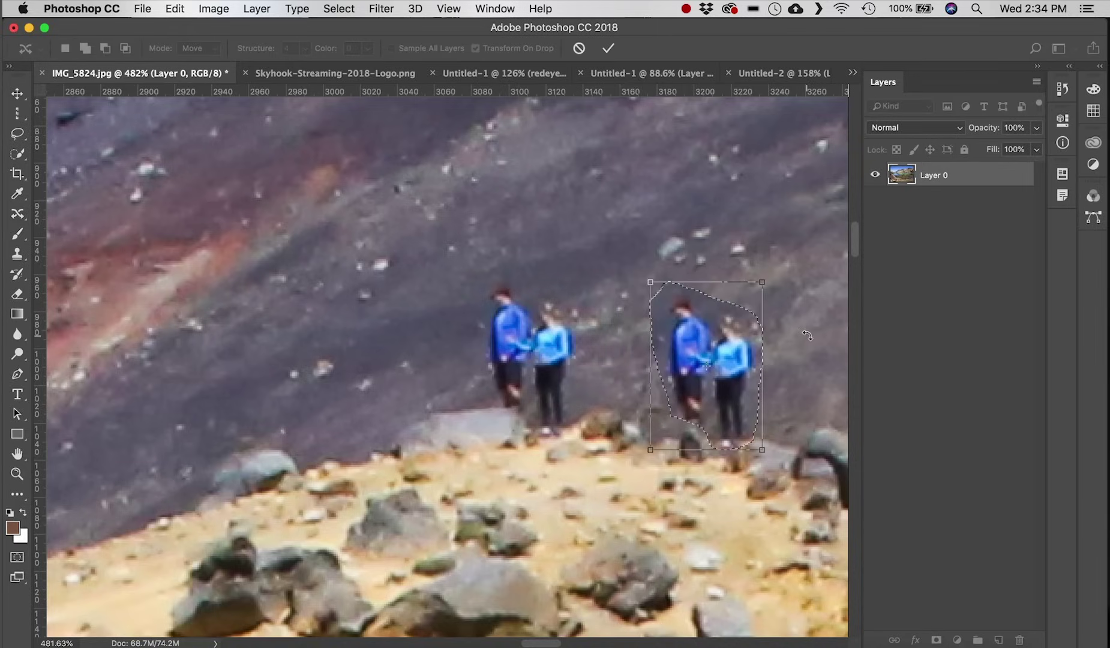
pyautogui.click(608, 50)
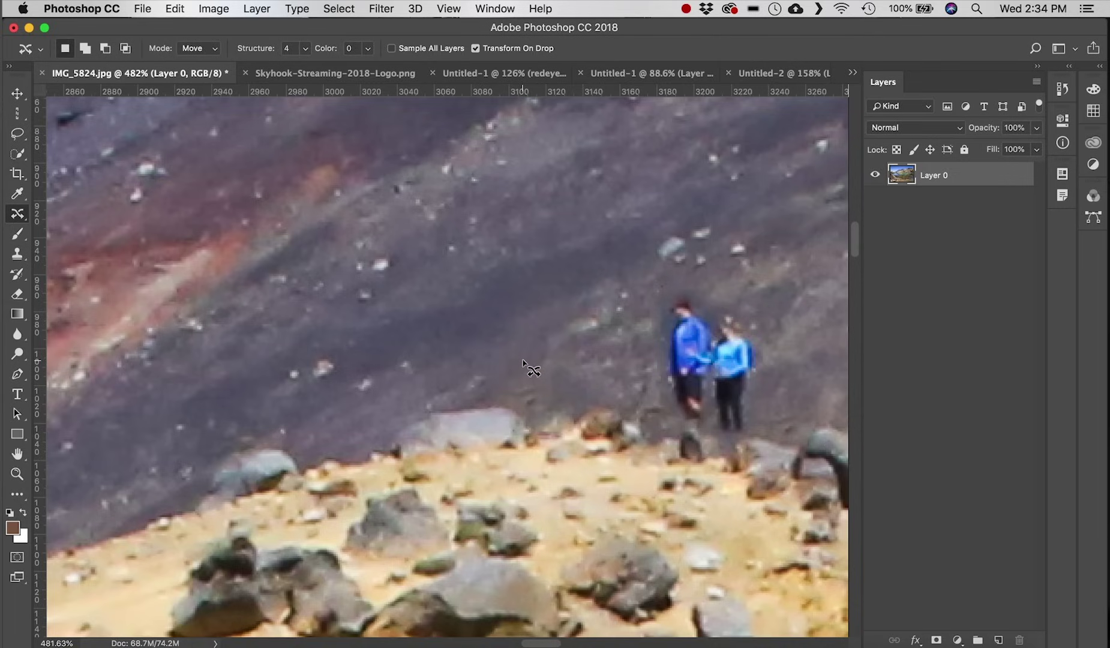
pyautogui.press('super+z')
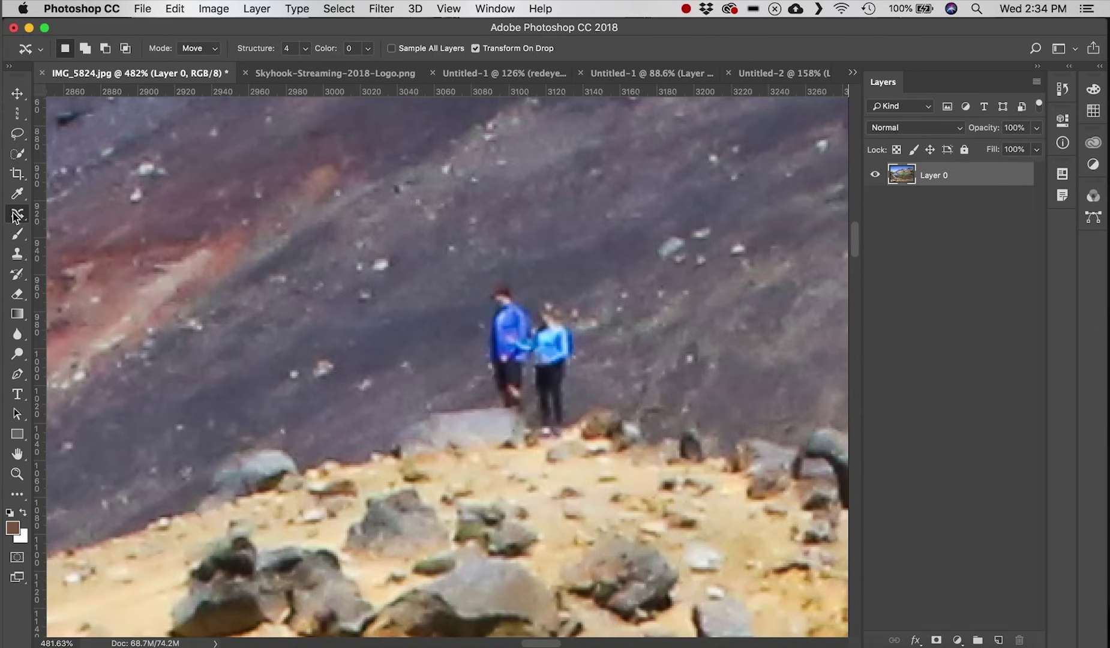
# - Activate the Red Eye Tool and switch to the portrait of the man with the film camera
pyautogui.click(17, 216)
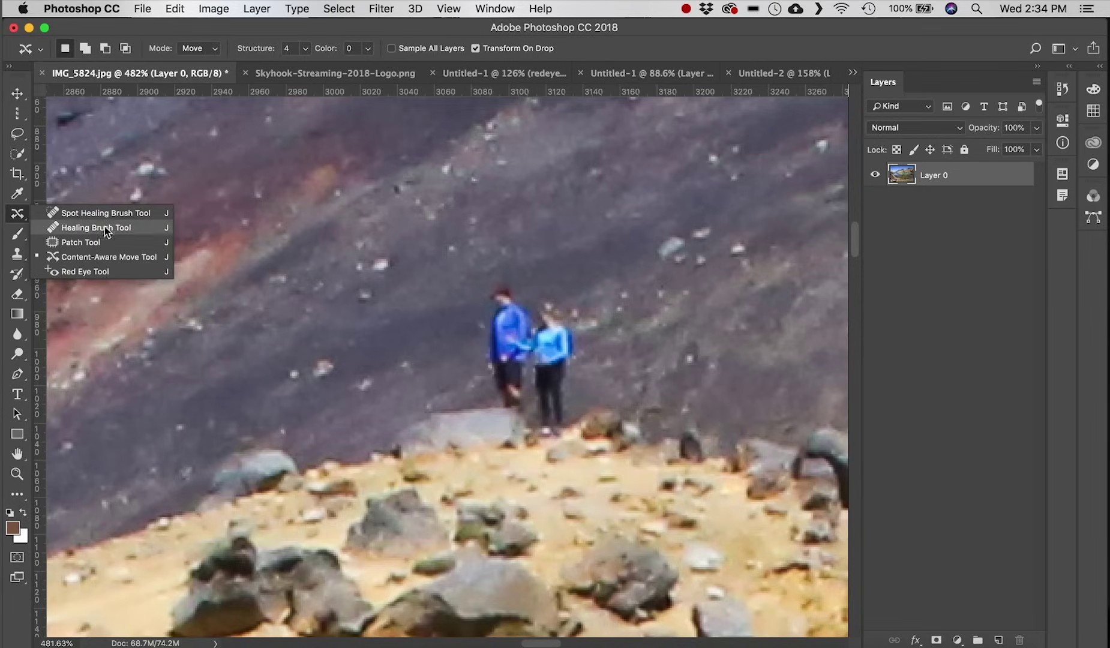
pyautogui.click(142, 268)
pyautogui.click(687, 73)
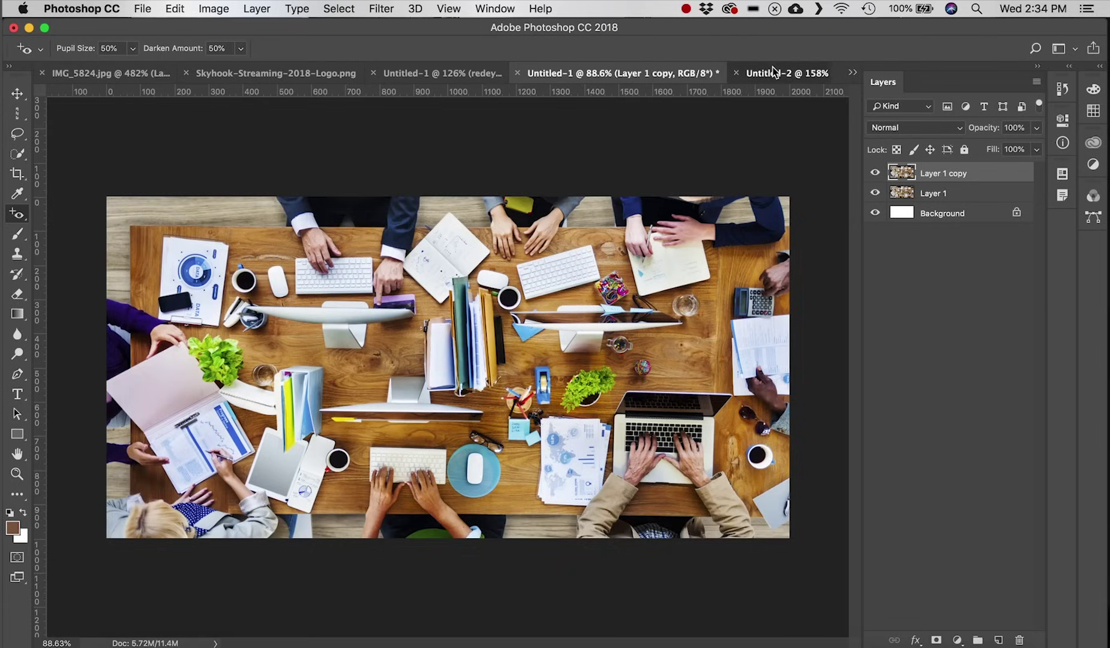
pyautogui.click(772, 72)
pyautogui.click(370, 77)
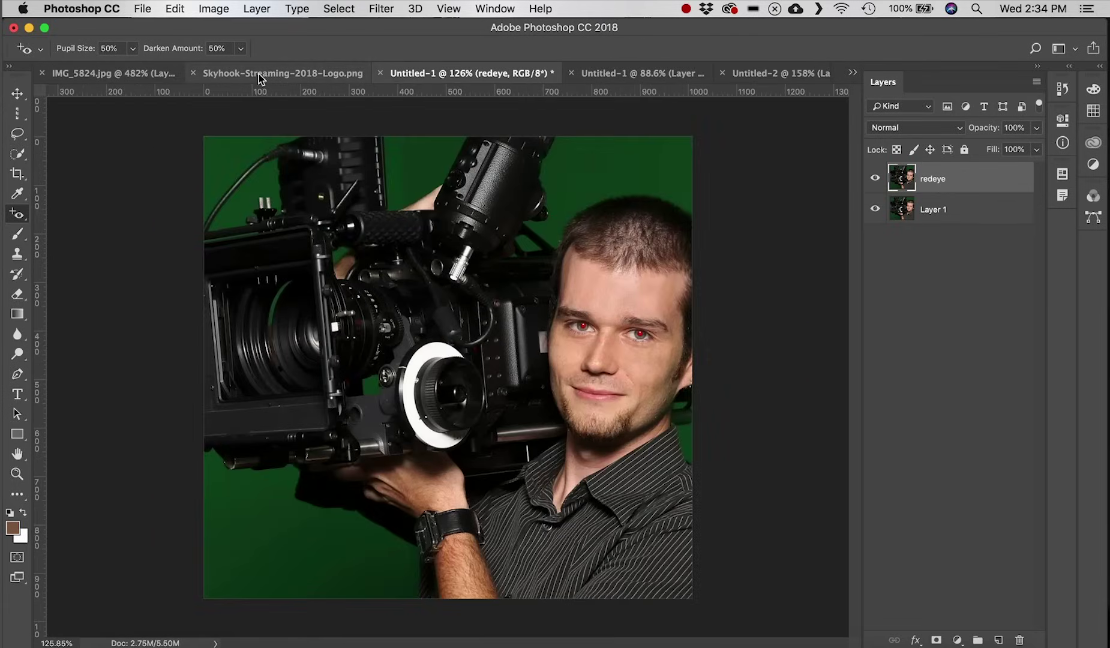
# - Remove the red from both of the man's pupils with the Red Eye Tool at 50% pupil size and 50% darken amount
pyautogui.scroll(2, 675, 321)
pyautogui.scroll(5, 675, 321)
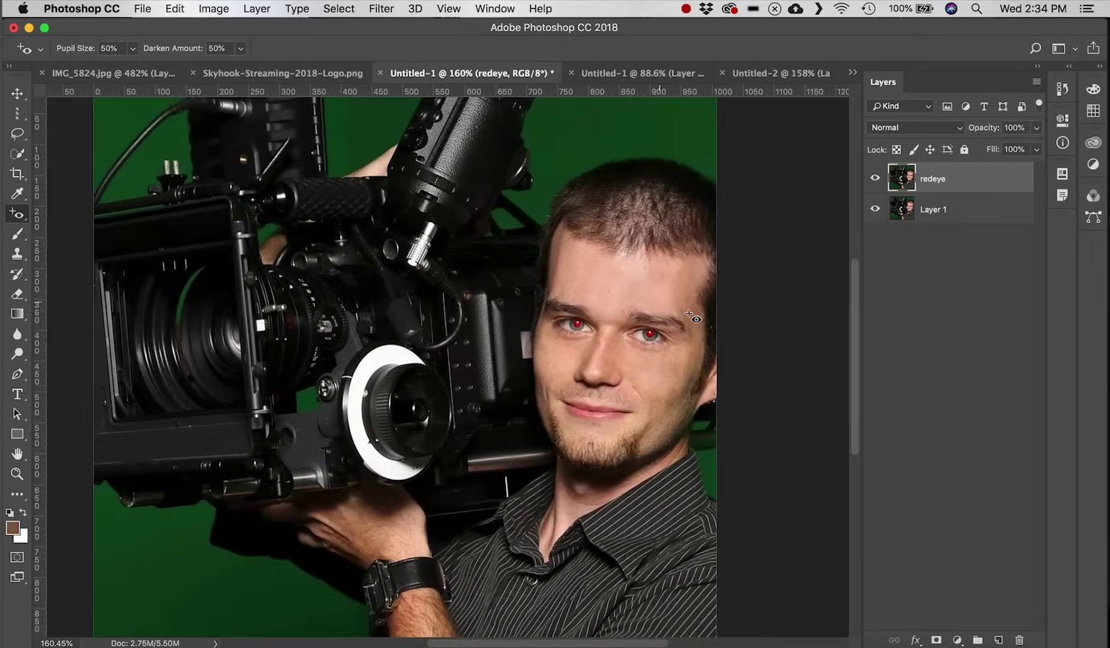
pyautogui.scroll(2, 682, 329)
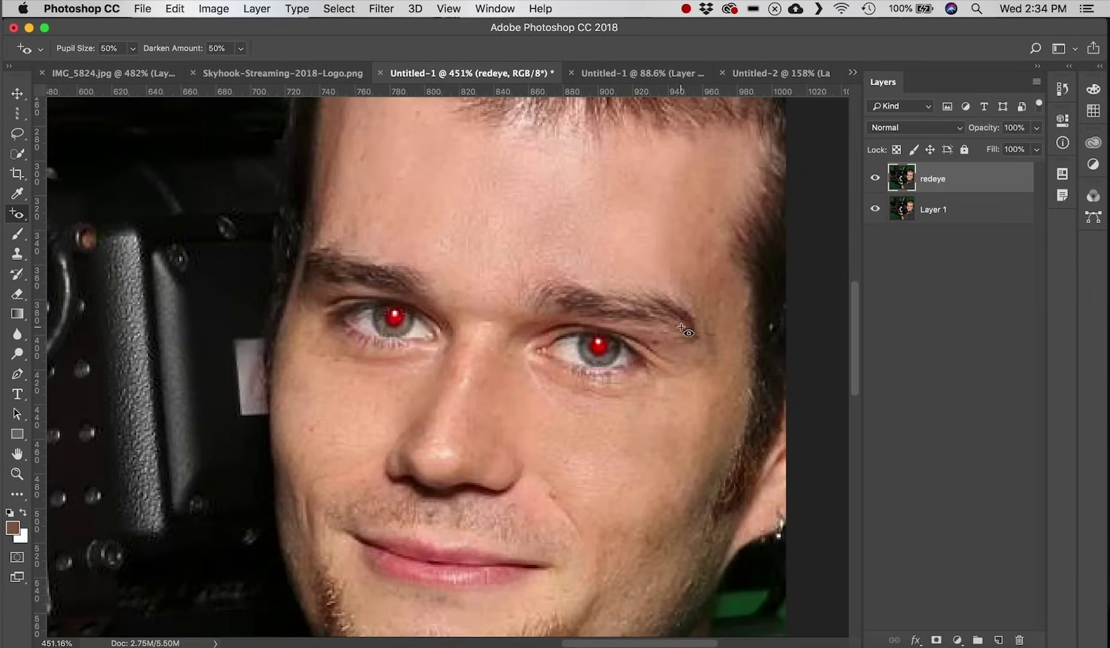
pyautogui.scroll(-2, 681, 328)
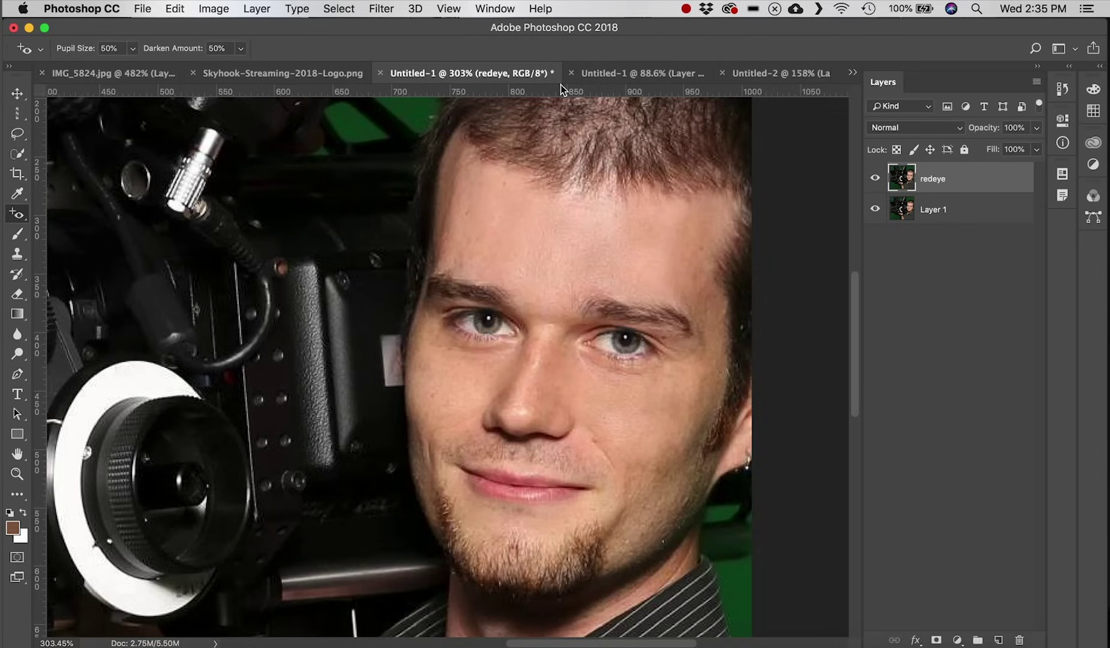
# - Return the healing tool group to the Spot Healing Brush Tool
pyautogui.click(26, 214)
pyautogui.click(90, 213)
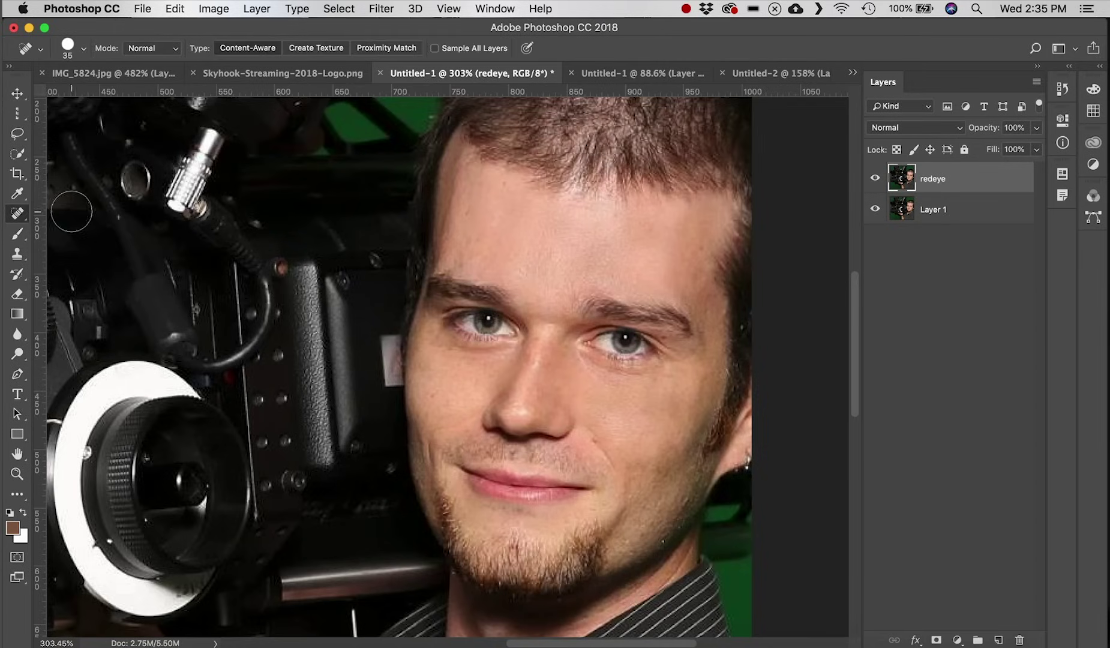
pyautogui.press('super+0')
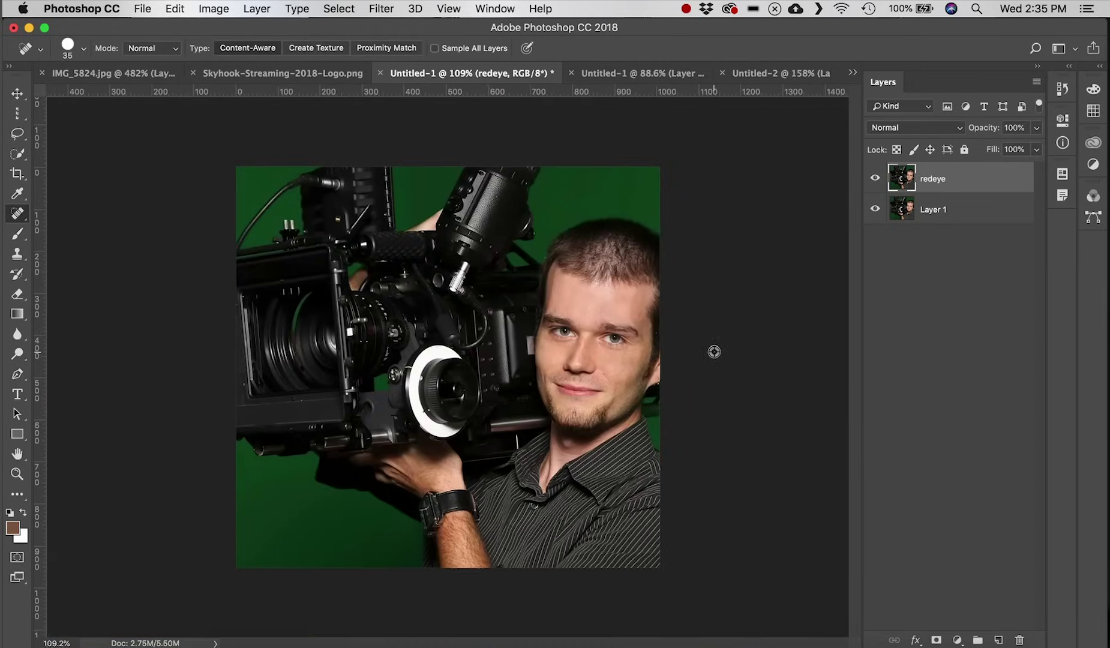
# - Switch to the Brush Tool, choose the Soft Round brush and set its flow to 100%
pyautogui.moveTo(25, 240); pyautogui.dragTo(125, 233)
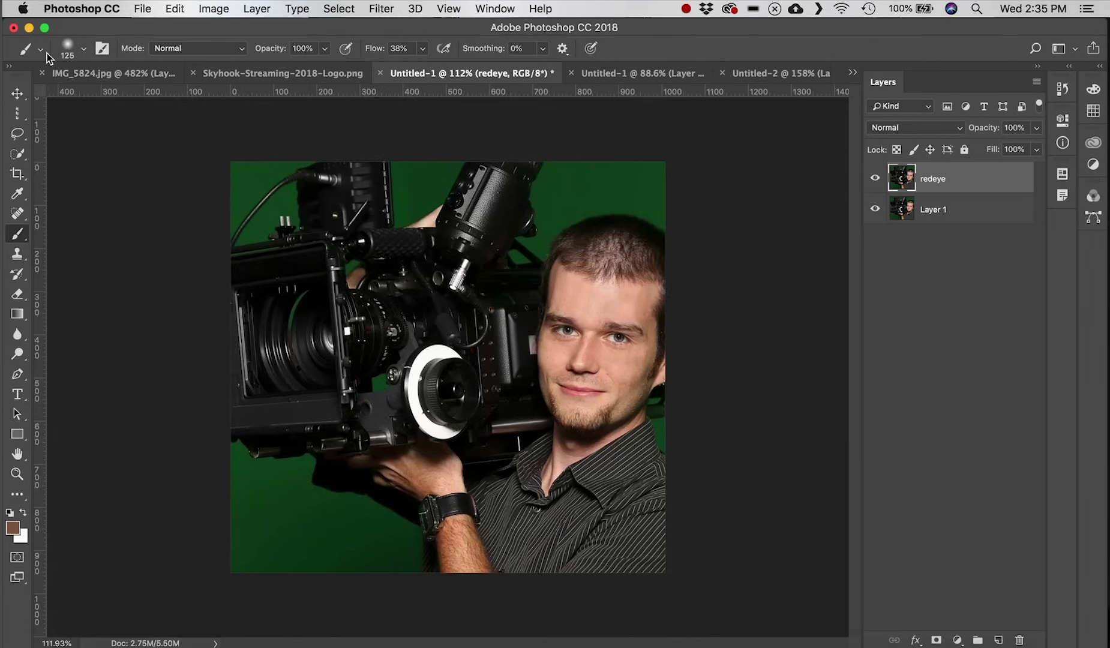
pyautogui.click(66, 52)
pyautogui.scroll(1, 118, 218)
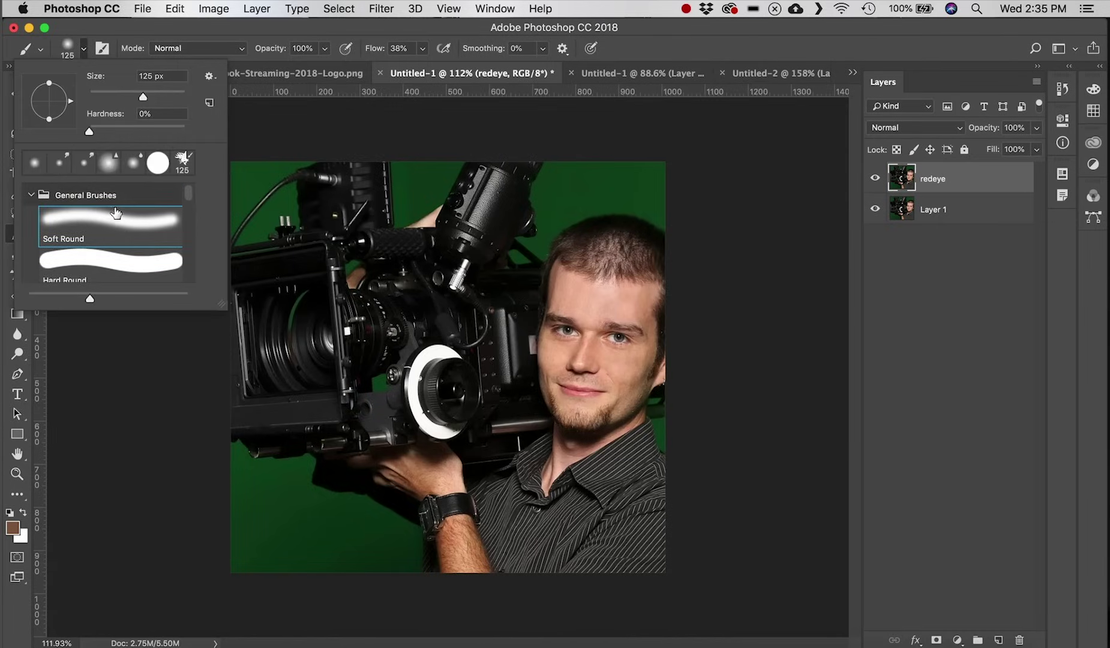
pyautogui.click(111, 217)
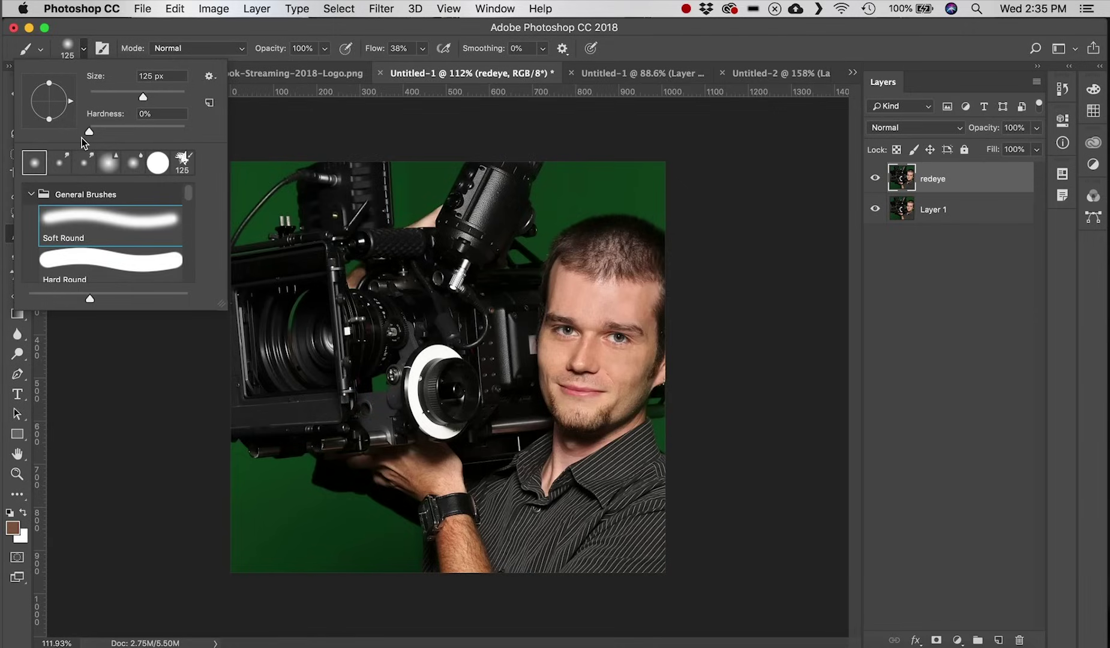
pyautogui.moveTo(373, 48); pyautogui.dragTo(532, 54)
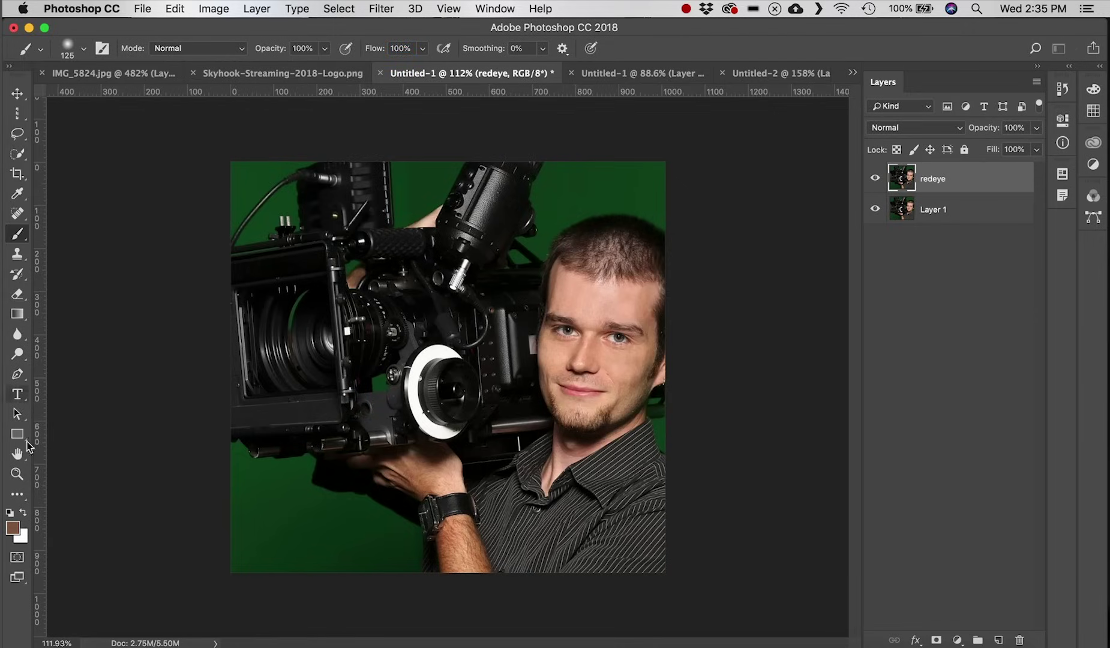
# - Reset the colors to default, swap them, and set the foreground color to red ff0000
pyautogui.click(10, 513)
pyautogui.click(24, 513)
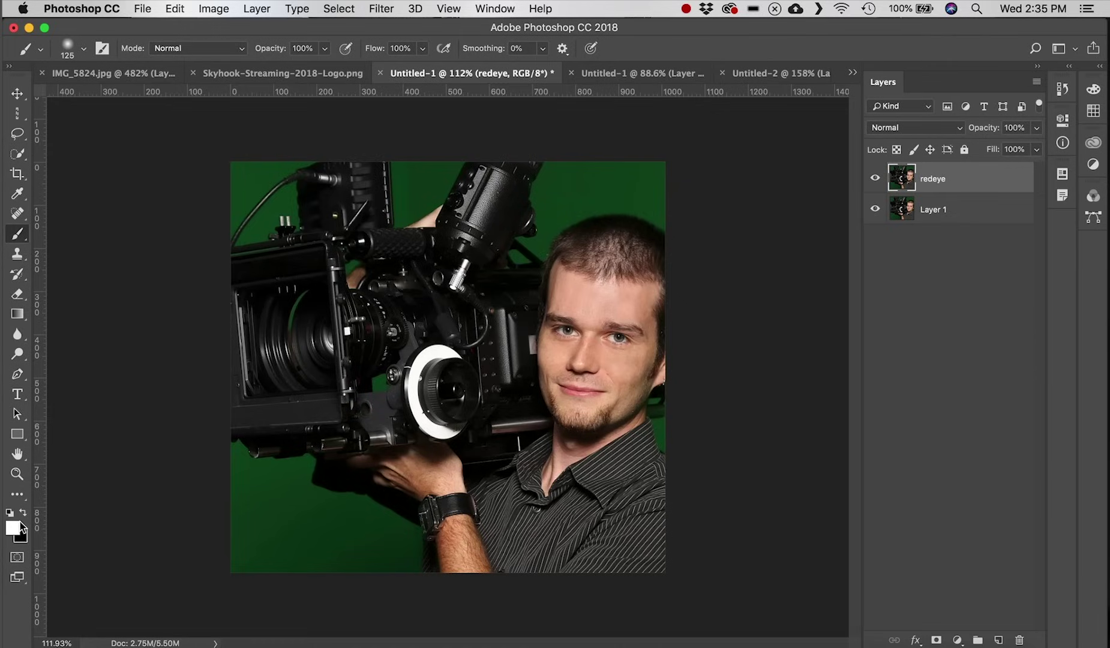
pyautogui.click(20, 527)
pyautogui.moveTo(559, 314); pyautogui.dragTo(920, 228)
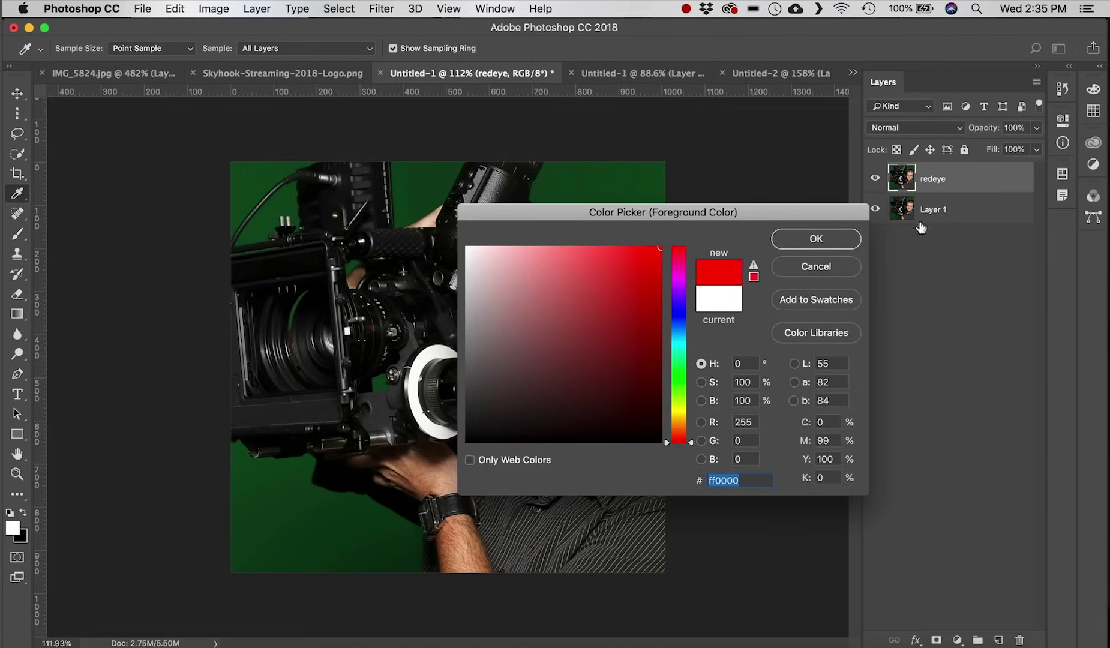
pyautogui.click(855, 238)
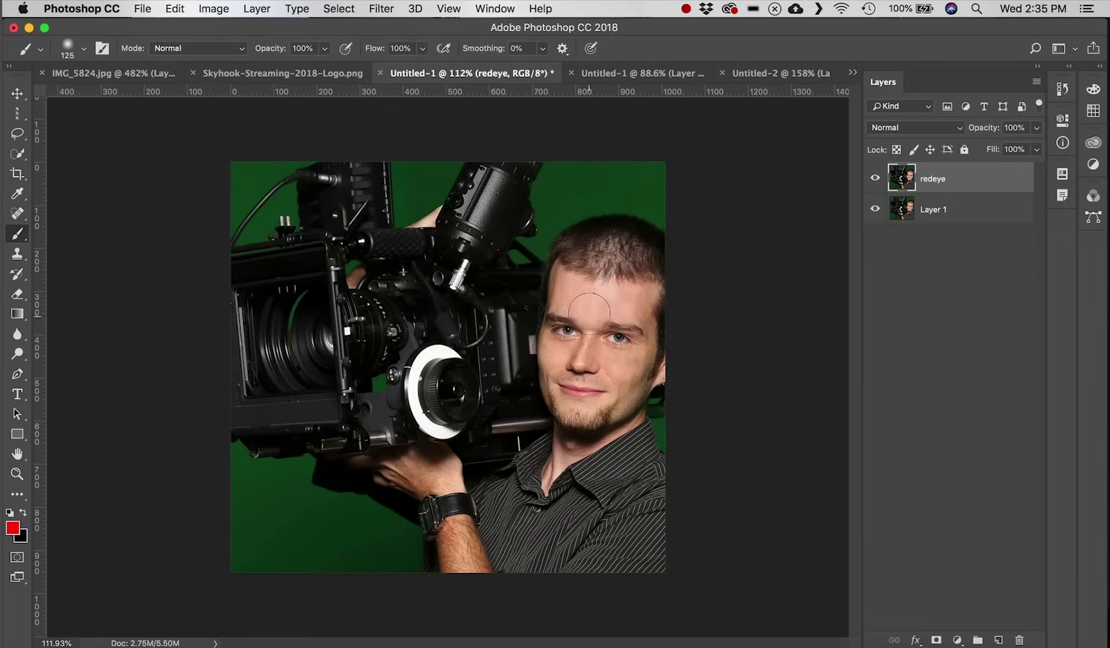
# - Try painting broad soft red strokes across the camera and shirt in the portrait, and undo them
pyautogui.moveTo(573, 456)
pyautogui.mouseDown()
pyautogui.moveTo(384, 461)
pyautogui.moveTo(378, 549)
pyautogui.moveTo(378, 327)
pyautogui.moveTo(282, 240)
pyautogui.moveTo(336, 327)
pyautogui.moveTo(564, 408)
pyautogui.mouseUp()
pyautogui.moveTo(538, 489)
pyautogui.mouseDown()
pyautogui.moveTo(468, 536)
pyautogui.moveTo(282, 480)
pyautogui.moveTo(378, 447)
pyautogui.mouseUp()
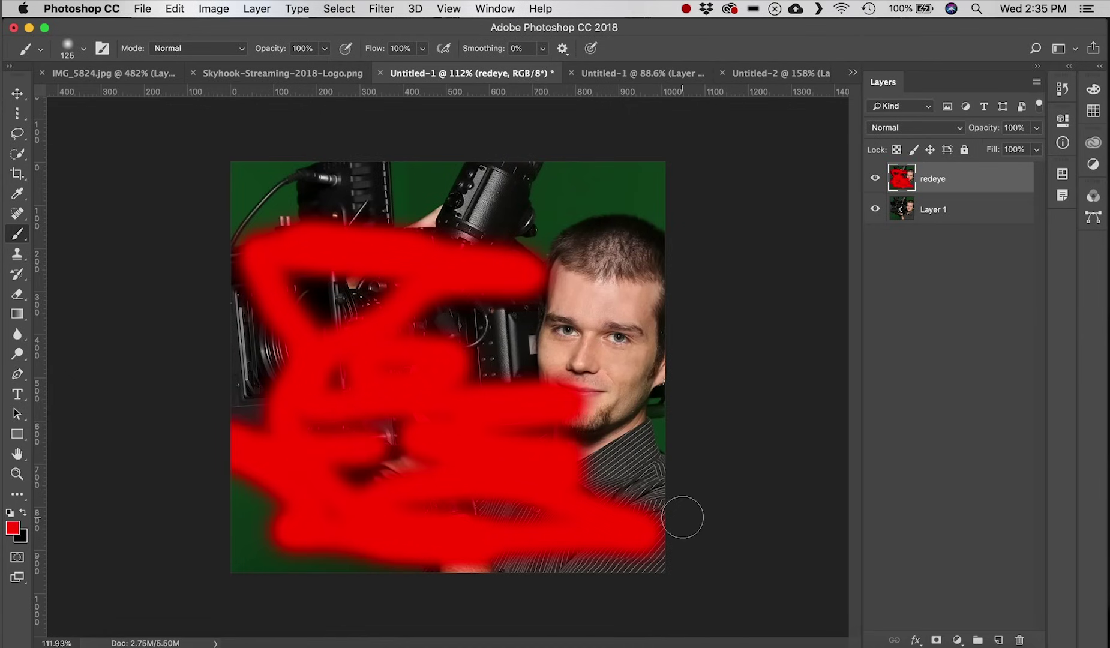
pyautogui.press('super+z')
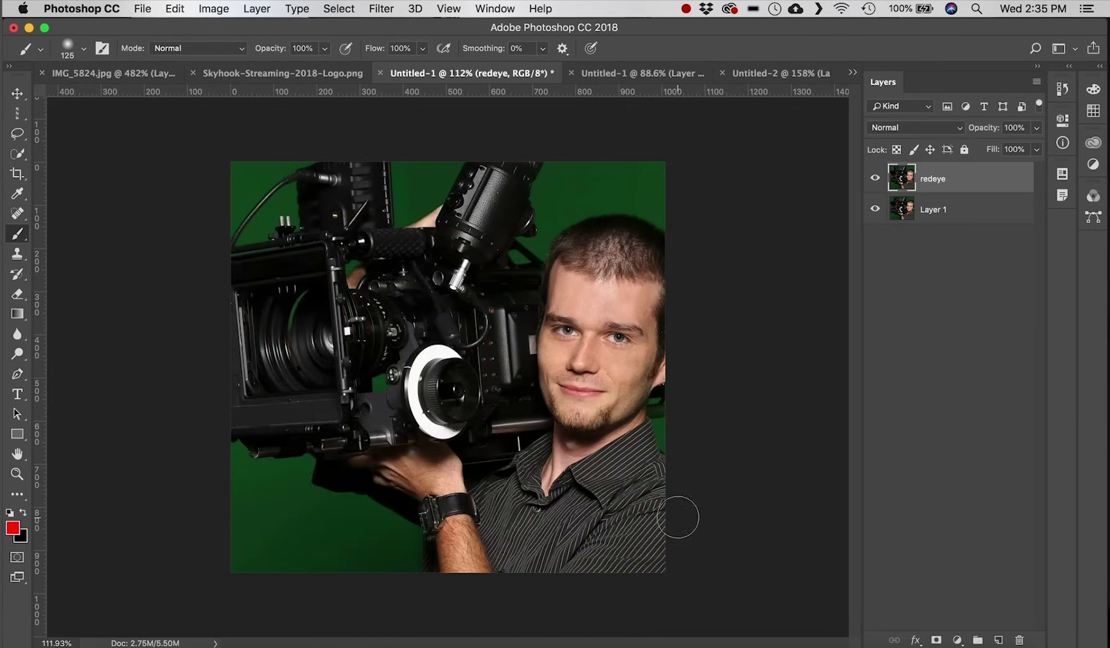
# - Try drawing a freehand red line over the camera with the Pencil Tool at size 20
pyautogui.rightClick(20, 238)
pyautogui.click(120, 245)
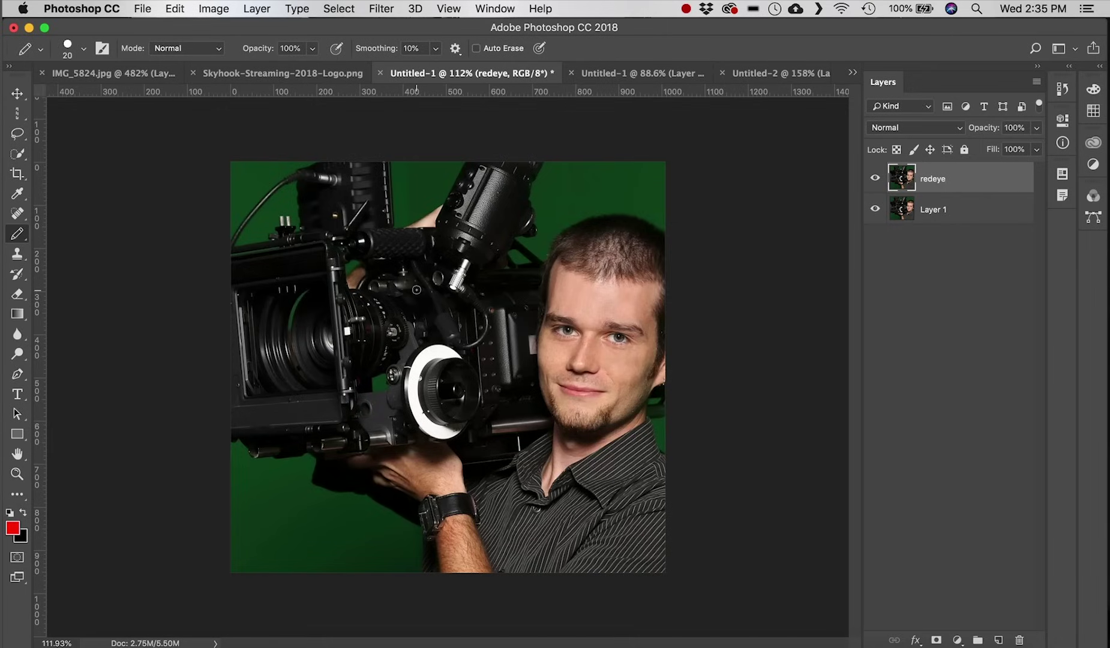
pyautogui.moveTo(457, 364)
pyautogui.mouseDown()
pyautogui.moveTo(420, 270)
pyautogui.moveTo(359, 285)
pyautogui.moveTo(404, 336)
pyautogui.moveTo(396, 297)
pyautogui.moveTo(430, 301)
pyautogui.moveTo(442, 337)
pyautogui.moveTo(415, 397)
pyautogui.moveTo(463, 436)
pyautogui.moveTo(505, 338)
pyautogui.moveTo(504, 217)
pyautogui.moveTo(494, 250)
pyautogui.moveTo(538, 377)
pyautogui.moveTo(516, 483)
pyautogui.moveTo(575, 502)
pyautogui.moveTo(630, 499)
pyautogui.moveTo(549, 549)
pyautogui.moveTo(245, 475)
pyautogui.moveTo(235, 418)
pyautogui.moveTo(250, 316)
pyautogui.moveTo(294, 181)
pyautogui.moveTo(371, 203)
pyautogui.moveTo(383, 220)
pyautogui.moveTo(302, 288)
pyautogui.moveTo(348, 415)
pyautogui.moveTo(360, 332)
pyautogui.moveTo(390, 437)
pyautogui.moveTo(341, 469)
pyautogui.moveTo(279, 450)
pyautogui.moveTo(513, 501)
pyautogui.mouseUp()
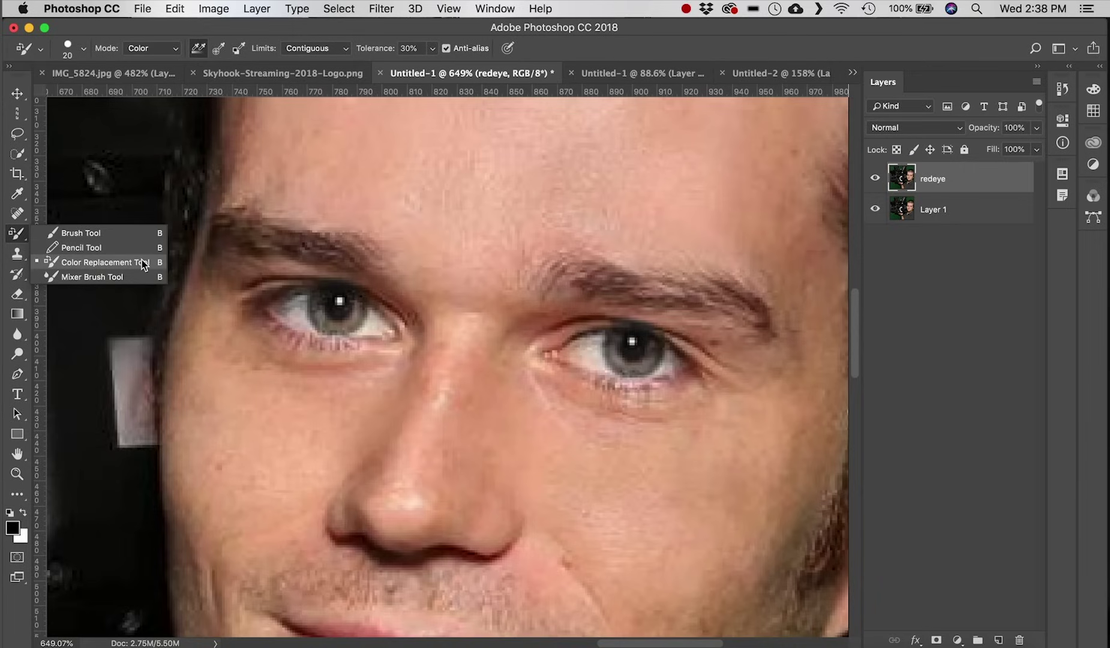
# - Choose the Color Replacement Tool and switch to the Skyhook-Streaming-2018-Logo.png document
pyautogui.click(121, 262)
pyautogui.scroll(-10, 329, 363)
pyautogui.scroll(1, 658, 339)
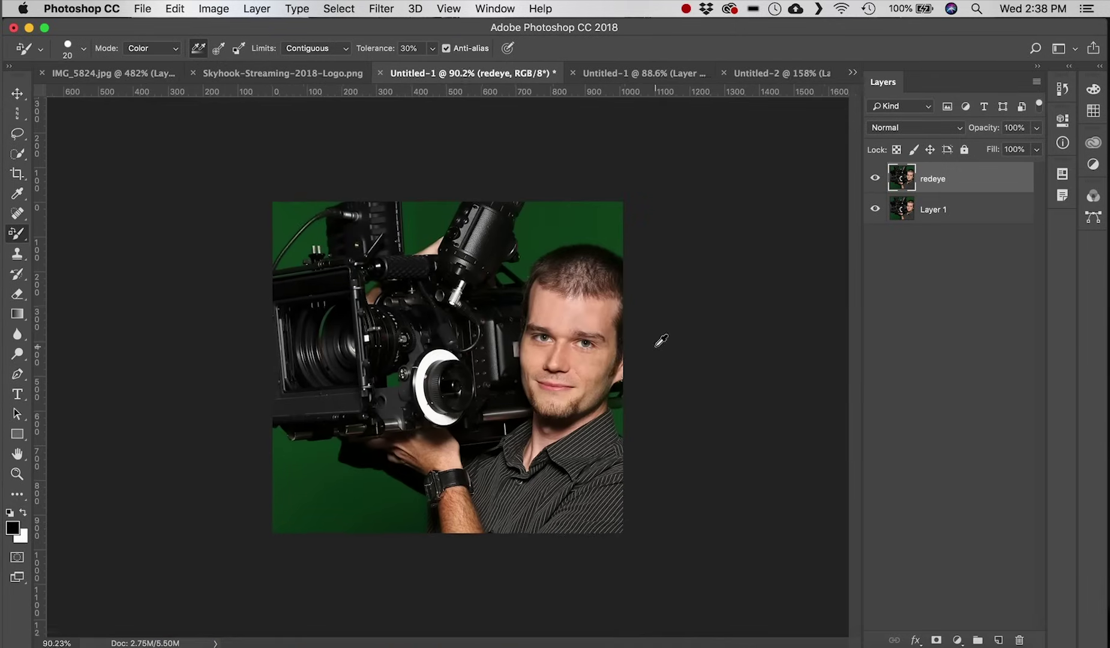
pyautogui.click(602, 73)
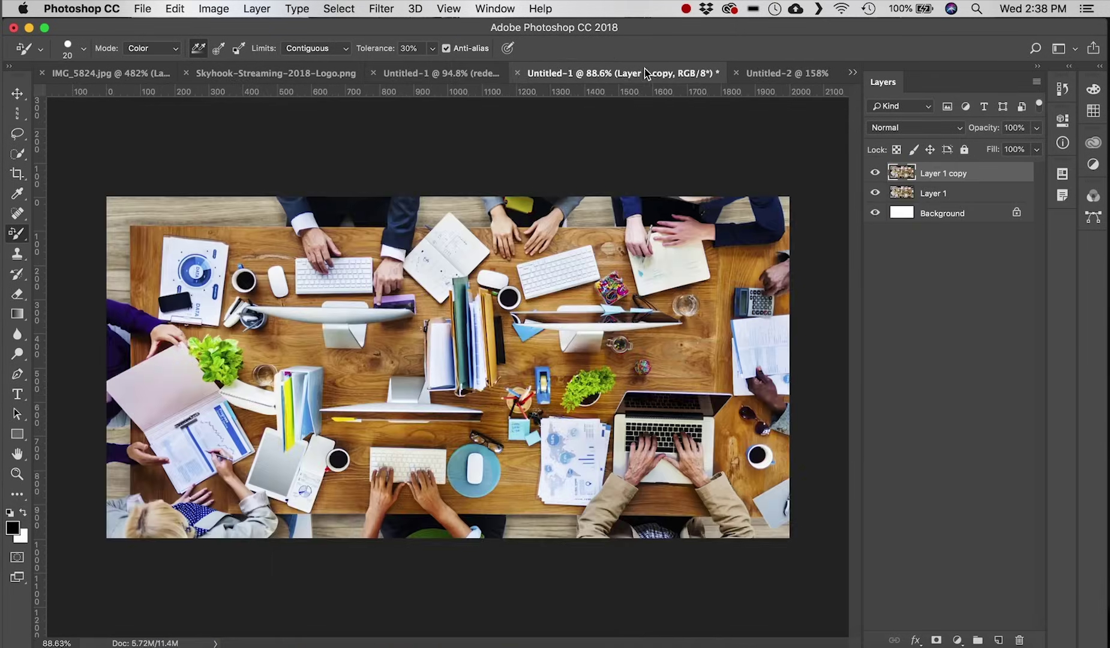
pyautogui.click(150, 73)
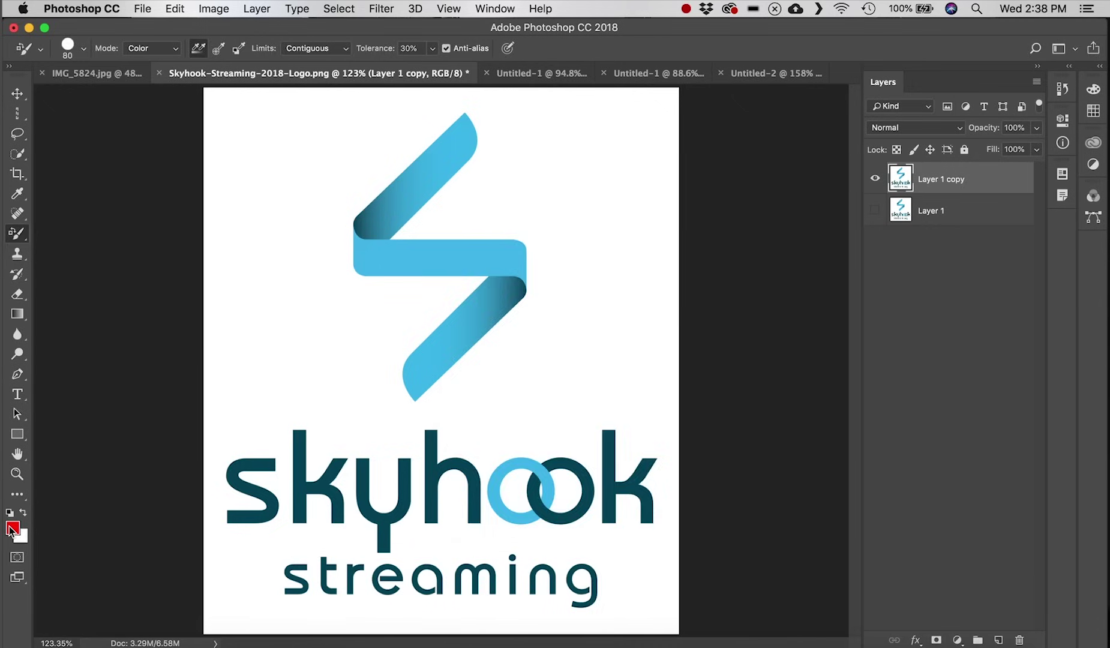
# - Recolor the two o's, the h and part of the S emblem's middle band with foreground red ff0000 using the Color Replacement Tool
pyautogui.click(12, 527)
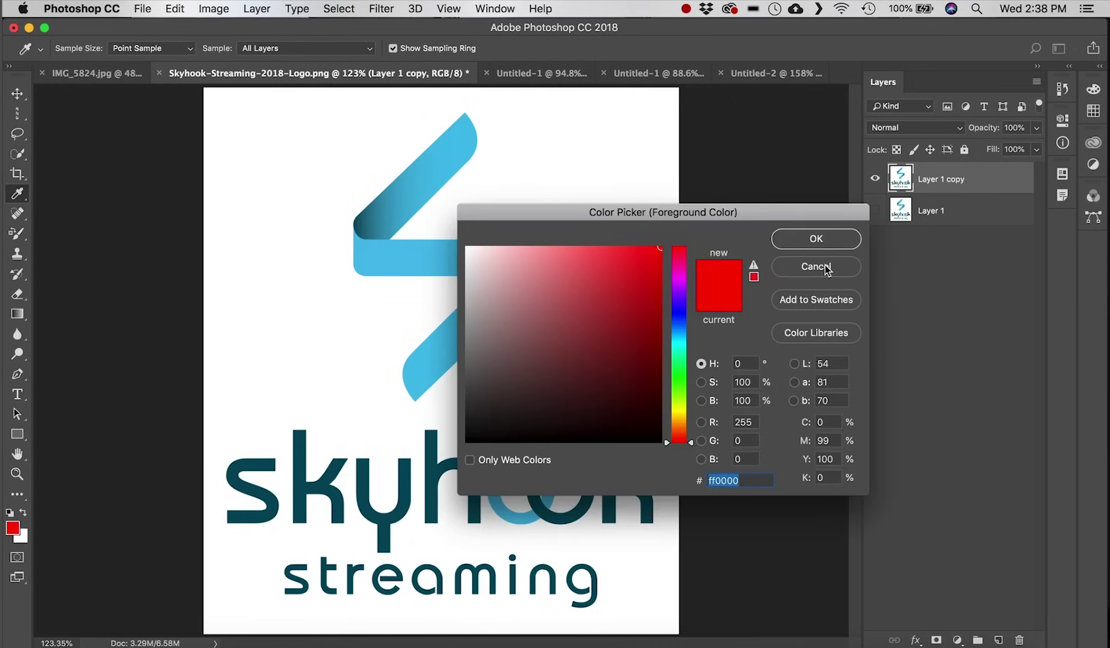
pyautogui.click(817, 238)
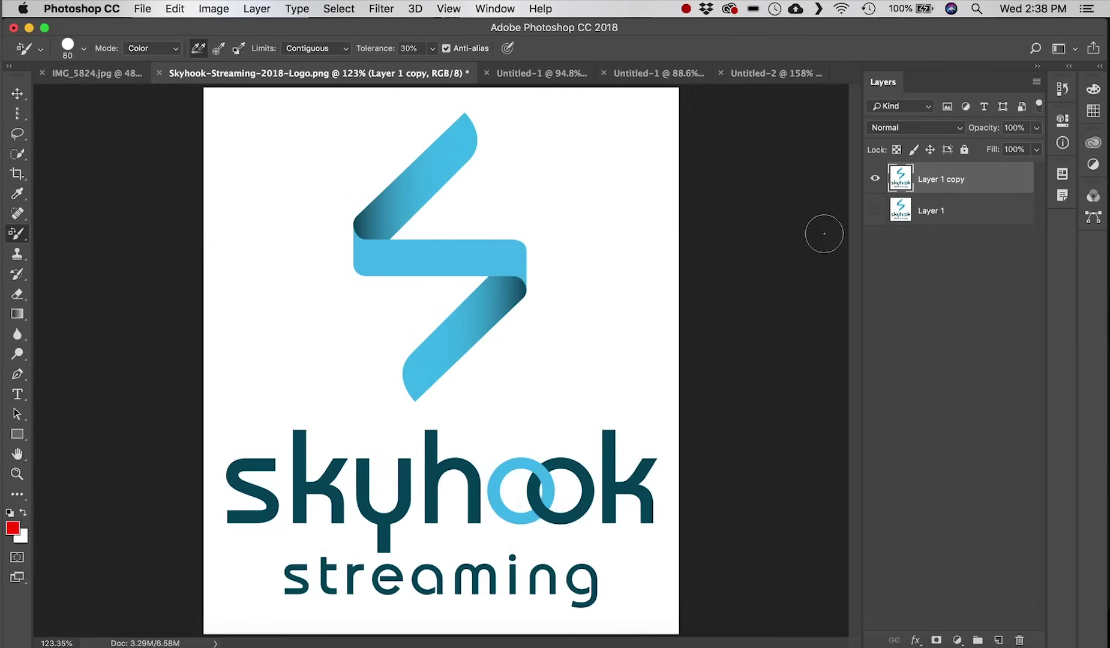
pyautogui.click(521, 465)
pyautogui.moveTo(521, 464)
pyautogui.mouseDown()
pyautogui.moveTo(559, 466)
pyautogui.moveTo(556, 496)
pyautogui.moveTo(585, 489)
pyautogui.moveTo(585, 506)
pyautogui.moveTo(582, 465)
pyautogui.moveTo(577, 528)
pyautogui.moveTo(551, 523)
pyautogui.moveTo(533, 485)
pyautogui.moveTo(523, 488)
pyautogui.moveTo(519, 457)
pyautogui.moveTo(502, 475)
pyautogui.moveTo(514, 516)
pyautogui.mouseUp()
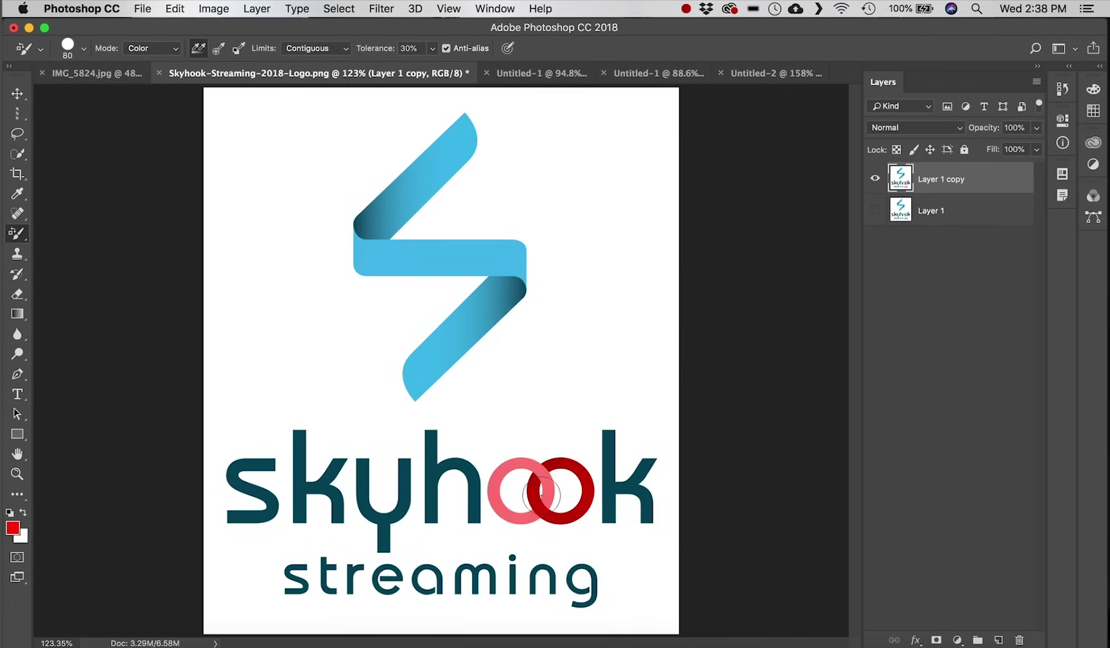
pyautogui.moveTo(473, 519)
pyautogui.mouseDown()
pyautogui.moveTo(468, 456)
pyautogui.moveTo(437, 461)
pyautogui.moveTo(432, 515)
pyautogui.moveTo(429, 426)
pyautogui.mouseUp()
pyautogui.click(437, 255)
pyautogui.moveTo(438, 255); pyautogui.dragTo(368, 255)
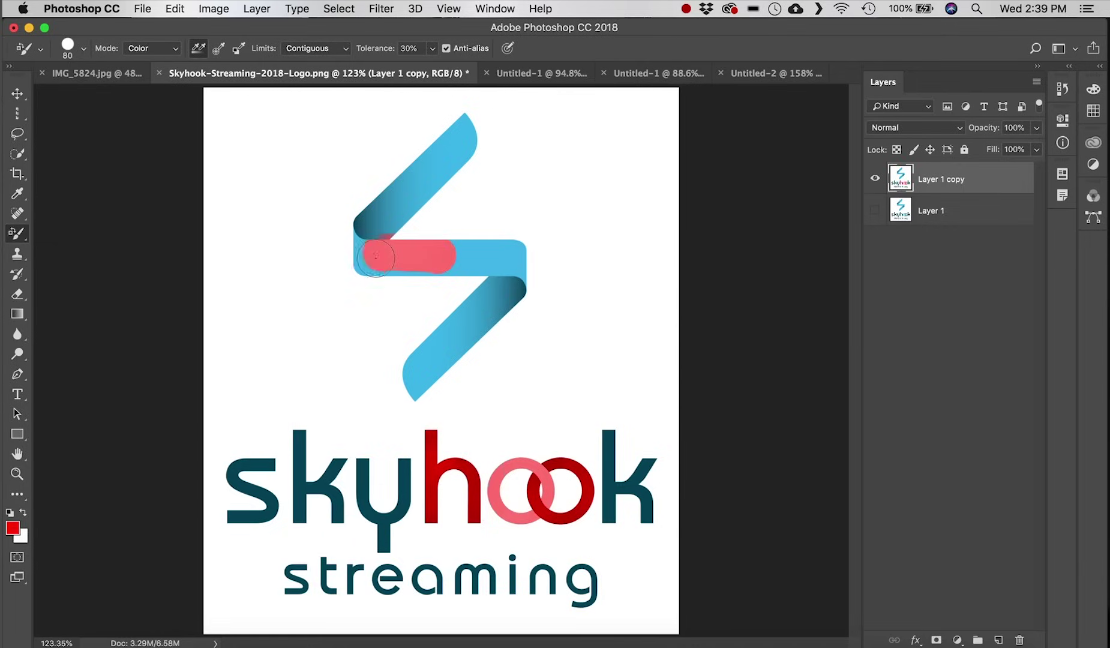
# - Undo all the red color replacement strokes on the logo
pyautogui.press('super+alt+z')
pyautogui.press('super+alt+z')
pyautogui.press('super+alt+z')
pyautogui.press('super+alt+z')
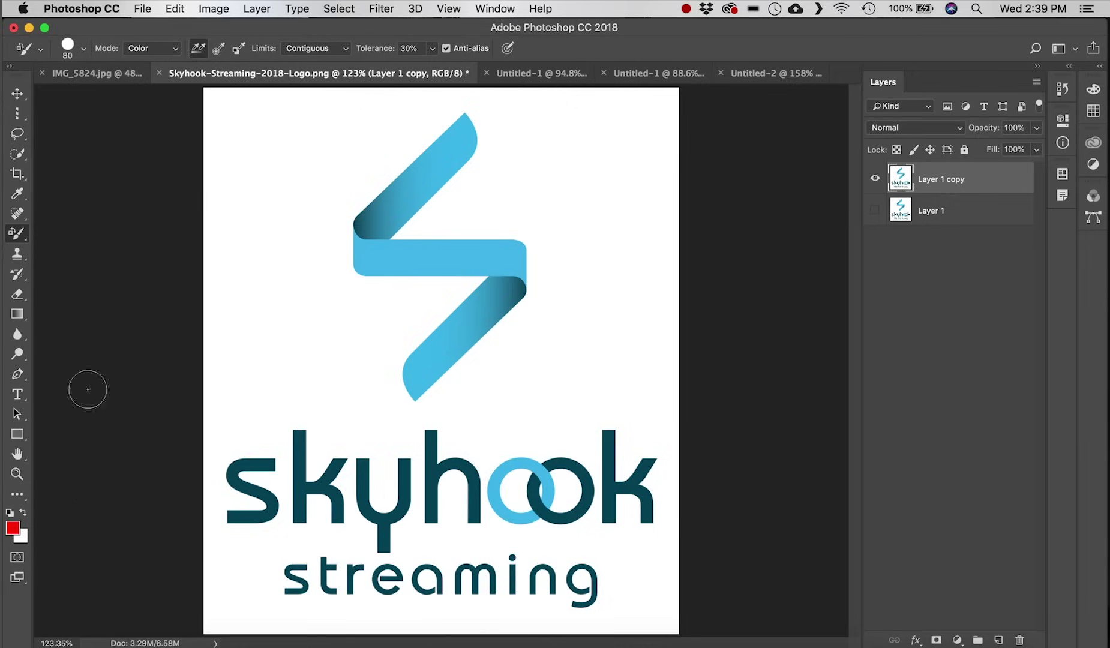
# - Switch to the Mixer Brush Tool, enlarge the brush to 40, and blend red into the middle band of the S emblem
pyautogui.rightClick(17, 234)
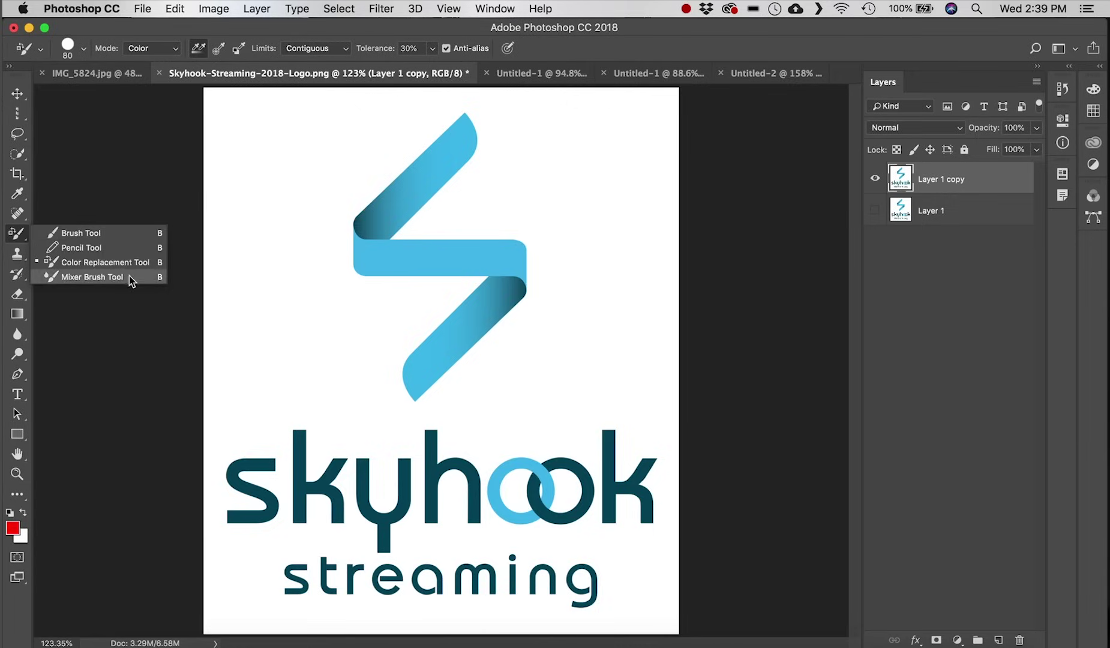
pyautogui.click(91, 276)
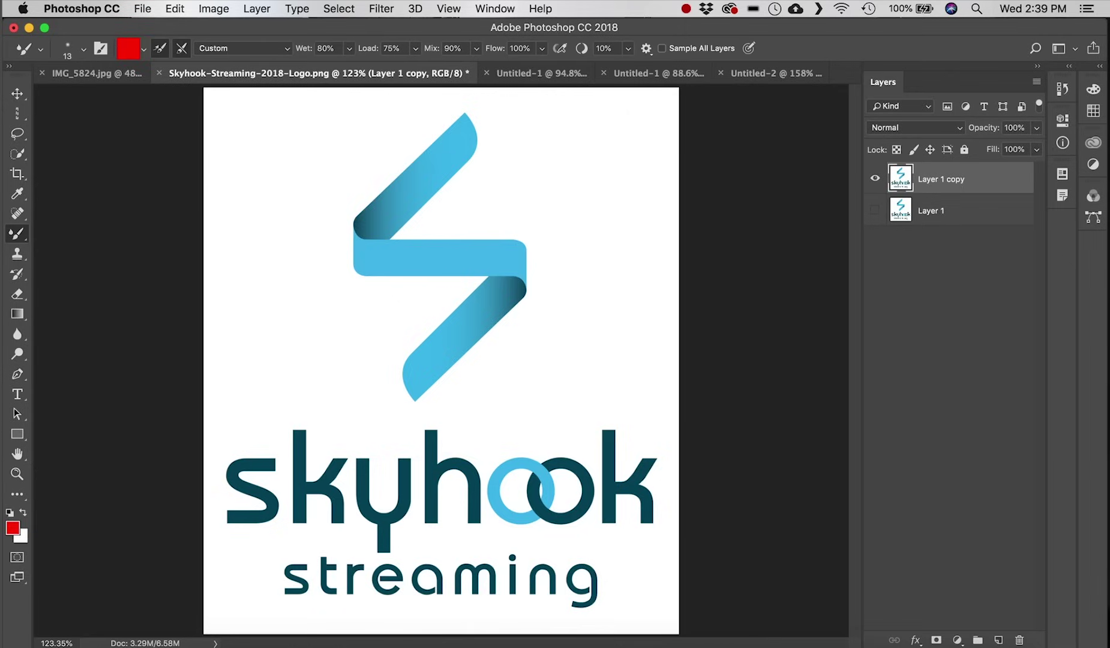
pyautogui.press(']')
pyautogui.press(']')
pyautogui.press(']')
pyautogui.press(']')
pyautogui.press(']')
pyautogui.moveTo(443, 253)
pyautogui.mouseDown()
pyautogui.moveTo(386, 262)
pyautogui.moveTo(444, 267)
pyautogui.moveTo(403, 250)
pyautogui.moveTo(451, 271)
pyautogui.mouseUp()
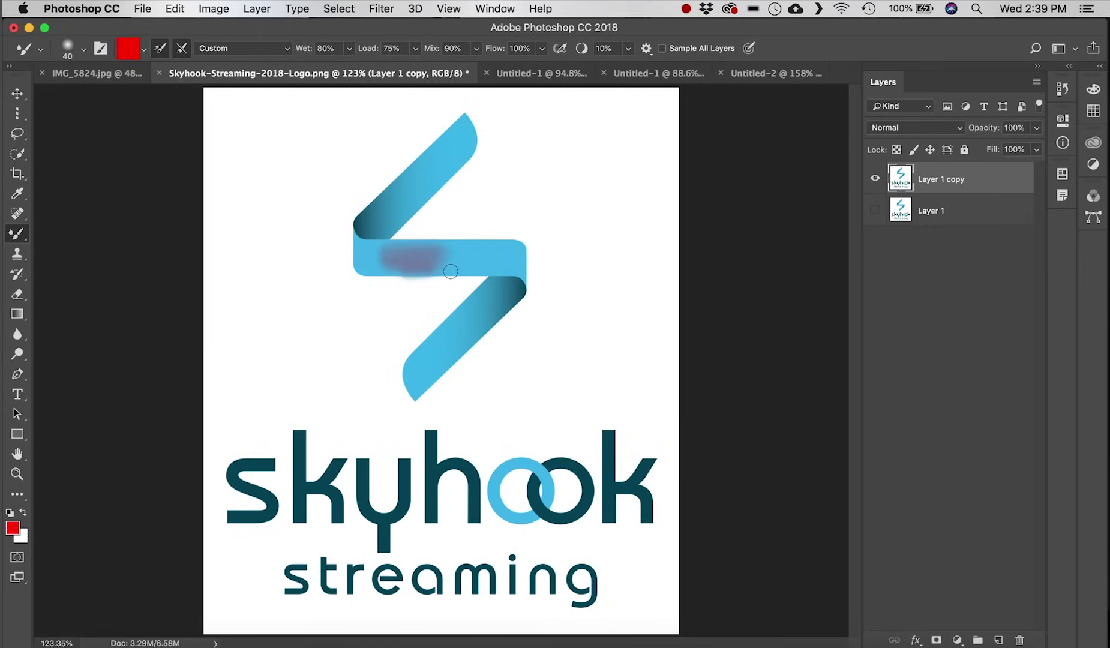
# - Try blending red Mixer Brush strokes across the horizontal band of the Skyhook logo, and undo them
pyautogui.press('super+z')
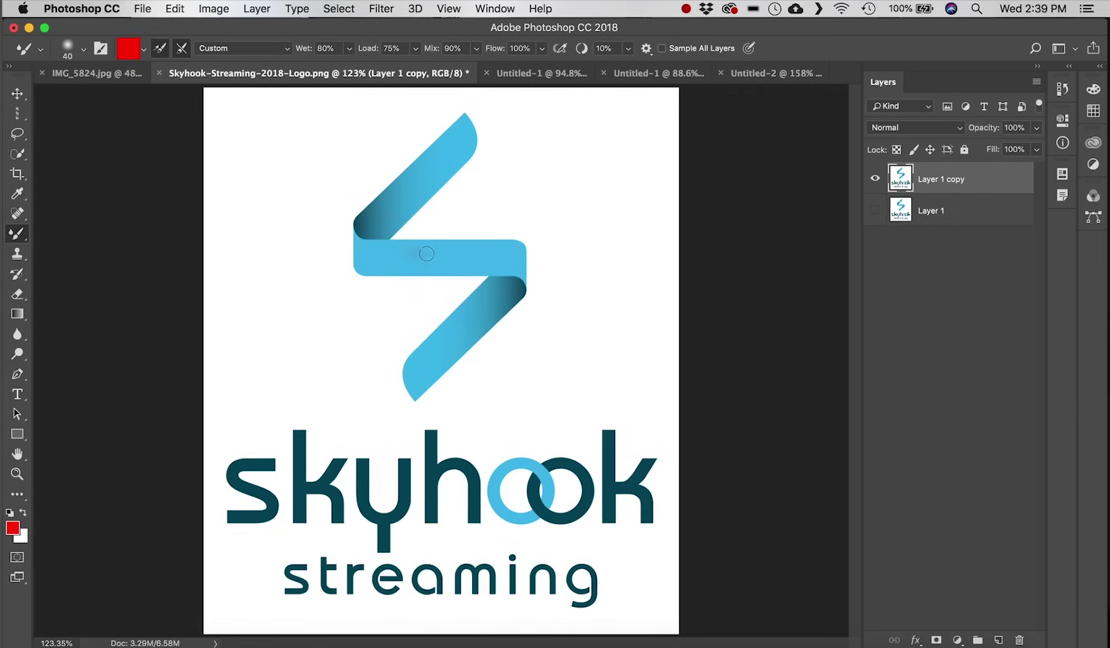
pyautogui.moveTo(424, 254)
pyautogui.mouseDown()
pyautogui.moveTo(468, 253)
pyautogui.moveTo(380, 256)
pyautogui.moveTo(467, 252)
pyautogui.mouseUp()
pyautogui.scroll(5, 452, 255)
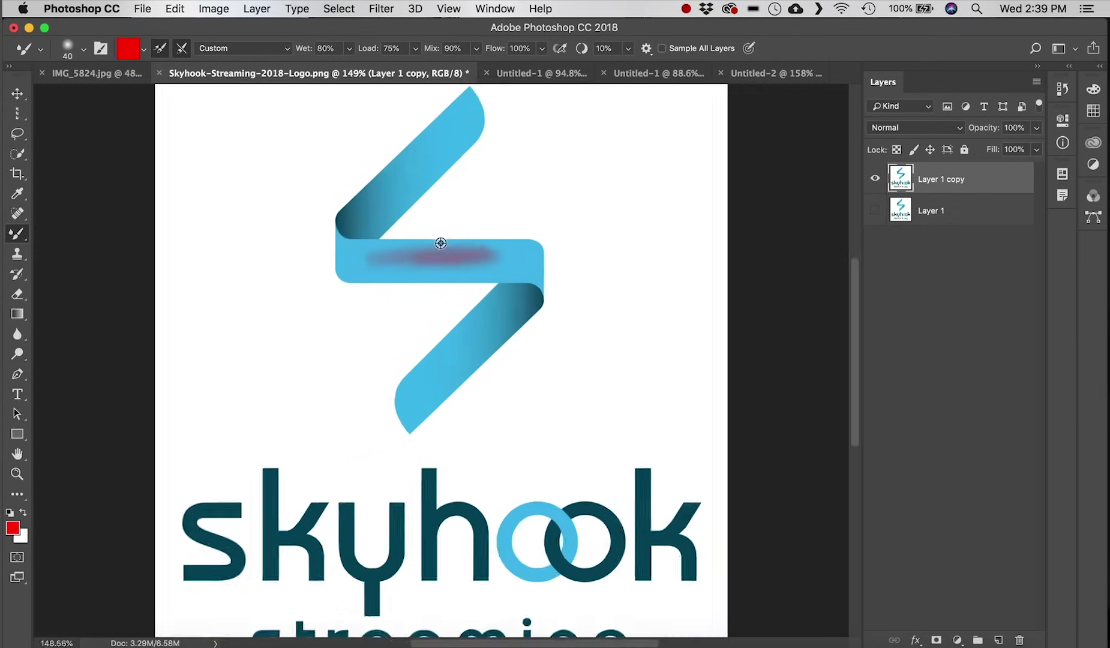
pyautogui.moveTo(360, 303)
pyautogui.mouseDown()
pyautogui.moveTo(570, 303)
pyautogui.moveTo(407, 305)
pyautogui.moveTo(621, 283)
pyautogui.moveTo(563, 265)
pyautogui.moveTo(346, 264)
pyautogui.moveTo(291, 275)
pyautogui.moveTo(548, 294)
pyautogui.moveTo(293, 289)
pyautogui.mouseUp()
pyautogui.moveTo(533, 288); pyautogui.dragTo(442, 277)
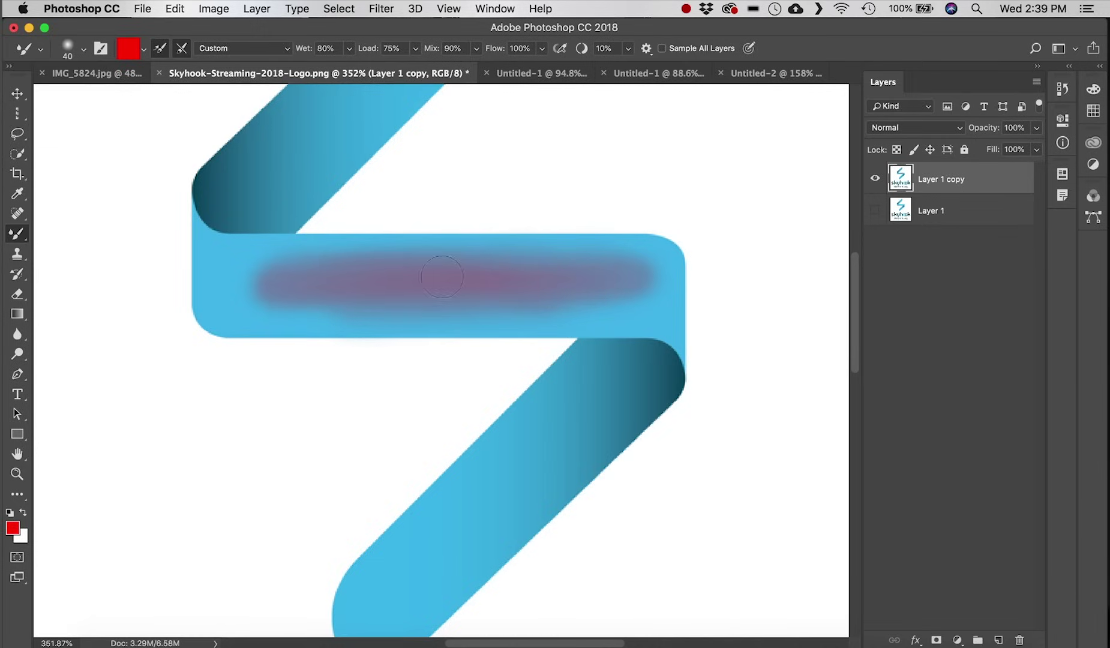
pyautogui.moveTo(284, 278); pyautogui.dragTo(550, 284)
pyautogui.moveTo(329, 289)
pyautogui.mouseDown()
pyautogui.moveTo(583, 273)
pyautogui.moveTo(302, 281)
pyautogui.moveTo(592, 287)
pyautogui.mouseUp()
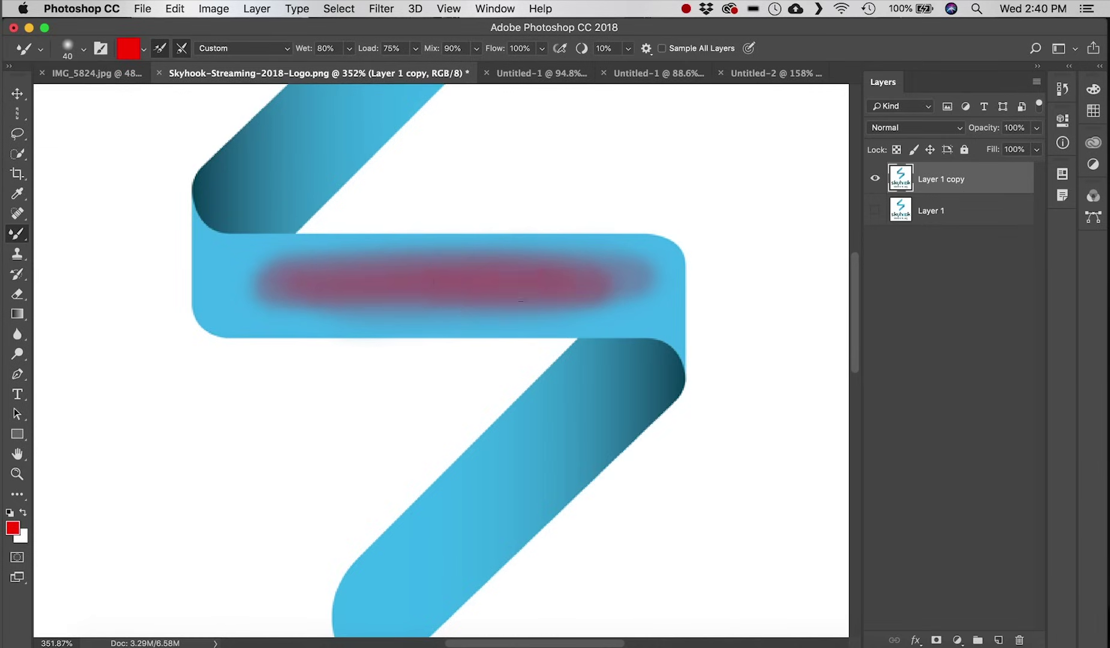
pyautogui.moveTo(361, 277)
pyautogui.mouseDown()
pyautogui.moveTo(213, 272)
pyautogui.moveTo(214, 293)
pyautogui.moveTo(209, 258)
pyautogui.moveTo(221, 258)
pyautogui.moveTo(222, 307)
pyautogui.moveTo(239, 276)
pyautogui.moveTo(332, 276)
pyautogui.moveTo(366, 256)
pyautogui.moveTo(393, 274)
pyautogui.moveTo(490, 299)
pyautogui.moveTo(618, 288)
pyautogui.moveTo(633, 299)
pyautogui.moveTo(505, 295)
pyautogui.mouseUp()
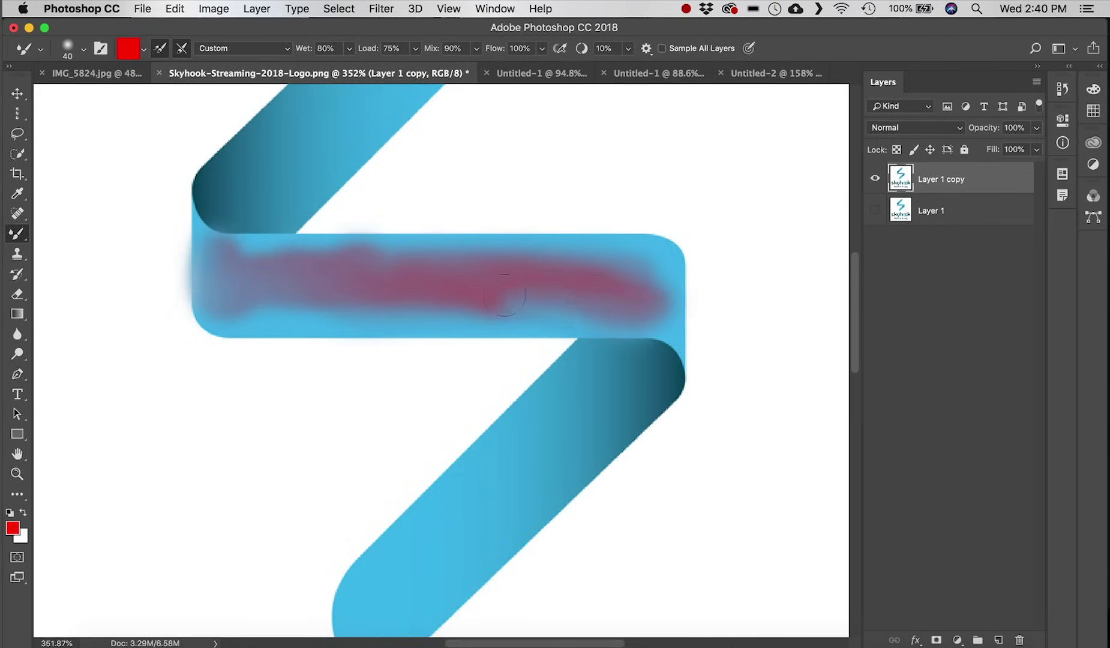
pyautogui.moveTo(447, 264)
pyautogui.mouseDown()
pyautogui.moveTo(454, 235)
pyautogui.moveTo(479, 240)
pyautogui.mouseUp()
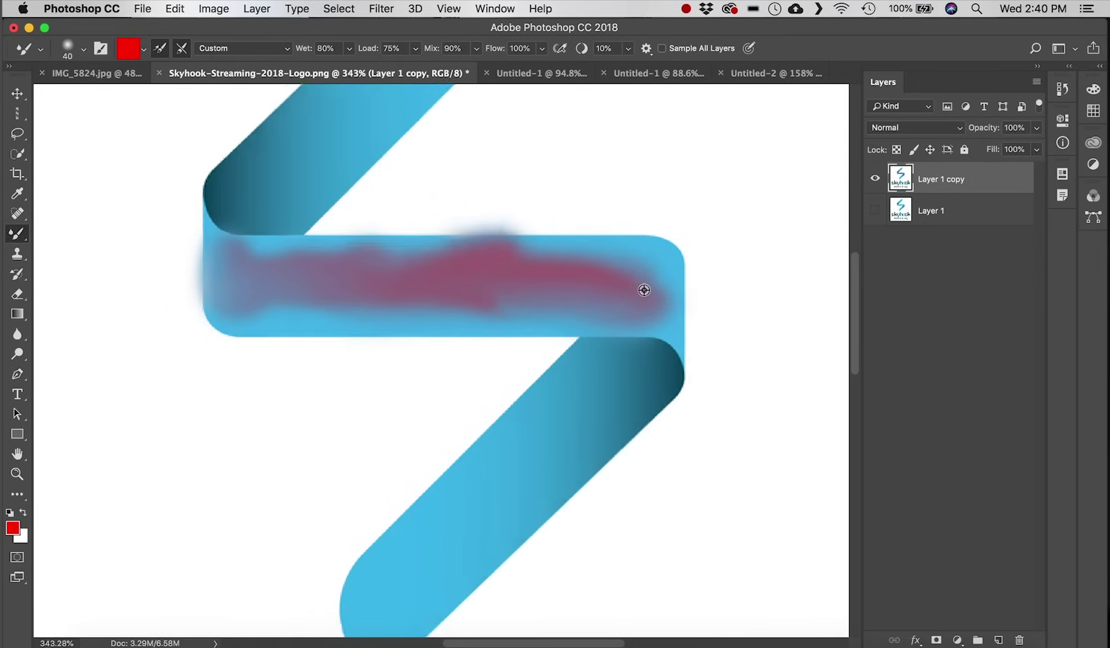
pyautogui.press('super+0')
pyautogui.press('super+z')
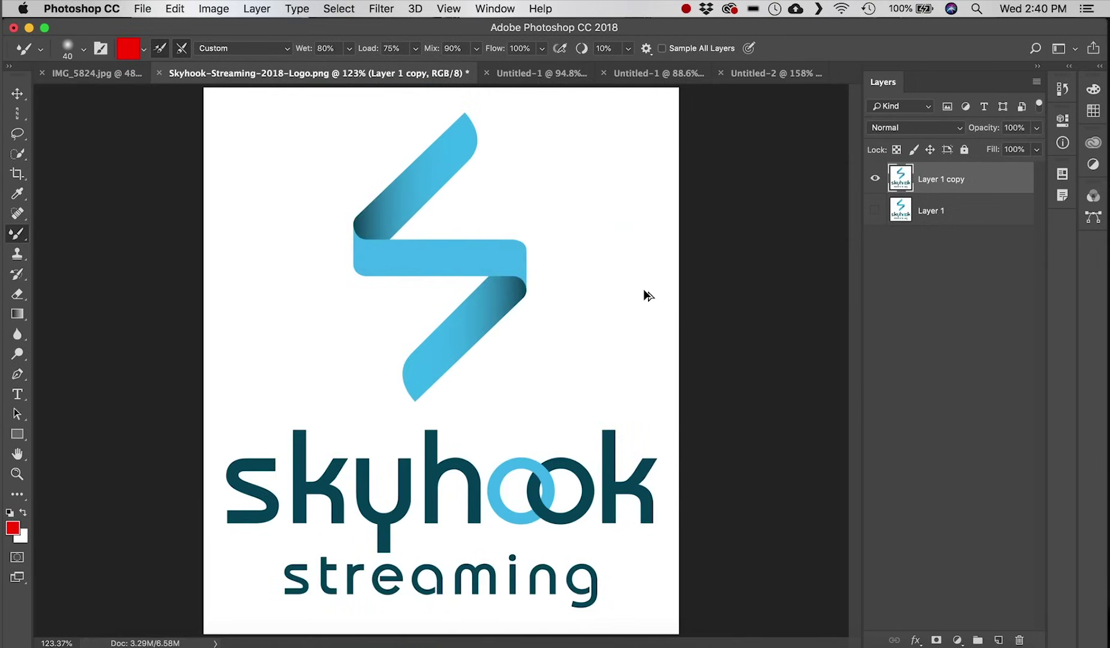
# - Switch to IMG_5824.jpg and try cloning the two hikers in blue onto the ridge to their right with the Clone Stamp
pyautogui.click(18, 238)
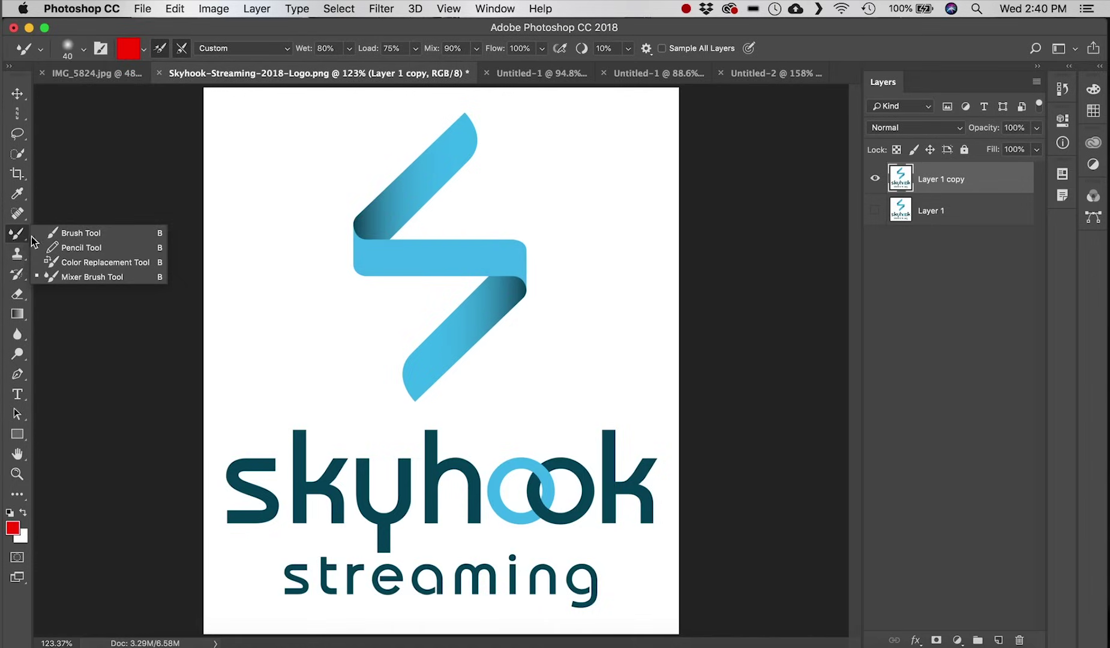
pyautogui.click(80, 232)
pyautogui.click(17, 253)
pyautogui.click(17, 254)
pyautogui.click(72, 250)
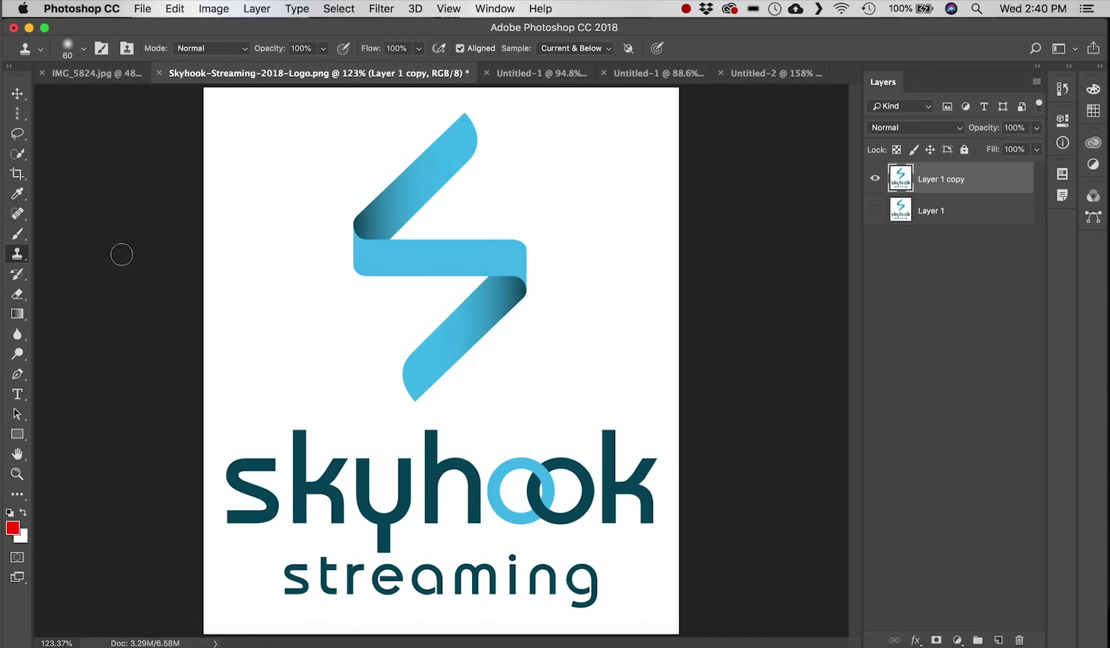
pyautogui.click(86, 75)
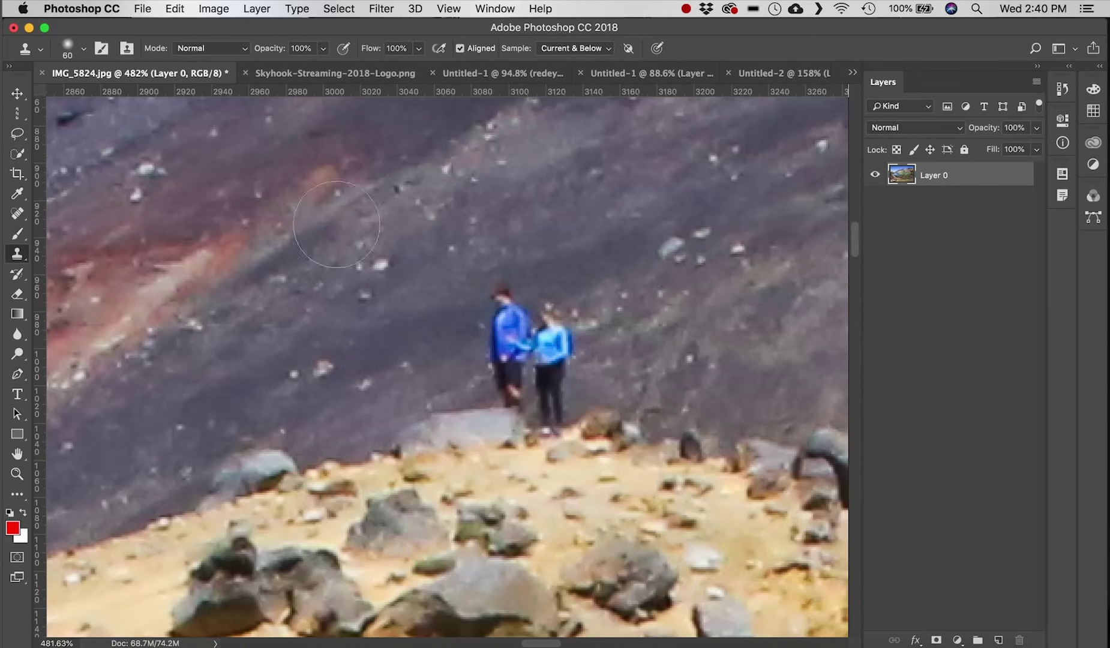
pyautogui.keyDown('alt'); pyautogui.click(526, 308); pyautogui.keyUp('alt')
pyautogui.keyDown('alt'); pyautogui.click(500, 296); pyautogui.keyUp('alt')
pyautogui.click(695, 329)
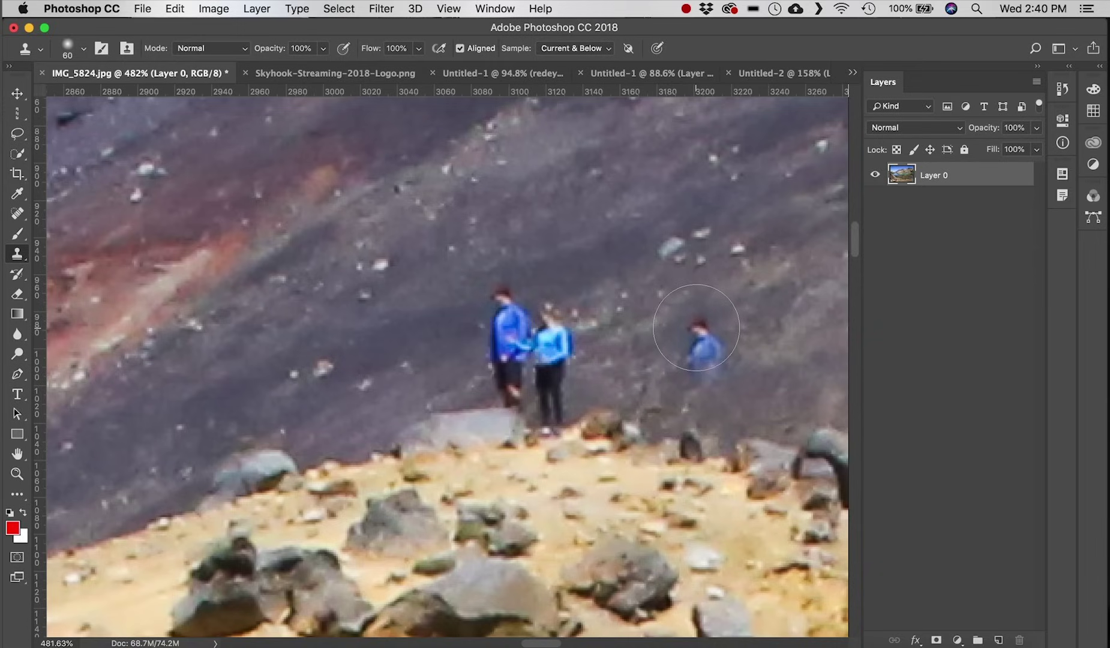
pyautogui.moveTo(696, 327)
pyautogui.mouseDown()
pyautogui.moveTo(703, 411)
pyautogui.moveTo(729, 433)
pyautogui.moveTo(746, 430)
pyautogui.moveTo(752, 342)
pyautogui.moveTo(706, 334)
pyautogui.moveTo(735, 429)
pyautogui.moveTo(722, 365)
pyautogui.mouseUp()
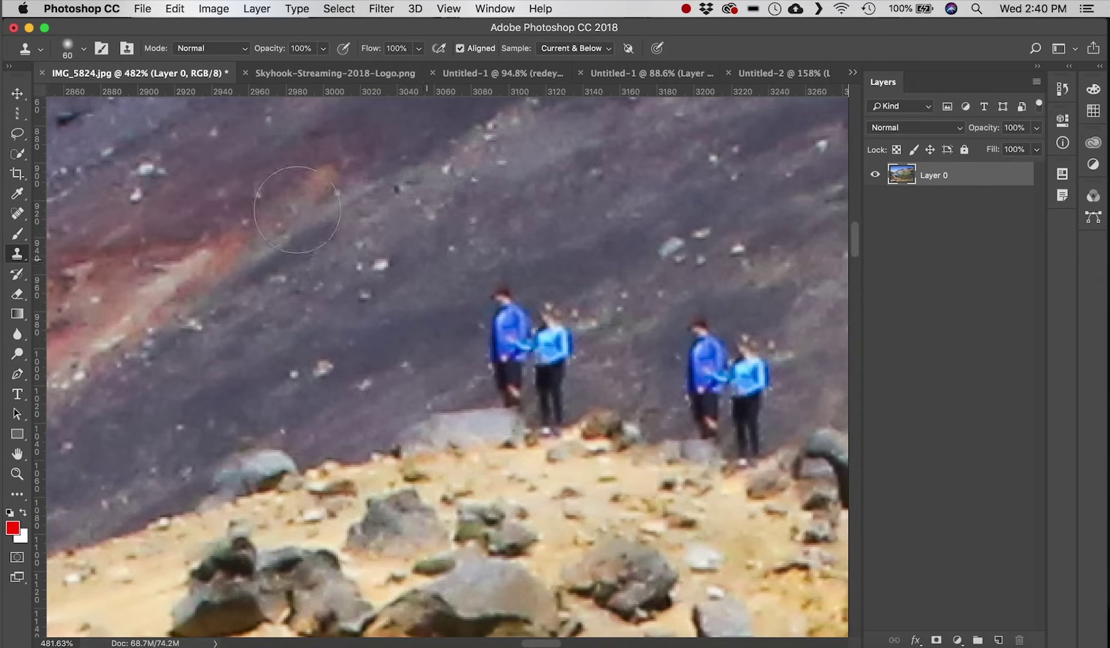
# - Inspect the Clone Stamp's brush hardness and sample layer options, and undo the cloned hikers
pyautogui.click(67, 53)
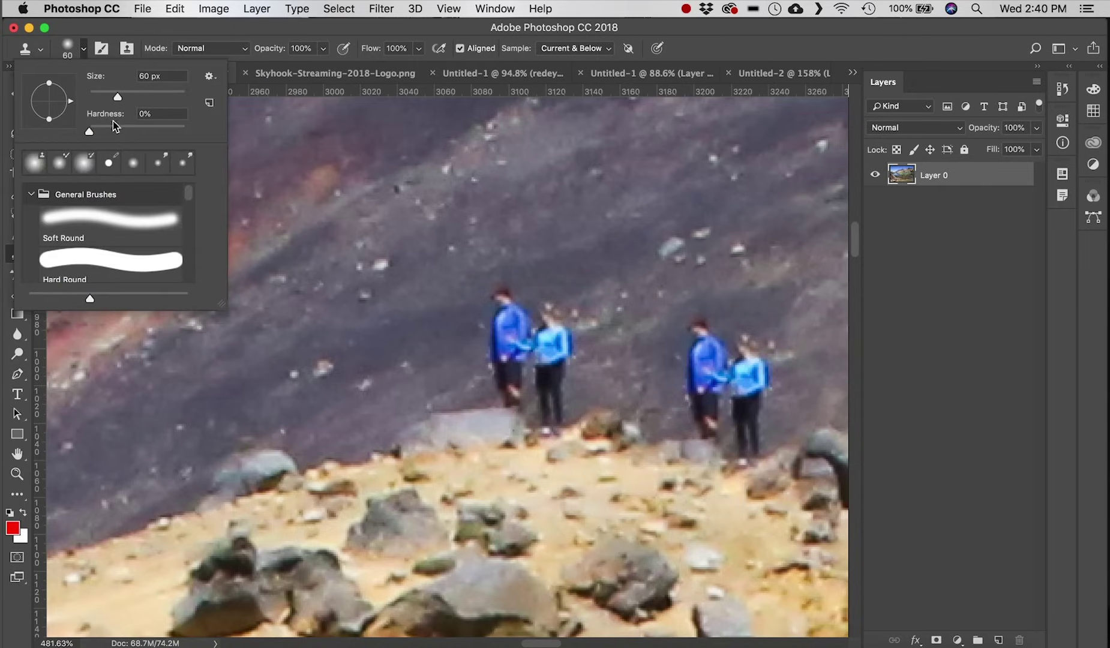
pyautogui.moveTo(111, 131)
pyautogui.mouseDown()
pyautogui.moveTo(178, 131)
pyautogui.moveTo(63, 128)
pyautogui.mouseUp()
pyautogui.click(69, 52)
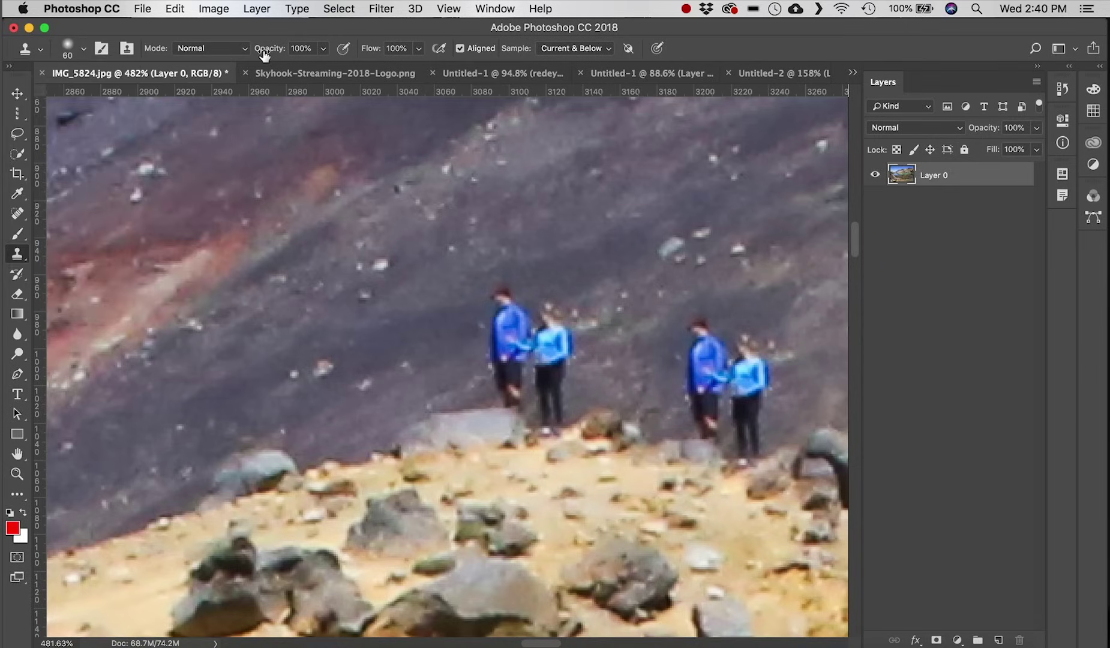
pyautogui.click(568, 48)
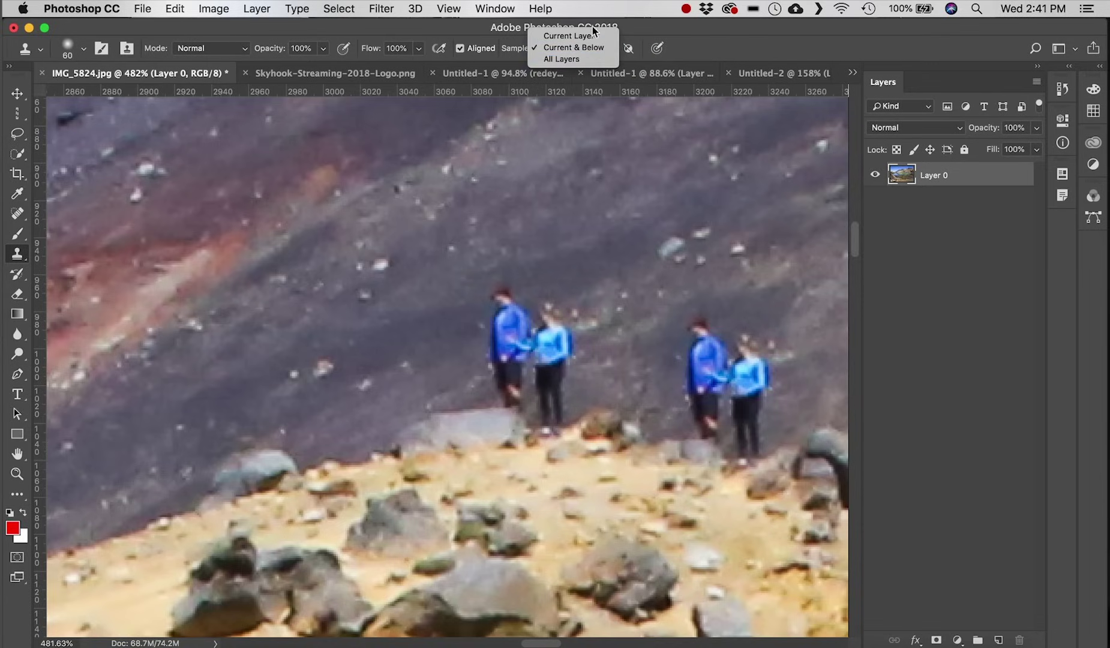
pyautogui.click(598, 141)
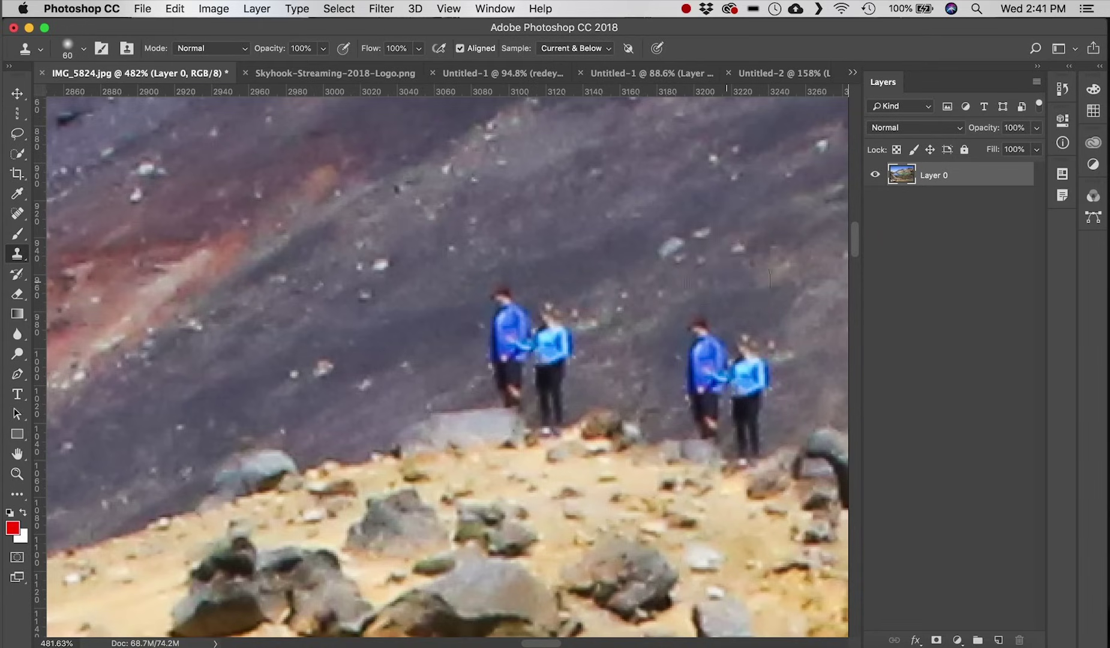
pyautogui.press('super+z')
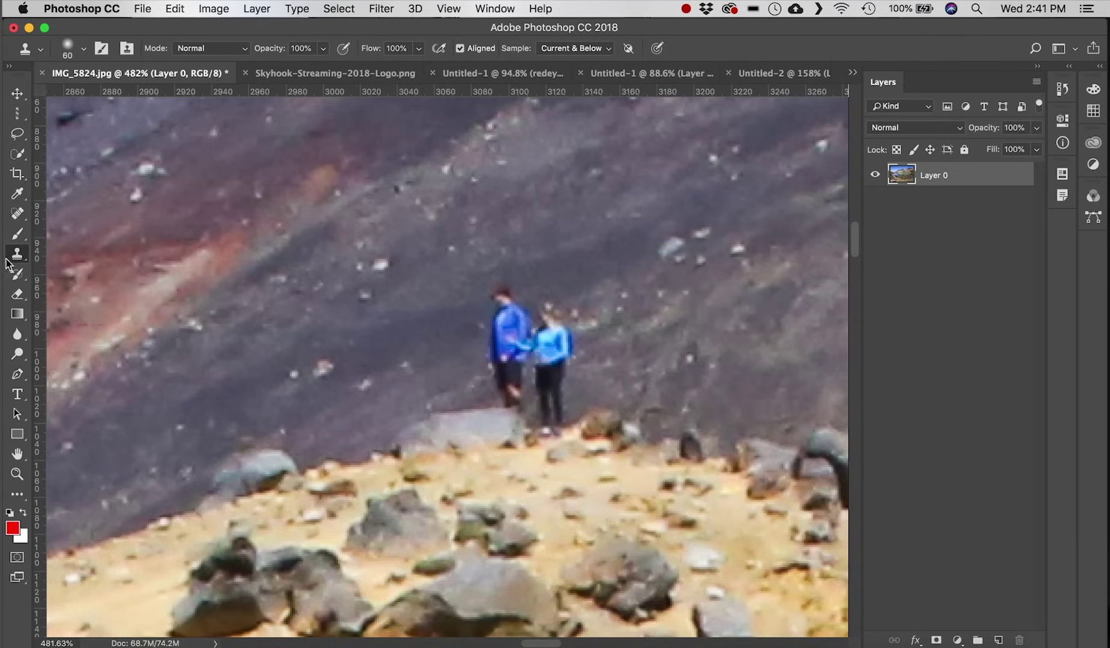
# - Activate the Pattern Stamp tool and switch to the cameraman portrait document that contains the redeye layer
pyautogui.rightClick(17, 266)
pyautogui.click(118, 264)
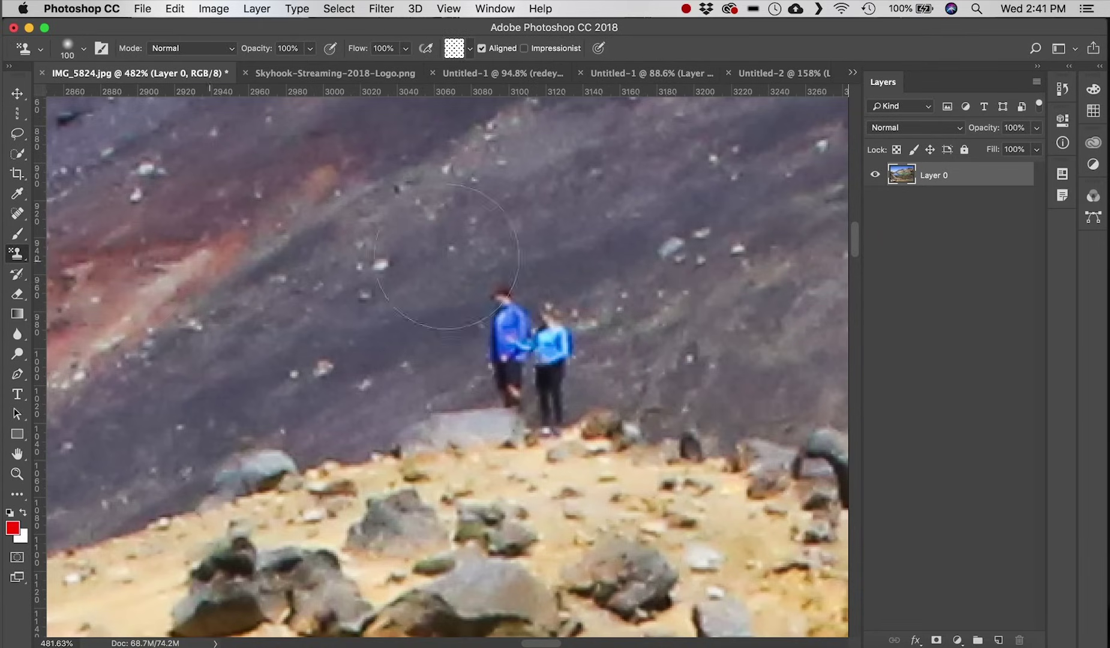
pyautogui.click(633, 72)
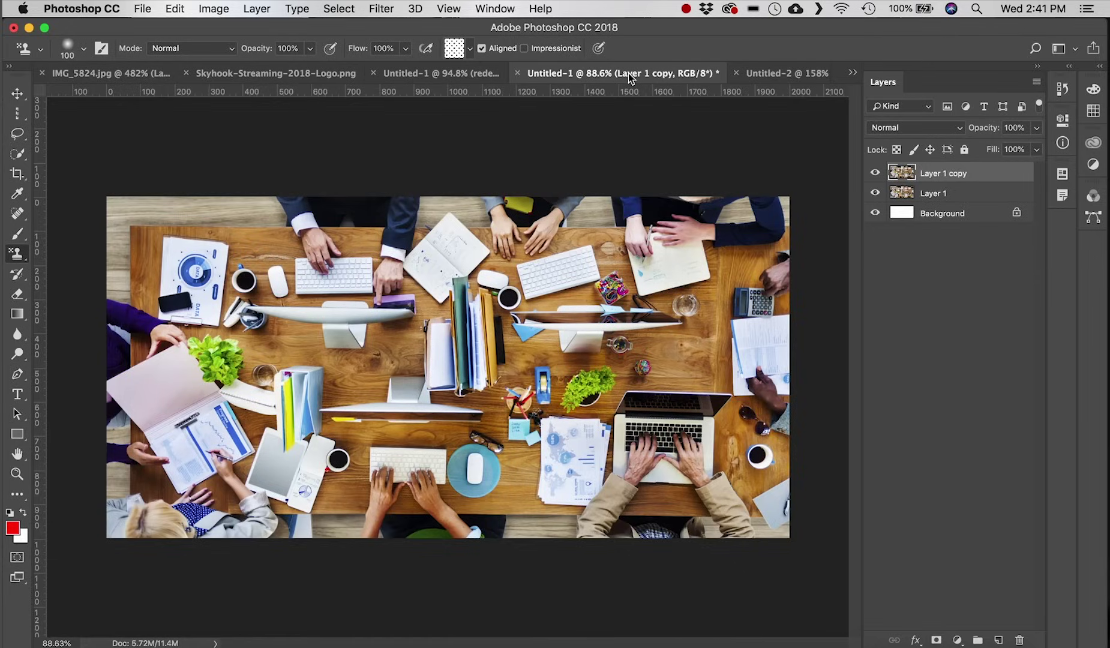
pyautogui.click(785, 75)
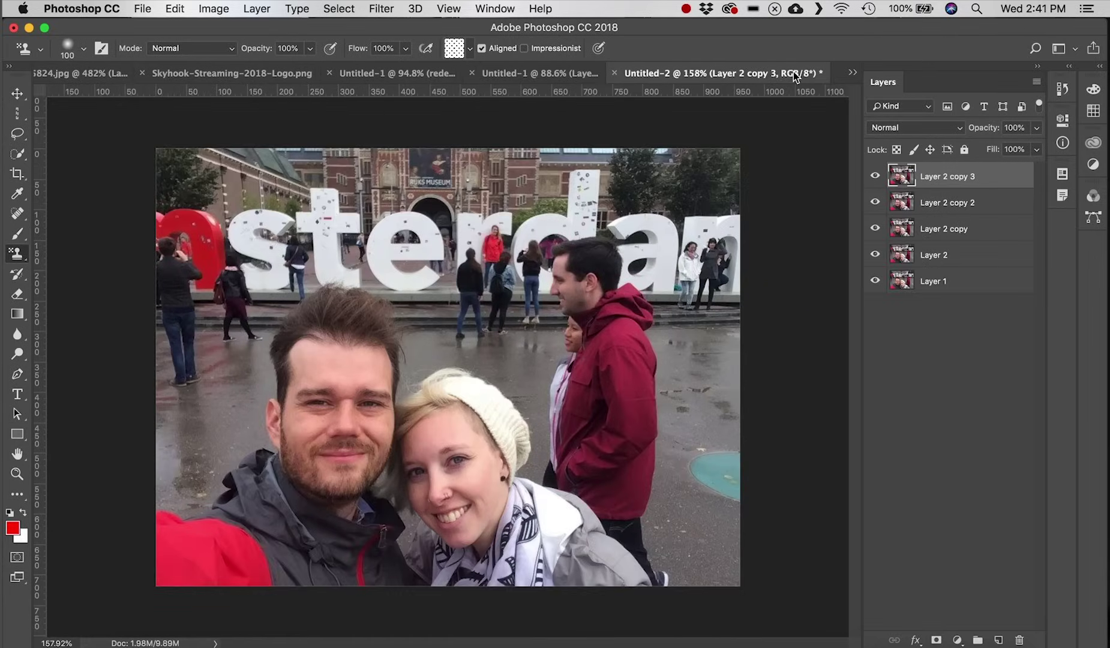
pyautogui.click(577, 75)
pyautogui.click(377, 74)
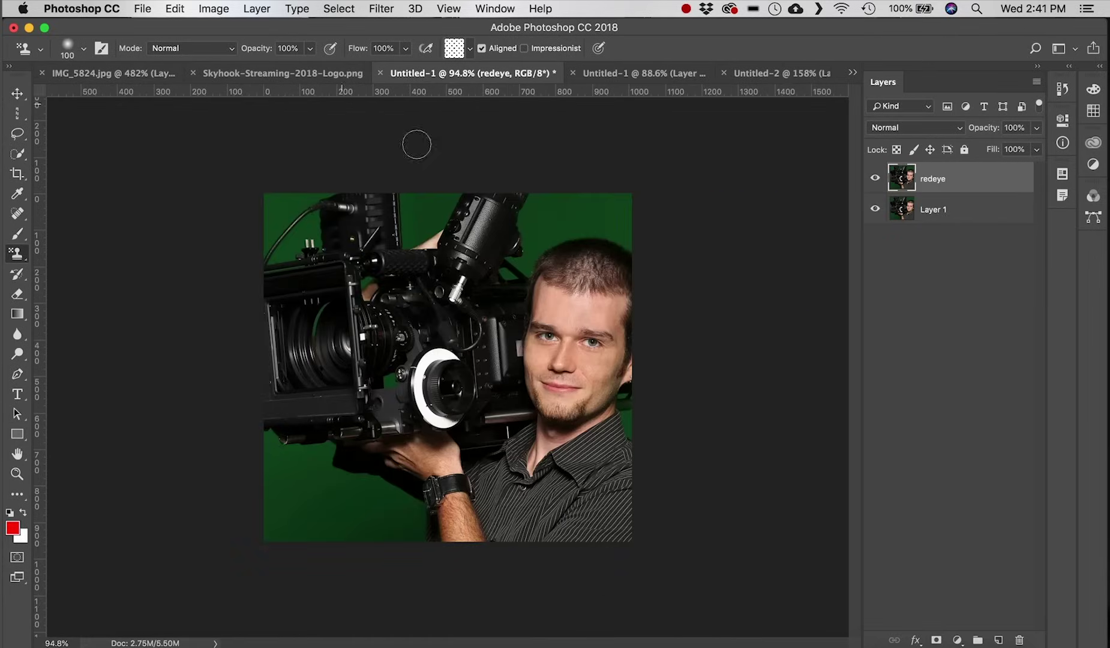
# - Add a new layer above redeye and paint the black-dot pattern over the man's face with the Pattern Stamp
pyautogui.scroll(5, 689, 302)
pyautogui.press('super+r')
pyautogui.moveTo(676, 306); pyautogui.dragTo(590, 306)
pyautogui.click(997, 641)
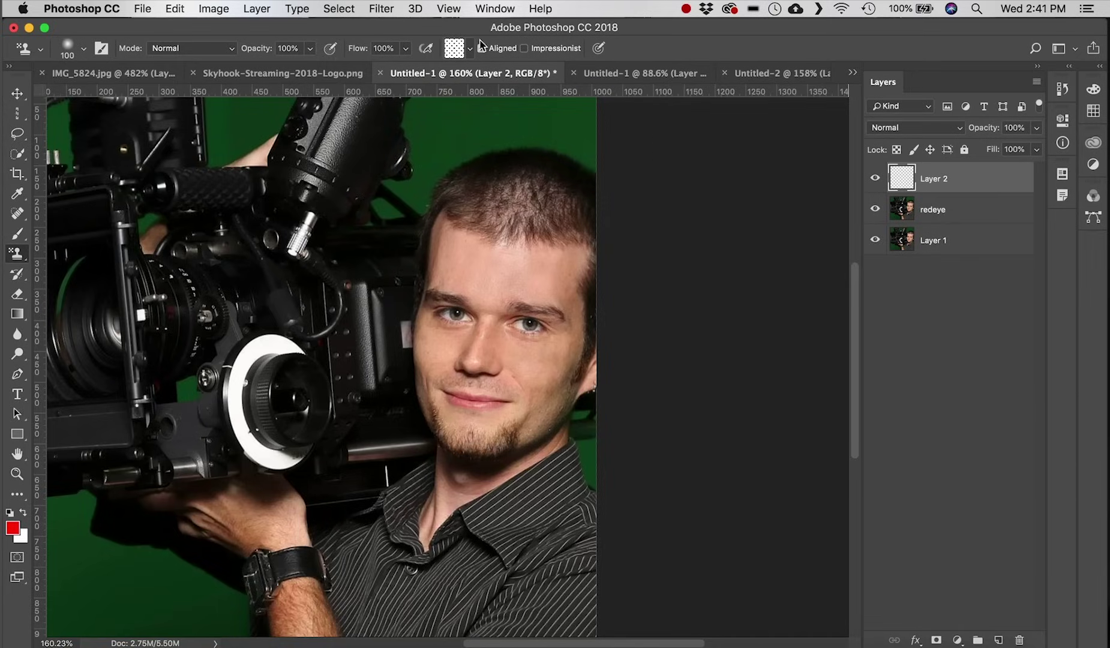
pyautogui.click(453, 51)
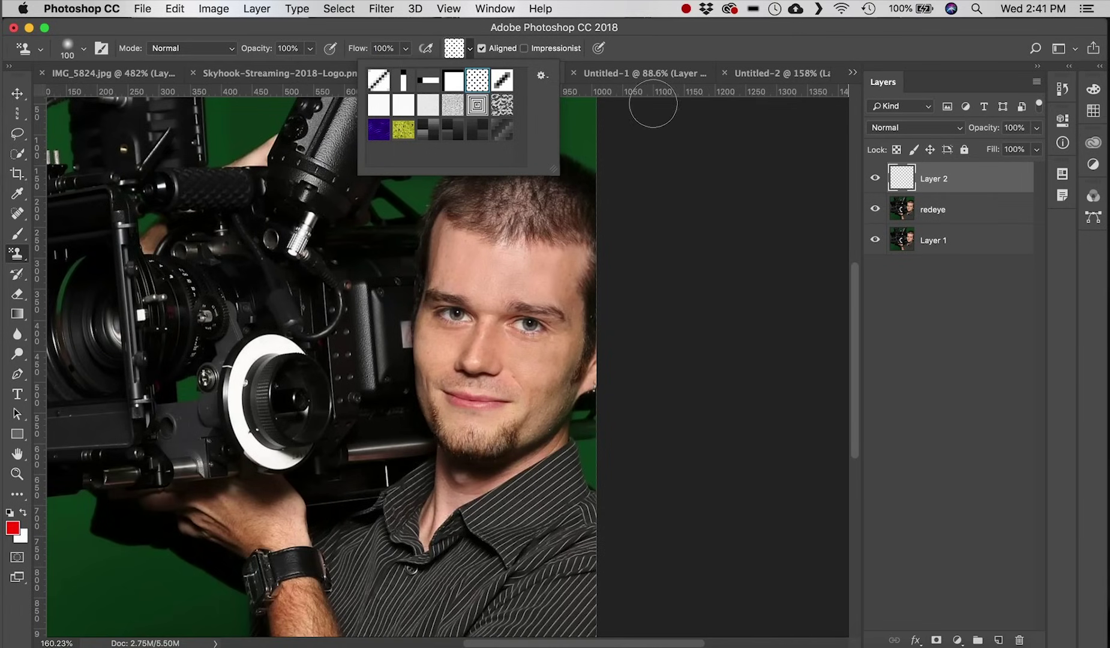
pyautogui.moveTo(483, 272)
pyautogui.mouseDown()
pyautogui.moveTo(558, 270)
pyautogui.moveTo(543, 369)
pyautogui.moveTo(516, 414)
pyautogui.moveTo(453, 412)
pyautogui.moveTo(446, 351)
pyautogui.moveTo(461, 249)
pyautogui.moveTo(455, 309)
pyautogui.moveTo(509, 311)
pyautogui.moveTo(480, 360)
pyautogui.moveTo(477, 301)
pyautogui.mouseUp()
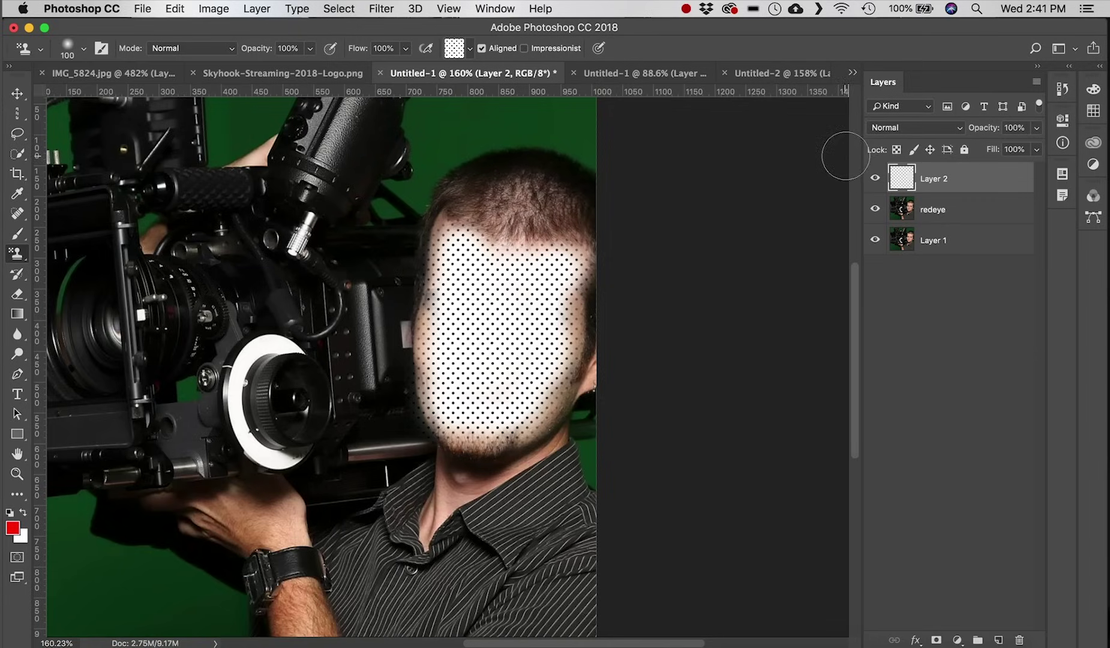
# - Set the blend mode of Layer 2 to Multiply and lower the layer's opacity
pyautogui.click(886, 127)
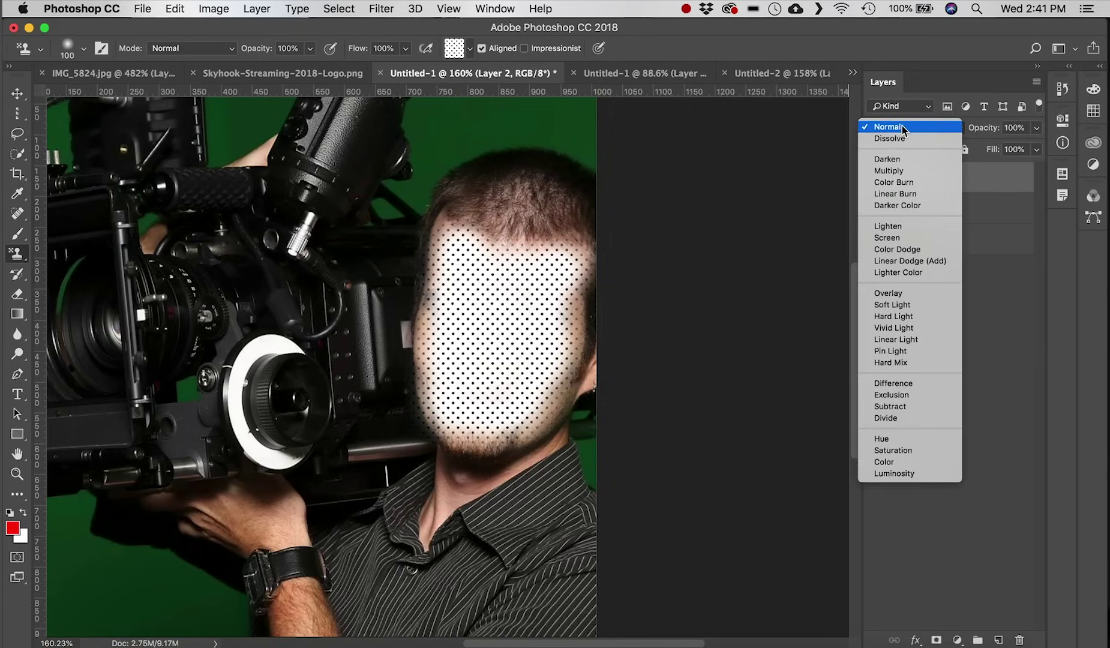
pyautogui.click(929, 171)
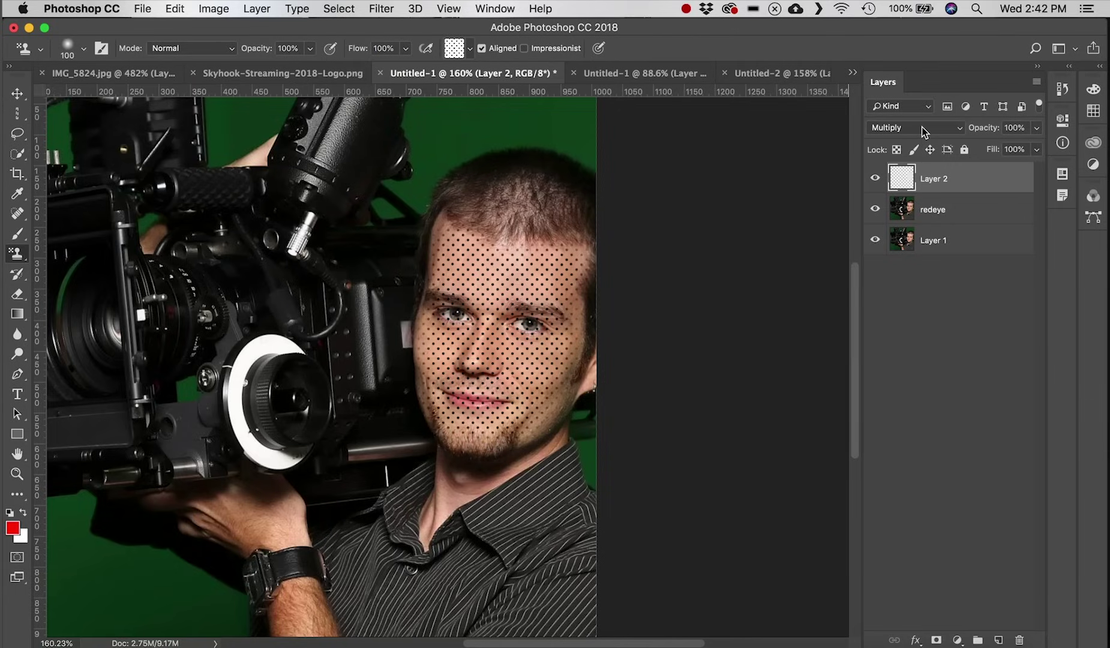
pyautogui.moveTo(987, 133); pyautogui.dragTo(929, 136)
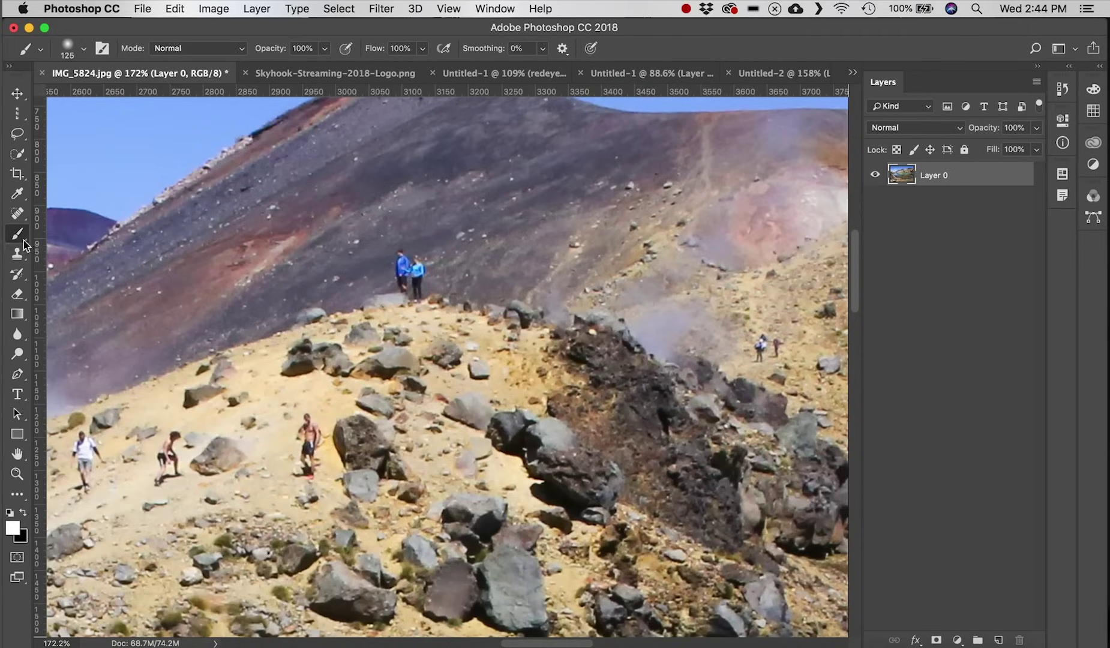
# - Remove the two hikers in blue on the ridge and the shirtless hiker on the slope with the Content-Aware Spot Healing Brush
pyautogui.click(20, 275)
pyautogui.rightClick(28, 279)
pyautogui.click(66, 273)
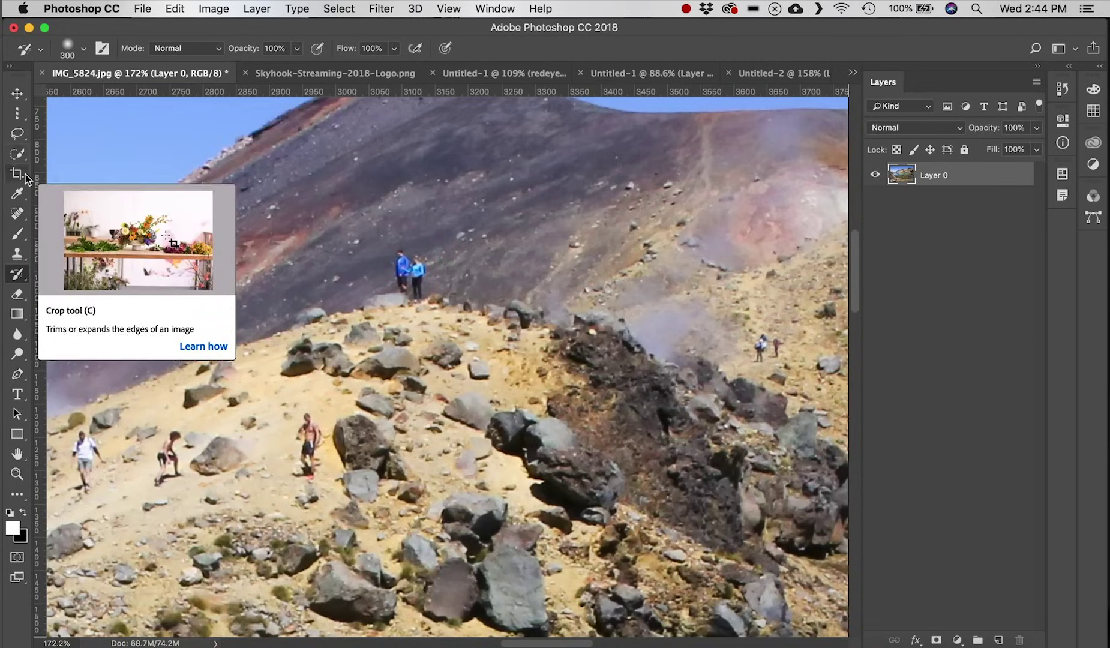
pyautogui.click(19, 214)
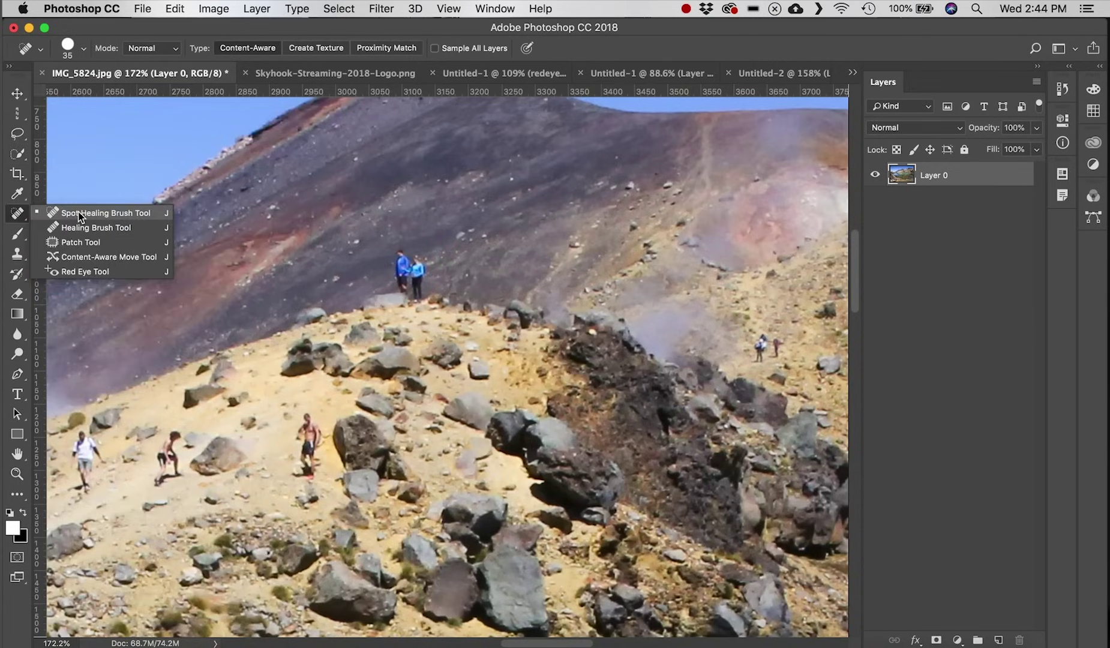
pyautogui.click(80, 217)
pyautogui.moveTo(401, 247)
pyautogui.mouseDown()
pyautogui.moveTo(406, 291)
pyautogui.moveTo(420, 289)
pyautogui.moveTo(418, 249)
pyautogui.mouseUp()
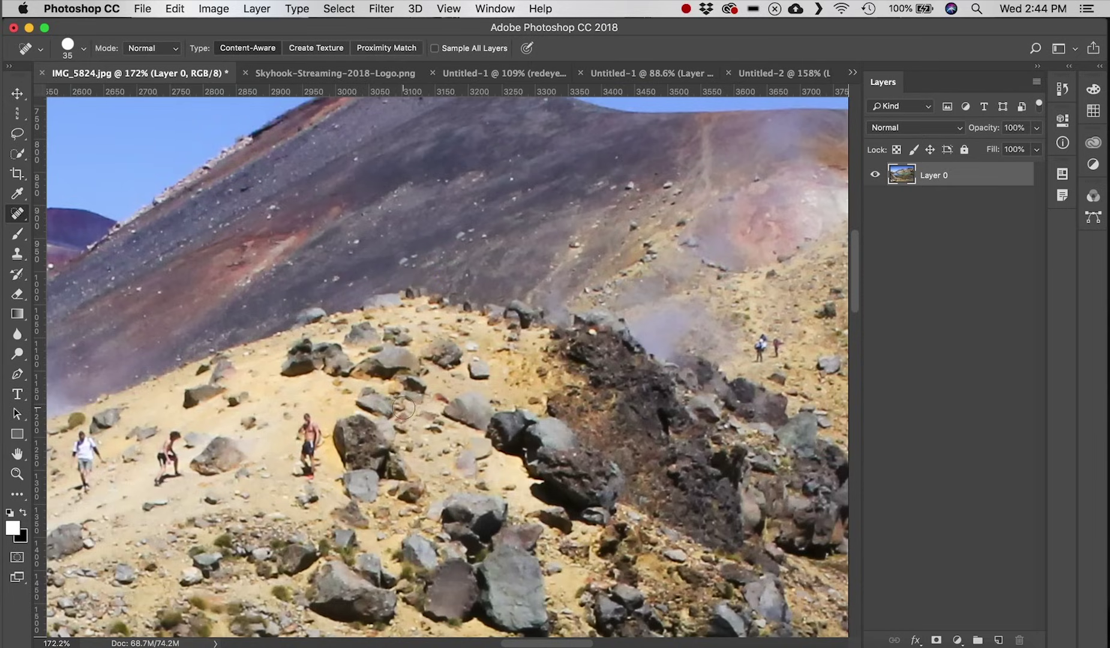
pyautogui.moveTo(304, 420); pyautogui.dragTo(315, 488)
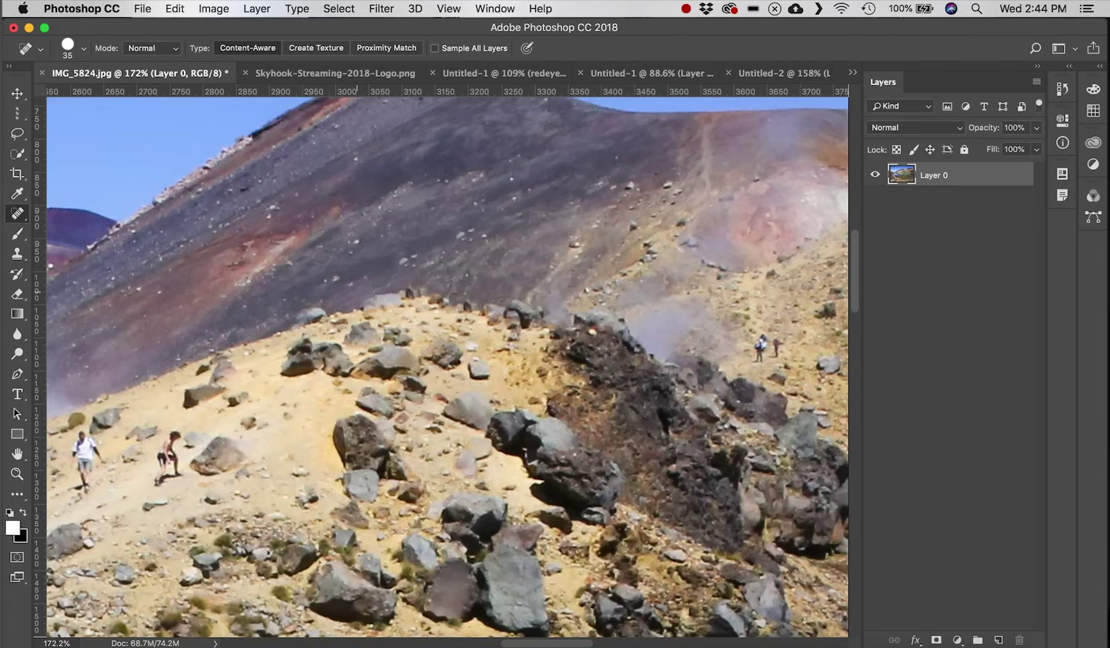
# - Restore the two hikers in blue on the ridge with the History Brush
pyautogui.click(18, 274)
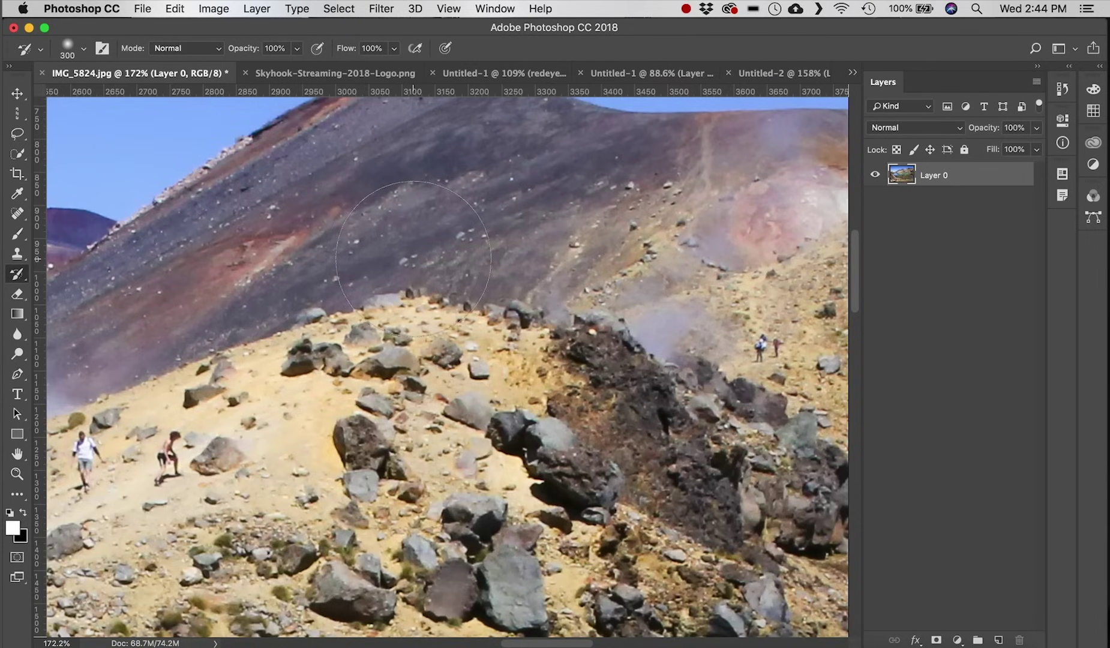
pyautogui.click(412, 259)
pyautogui.press('super+0')
# - Paint over the sky and the rocks of the lake photo with the Art History Brush using the Dab style
pyautogui.moveTo(17, 274); pyautogui.dragTo(116, 277)
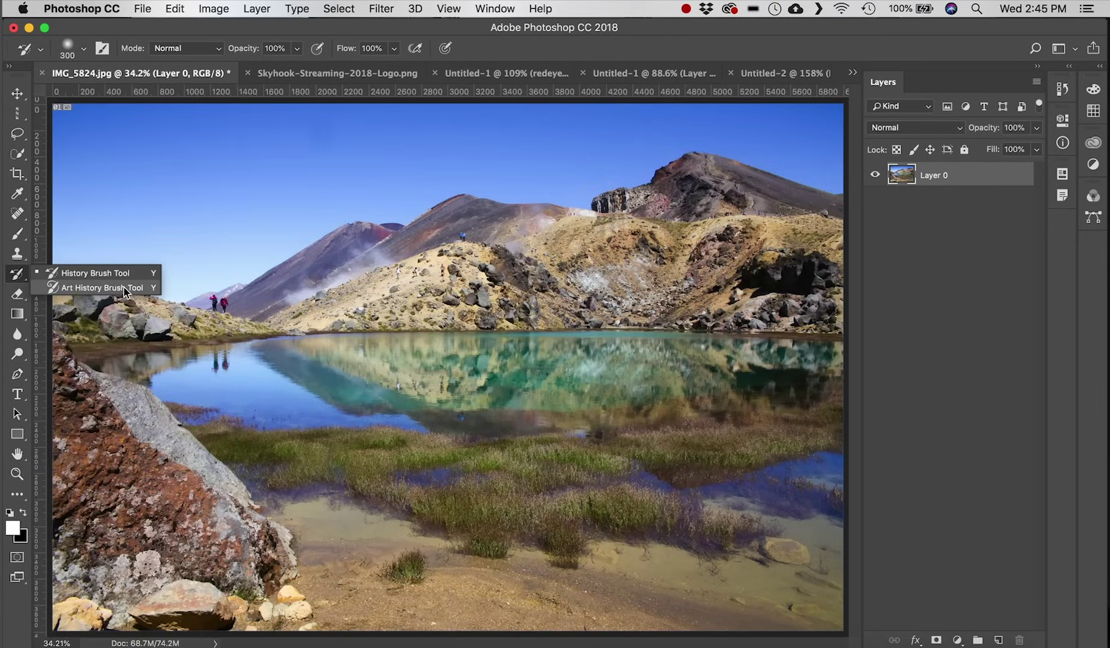
pyautogui.click(124, 287)
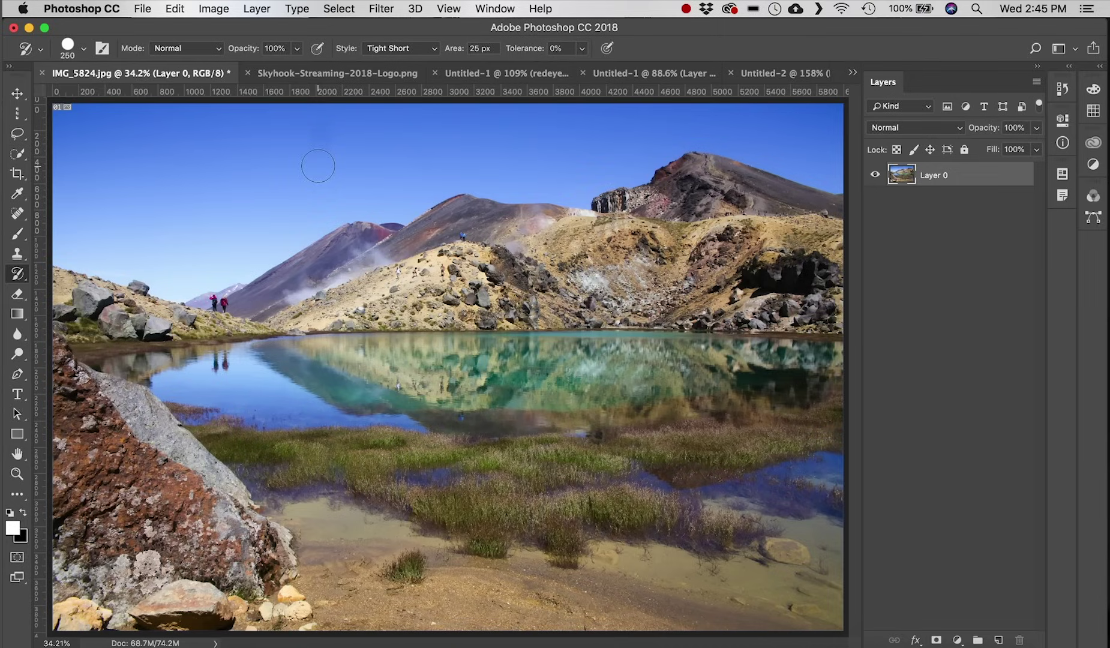
pyautogui.click(411, 48)
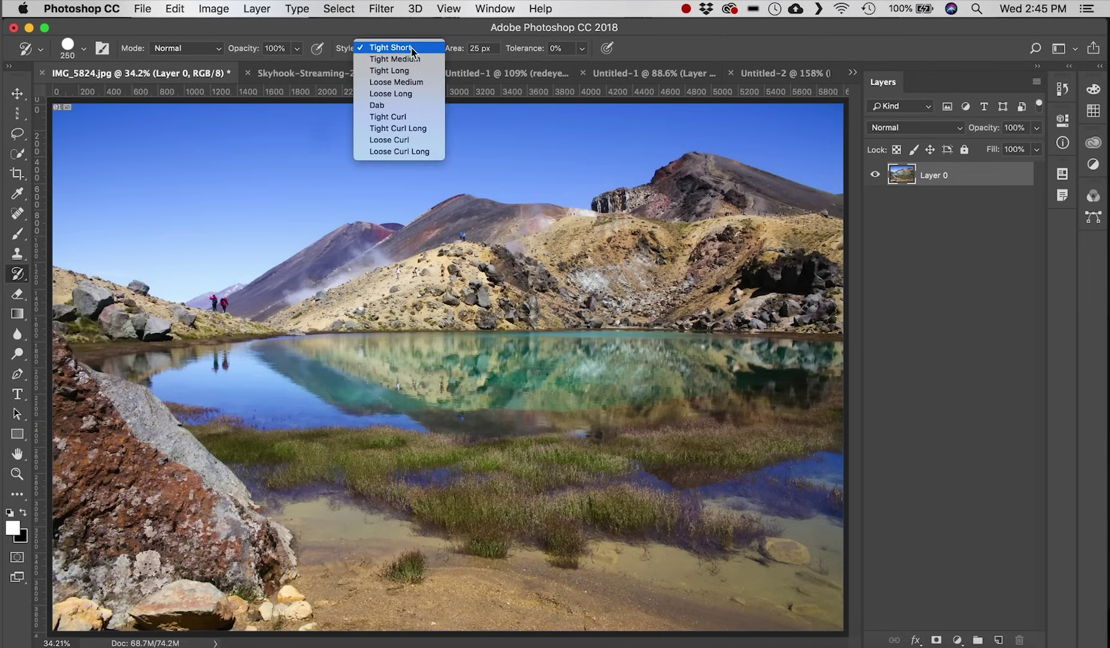
pyautogui.click(408, 107)
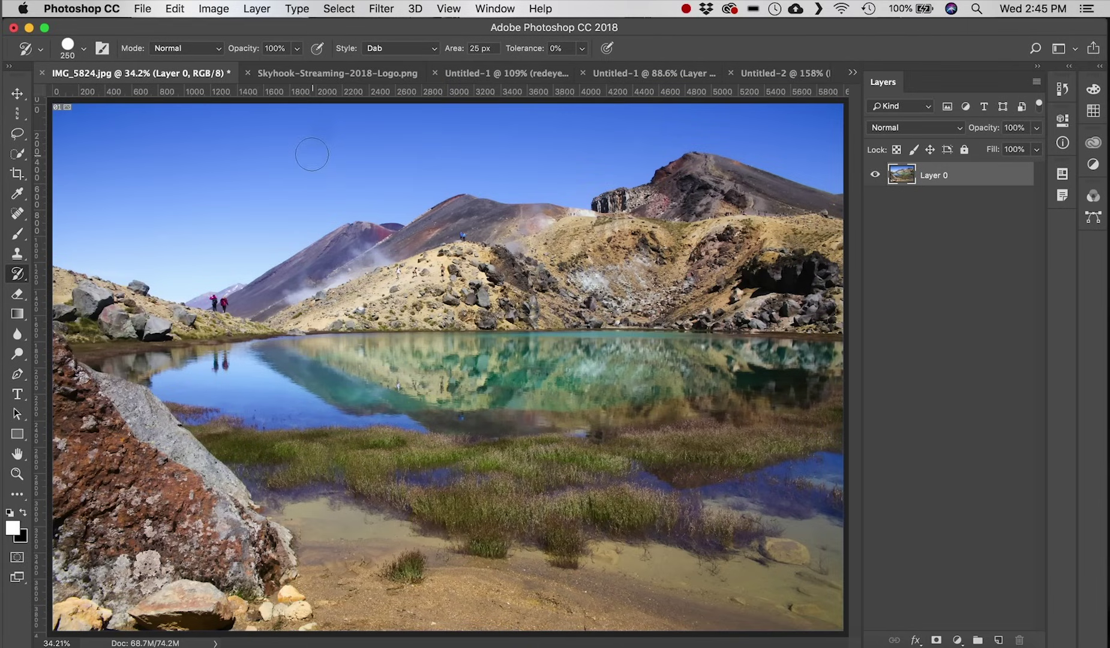
pyautogui.moveTo(281, 151); pyautogui.dragTo(216, 148)
pyautogui.moveTo(55, 129); pyautogui.dragTo(384, 123)
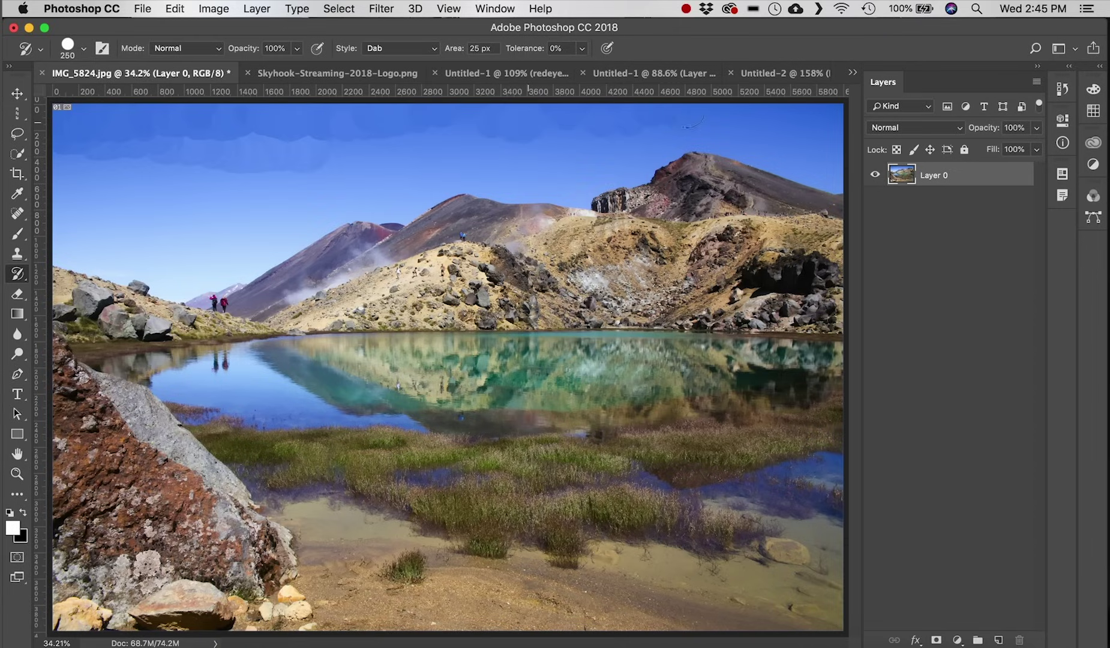
pyautogui.moveTo(825, 150)
pyautogui.mouseDown()
pyautogui.moveTo(839, 175)
pyautogui.moveTo(774, 151)
pyautogui.moveTo(739, 136)
pyautogui.mouseUp()
pyautogui.moveTo(619, 167)
pyautogui.mouseDown()
pyautogui.moveTo(474, 171)
pyautogui.moveTo(538, 178)
pyautogui.moveTo(470, 198)
pyautogui.moveTo(416, 186)
pyautogui.moveTo(395, 202)
pyautogui.moveTo(307, 195)
pyautogui.moveTo(349, 206)
pyautogui.moveTo(250, 235)
pyautogui.moveTo(304, 234)
pyautogui.moveTo(200, 275)
pyautogui.moveTo(75, 240)
pyautogui.mouseUp()
pyautogui.moveTo(102, 186)
pyautogui.mouseDown()
pyautogui.moveTo(72, 153)
pyautogui.moveTo(90, 189)
pyautogui.moveTo(252, 183)
pyautogui.moveTo(191, 217)
pyautogui.moveTo(134, 225)
pyautogui.moveTo(309, 168)
pyautogui.moveTo(369, 175)
pyautogui.moveTo(112, 268)
pyautogui.mouseUp()
pyautogui.moveTo(47, 283)
pyautogui.mouseDown()
pyautogui.moveTo(55, 276)
pyautogui.moveTo(270, 342)
pyautogui.moveTo(144, 336)
pyautogui.moveTo(45, 313)
pyautogui.moveTo(133, 339)
pyautogui.moveTo(65, 338)
pyautogui.moveTo(74, 378)
pyautogui.moveTo(213, 491)
pyautogui.moveTo(300, 614)
pyautogui.moveTo(66, 609)
pyautogui.moveTo(252, 591)
pyautogui.moveTo(66, 395)
pyautogui.moveTo(127, 515)
pyautogui.moveTo(177, 555)
pyautogui.moveTo(108, 441)
pyautogui.moveTo(69, 516)
pyautogui.moveTo(57, 444)
pyautogui.moveTo(99, 585)
pyautogui.moveTo(150, 528)
pyautogui.moveTo(78, 515)
pyautogui.moveTo(262, 552)
pyautogui.mouseUp()
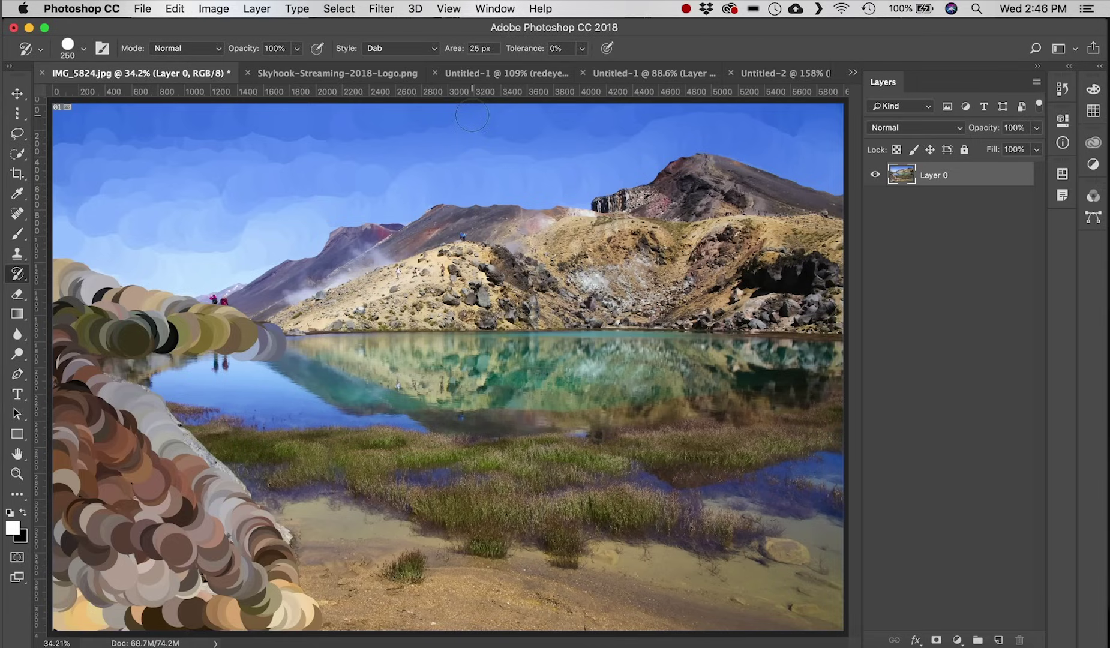
# - Undo the Art History Brush strokes on the lake photo
pyautogui.press('super+alt+z')
pyautogui.press('super+alt+z')
pyautogui.press('super+alt+z')
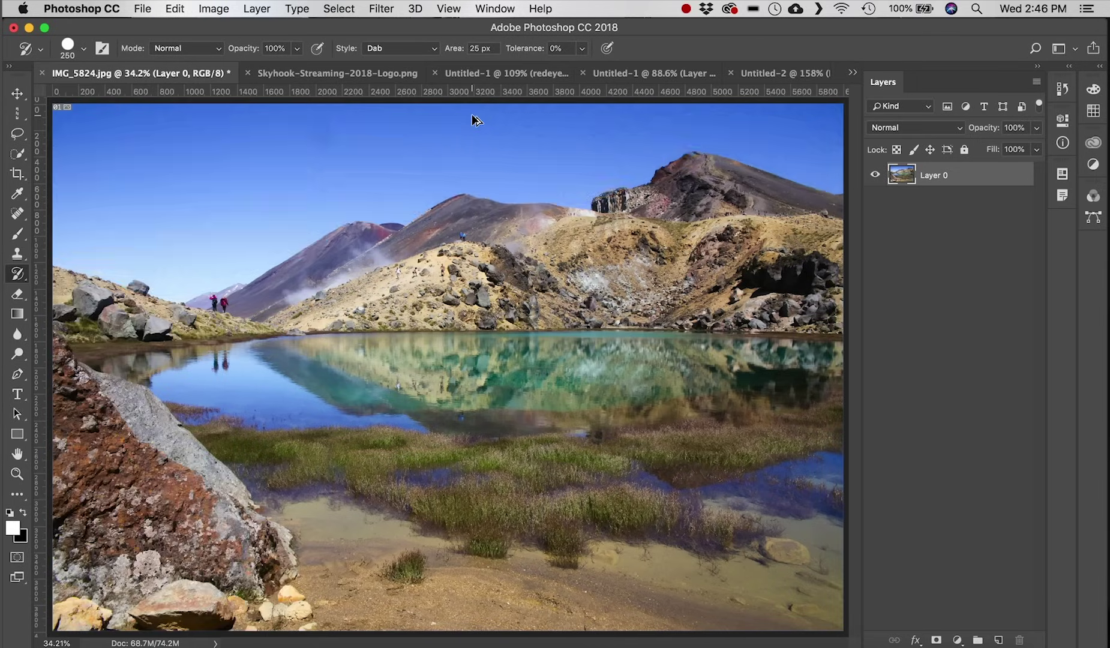
# - Try erasing parts of the sky and mountains with the Eraser using a 300 px brush, and undo the erasing
pyautogui.rightClick(19, 274)
pyautogui.click(19, 294)
pyautogui.rightClick(22, 293)
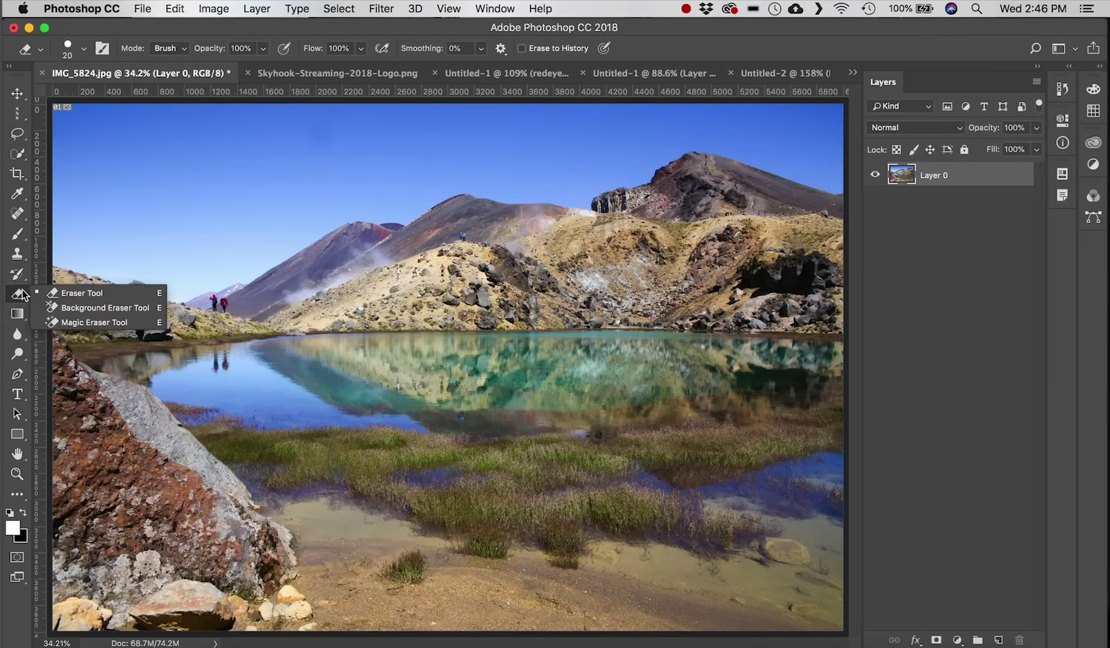
pyautogui.click(71, 293)
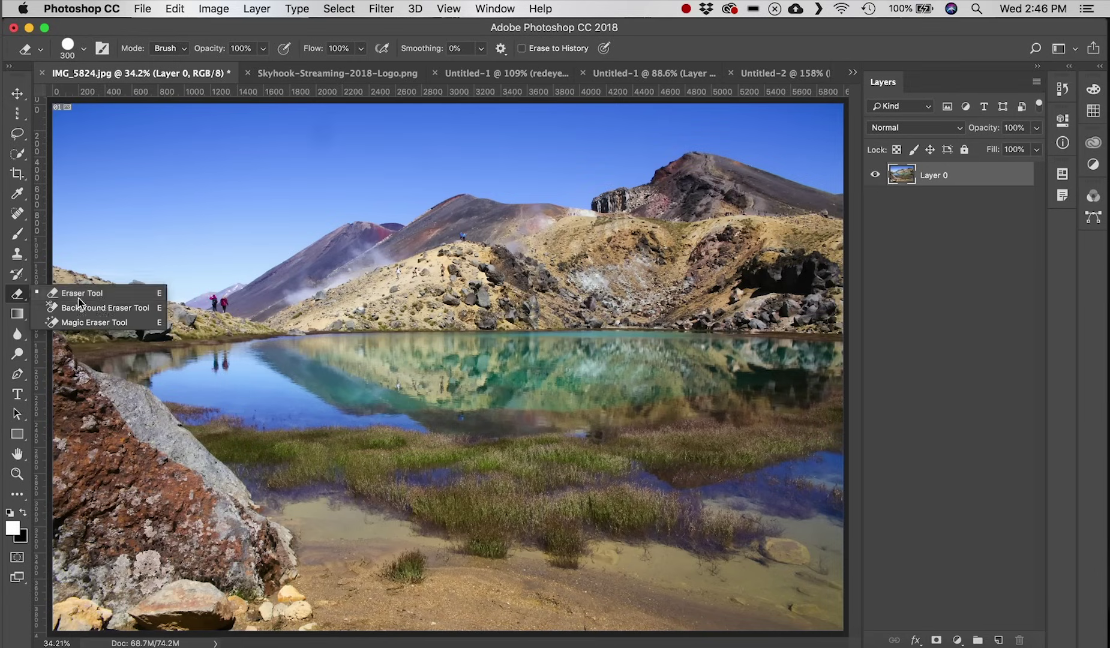
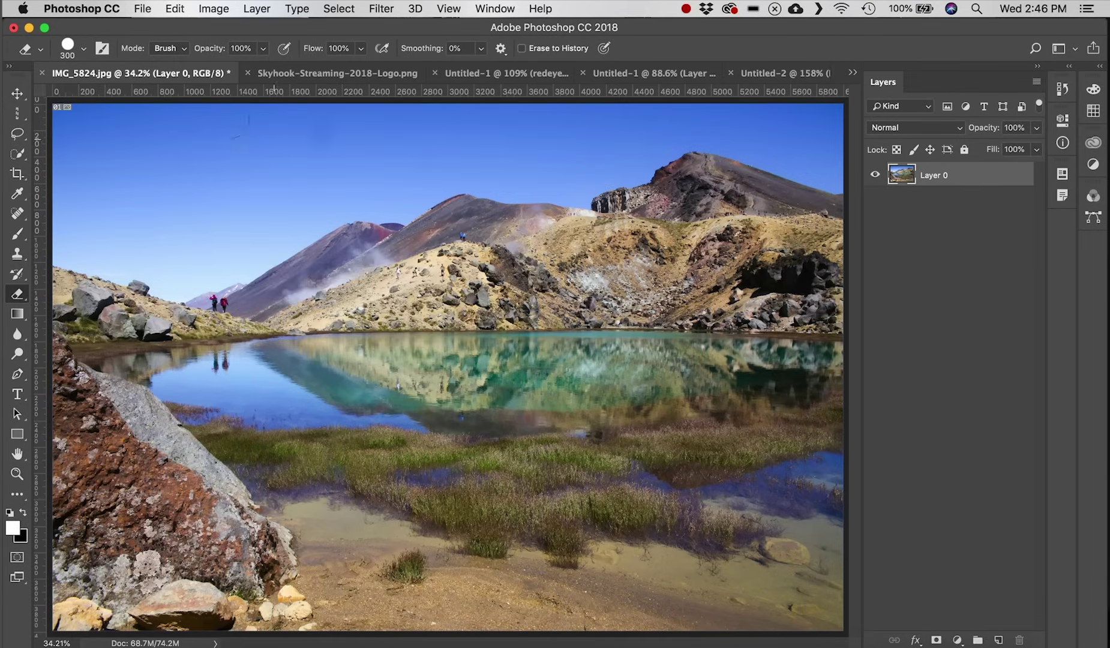
pyautogui.click(67, 48)
pyautogui.moveTo(167, 132); pyautogui.dragTo(117, 126)
pyautogui.moveTo(420, 177)
pyautogui.mouseDown()
pyautogui.moveTo(523, 194)
pyautogui.moveTo(445, 188)
pyautogui.moveTo(446, 179)
pyautogui.moveTo(489, 205)
pyautogui.moveTo(556, 196)
pyautogui.moveTo(480, 252)
pyautogui.mouseUp()
pyautogui.press('super+z')
pyautogui.click(173, 52)
pyautogui.click(259, 51)
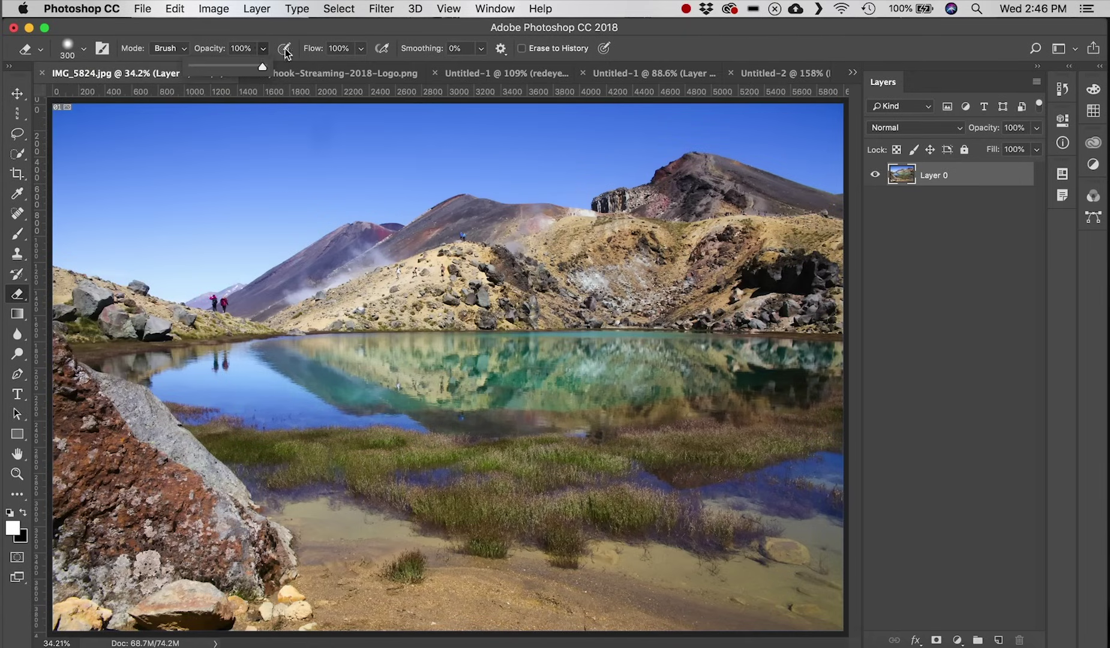
pyautogui.click(318, 50)
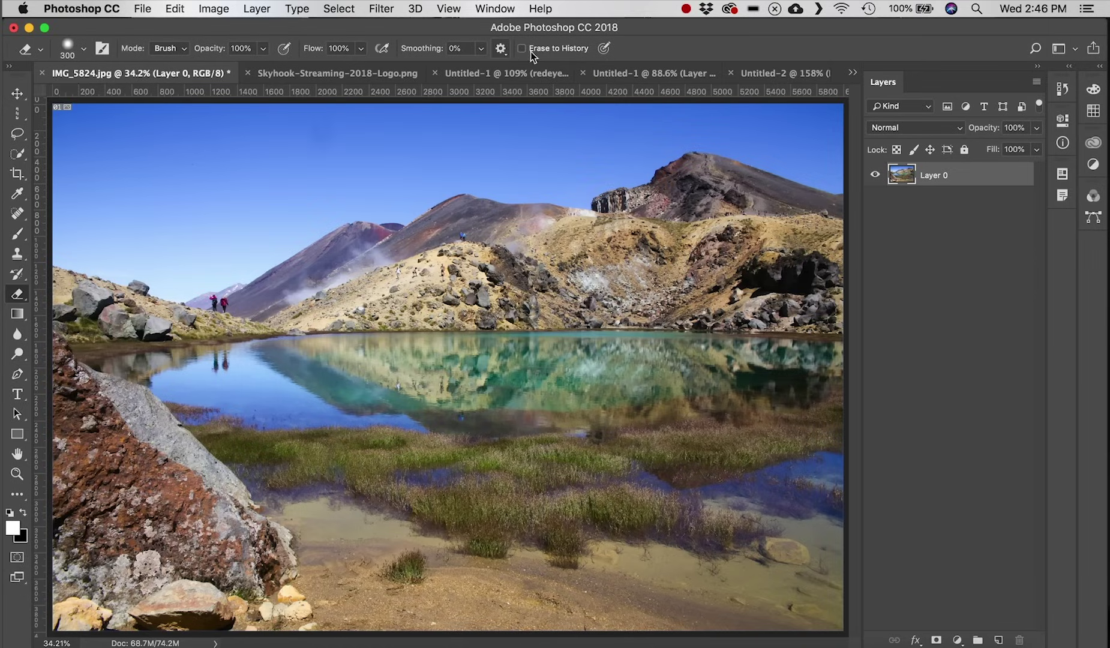
# - Erase the white background around the S ribbon in the Skyhook logo with the Background Eraser at 50% tolerance and Contiguous limits
pyautogui.click(27, 298)
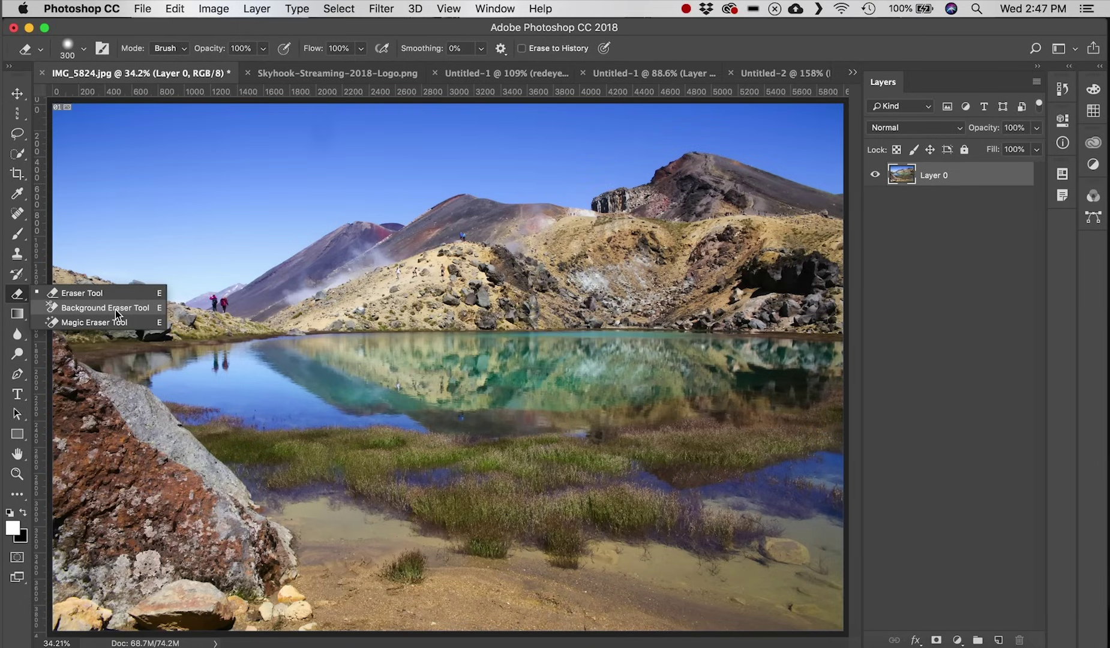
pyautogui.click(115, 309)
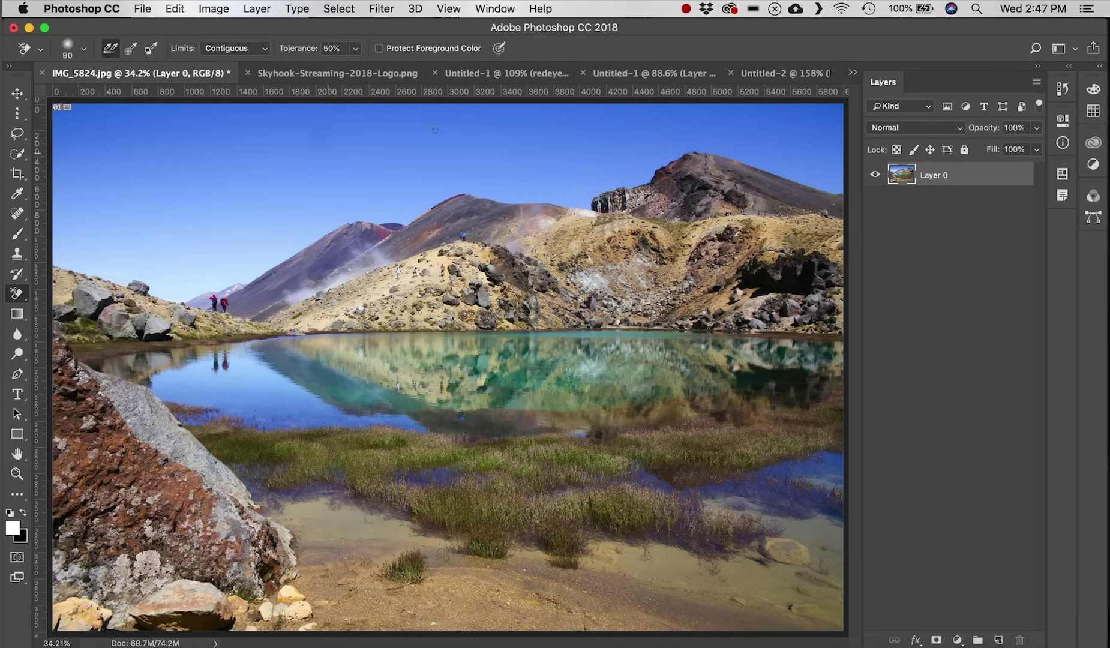
pyautogui.click(351, 73)
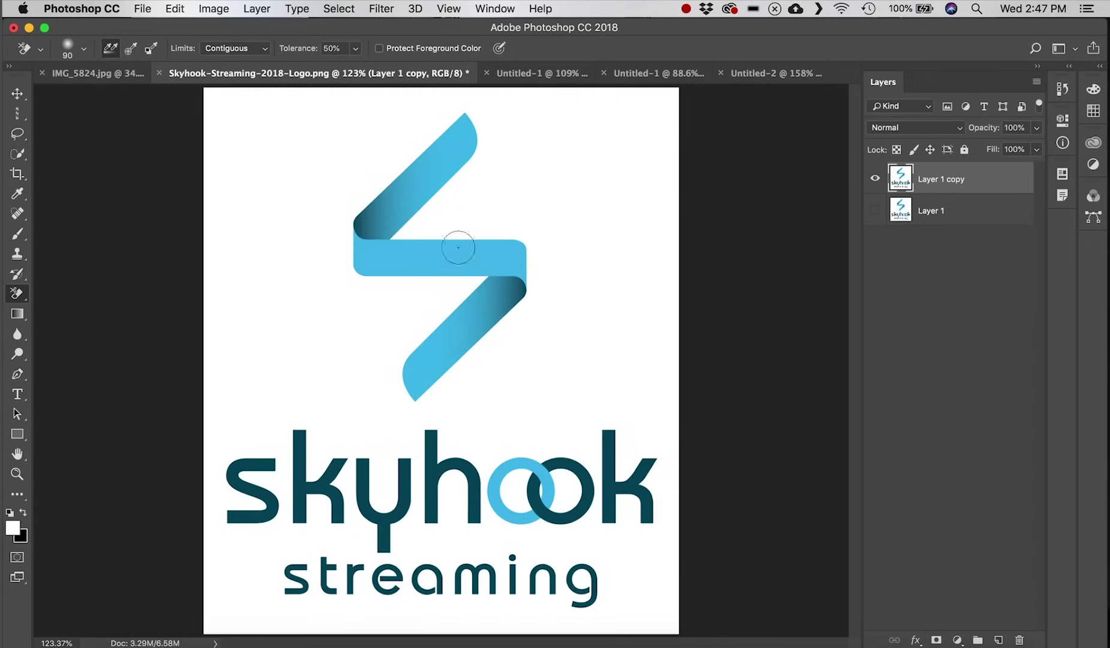
pyautogui.scroll(3, 499, 204)
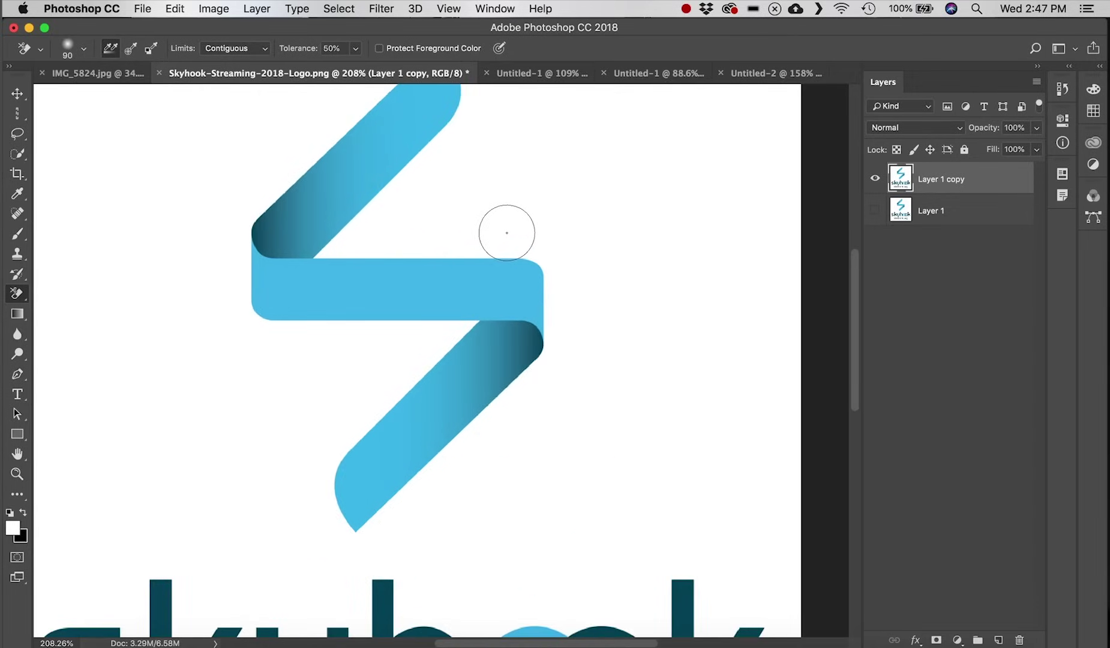
pyautogui.moveTo(510, 232)
pyautogui.mouseDown()
pyautogui.moveTo(353, 237)
pyautogui.moveTo(446, 144)
pyautogui.moveTo(420, 192)
pyautogui.moveTo(464, 119)
pyautogui.moveTo(449, 172)
pyautogui.moveTo(481, 113)
pyautogui.moveTo(444, 189)
pyautogui.moveTo(505, 193)
pyautogui.moveTo(468, 179)
pyautogui.moveTo(500, 128)
pyautogui.moveTo(499, 162)
pyautogui.moveTo(540, 215)
pyautogui.moveTo(504, 224)
pyautogui.moveTo(558, 255)
pyautogui.moveTo(582, 297)
pyautogui.moveTo(565, 278)
pyautogui.moveTo(541, 396)
pyautogui.moveTo(567, 394)
pyautogui.moveTo(533, 395)
pyautogui.moveTo(499, 448)
pyautogui.moveTo(532, 414)
pyautogui.moveTo(501, 427)
pyautogui.moveTo(459, 474)
pyautogui.moveTo(484, 458)
pyautogui.moveTo(403, 498)
pyautogui.moveTo(378, 545)
pyautogui.moveTo(328, 547)
pyautogui.moveTo(305, 511)
pyautogui.moveTo(316, 518)
pyautogui.moveTo(327, 501)
pyautogui.moveTo(320, 421)
pyautogui.moveTo(324, 444)
pyautogui.moveTo(385, 356)
pyautogui.moveTo(383, 381)
pyautogui.moveTo(450, 325)
pyautogui.moveTo(469, 323)
pyautogui.moveTo(299, 333)
pyautogui.moveTo(229, 318)
pyautogui.moveTo(220, 308)
pyautogui.moveTo(236, 195)
pyautogui.moveTo(220, 273)
pyautogui.moveTo(237, 169)
pyautogui.moveTo(218, 274)
pyautogui.moveTo(241, 199)
pyautogui.moveTo(256, 310)
pyautogui.moveTo(324, 186)
pyautogui.moveTo(431, 169)
pyautogui.moveTo(305, 267)
pyautogui.moveTo(473, 161)
pyautogui.mouseUp()
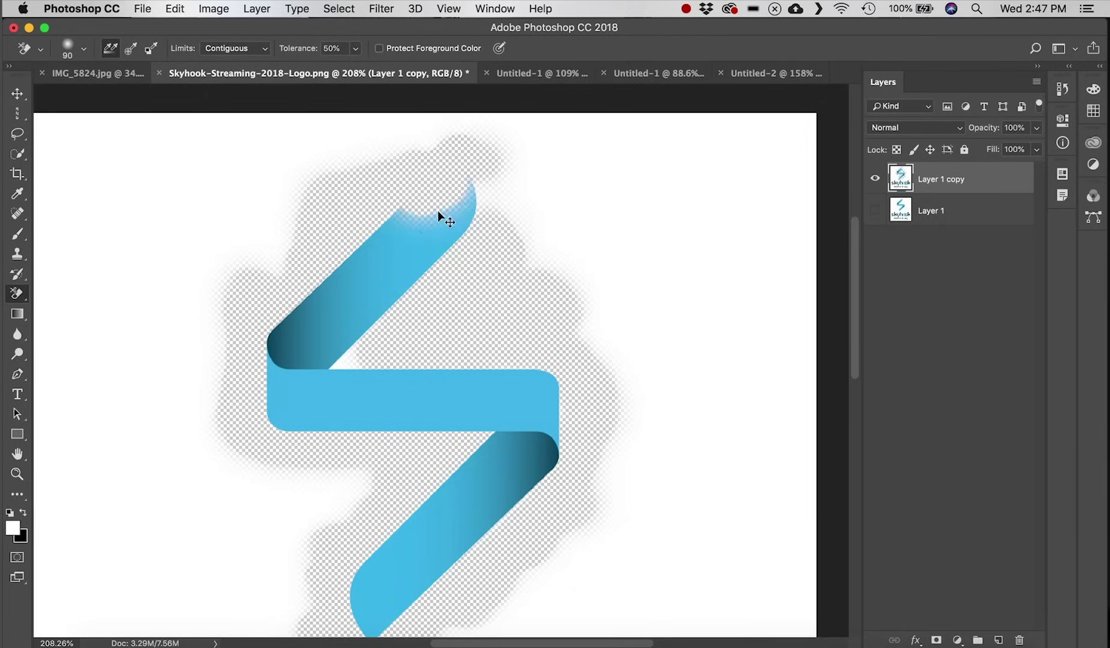
pyautogui.press('super+alt+z')
pyautogui.moveTo(301, 250)
pyautogui.mouseDown()
pyautogui.moveTo(256, 314)
pyautogui.moveTo(283, 270)
pyautogui.moveTo(258, 298)
pyautogui.moveTo(316, 254)
pyautogui.moveTo(263, 309)
pyautogui.moveTo(434, 144)
pyautogui.moveTo(467, 142)
pyautogui.moveTo(505, 229)
pyautogui.moveTo(536, 219)
pyautogui.moveTo(502, 156)
pyautogui.moveTo(421, 211)
pyautogui.mouseUp()
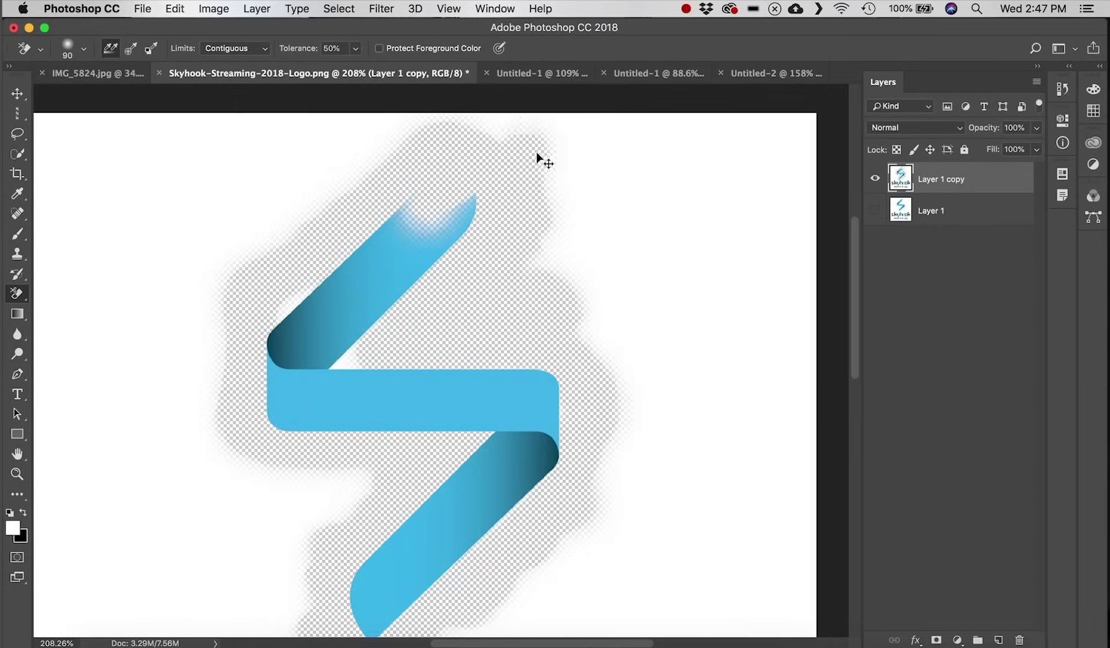
# - Undo all the Background Eraser strokes around the S ribbon
pyautogui.press('super+z')
pyautogui.press('alt+super+z')
pyautogui.press('alt+super+z')
pyautogui.press('alt+super+z')
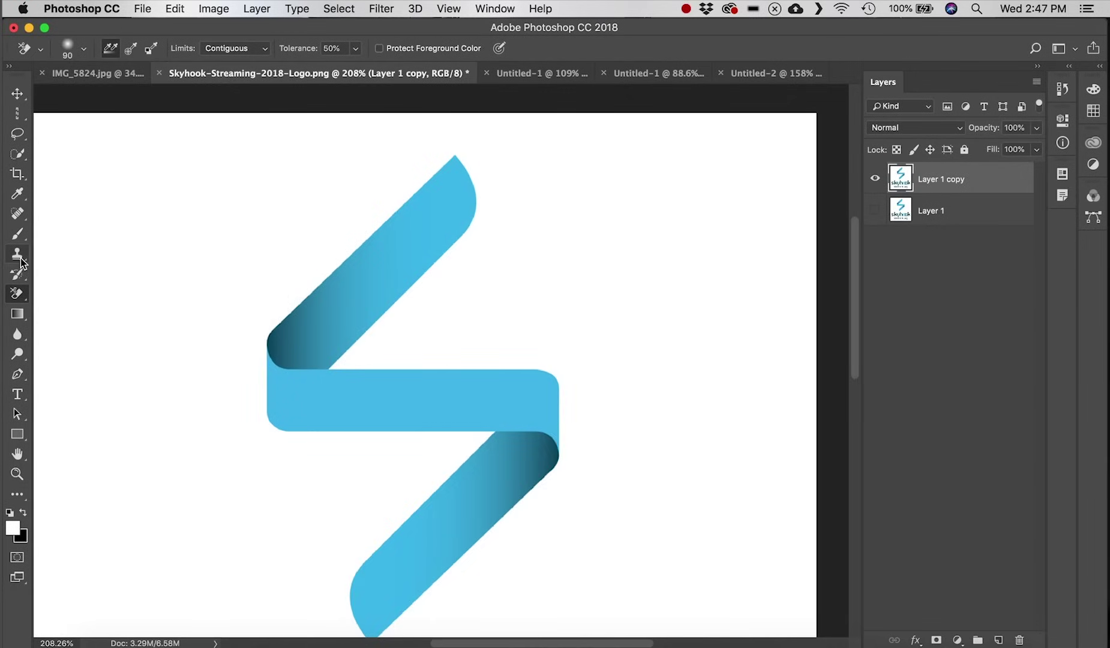
# - Erase the light blue areas of the S ribbon and the letter y with the Magic Eraser at tolerance 32
pyautogui.moveTo(17, 293); pyautogui.dragTo(157, 303)
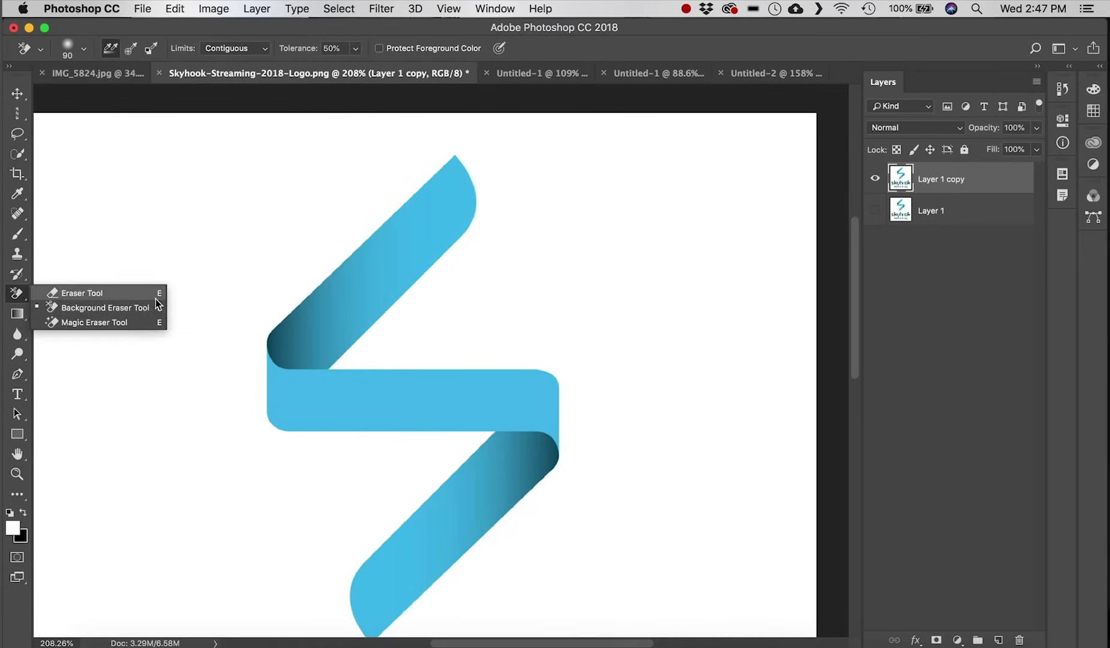
pyautogui.click(132, 325)
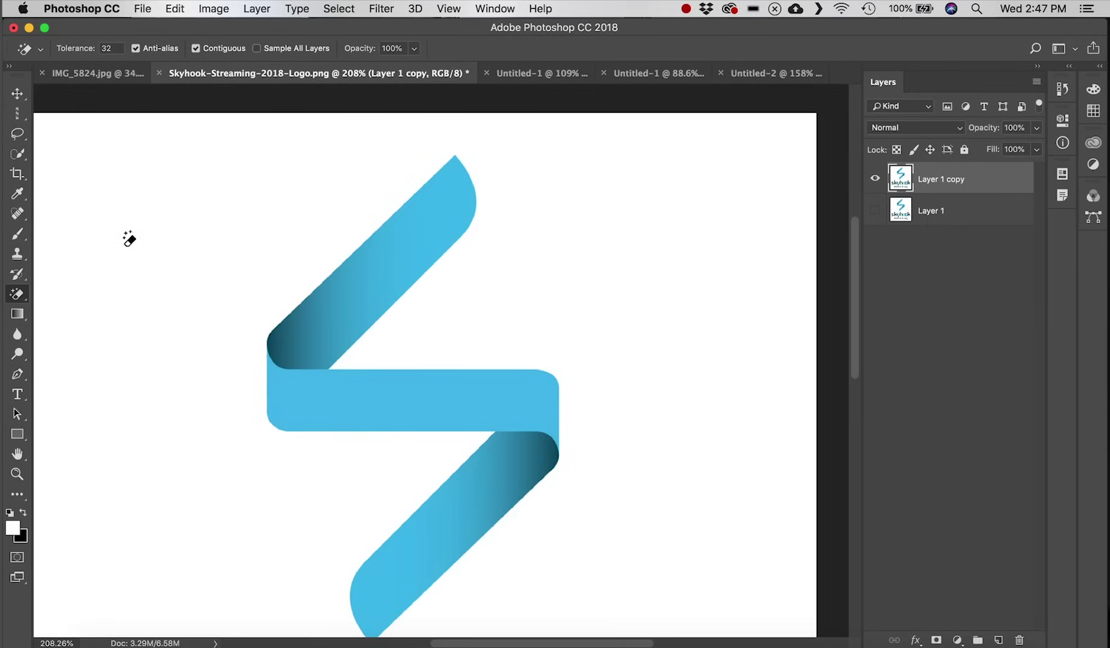
pyautogui.click(392, 277)
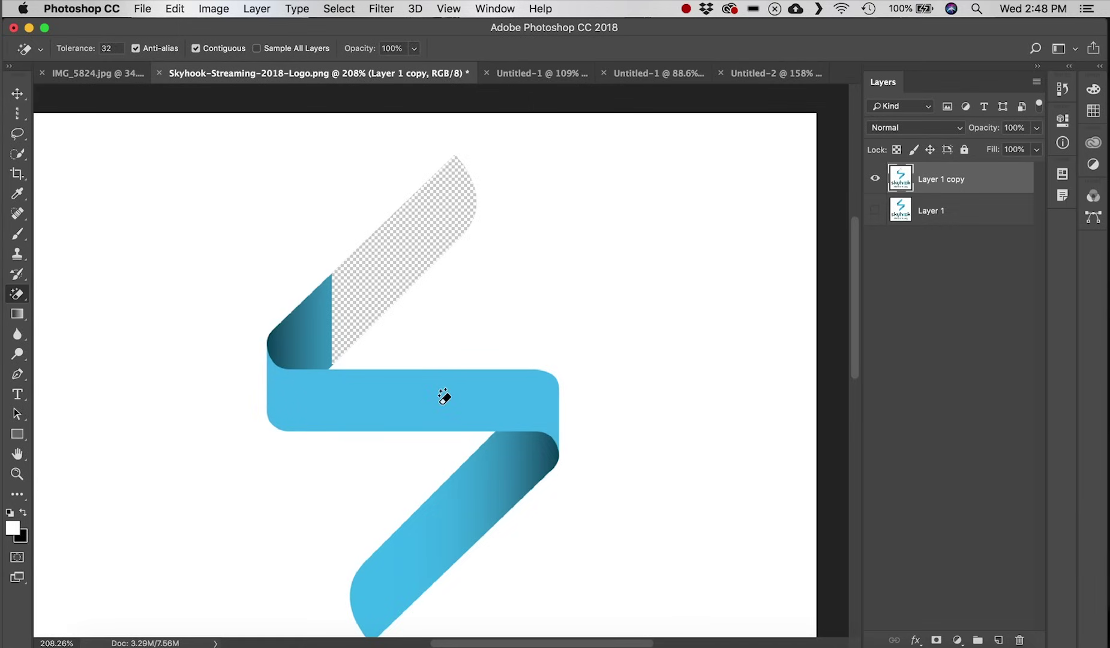
pyautogui.click(444, 396)
pyautogui.click(489, 499)
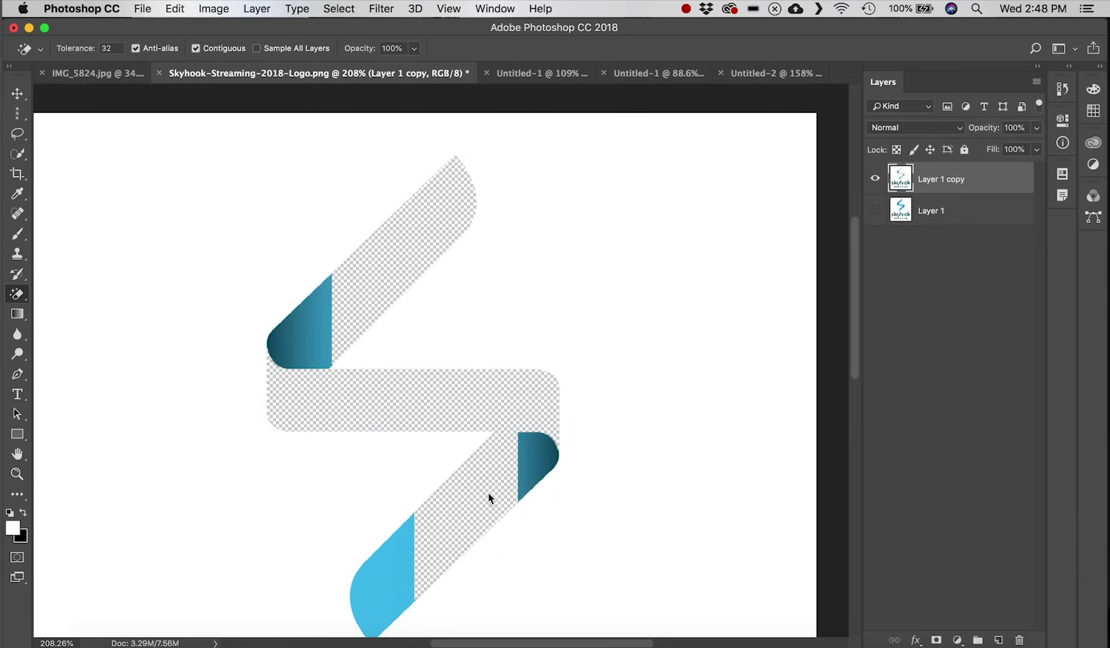
pyautogui.click(396, 577)
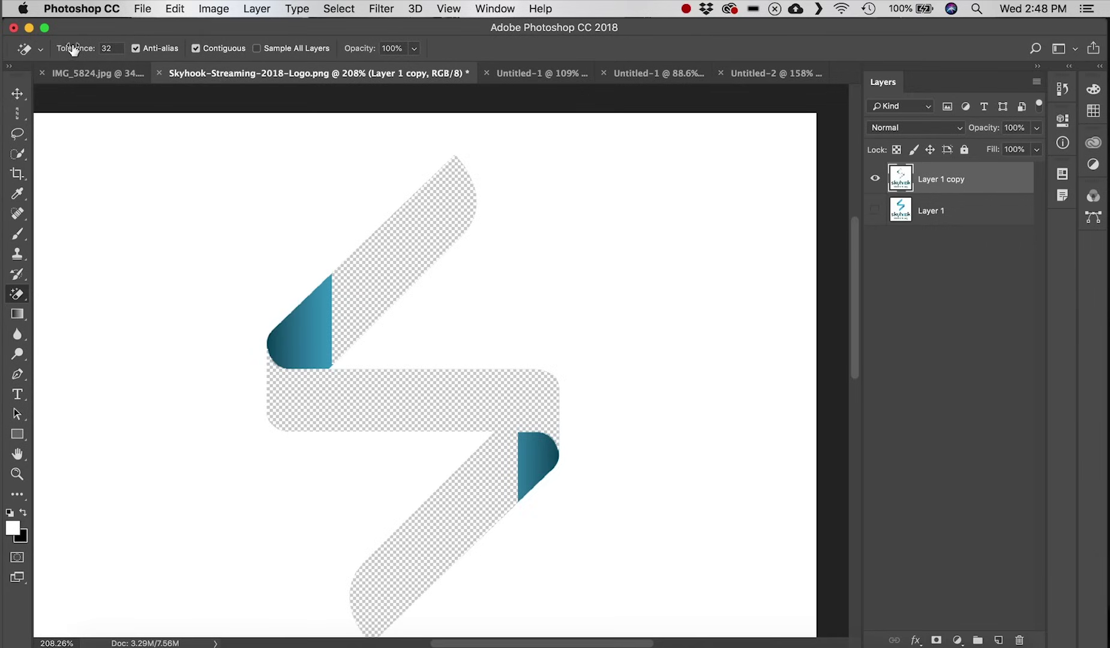
pyautogui.scroll(-3, 337, 310)
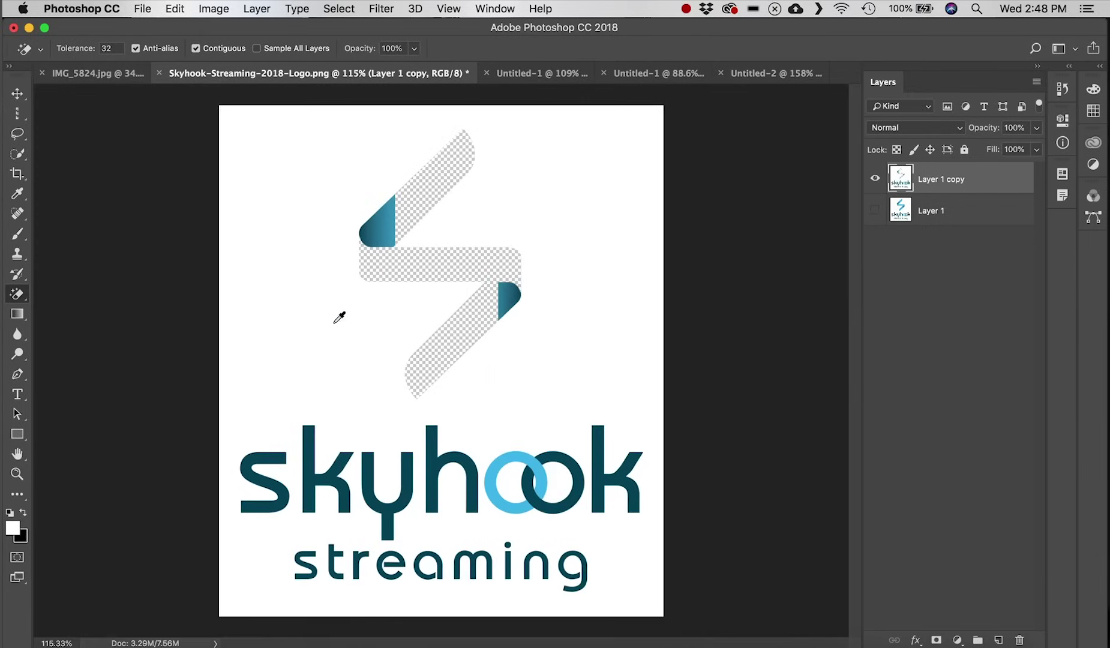
pyautogui.click(368, 472)
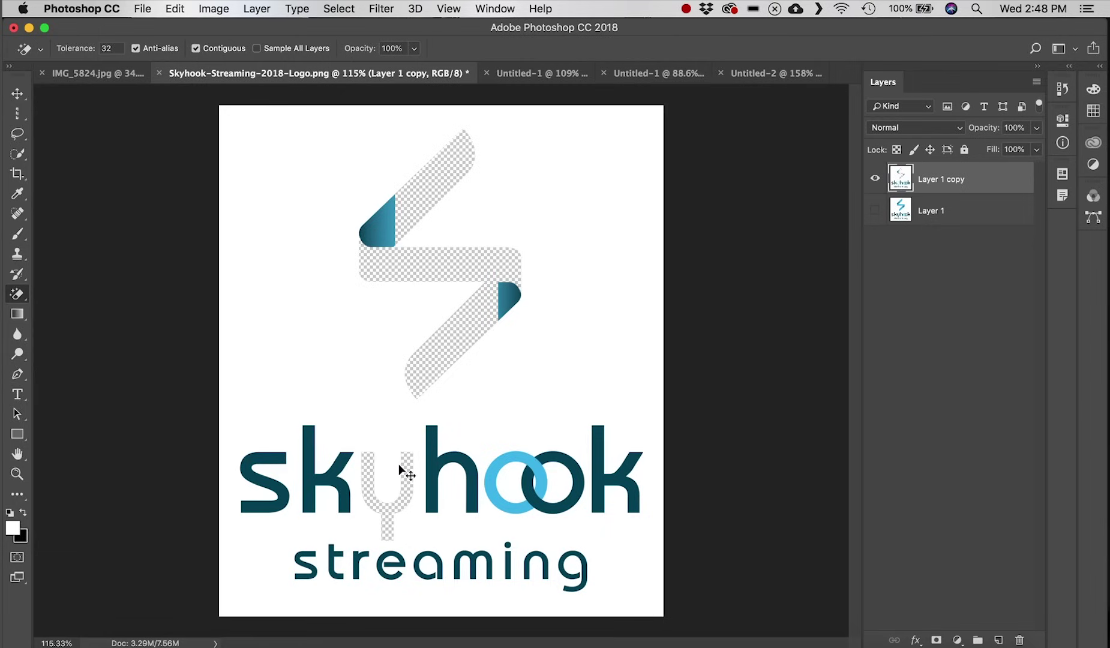
# - Undo the Magic Eraser removals from the ribbon and the letter y
pyautogui.press('super+alt+z')
pyautogui.press('super+alt+z')
pyautogui.press('super+alt+z')
pyautogui.press('super+alt+z')
pyautogui.press('super+alt+z')
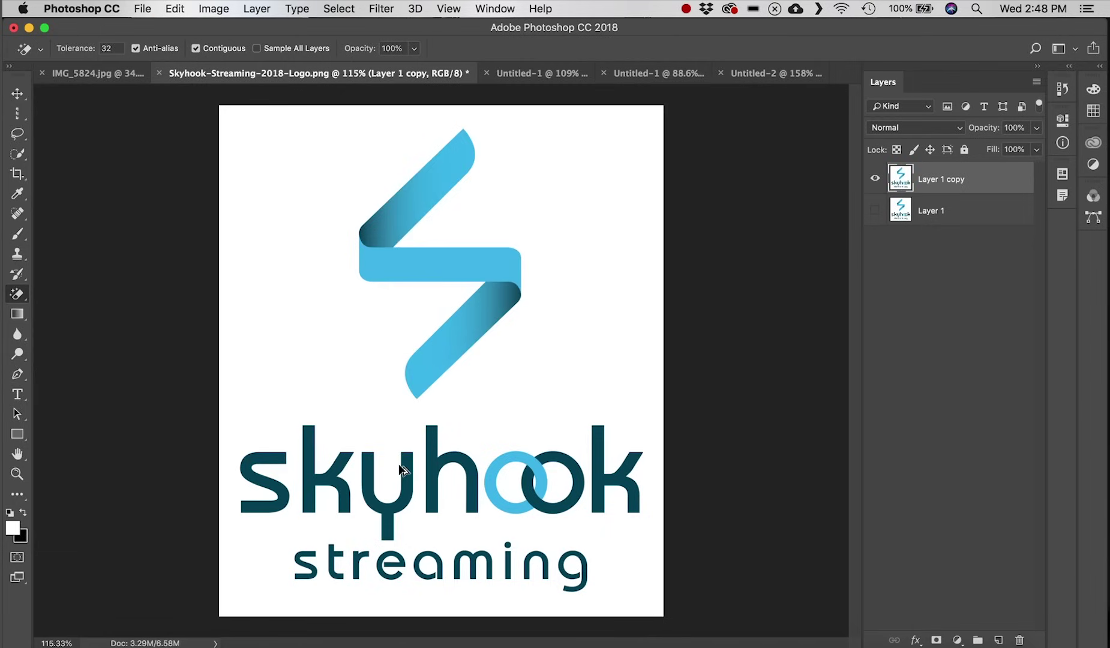
# - Erase the logo's white background with the Magic Eraser, undo it, and erase the white again with Contiguous turned off
pyautogui.click(590, 232)
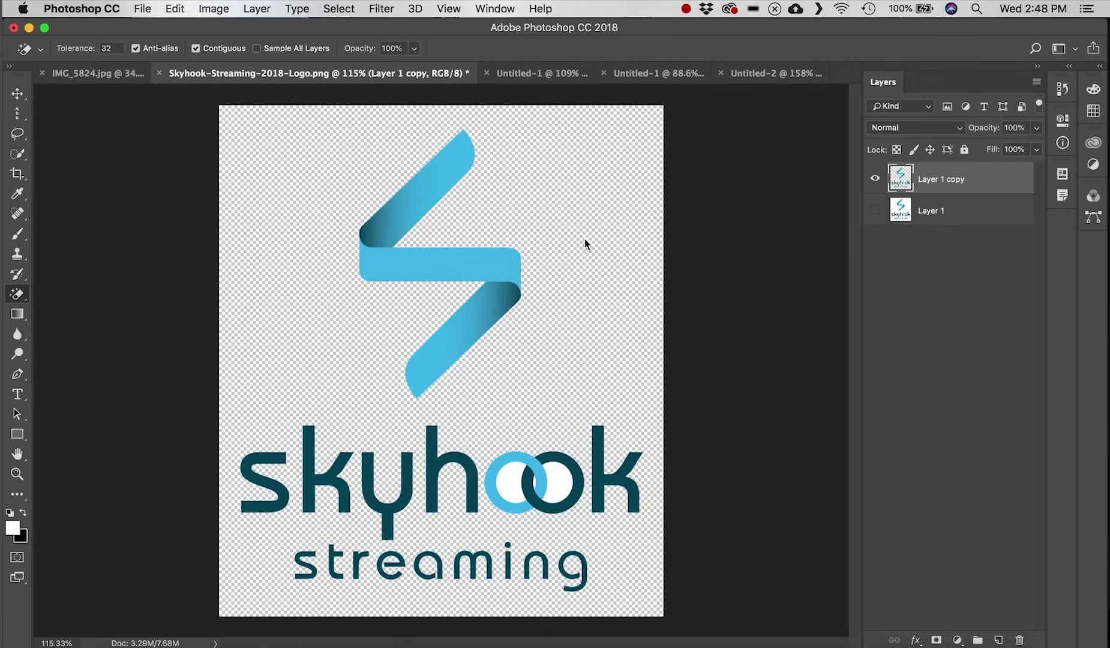
pyautogui.press('super+alt+z')
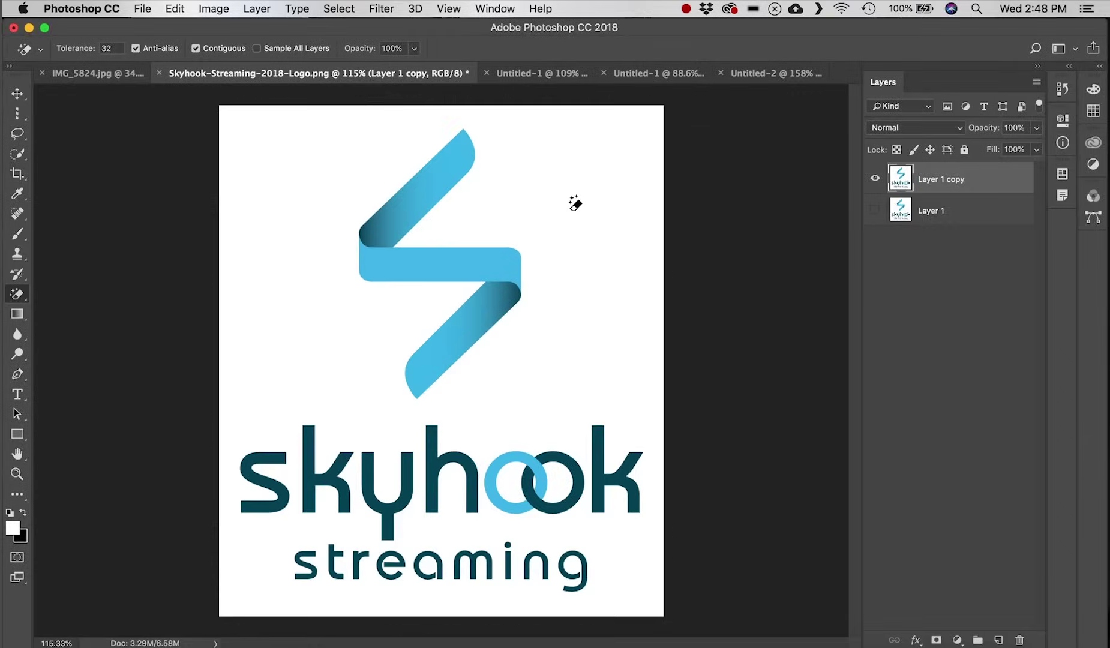
pyautogui.click(207, 48)
pyautogui.click(552, 341)
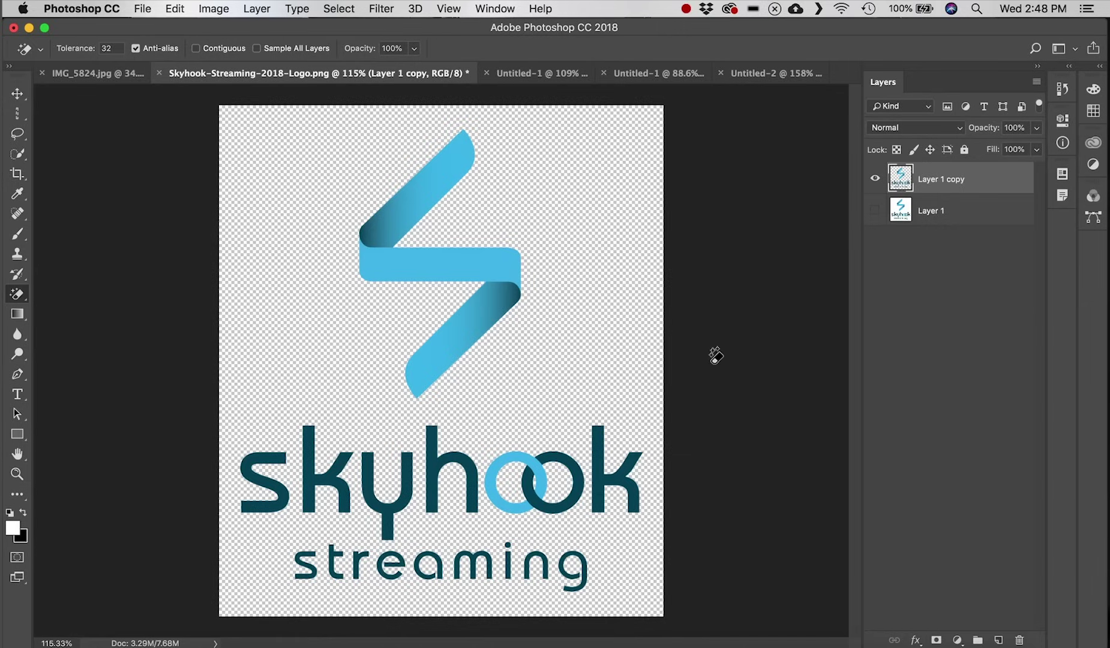
# - Switch back to the regular Eraser and undo the removal of the logo's white background
pyautogui.rightClick(20, 295)
pyautogui.click(37, 292)
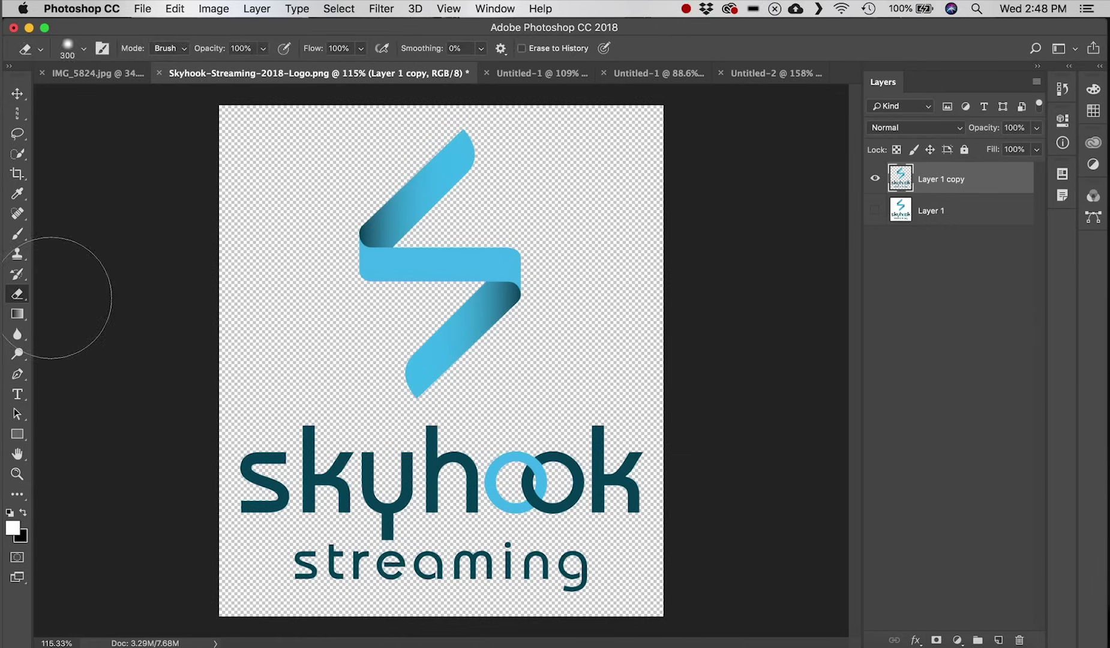
pyautogui.press('super+z')
# - Activate the Gradient tool and add a new layer above Layer 0 in IMG_5824.jpg
pyautogui.moveTo(17, 313); pyautogui.dragTo(115, 314)
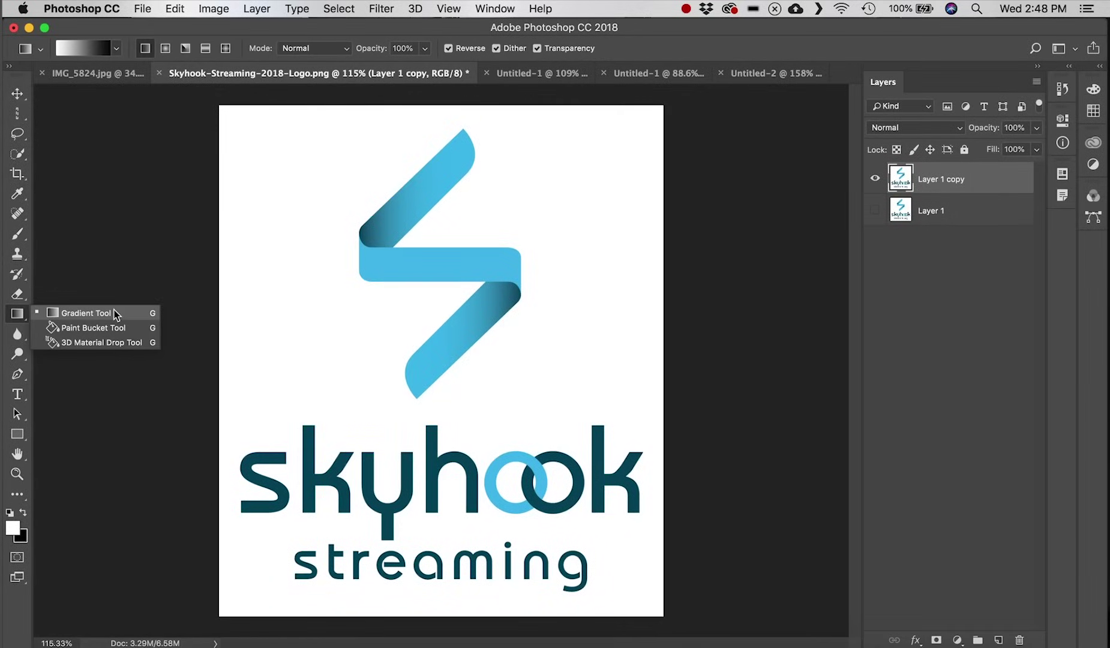
pyautogui.click(113, 312)
pyautogui.click(84, 72)
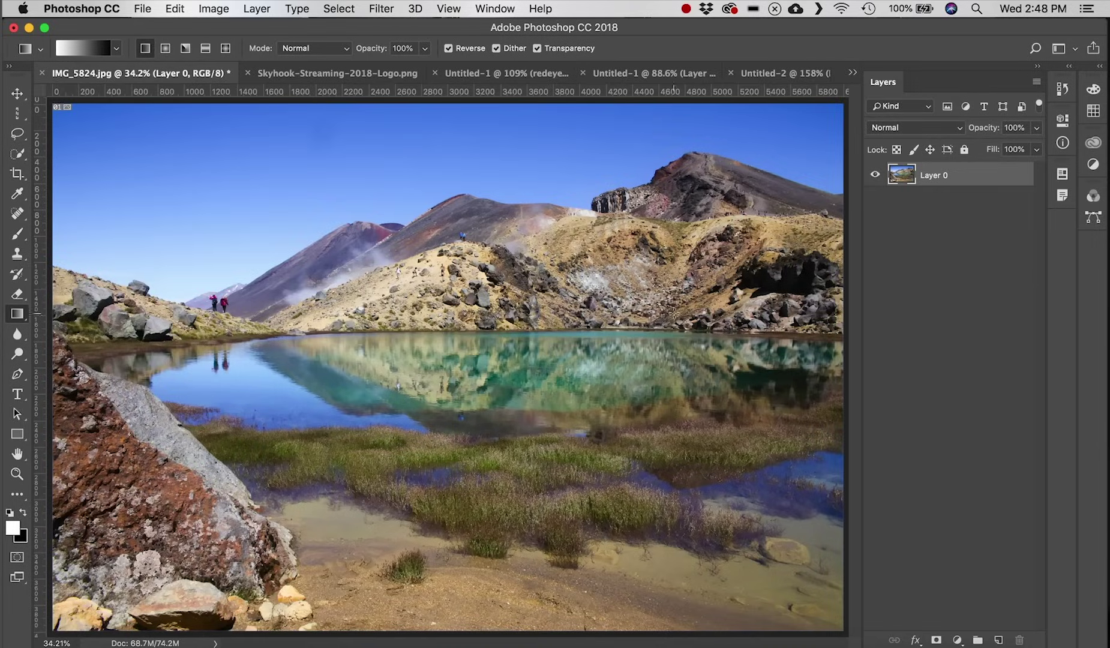
pyautogui.scroll(-3, 551, 326)
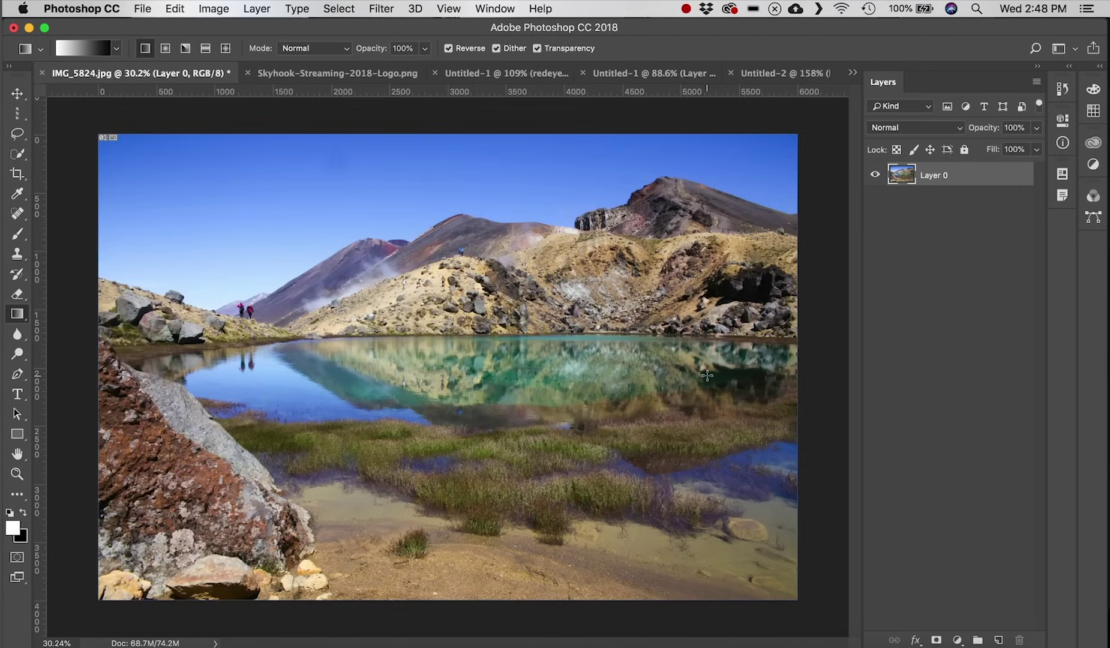
pyautogui.click(997, 640)
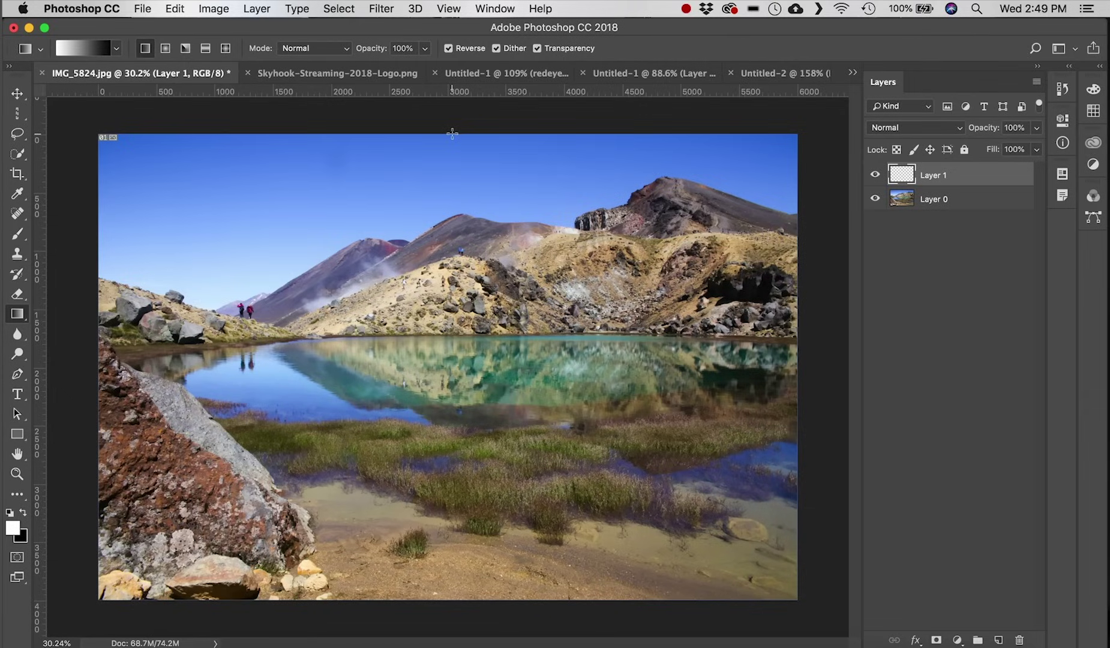
# - Fill Layer 1 with a black-to-white linear gradient running down the full image height and set its blend mode to Multiply
pyautogui.moveTo(452, 133); pyautogui.dragTo(498, 601)
pyautogui.click(881, 130)
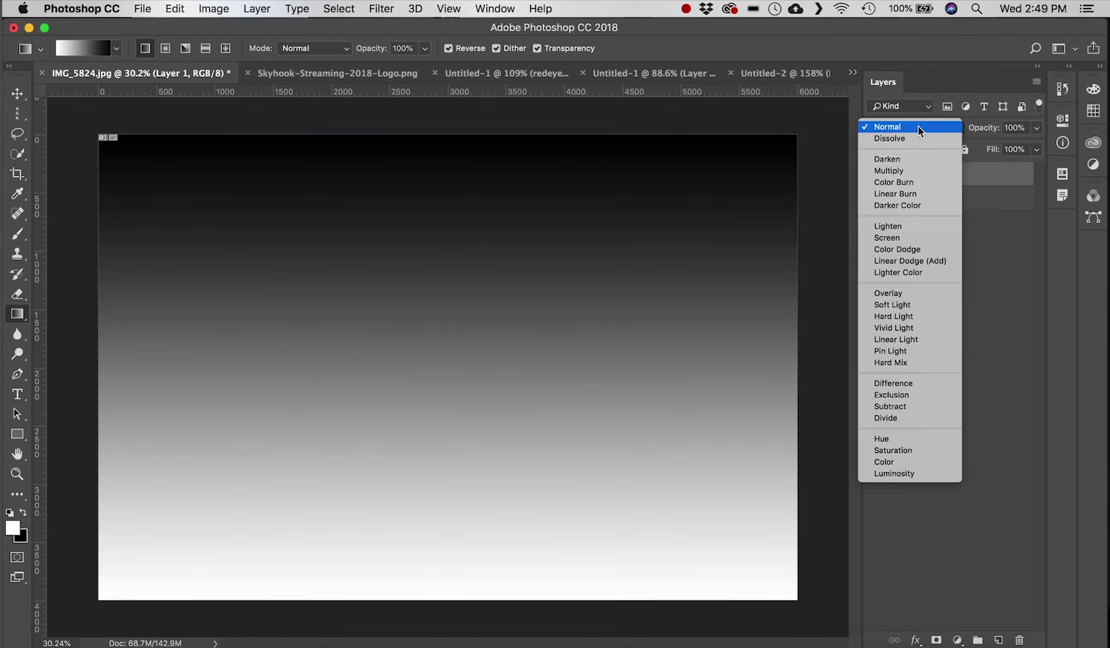
pyautogui.click(920, 172)
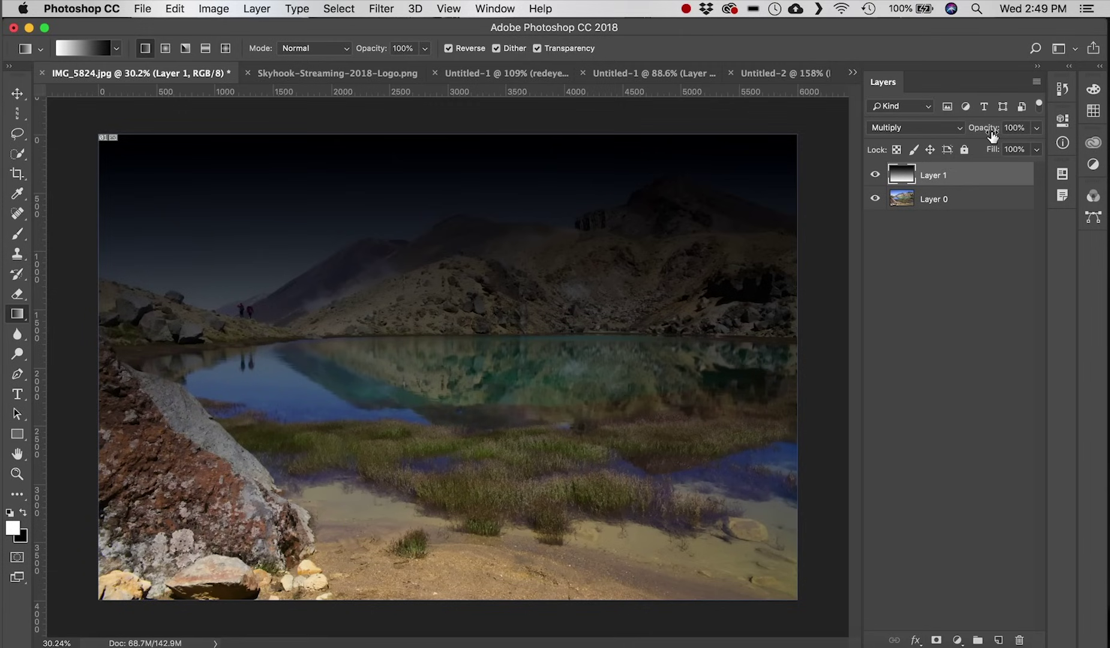
# - Try Layer 1 at 25% and 15% opacity, and delete the layer
pyautogui.moveTo(993, 133); pyautogui.dragTo(935, 133)
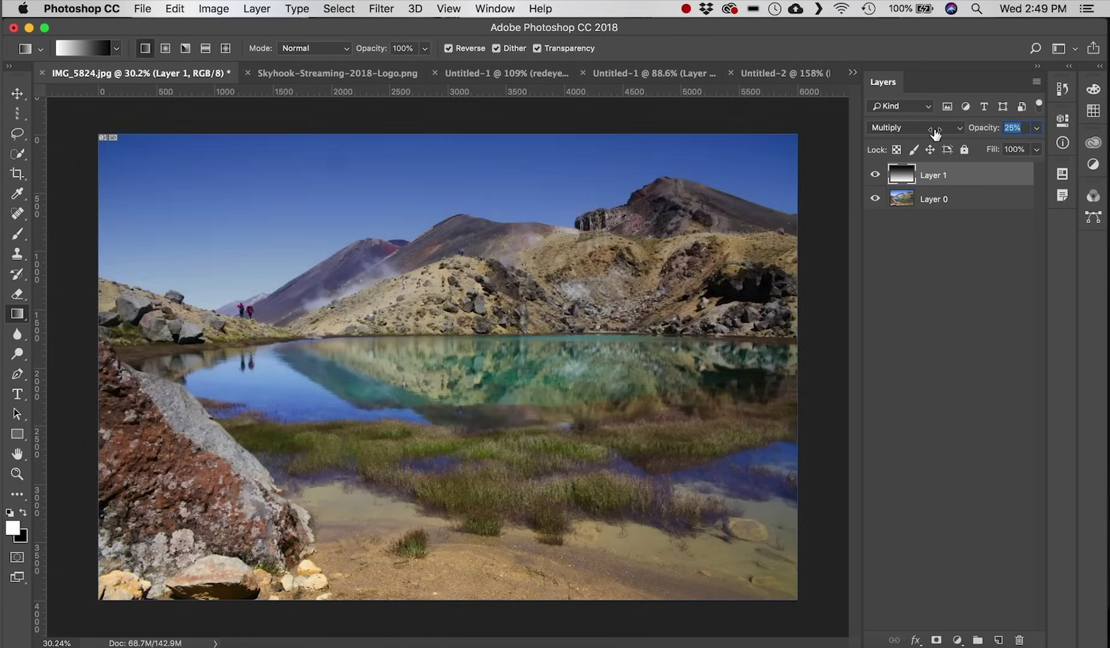
pyautogui.moveTo(933, 133); pyautogui.dragTo(927, 133)
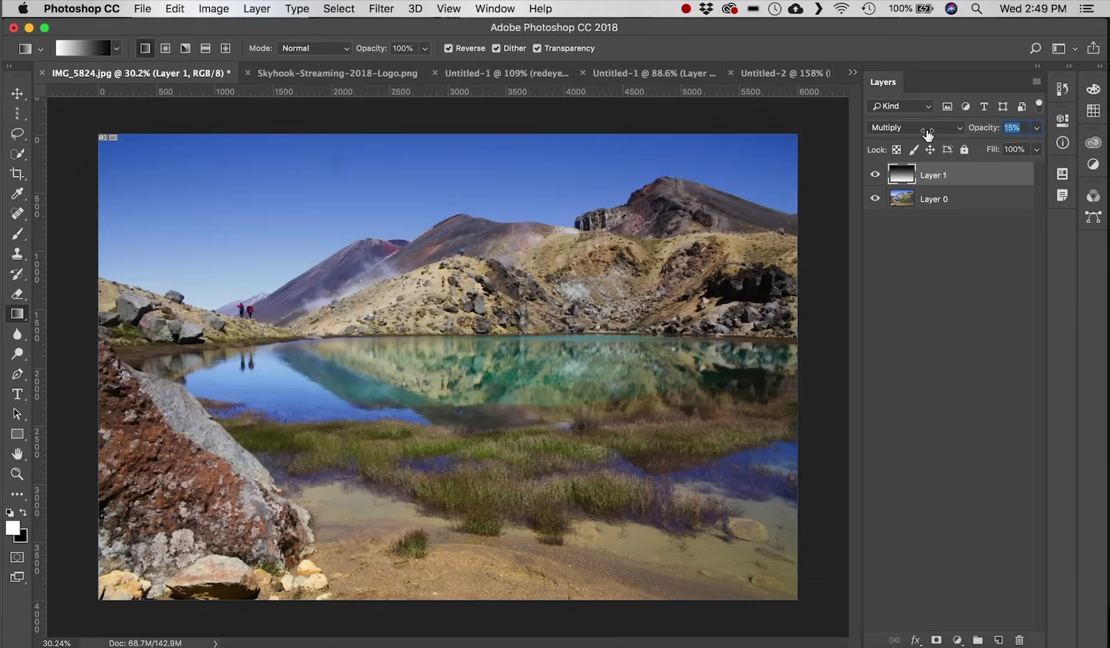
pyautogui.moveTo(927, 133)
pyautogui.mouseDown()
pyautogui.moveTo(960, 133)
pyautogui.moveTo(937, 133)
pyautogui.mouseUp()
pyautogui.click(958, 180)
pyautogui.press('Delete')
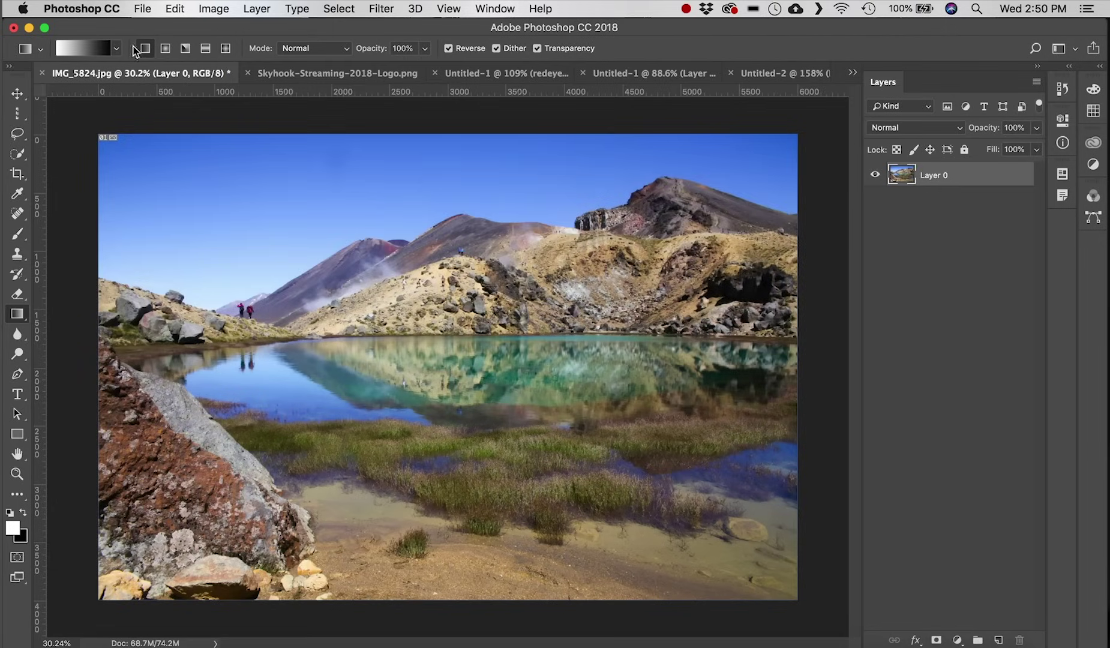
# - Draw a radial gradient over Layer 0, undo it, and draw an angle gradient running diagonally across the image
pyautogui.click(167, 50)
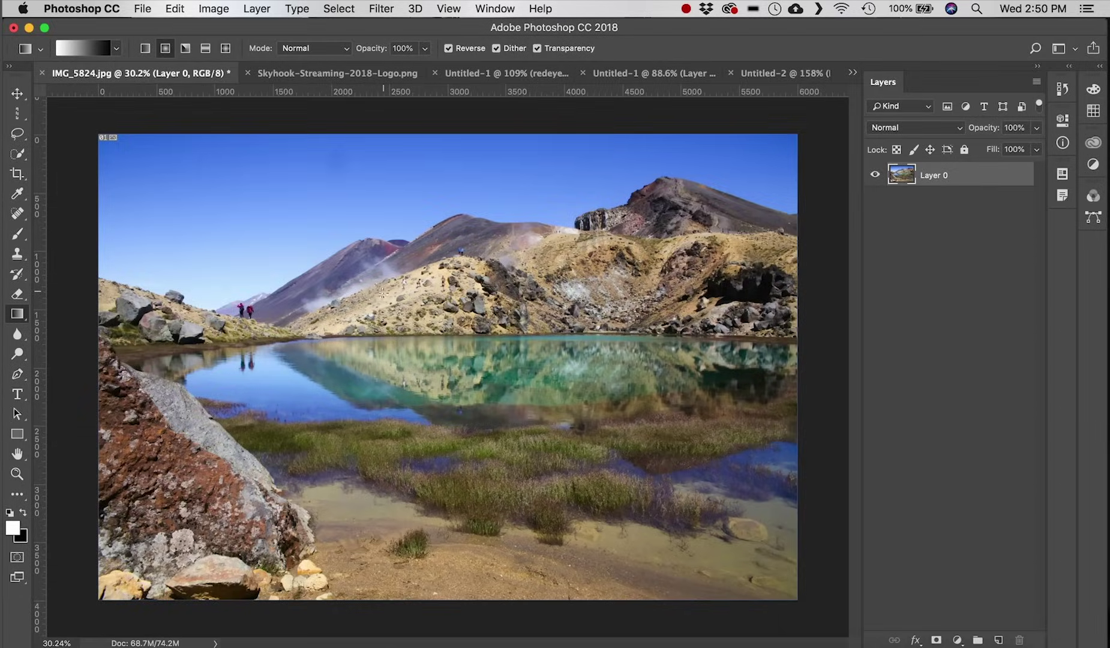
pyautogui.moveTo(549, 415); pyautogui.dragTo(588, 466)
pyautogui.hotkey('ctrl', 'z')
pyautogui.click(186, 48)
pyautogui.moveTo(340, 269); pyautogui.dragTo(610, 477)
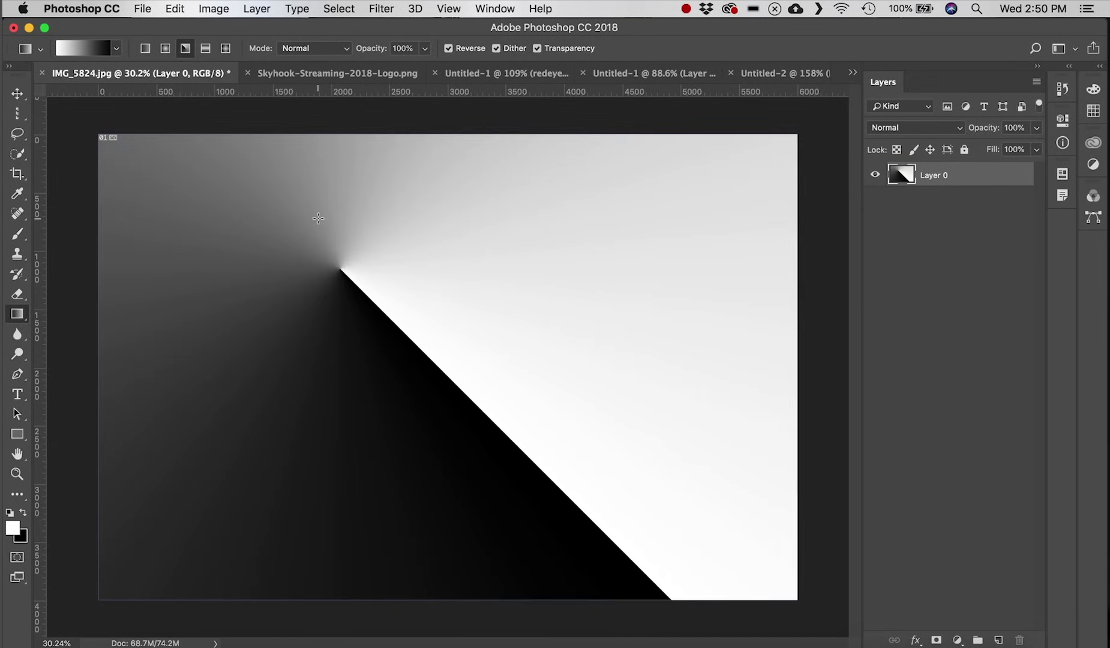
# - Draw a diagonal reflected gradient and a diamond gradient over Layer 0, and undo the gradients to restore the landscape photo
pyautogui.moveTo(406, 314); pyautogui.dragTo(552, 474)
pyautogui.click(227, 52)
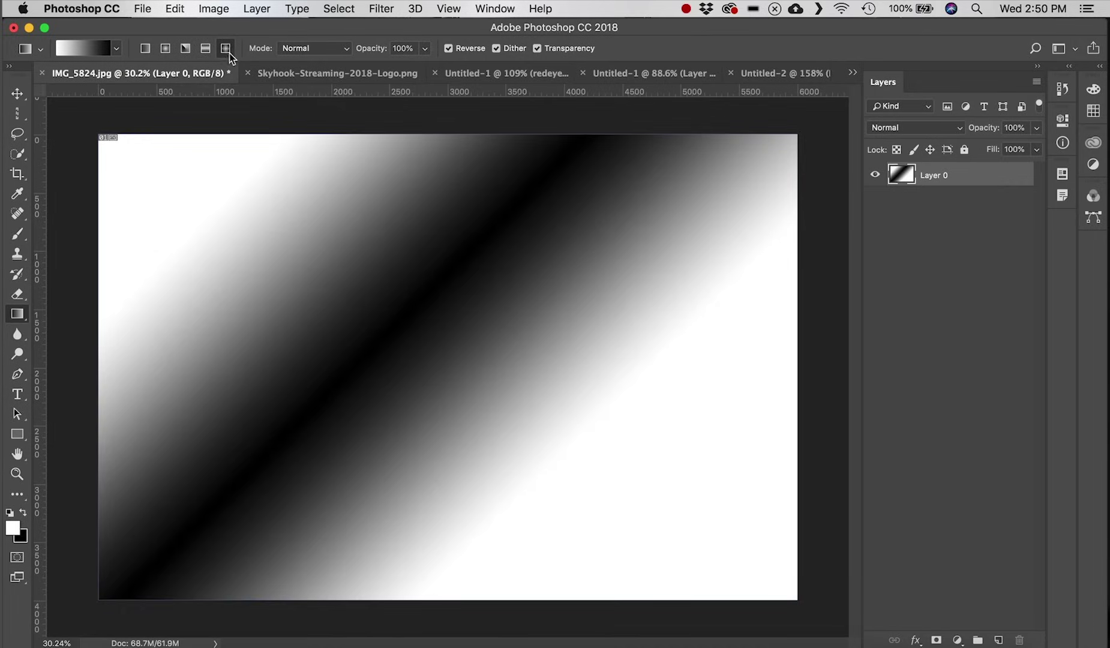
pyautogui.moveTo(465, 328); pyautogui.dragTo(675, 532)
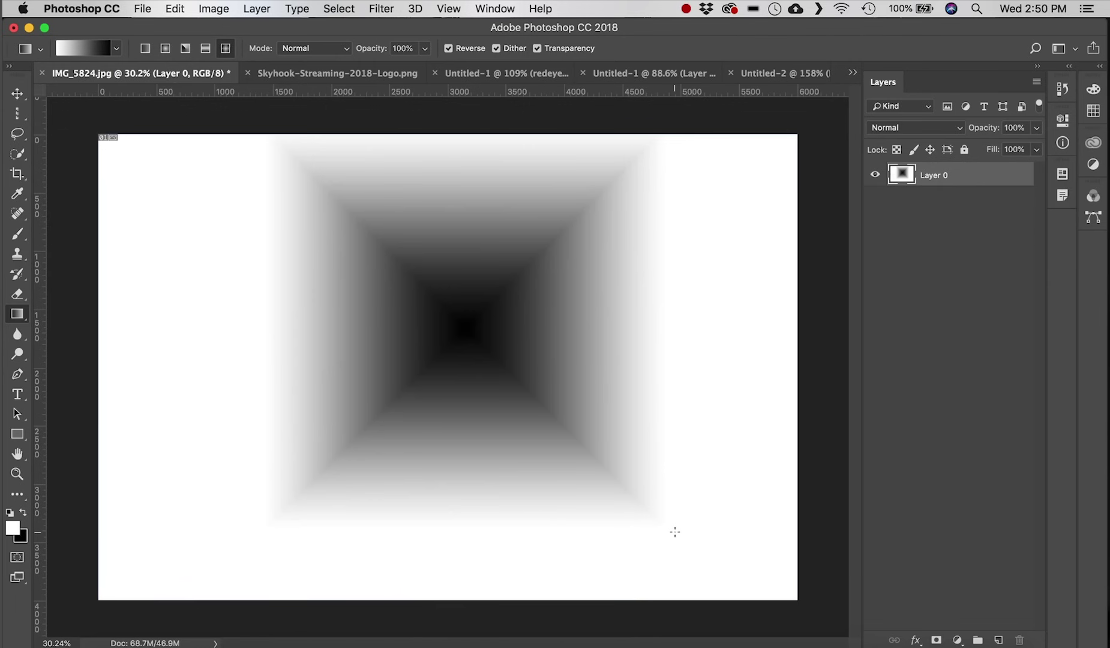
pyautogui.press('super+z')
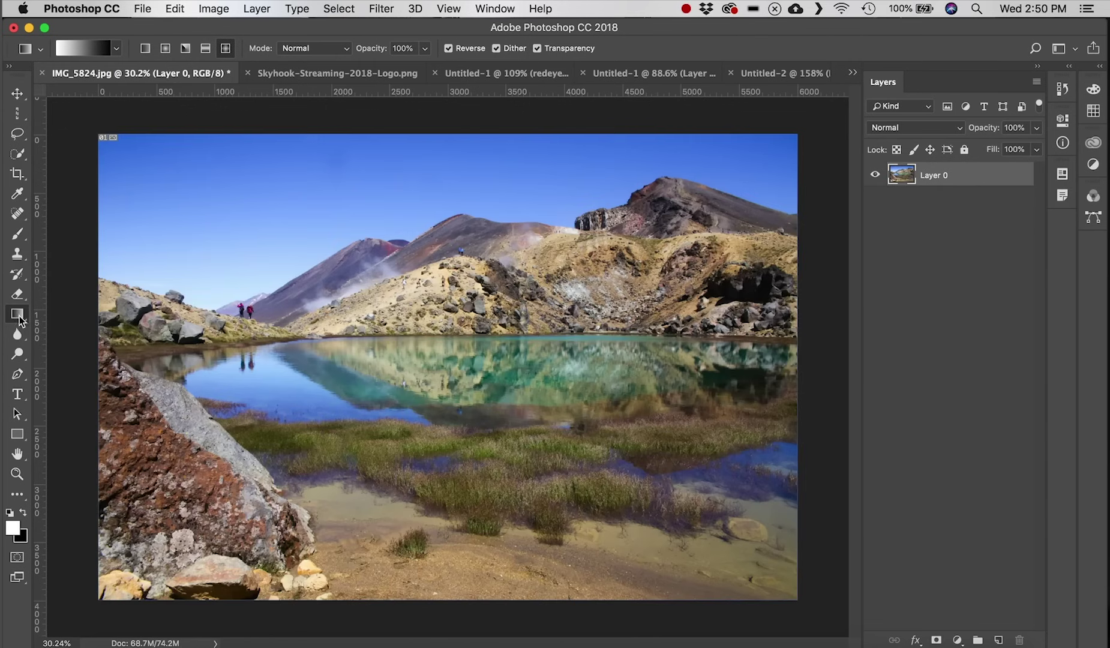
# - Activate the Paint Bucket tool and switch to the Skyhook-Streaming-2018-Logo.png document
pyautogui.click(18, 314)
pyautogui.click(96, 327)
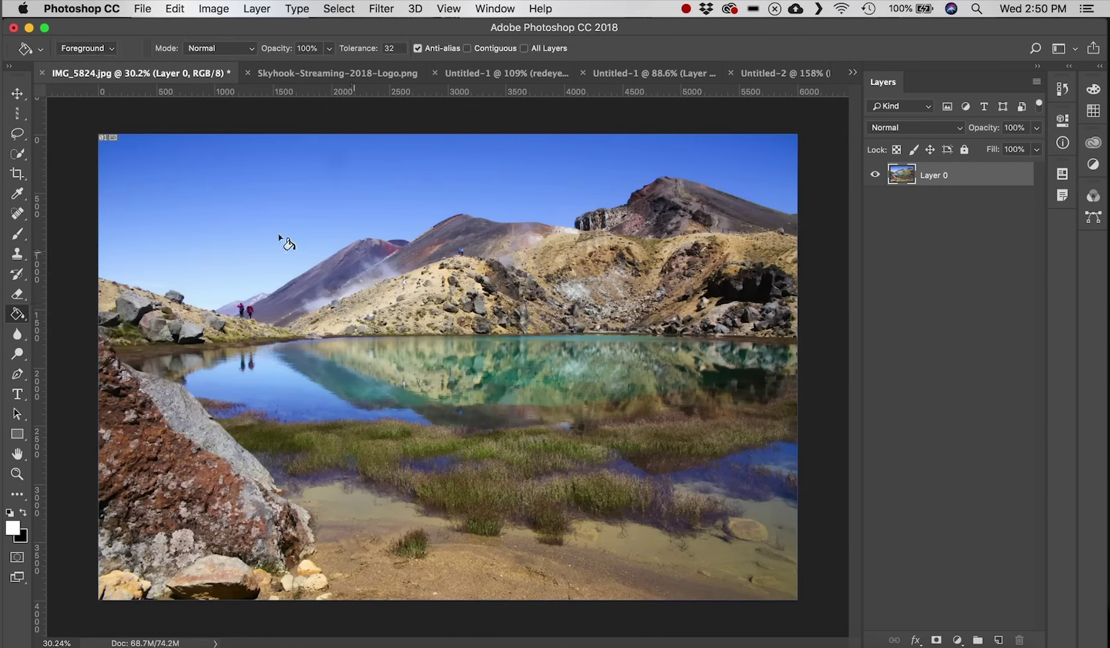
pyautogui.click(304, 76)
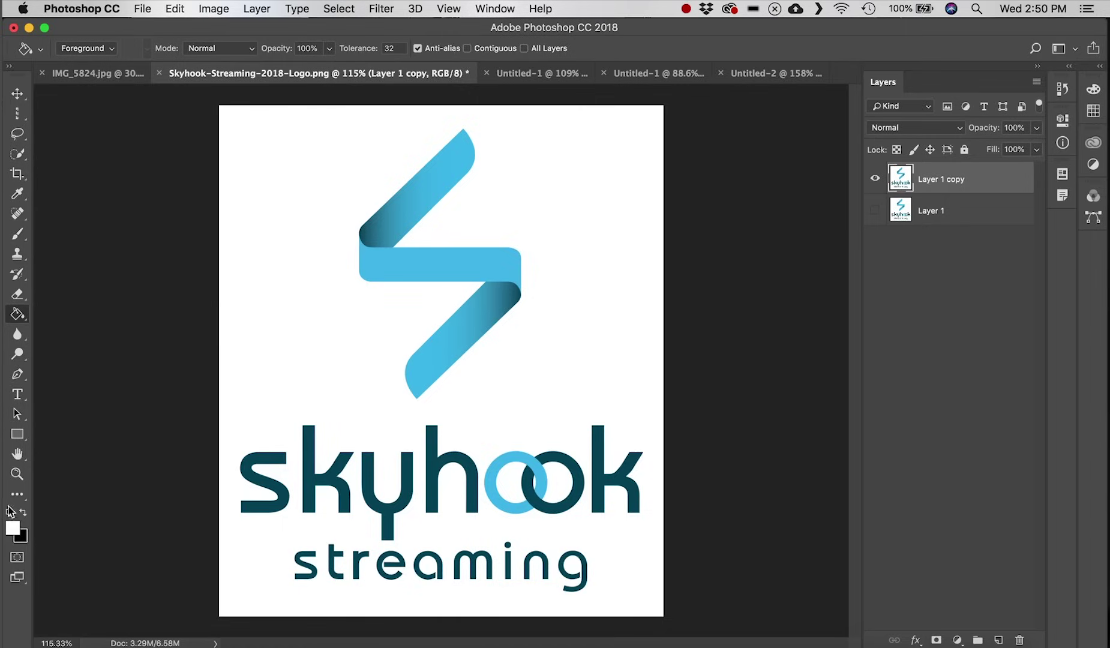
# - Set the foreground color to red ff0000 and return to the Paint Bucket tool
pyautogui.click(13, 527)
pyautogui.moveTo(587, 330); pyautogui.dragTo(772, 225)
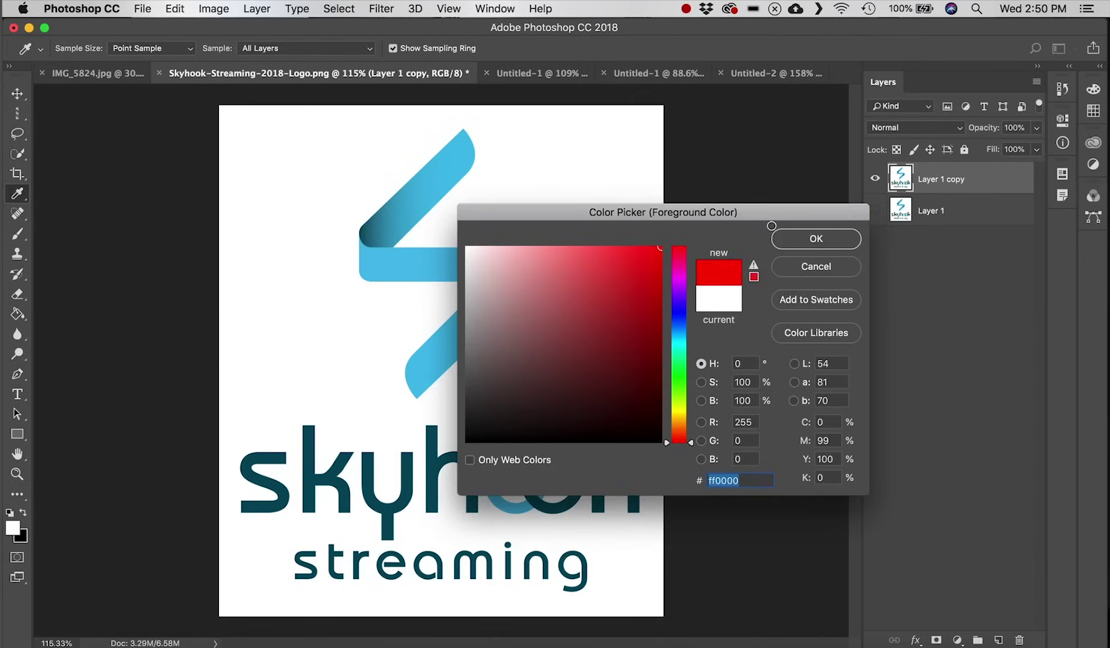
pyautogui.click(815, 239)
pyautogui.press('g')
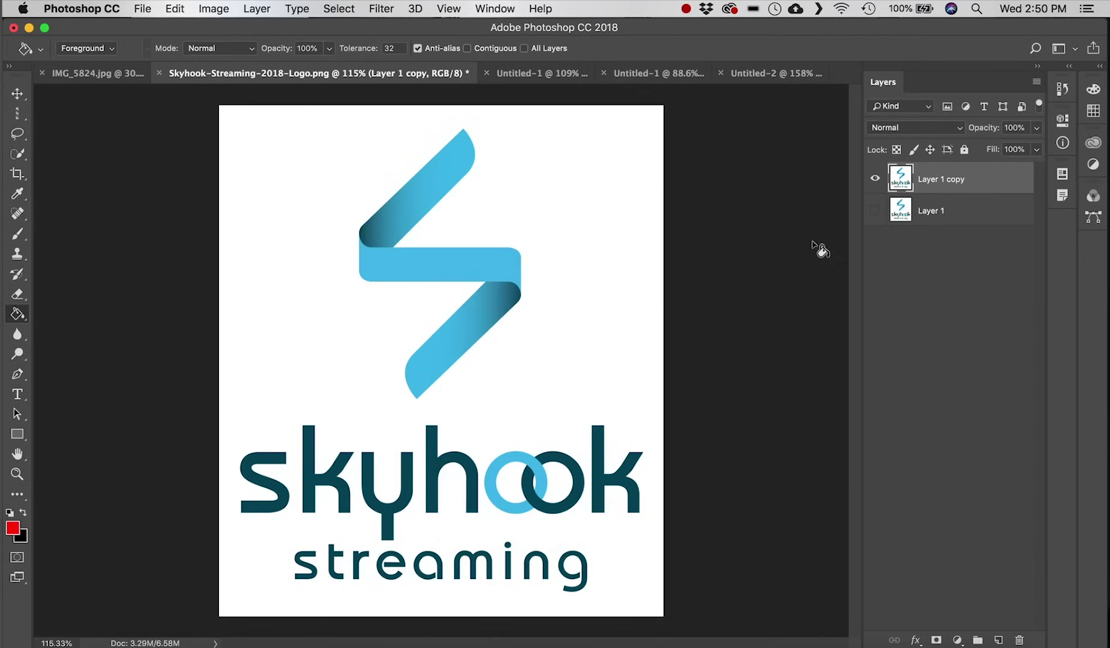
# - Fill the logo's white areas with red and undo it, and repeat the fill and undo with Contiguous turned on
pyautogui.click(557, 182)
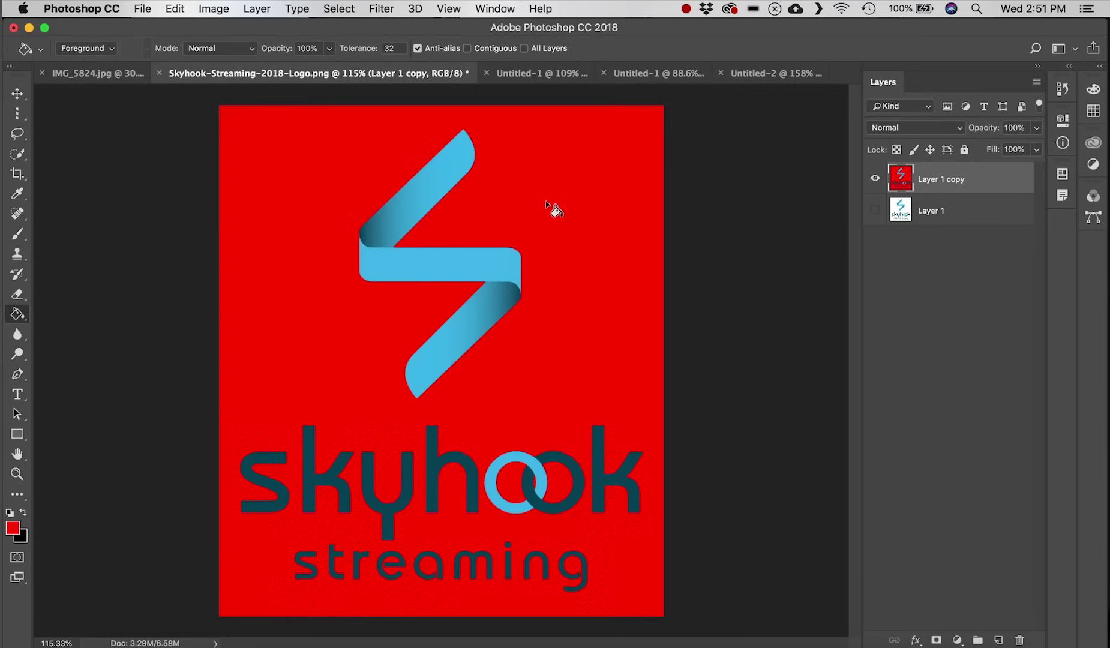
pyautogui.press('super+z')
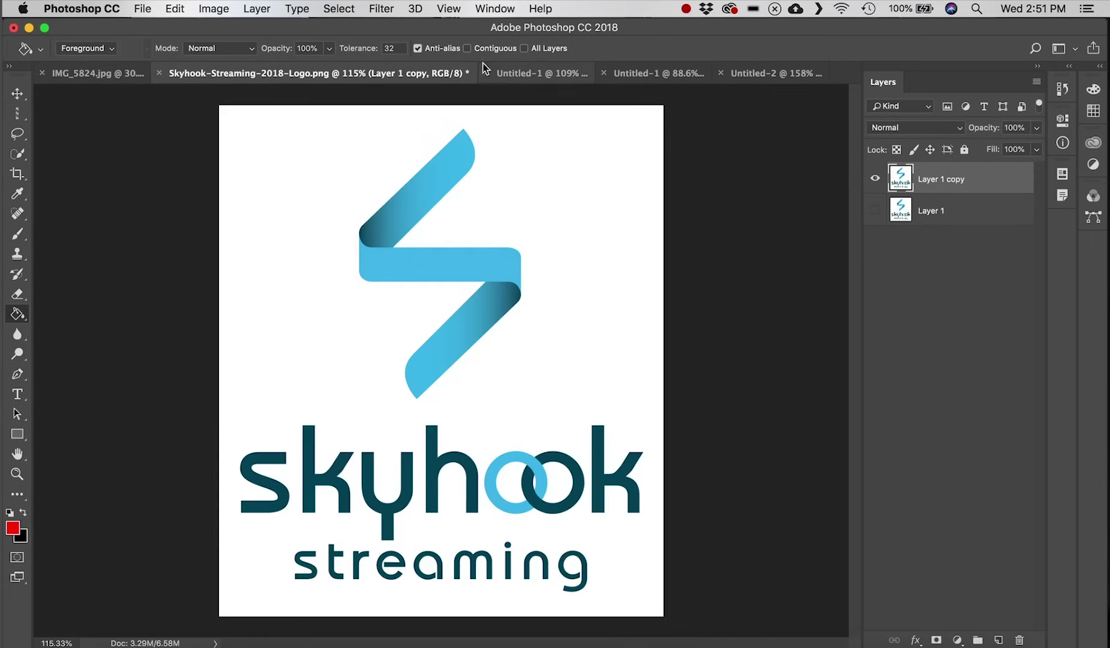
pyautogui.click(571, 296)
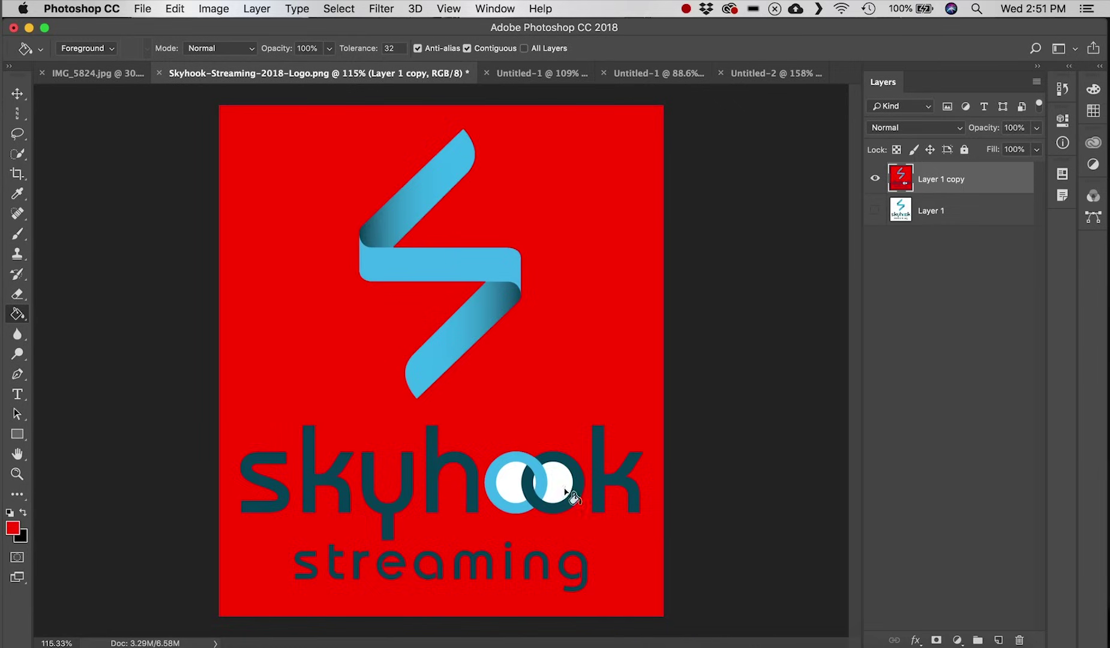
pyautogui.press('super+z')
# - Activate the Blur tool and switch to the Untitled-2 photo
pyautogui.click(18, 313)
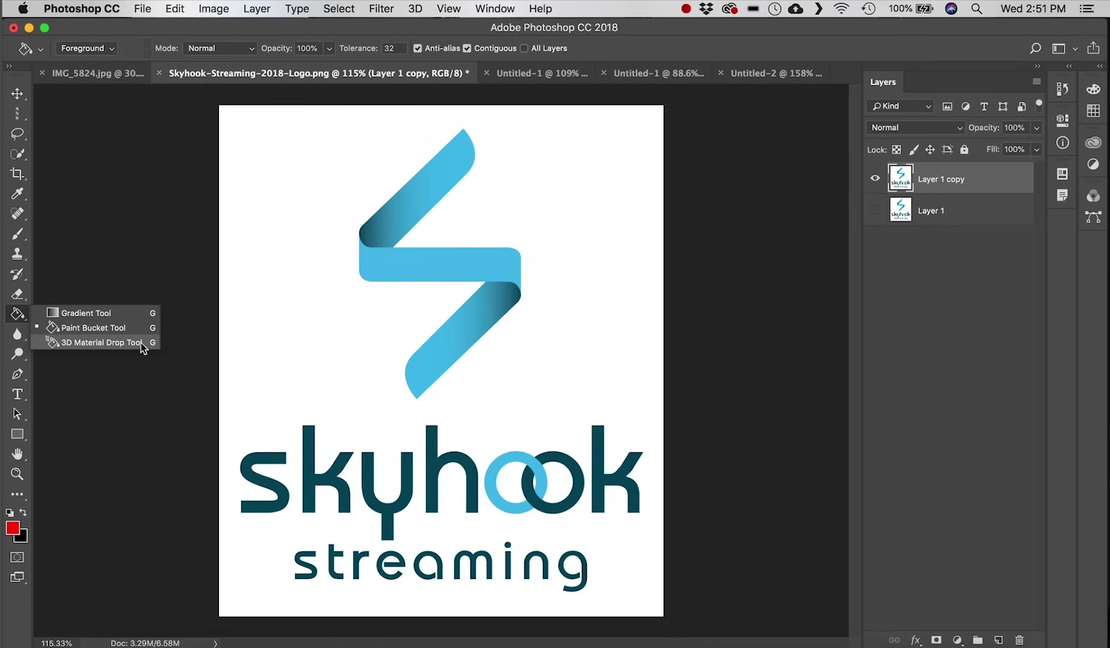
pyautogui.moveTo(18, 334); pyautogui.dragTo(54, 333)
pyautogui.click(747, 72)
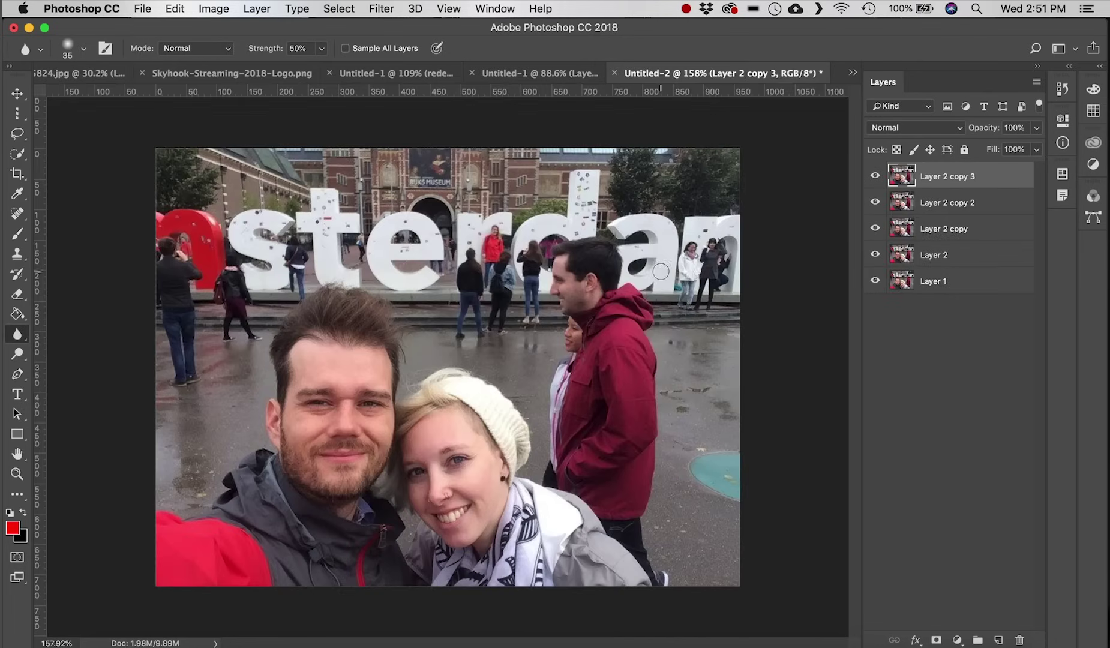
# - Blur the faces of the man in the red jacket and the person beside him, and undo the blur
pyautogui.scroll(5, 660, 271)
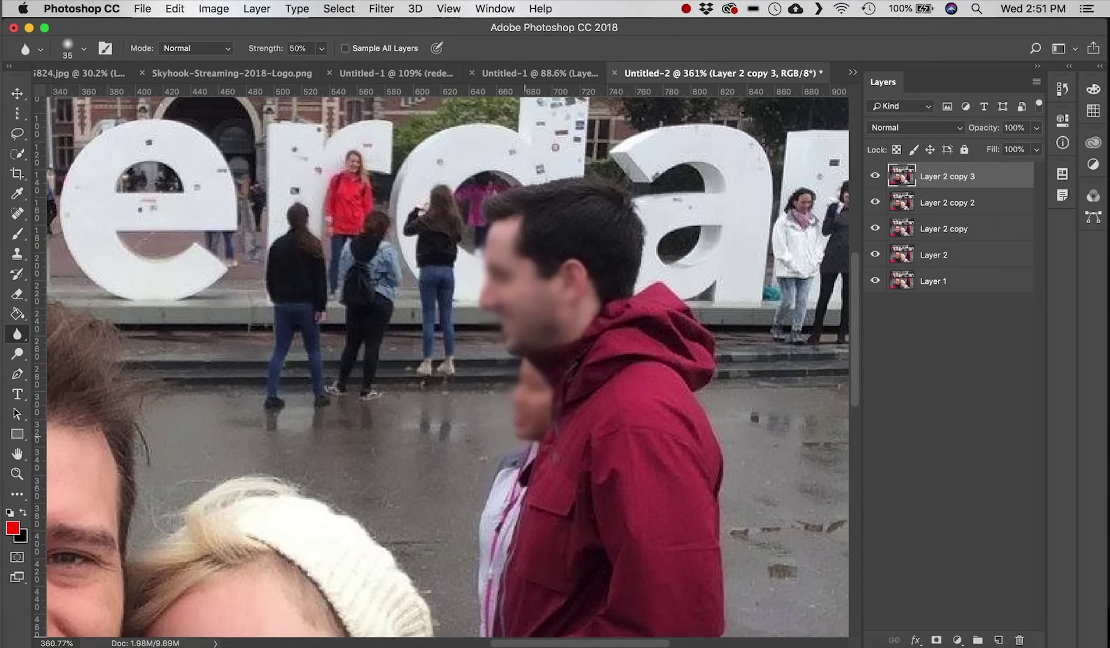
pyautogui.scroll(-10, 691, 382)
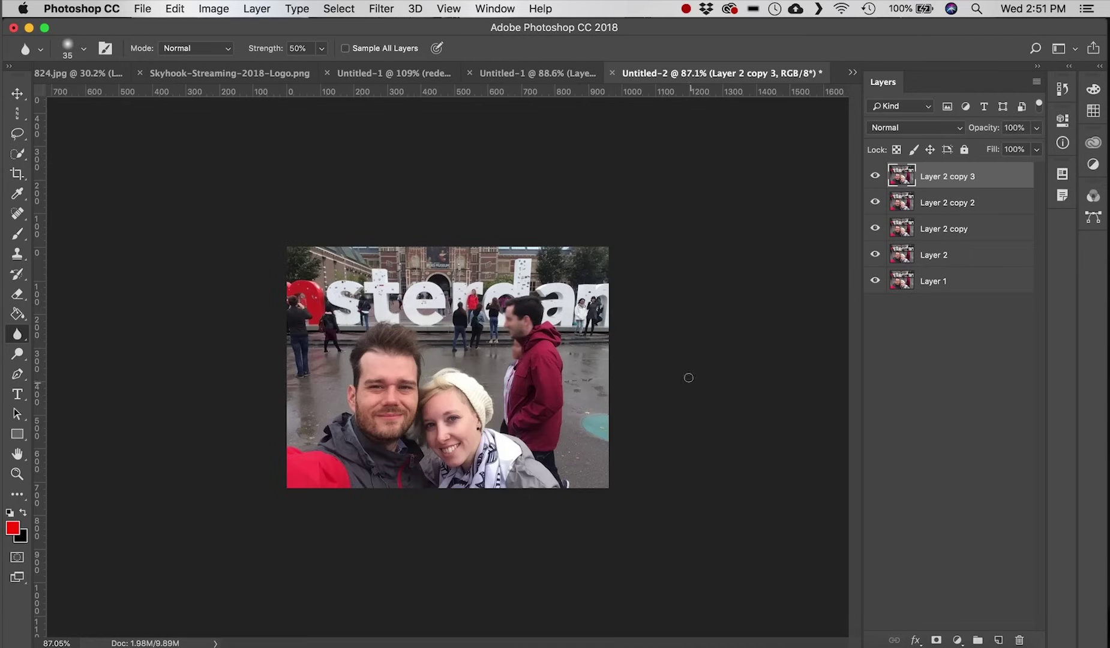
pyautogui.scroll(2, 685, 373)
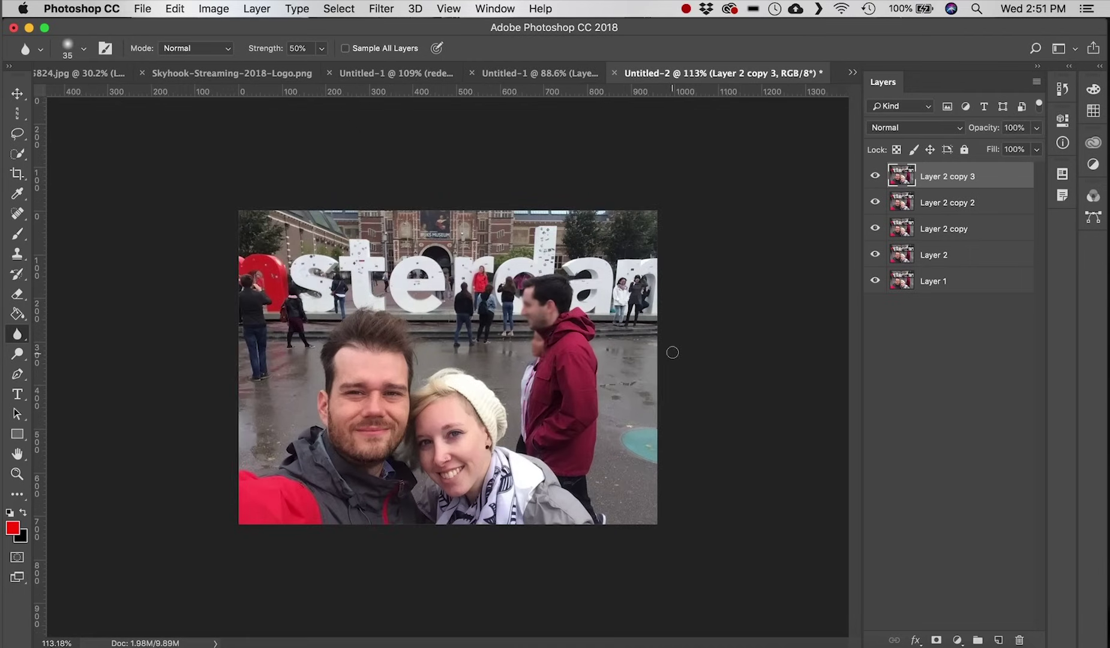
pyautogui.press('super+z')
# - Activate the Sharpen tool and sharpen the eye area of the woman in the white knit hat
pyautogui.rightClick(18, 334)
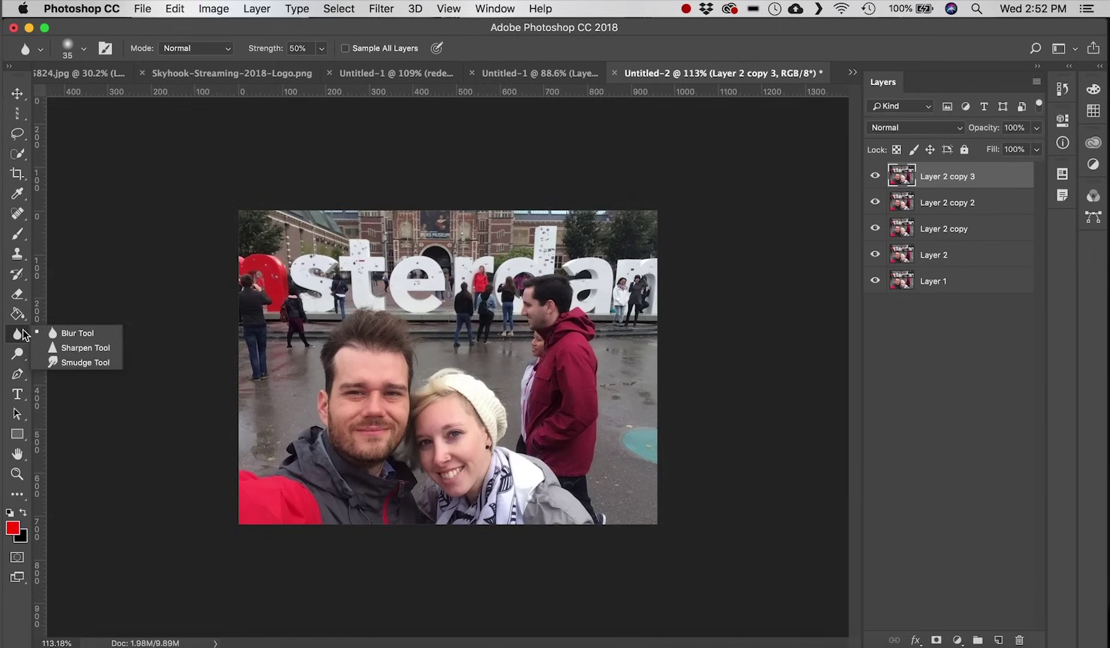
pyautogui.click(89, 348)
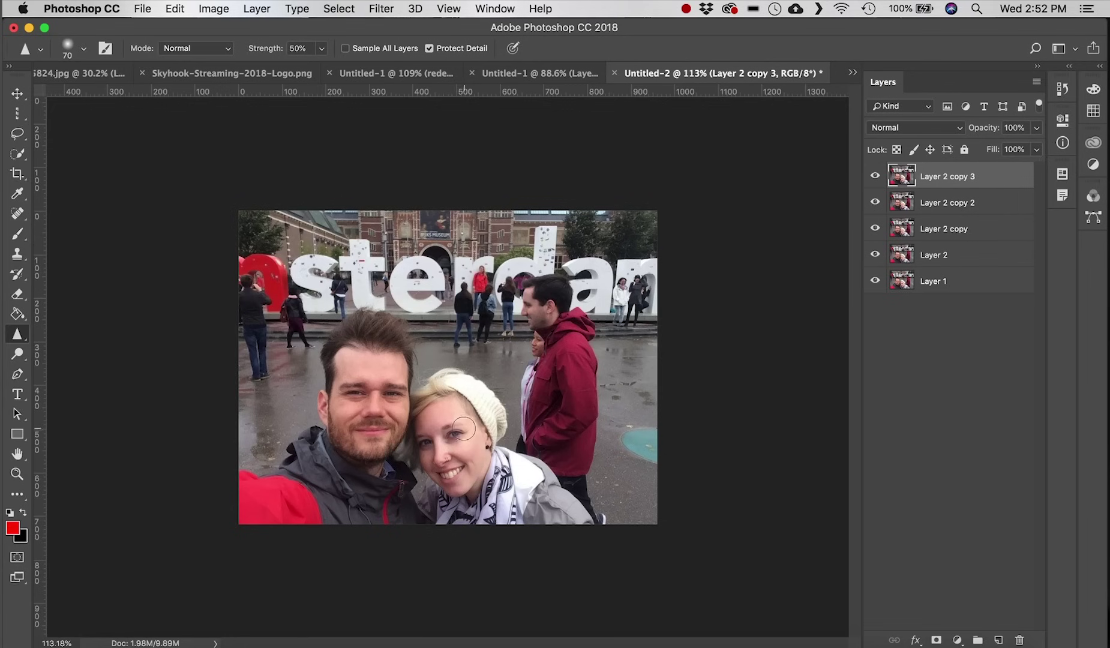
pyautogui.scroll(3, 467, 434)
pyautogui.scroll(5, 460, 441)
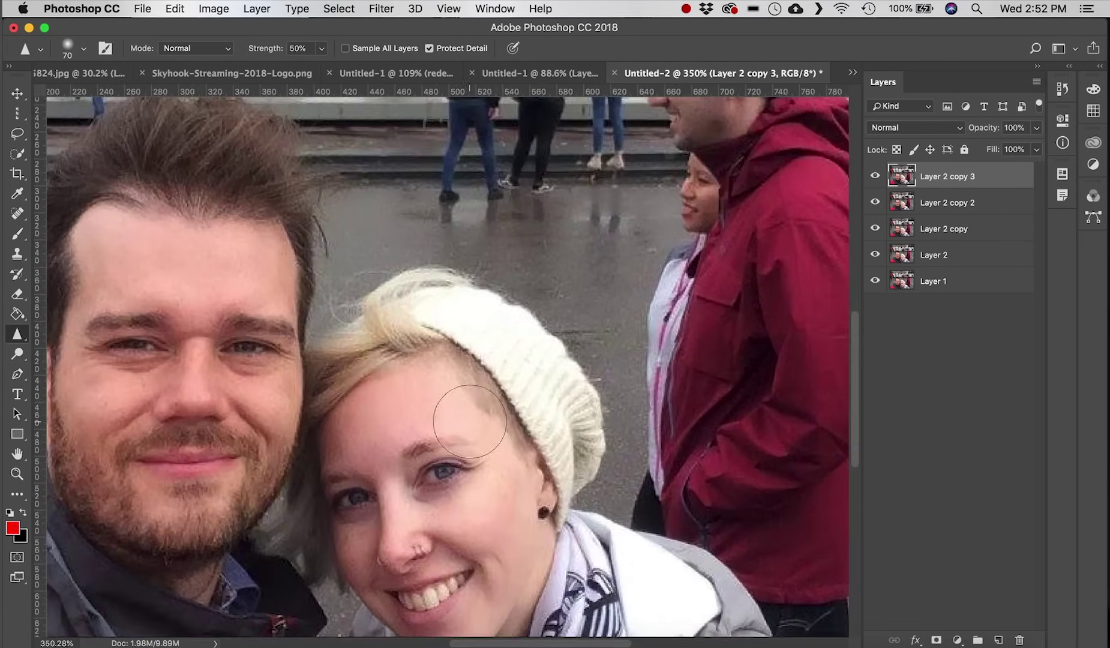
pyautogui.scroll(3, 482, 487)
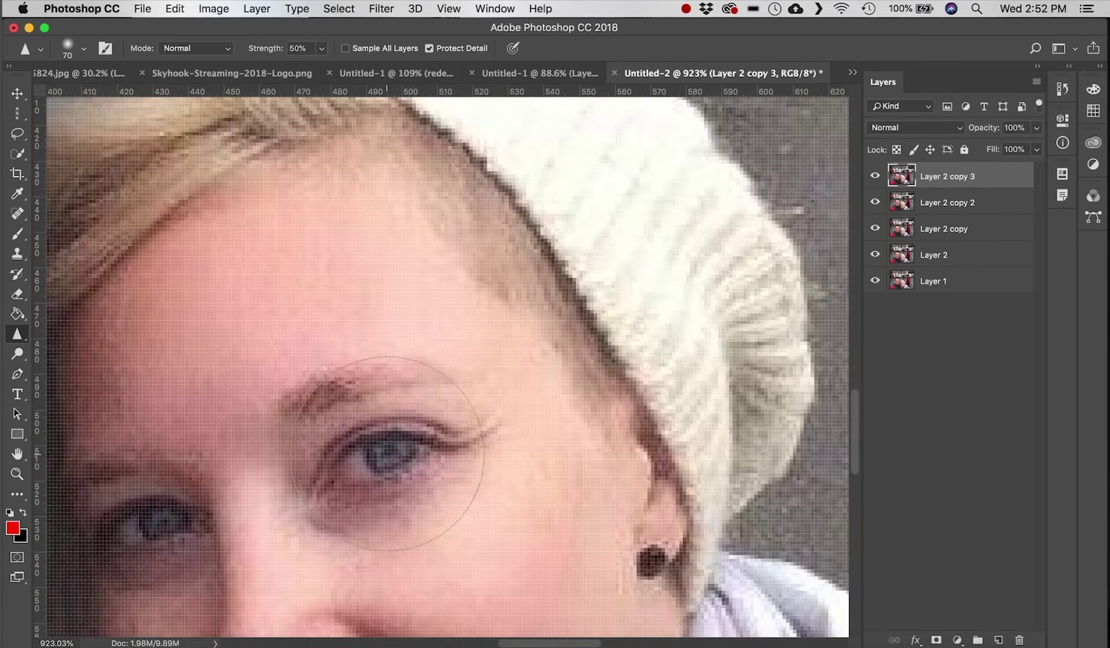
pyautogui.scroll(-1, 386, 454)
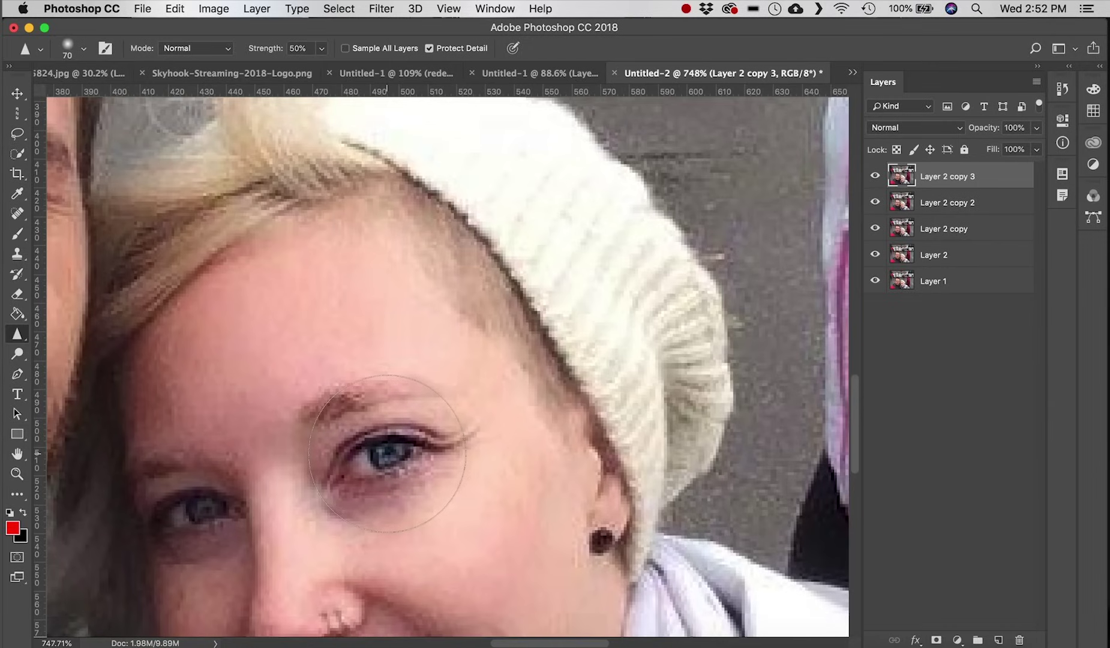
# - Sharpen the bearded man's eyes at 50% strength and undo the sharpening
pyautogui.moveTo(277, 417)
pyautogui.mouseDown()
pyautogui.moveTo(615, 416)
pyautogui.moveTo(713, 445)
pyautogui.moveTo(530, 388)
pyautogui.mouseUp()
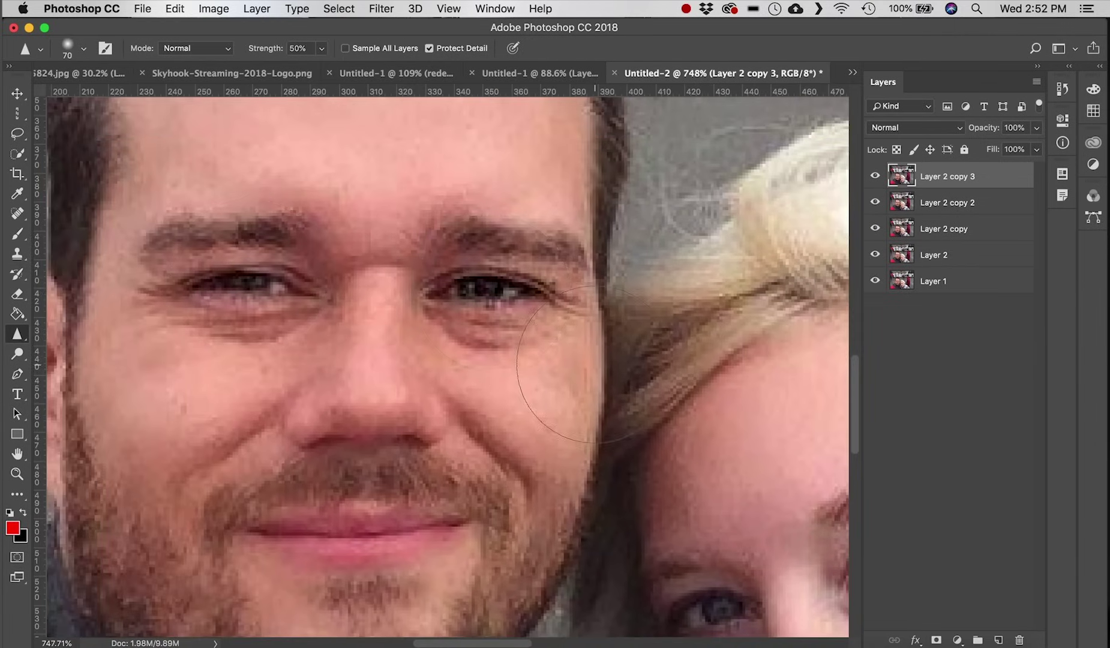
pyautogui.scroll(-10, 492, 294)
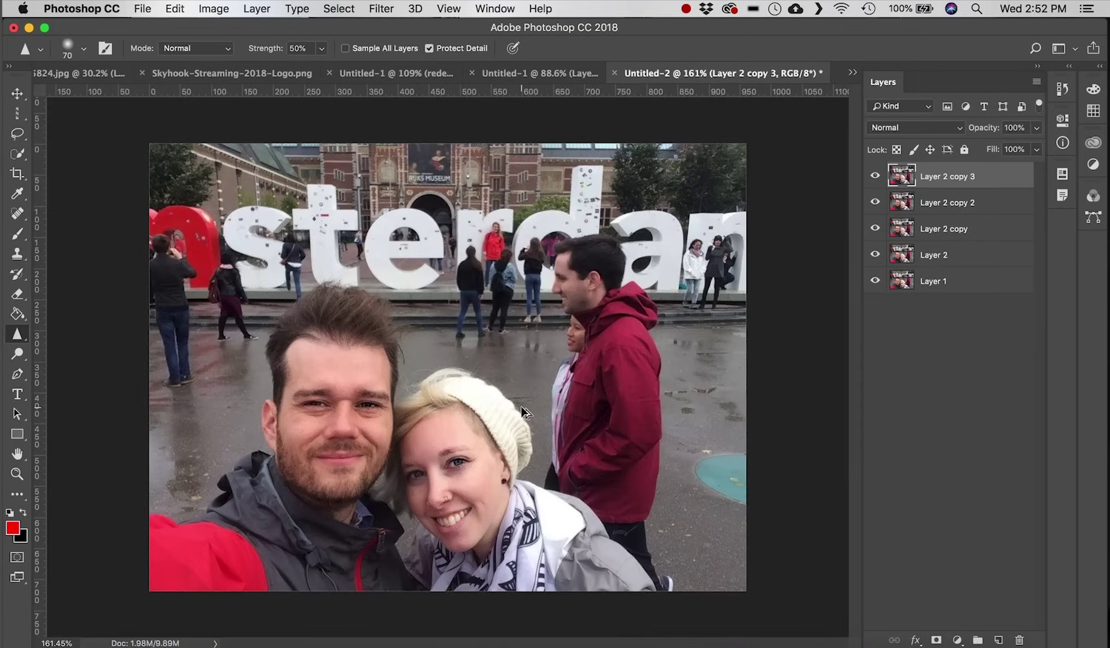
pyautogui.press('super+z')
# - Use the Smudge tool to pull the ear of the man in the red jacket to a point and lengthen his nose
pyautogui.rightClick(15, 335)
pyautogui.click(85, 362)
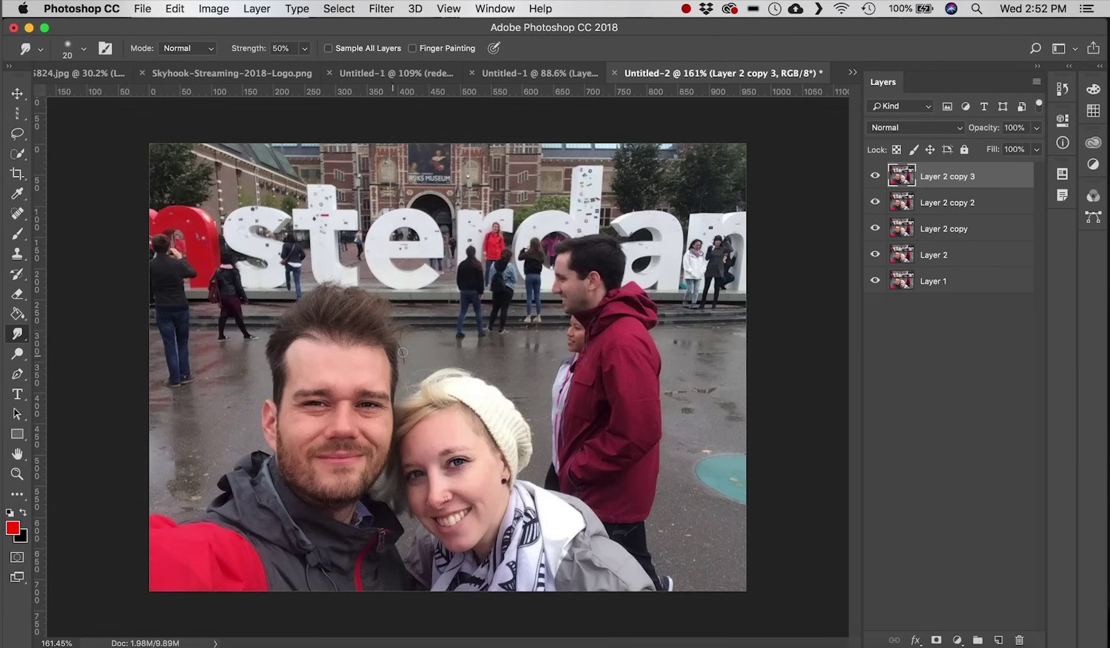
pyautogui.scroll(5, 619, 248)
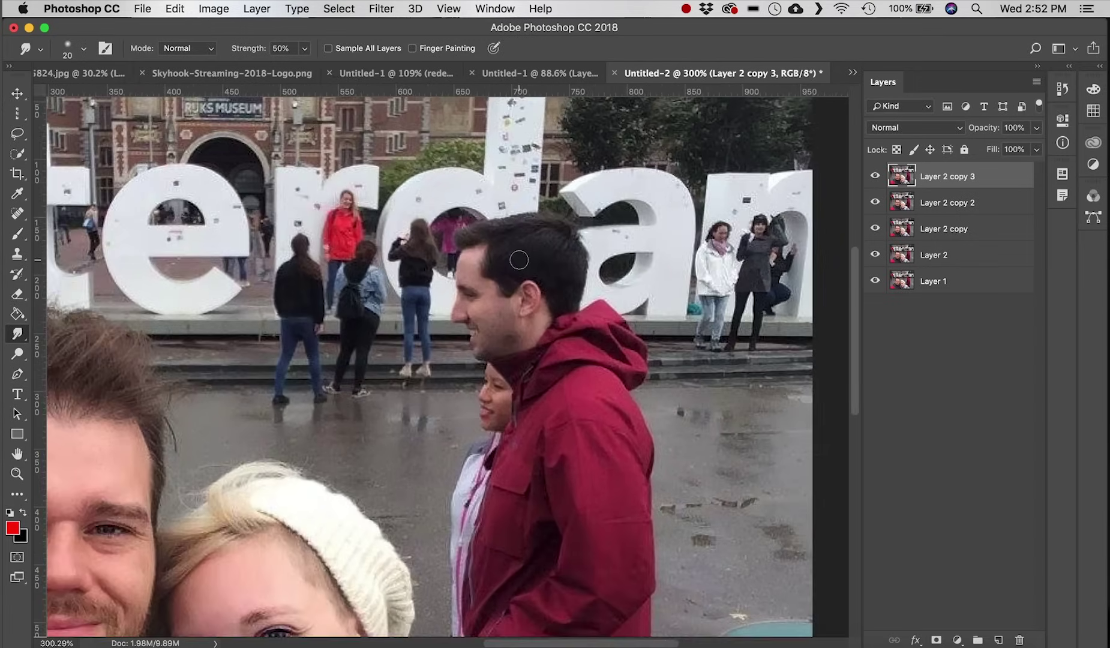
pyautogui.scroll(5, 519, 260)
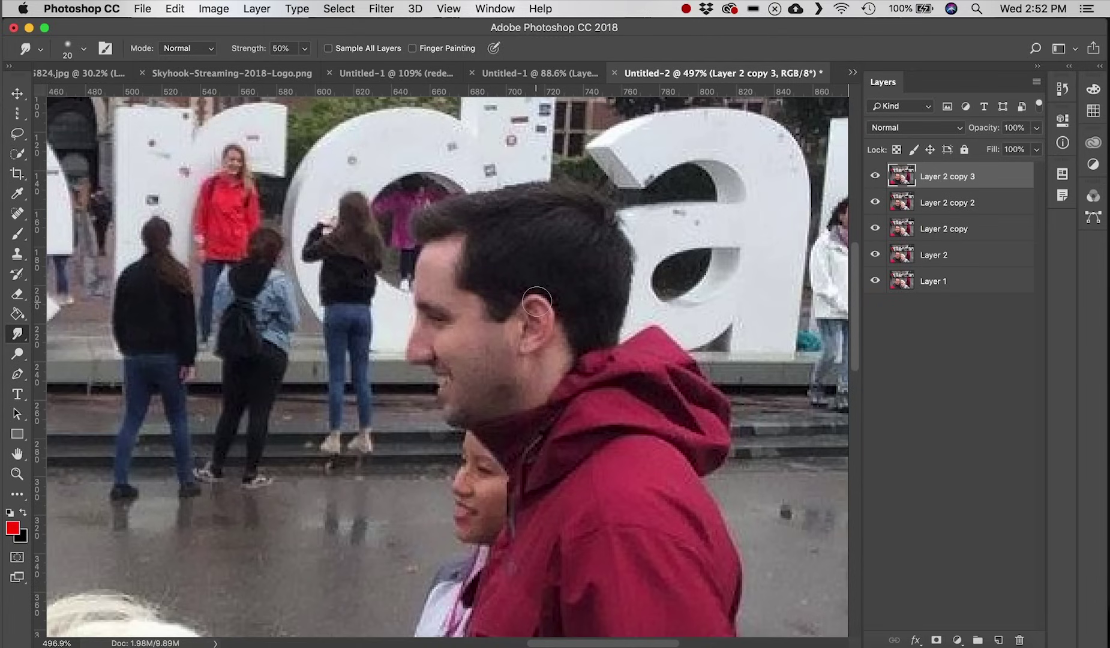
pyautogui.rightClick(17, 333)
pyautogui.click(66, 363)
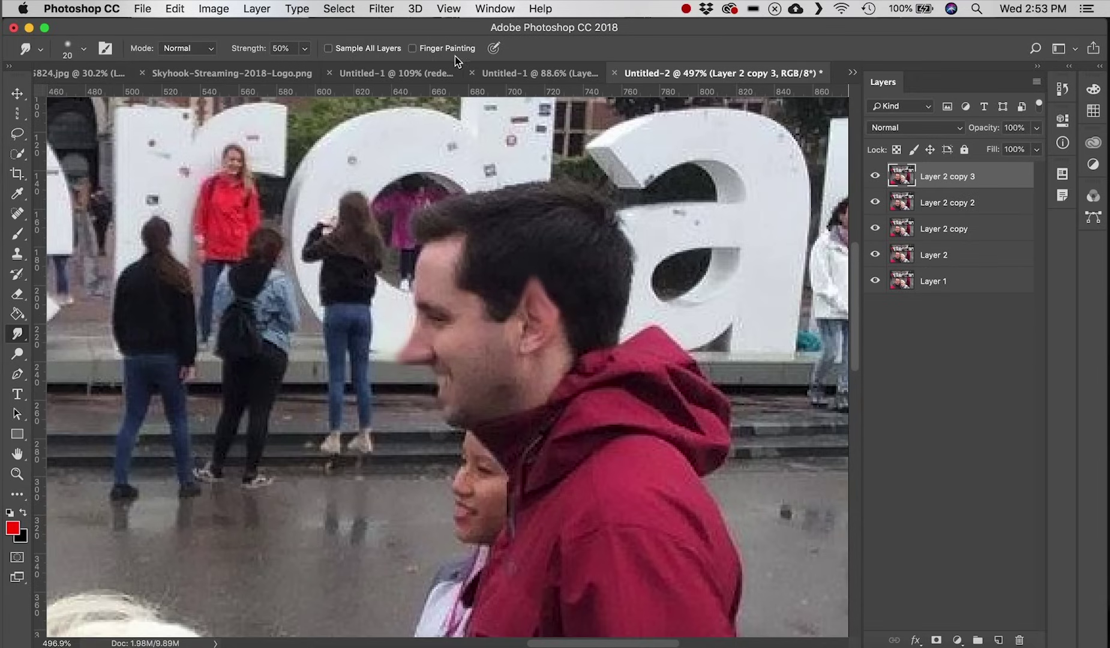
pyautogui.click(373, 9)
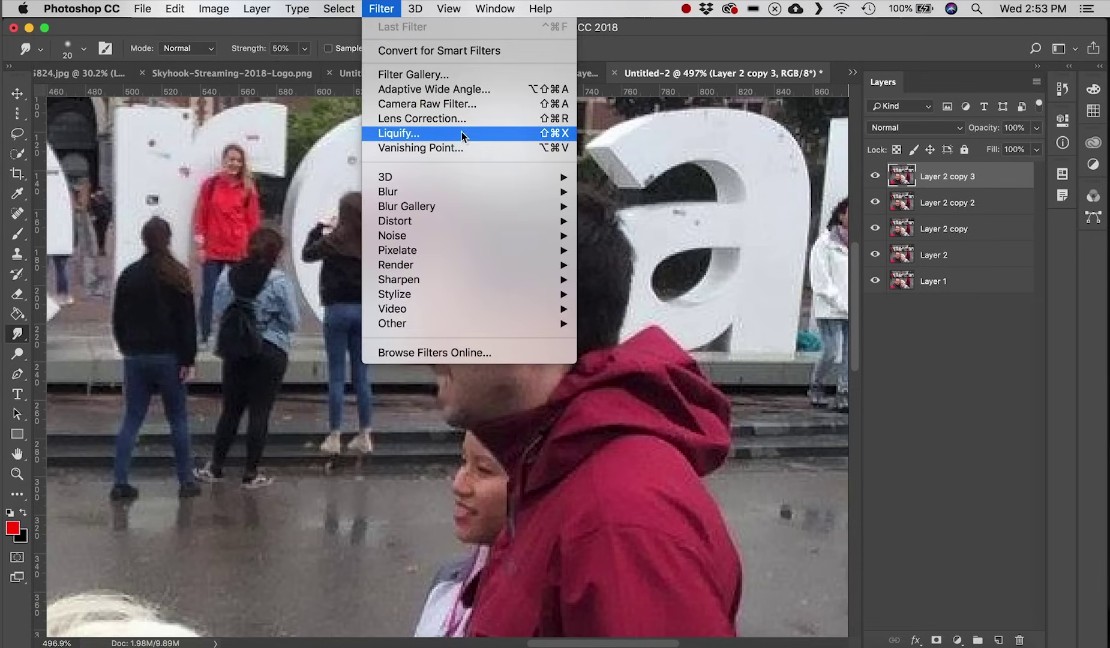
pyautogui.click(693, 193)
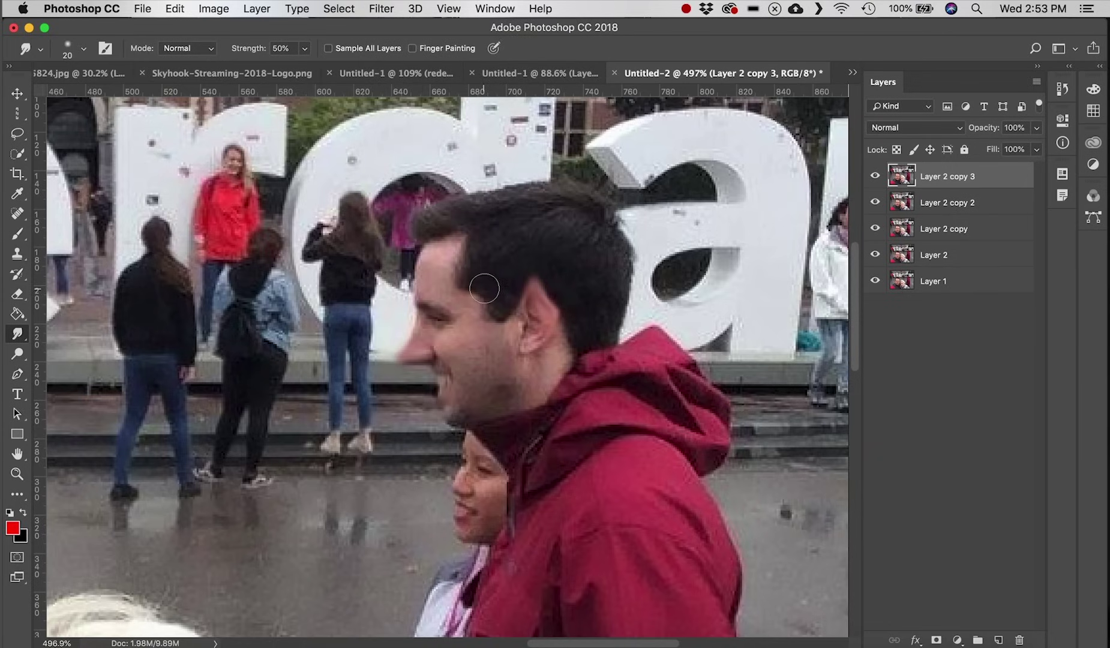
# - Activate the Dodge tool and lighten both eyes of the woman in the white knit hat
pyautogui.scroll(-5, 484, 289)
pyautogui.rightClick(17, 333)
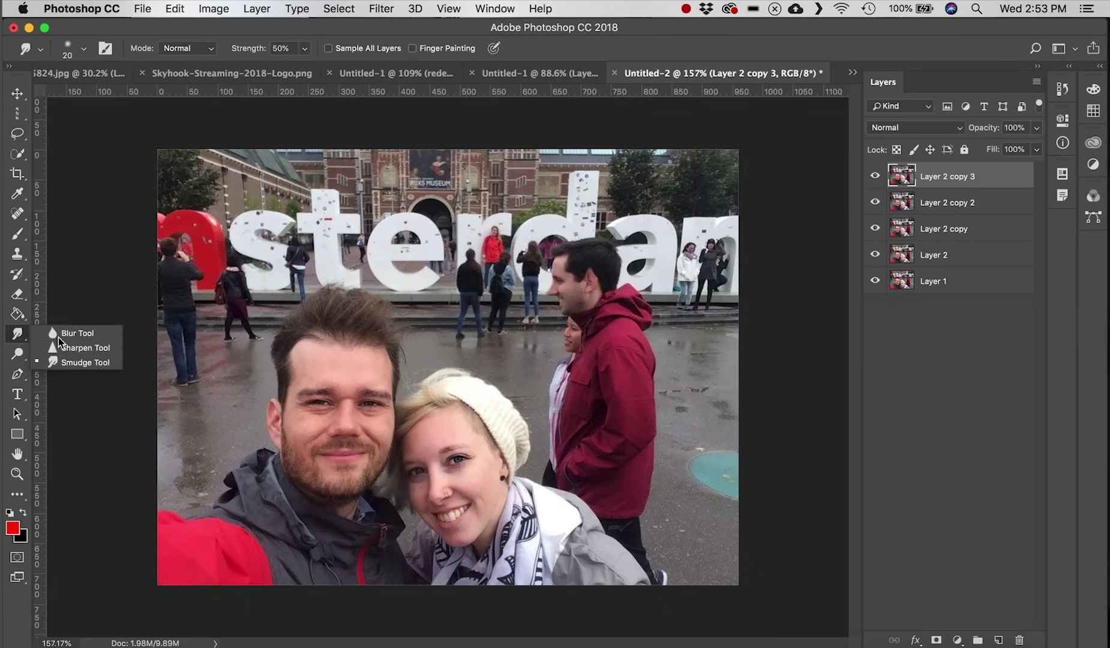
pyautogui.click(16, 355)
pyautogui.rightClick(16, 354)
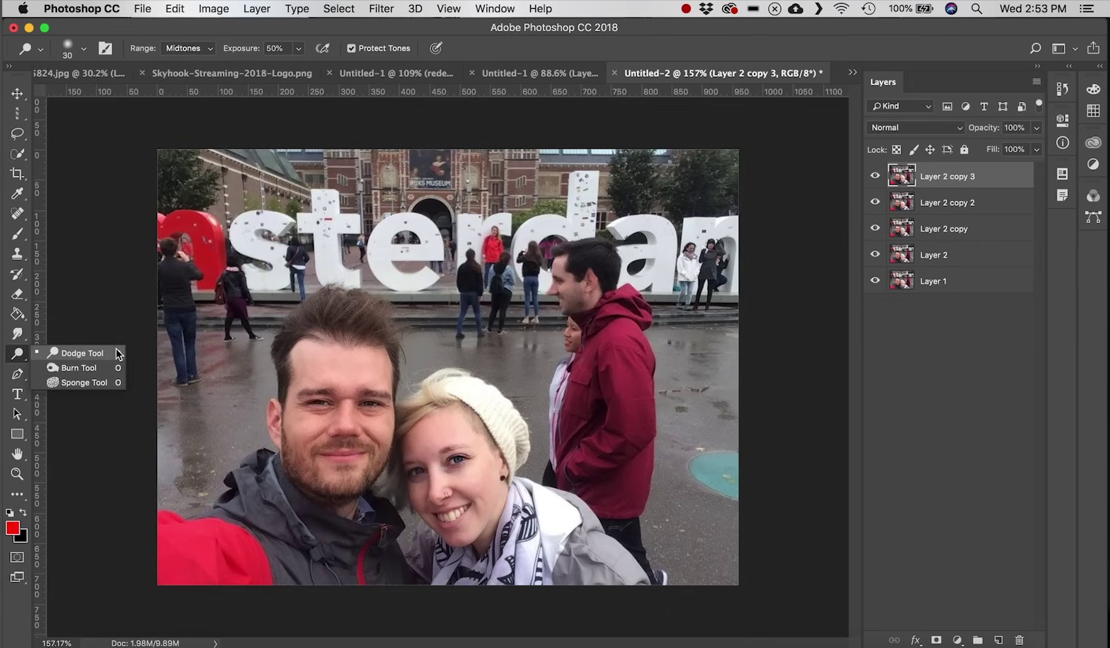
pyautogui.click(112, 354)
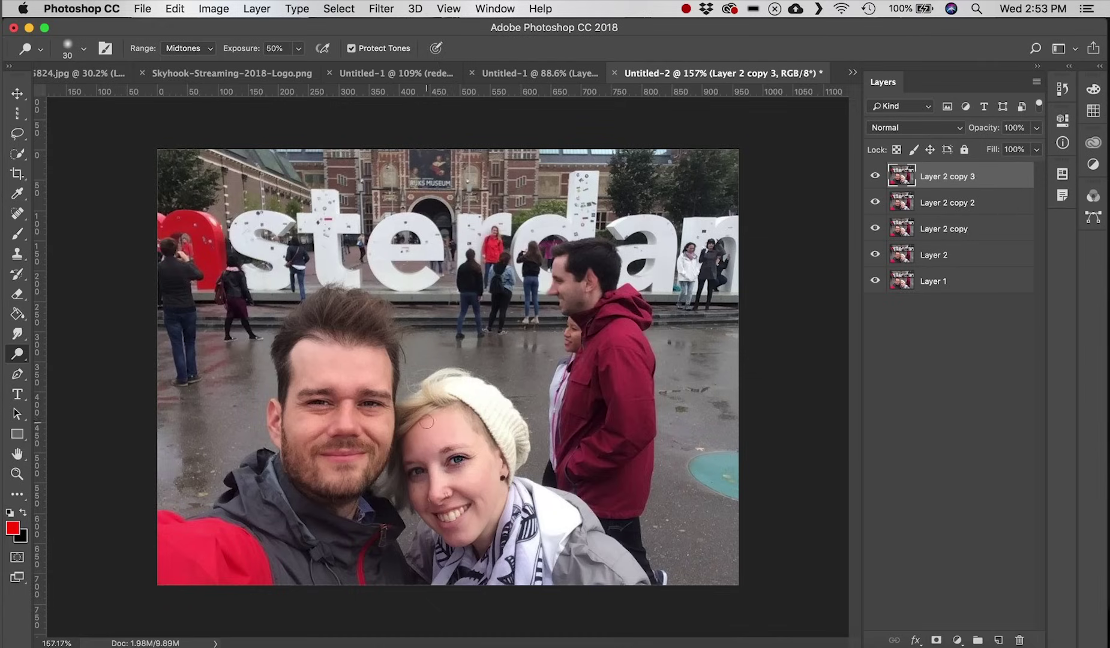
pyautogui.scroll(6, 455, 462)
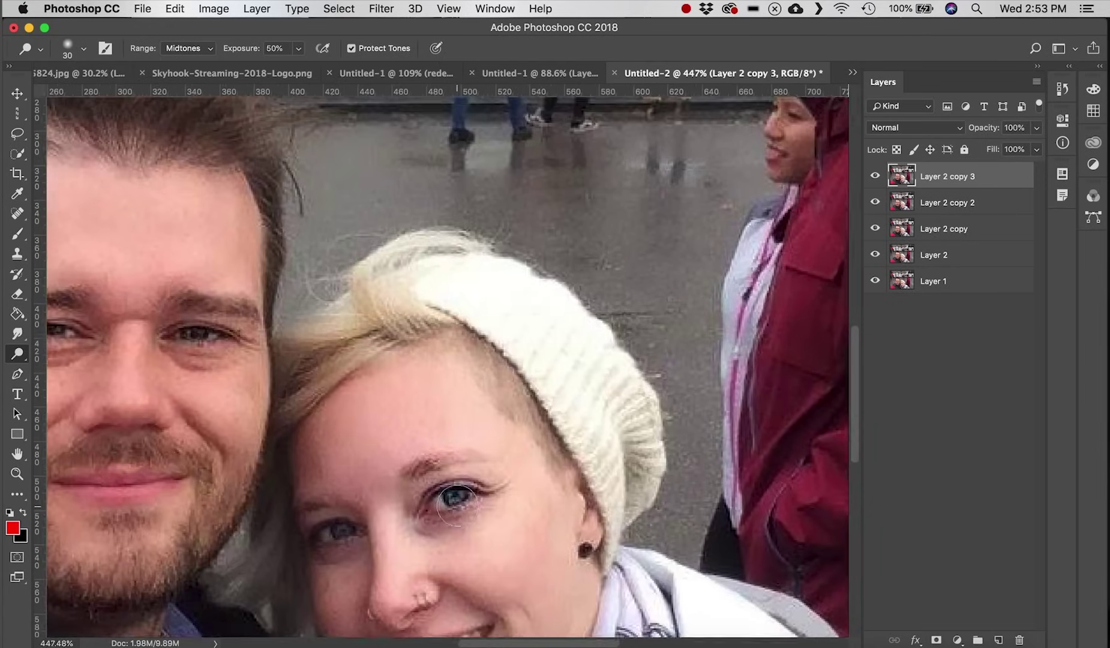
pyautogui.scroll(2, 457, 491)
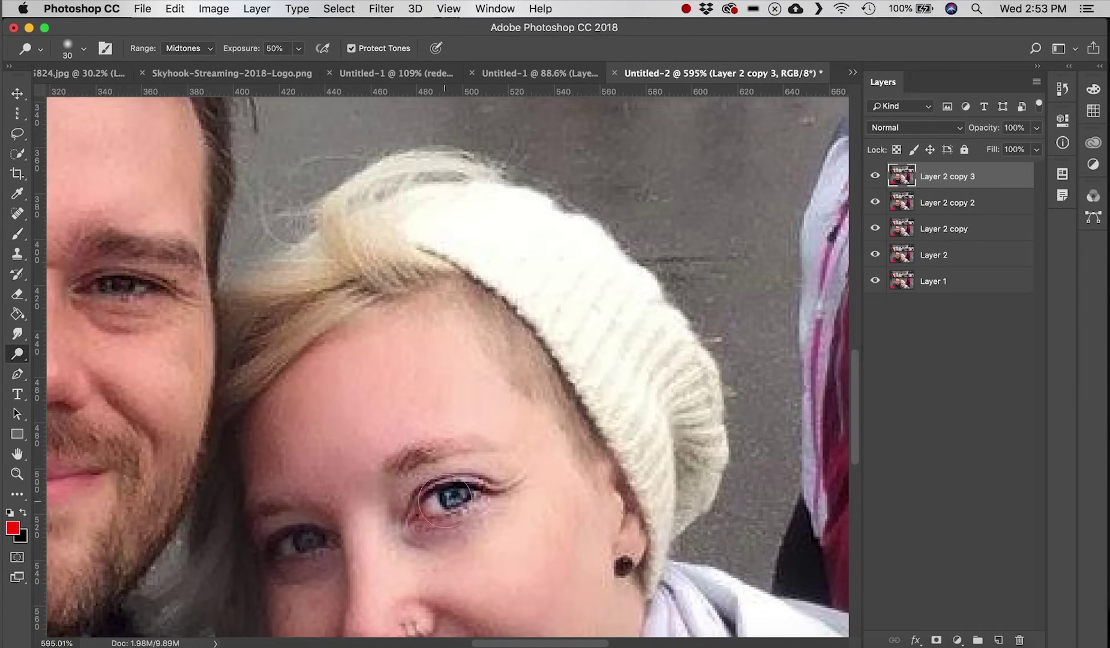
pyautogui.moveTo(277, 564)
pyautogui.mouseDown()
pyautogui.moveTo(363, 533)
pyautogui.moveTo(328, 542)
pyautogui.moveTo(260, 531)
pyautogui.moveTo(320, 536)
pyautogui.moveTo(282, 546)
pyautogui.mouseUp()
pyautogui.moveTo(174, 461); pyautogui.dragTo(432, 491)
pyautogui.press('super+r')
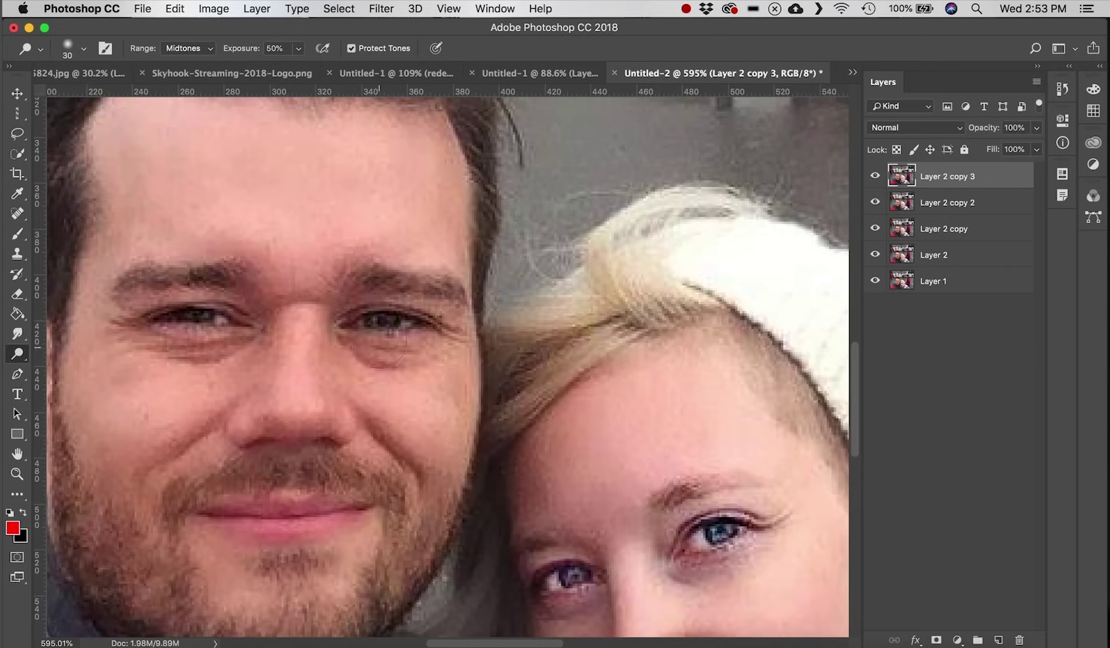
# - Lighten the bearded man's eyes and the smiling woman's teeth with the Dodge tool
pyautogui.moveTo(209, 300)
pyautogui.mouseDown()
pyautogui.moveTo(147, 318)
pyautogui.moveTo(252, 311)
pyautogui.mouseUp()
pyautogui.press('super+r')
pyautogui.moveTo(248, 268); pyautogui.dragTo(432, 273)
pyautogui.moveTo(423, 460); pyautogui.dragTo(198, 261)
pyautogui.moveTo(568, 425); pyautogui.dragTo(447, 319)
pyautogui.press('super+r')
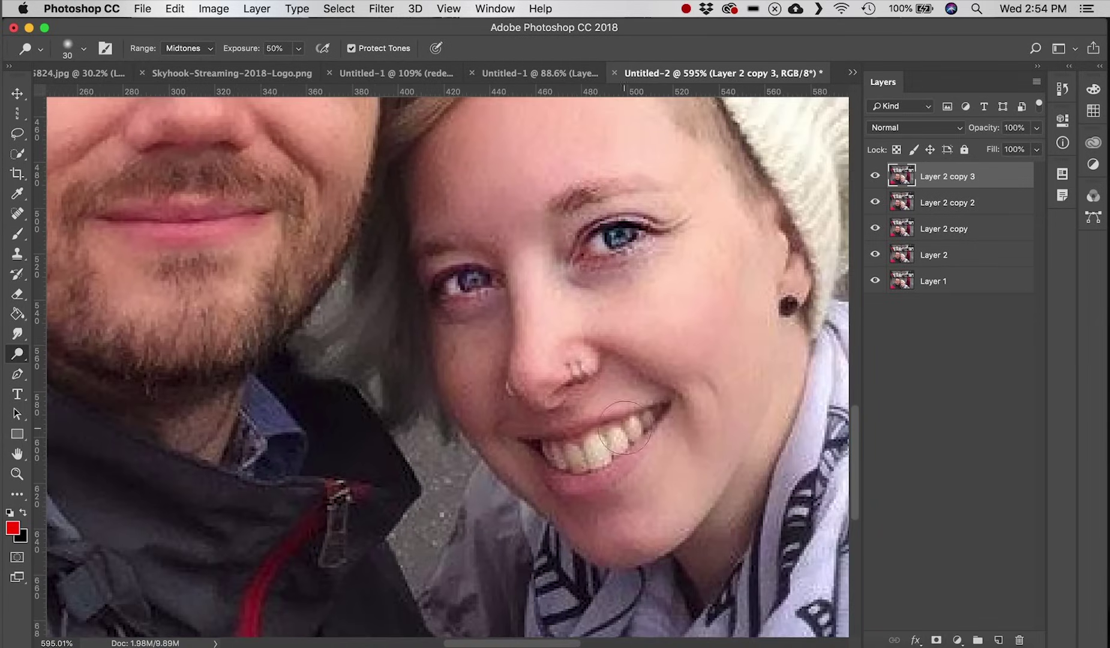
pyautogui.moveTo(630, 443)
pyautogui.mouseDown()
pyautogui.moveTo(540, 457)
pyautogui.moveTo(658, 406)
pyautogui.mouseUp()
# - Step back through the history to undo the dodging on the couple's eyes and the woman's teeth
pyautogui.scroll(-10, 676, 486)
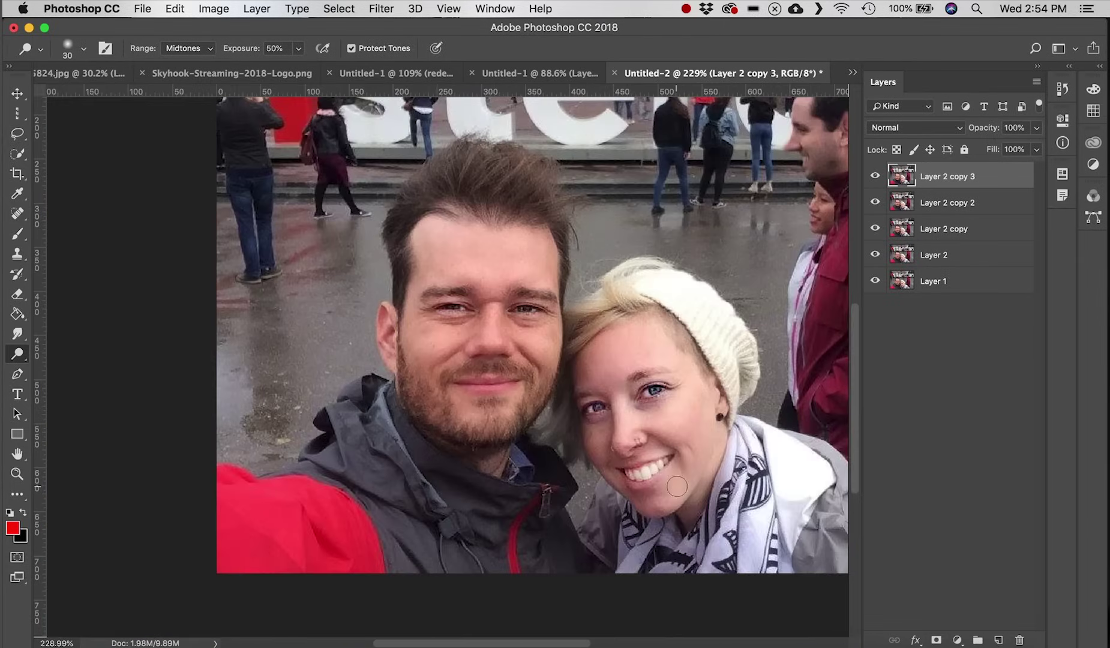
pyautogui.scroll(6, 343, 419)
pyautogui.hscroll(-5, 343, 419)
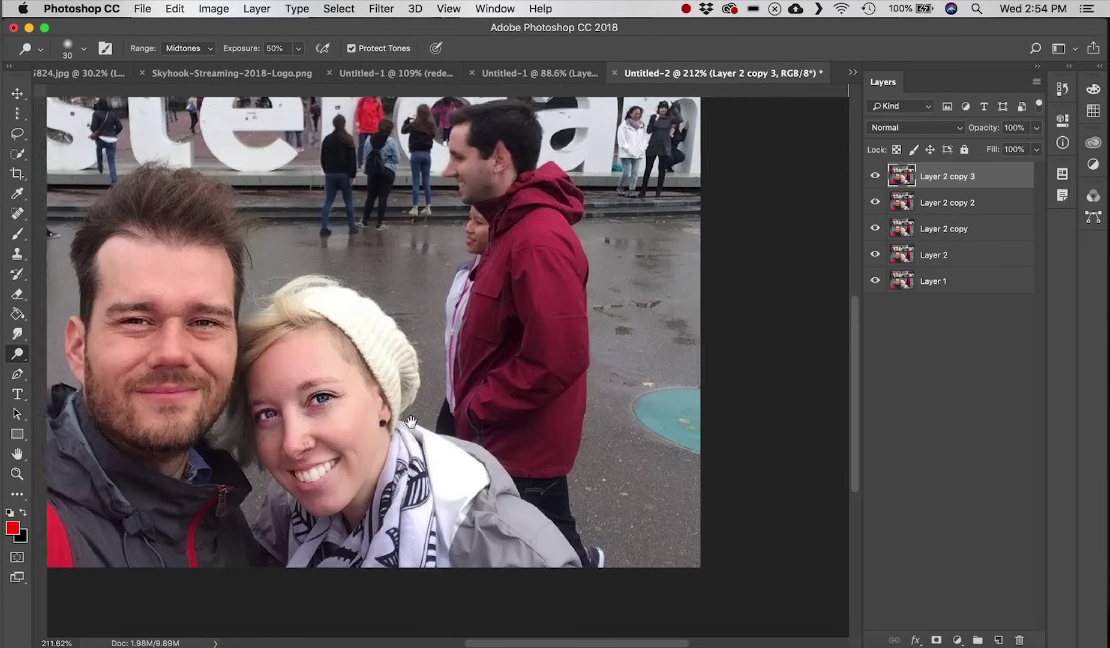
pyautogui.press('super+alt+z')
pyautogui.press('super+alt+z')
pyautogui.press('super+alt+z')
pyautogui.press('super+alt+z')
pyautogui.press('super+alt+z')
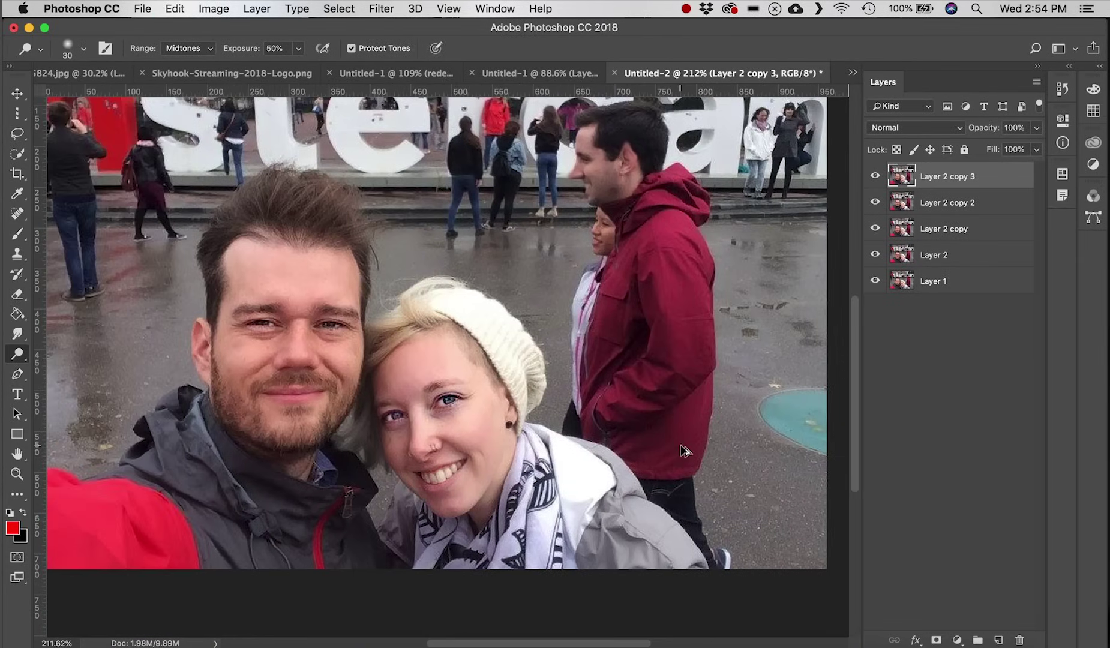
pyautogui.press('super+alt+z')
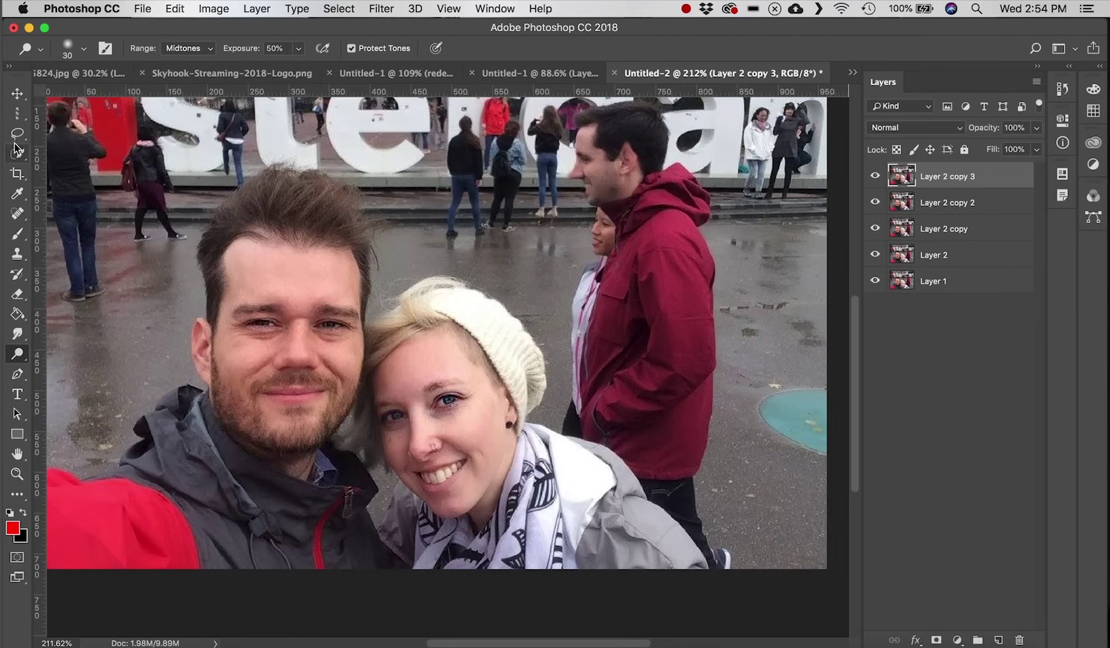
# - Activate the Burn tool, reduce its brush size to 9 and darken both of the bearded man's eyes
pyautogui.click(17, 353)
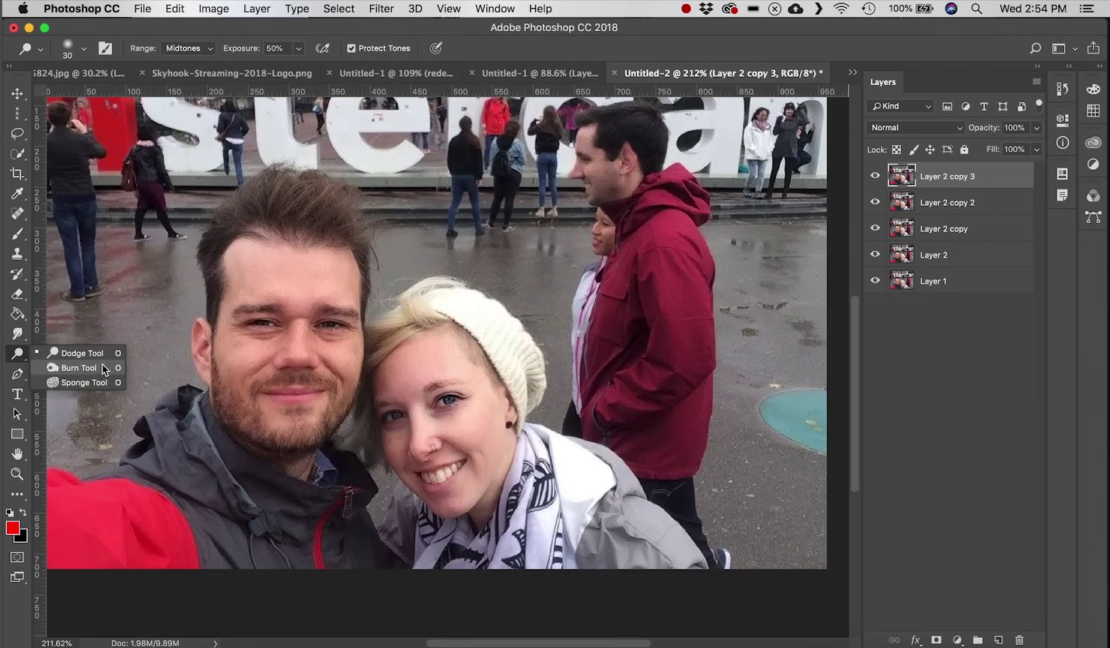
pyautogui.click(79, 368)
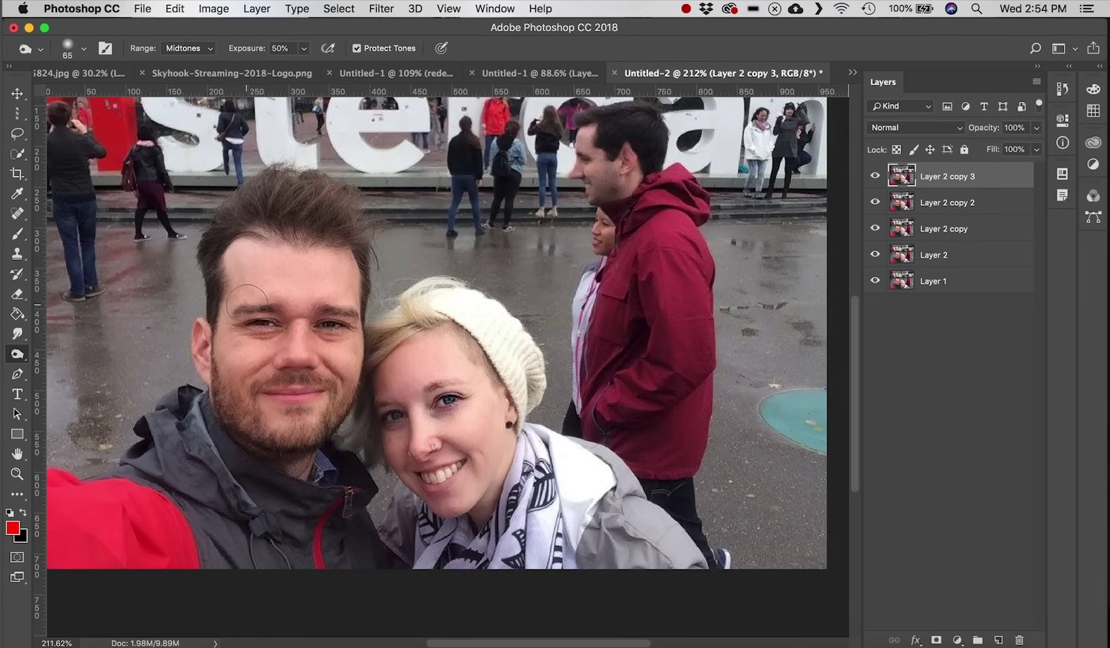
pyautogui.scroll(5, 247, 302)
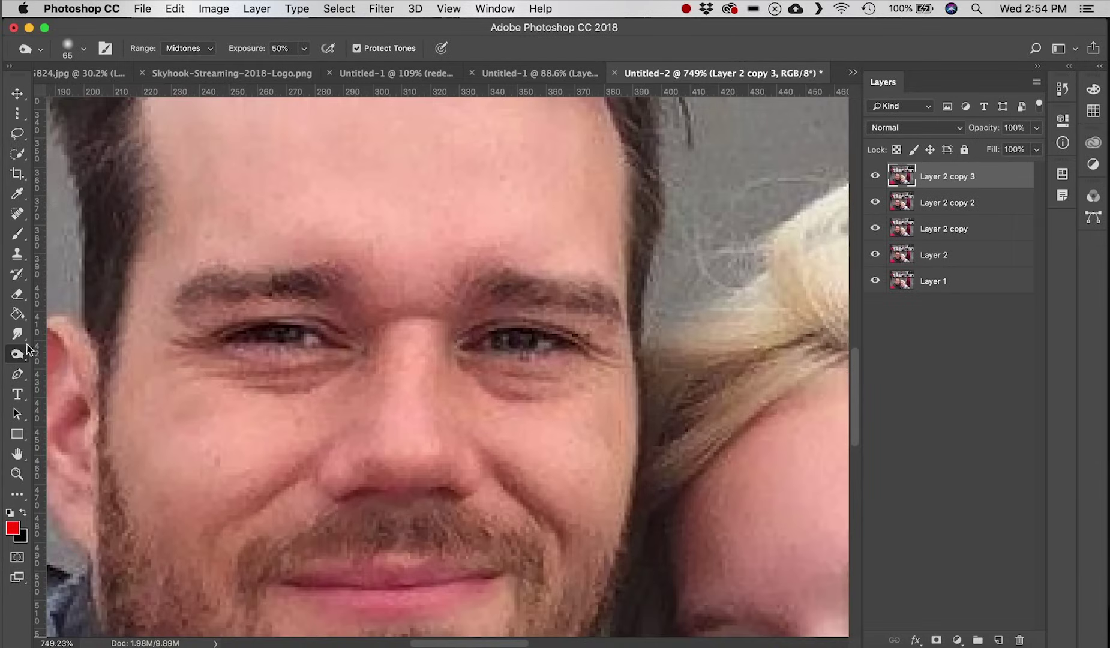
pyautogui.click(17, 354)
pyautogui.click(78, 367)
pyautogui.press('[')
pyautogui.press('[')
pyautogui.press('[')
pyautogui.press('[')
pyautogui.press('[')
pyautogui.press('[')
pyautogui.moveTo(241, 338)
pyautogui.mouseDown()
pyautogui.moveTo(318, 339)
pyautogui.moveTo(231, 337)
pyautogui.moveTo(331, 341)
pyautogui.moveTo(235, 341)
pyautogui.moveTo(317, 338)
pyautogui.mouseUp()
pyautogui.press('[')
pyautogui.moveTo(495, 343)
pyautogui.mouseDown()
pyautogui.moveTo(568, 339)
pyautogui.moveTo(507, 344)
pyautogui.moveTo(551, 342)
pyautogui.mouseUp()
pyautogui.moveTo(519, 341); pyautogui.dragTo(527, 343)
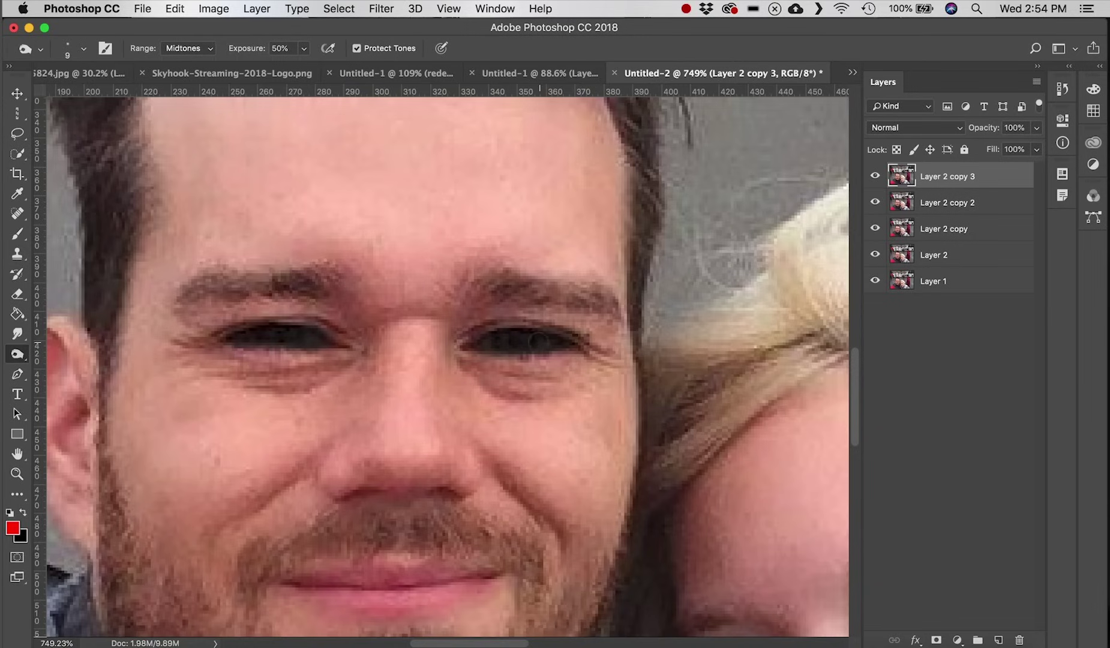
# - Burn the bearded man's hair and hairline darker with a size 60 brush, and undo a burn stroke on the woman's hair
pyautogui.scroll(-10, 582, 357)
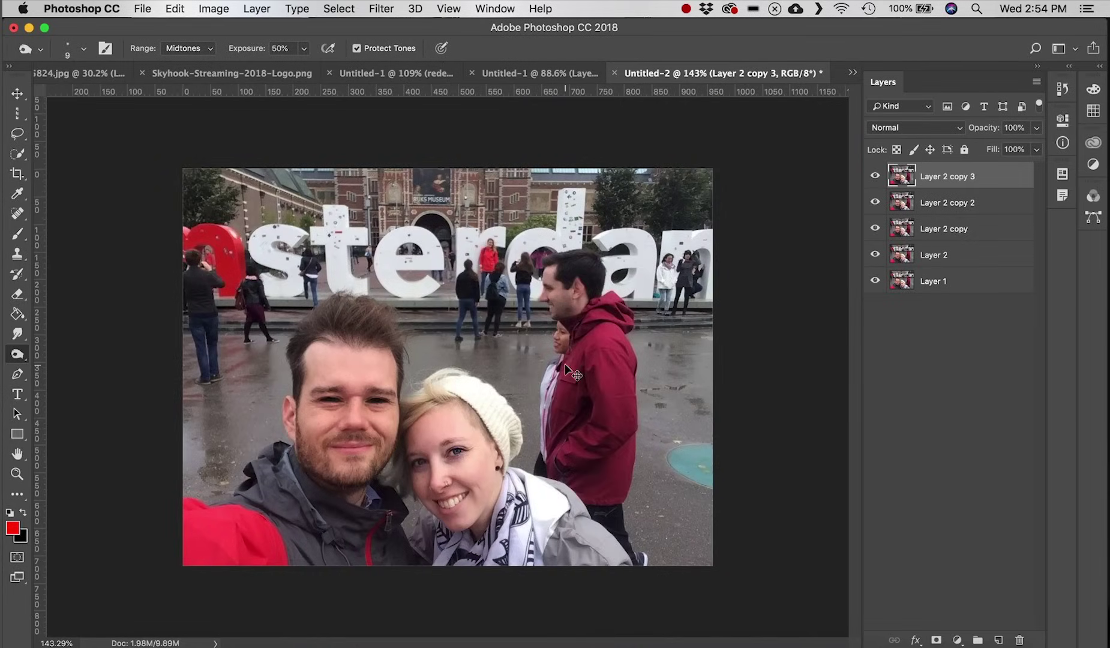
pyautogui.scroll(5, 360, 369)
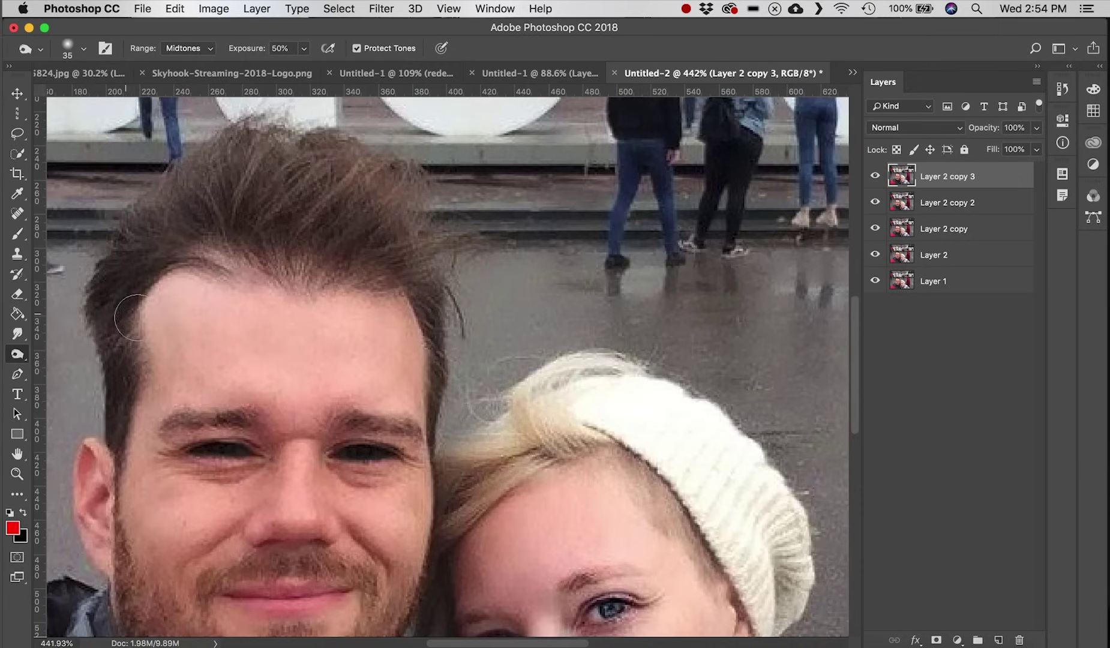
pyautogui.press(']')
pyautogui.press(']')
pyautogui.press(']')
pyautogui.press(']')
pyautogui.moveTo(303, 244)
pyautogui.mouseDown()
pyautogui.moveTo(222, 240)
pyautogui.moveTo(288, 258)
pyautogui.moveTo(390, 255)
pyautogui.moveTo(239, 240)
pyautogui.moveTo(457, 255)
pyautogui.mouseUp()
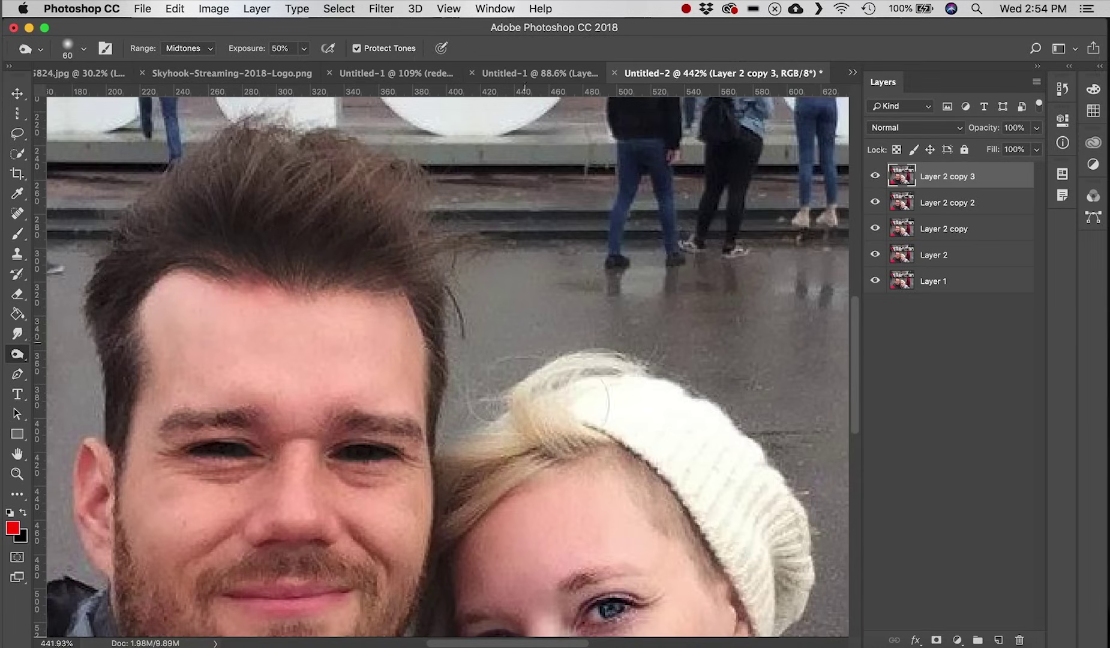
pyautogui.moveTo(660, 515); pyautogui.dragTo(638, 470)
pyautogui.press('super+z')
# - Activate the Sponge tool, set its mode to Saturate and intensify the colour of the bearded man's forehead
pyautogui.rightClick(32, 355)
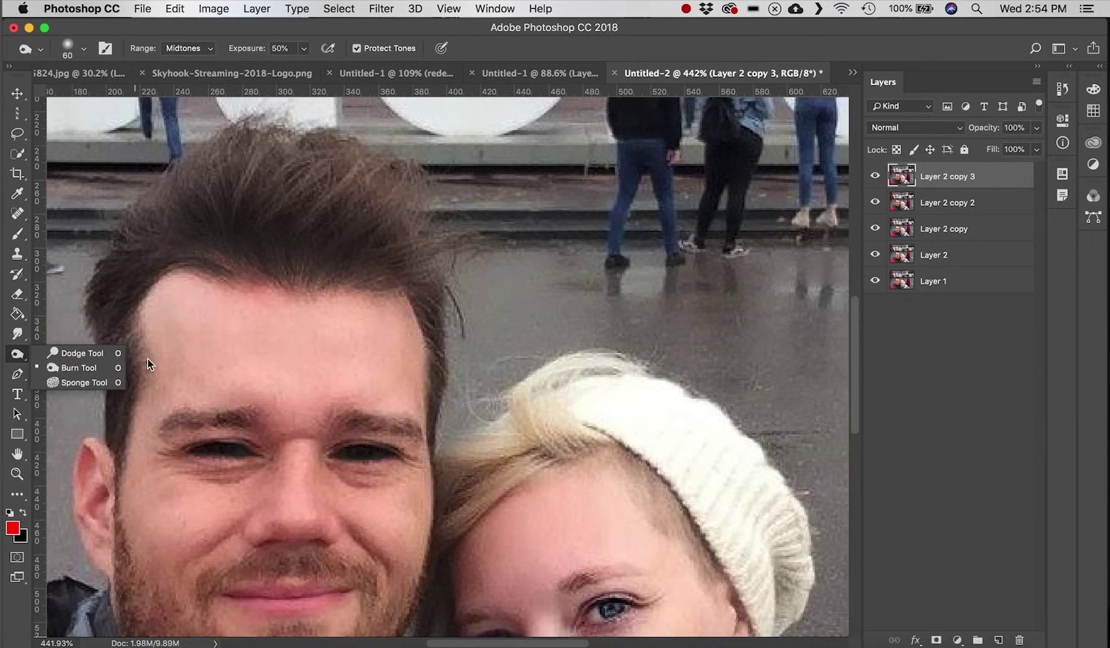
pyautogui.click(84, 382)
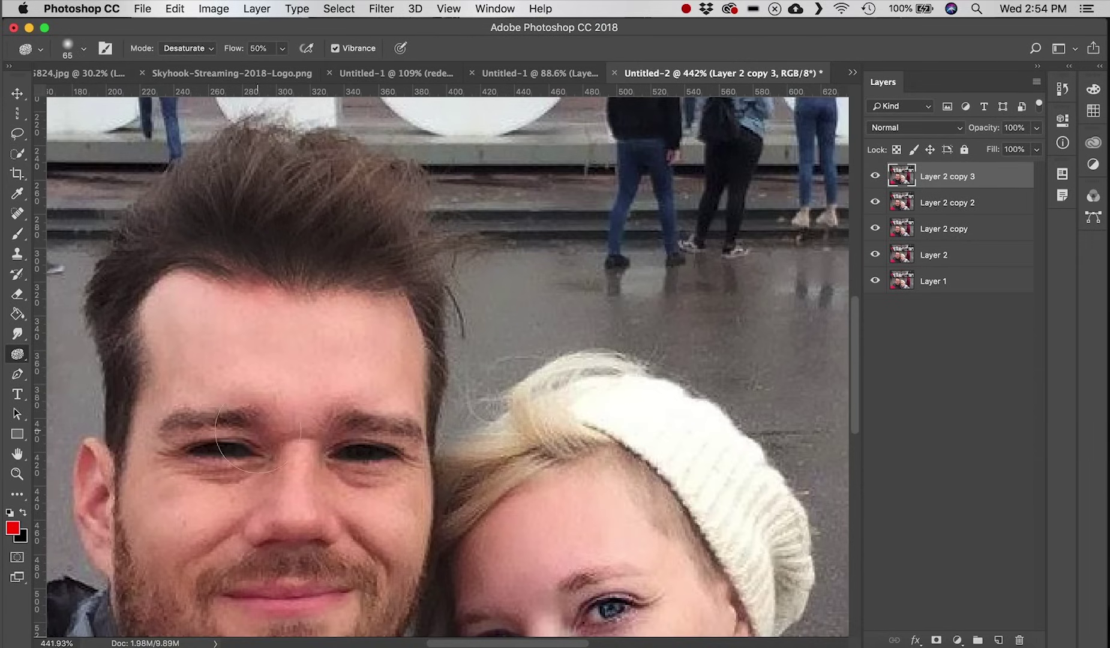
pyautogui.scroll(-3, 294, 493)
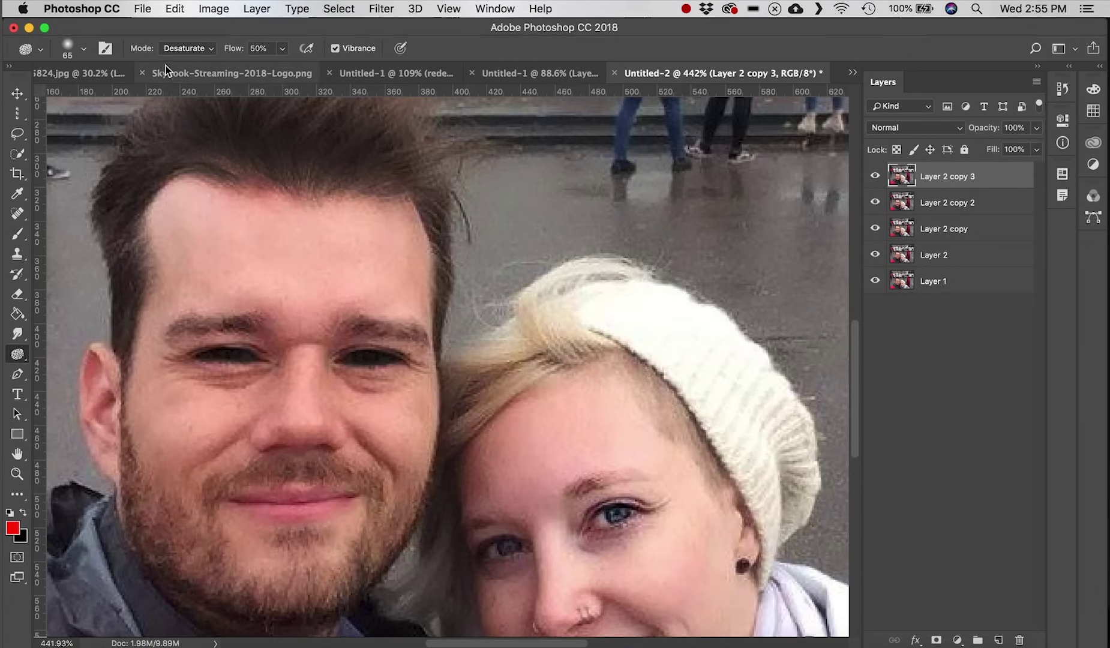
pyautogui.click(184, 49)
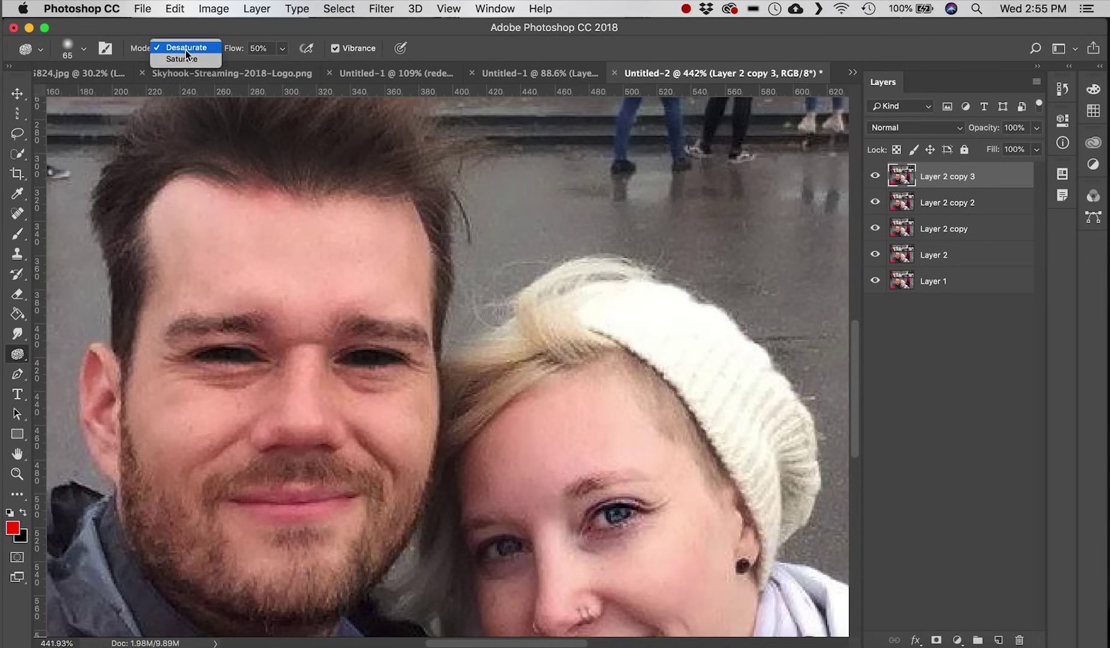
pyautogui.click(218, 60)
pyautogui.moveTo(235, 235)
pyautogui.mouseDown()
pyautogui.moveTo(381, 261)
pyautogui.moveTo(211, 274)
pyautogui.moveTo(174, 216)
pyautogui.moveTo(179, 197)
pyautogui.moveTo(198, 208)
pyautogui.moveTo(399, 234)
pyautogui.mouseUp()
pyautogui.press('super+z')
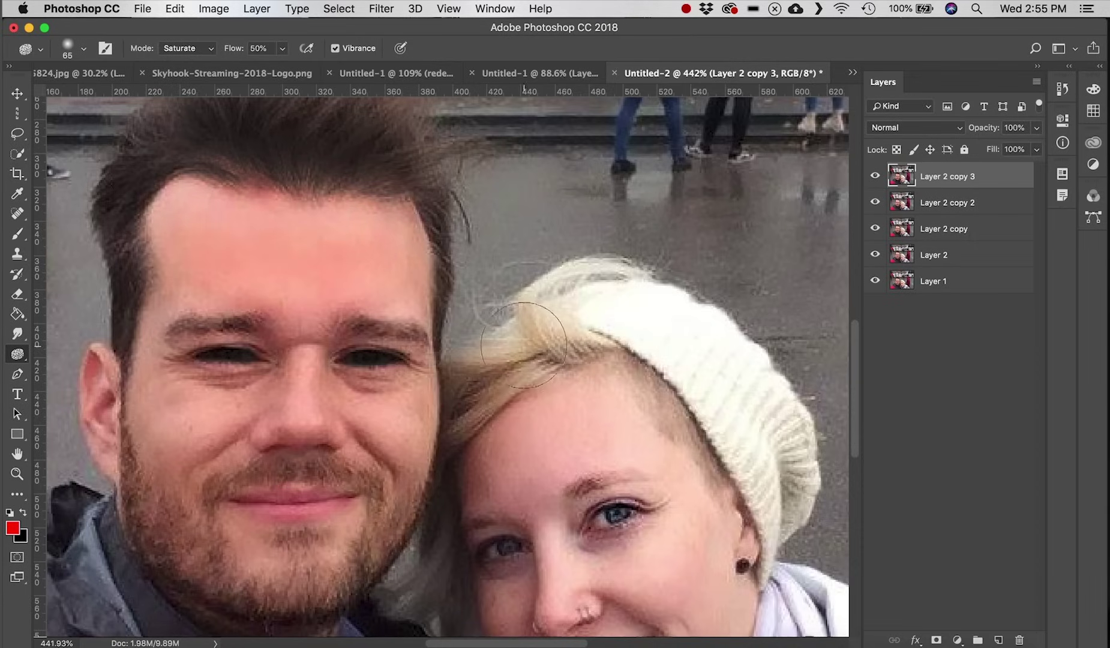
# - Saturate the skin on the woman's cheeks with the Sponge tool and undo the last saturation stroke
pyautogui.moveTo(542, 366); pyautogui.dragTo(303, 195)
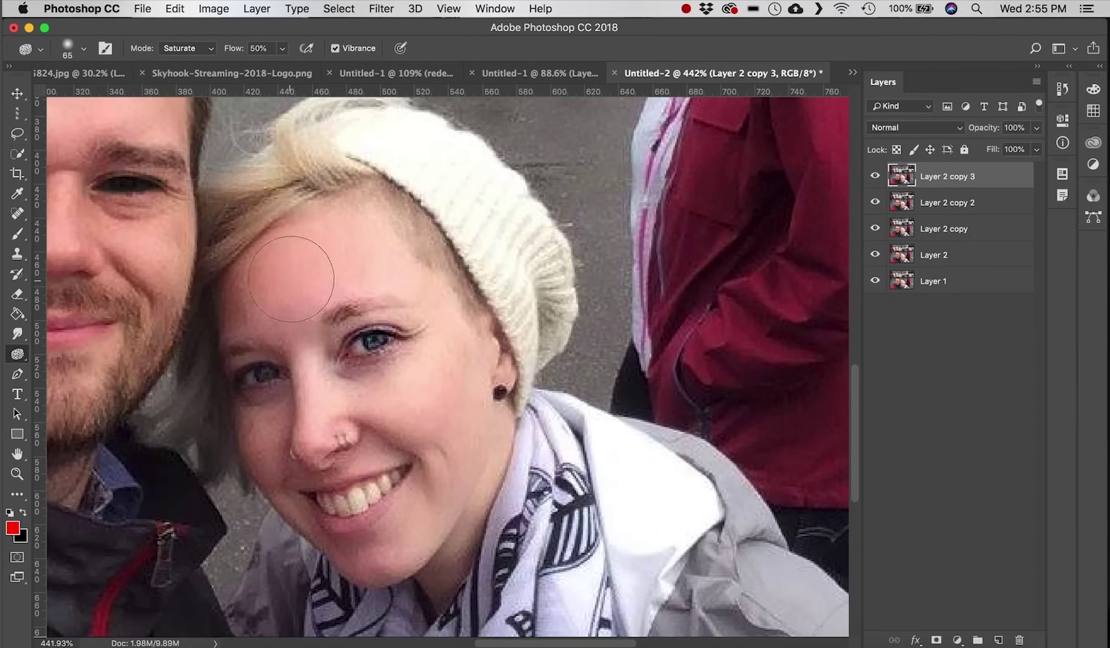
pyautogui.moveTo(441, 358)
pyautogui.mouseDown()
pyautogui.moveTo(452, 400)
pyautogui.moveTo(389, 398)
pyautogui.moveTo(434, 421)
pyautogui.mouseUp()
pyautogui.moveTo(421, 409)
pyautogui.mouseDown()
pyautogui.moveTo(413, 396)
pyautogui.moveTo(442, 382)
pyautogui.mouseUp()
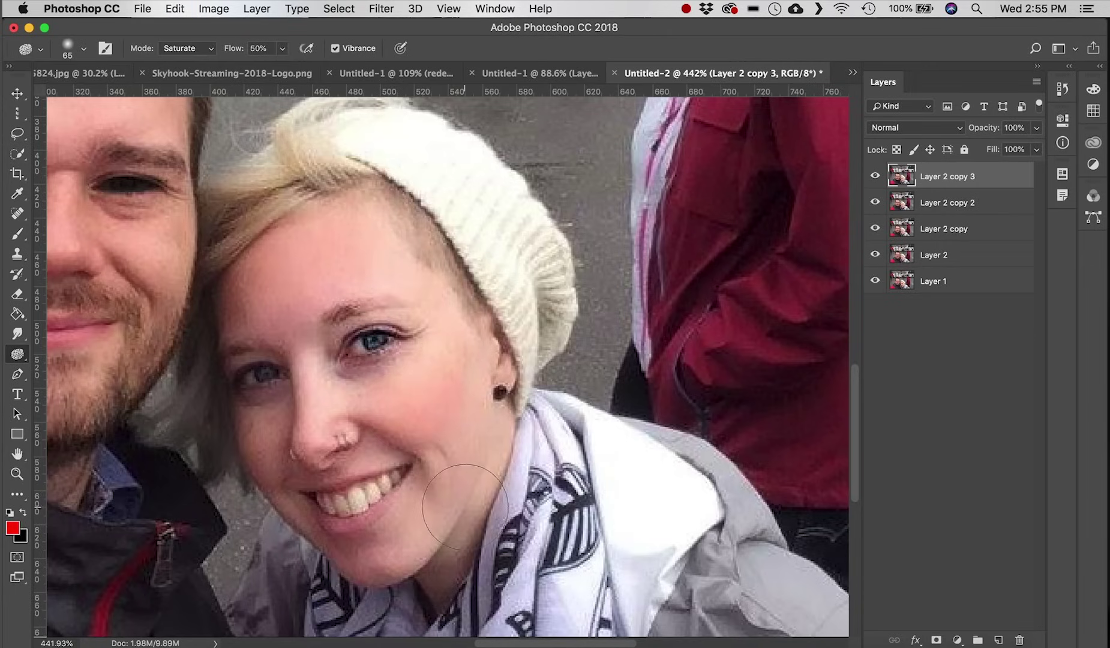
pyautogui.moveTo(322, 391)
pyautogui.mouseDown()
pyautogui.moveTo(375, 416)
pyautogui.moveTo(404, 396)
pyautogui.moveTo(421, 402)
pyautogui.mouseUp()
pyautogui.press('super+z')
pyautogui.press('super+z')
# - Set the Sponge tool's mode to Desaturate and reduce its brush size to 20
pyautogui.click(192, 47)
pyautogui.click(180, 34)
pyautogui.press('[')
pyautogui.press('[')
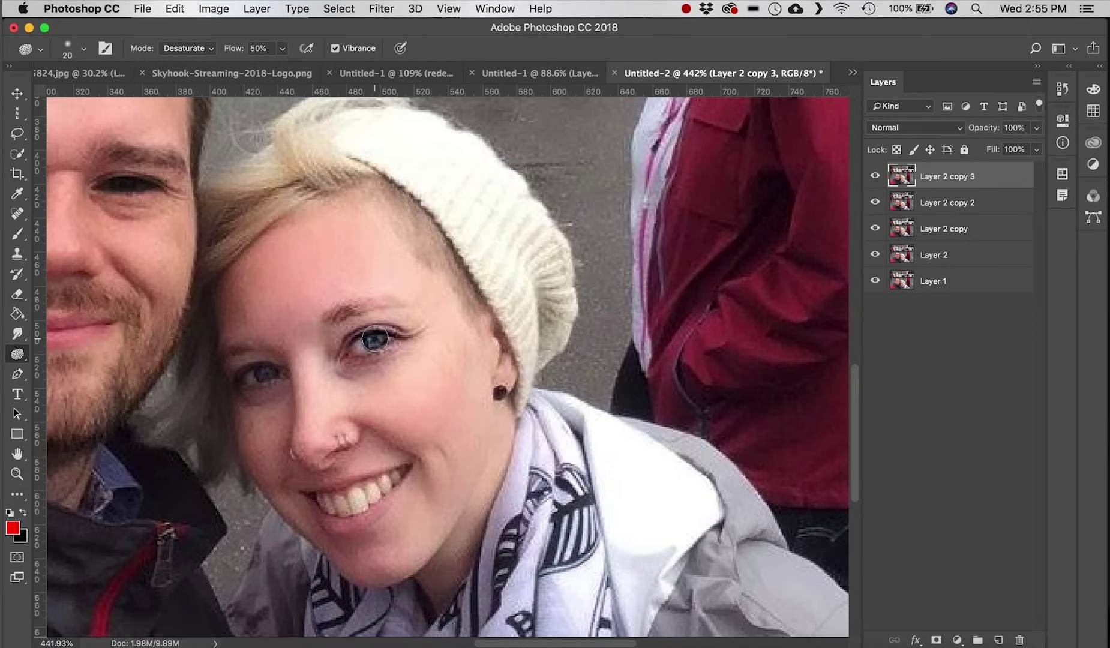
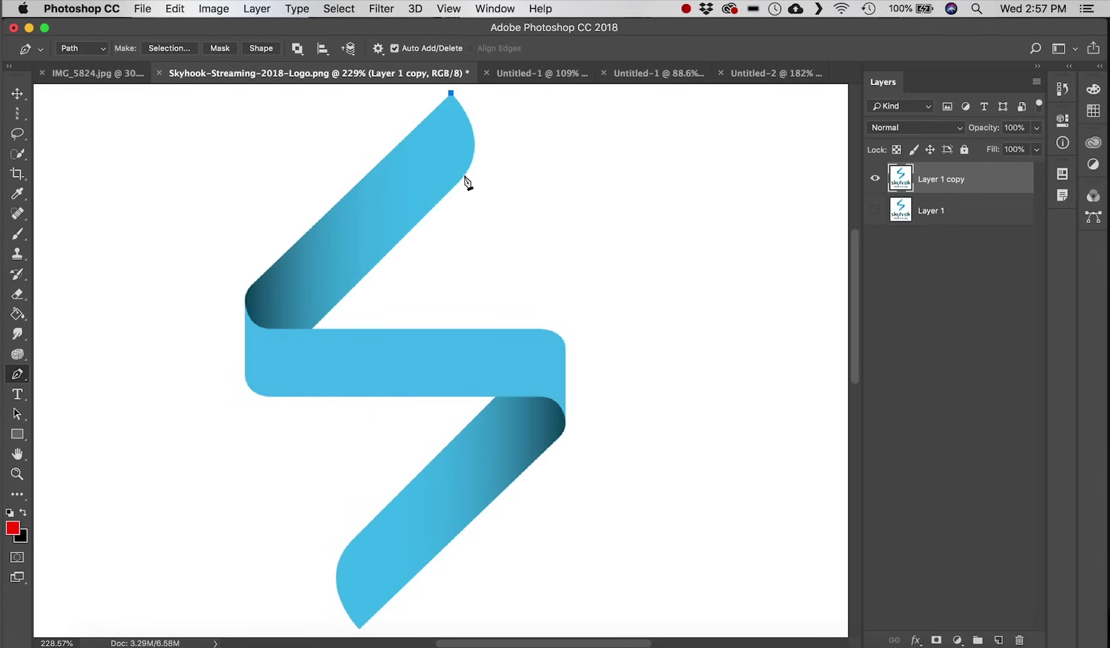
# - Trace the logo ribbon with the Pen tool from the curved upper tip down the right edge and around the right-hand bend
pyautogui.moveTo(465, 176); pyautogui.dragTo(434, 209)
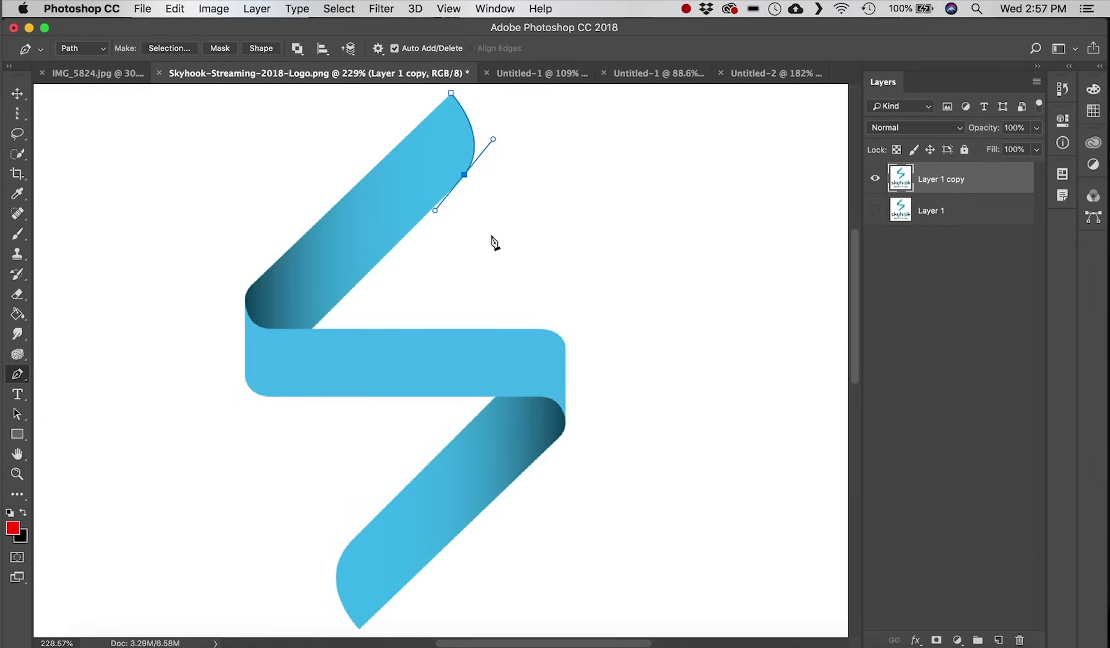
pyautogui.moveTo(435, 211); pyautogui.dragTo(432, 213)
pyautogui.click(312, 329)
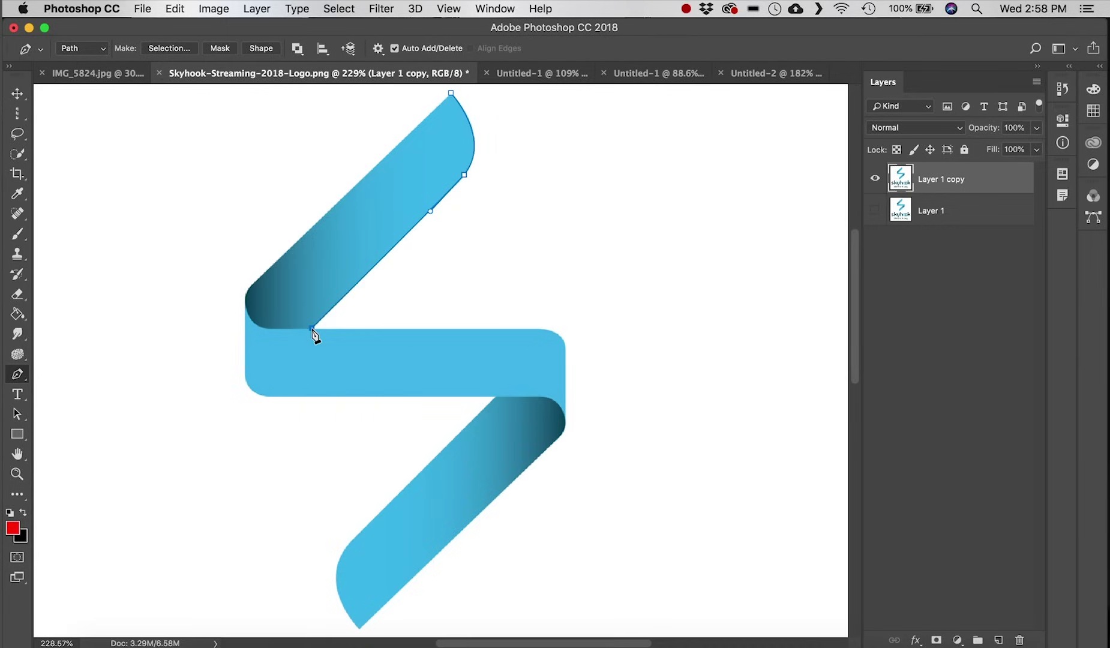
pyautogui.click(542, 328)
pyautogui.click(565, 359)
pyautogui.click(565, 425)
pyautogui.click(546, 450)
# - Continue the path around the lower ribbon end, the middle band's underside and the left-hand bend, and close it at the upper tip
pyautogui.click(358, 627)
pyautogui.click(359, 530)
pyautogui.click(413, 484)
pyautogui.click(493, 396)
pyautogui.click(274, 396)
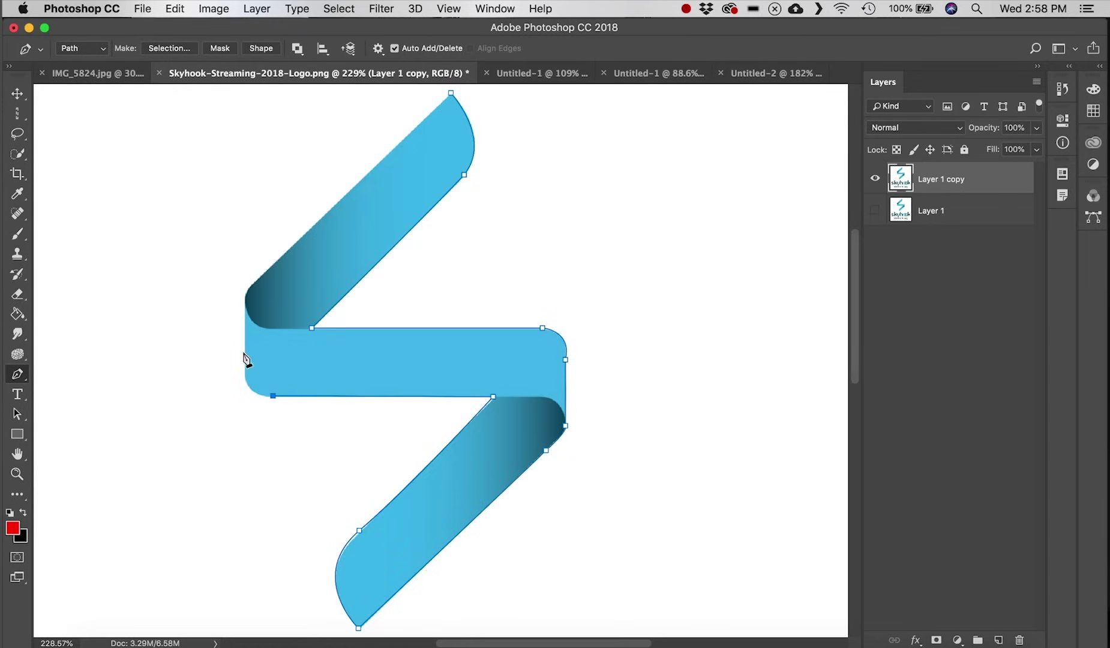
pyautogui.moveTo(244, 353); pyautogui.dragTo(243, 298)
pyautogui.moveTo(270, 265); pyautogui.dragTo(310, 232)
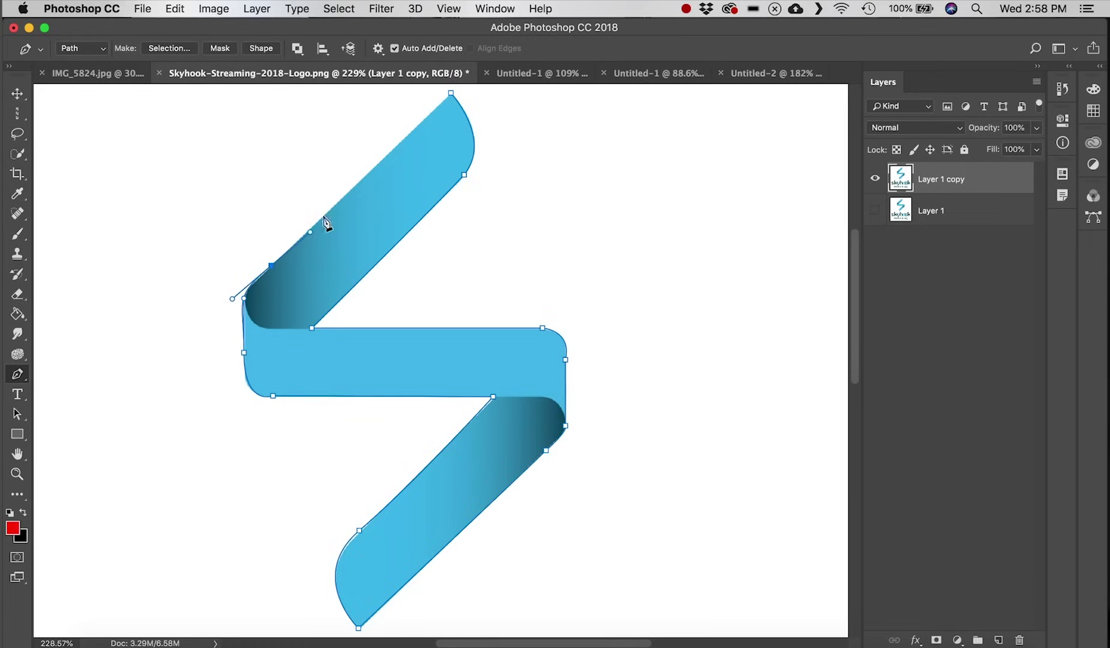
pyautogui.click(450, 94)
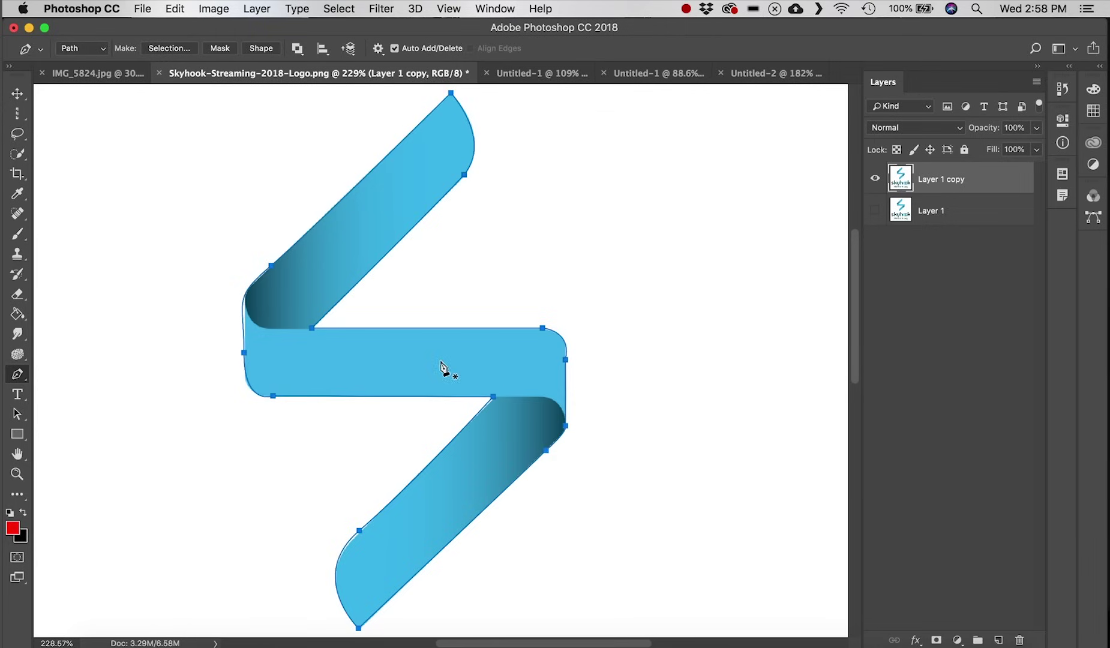
# - Convert the ribbon path into a new anti-aliased selection with a feather radius of 0 pixels
pyautogui.rightClick(364, 240)
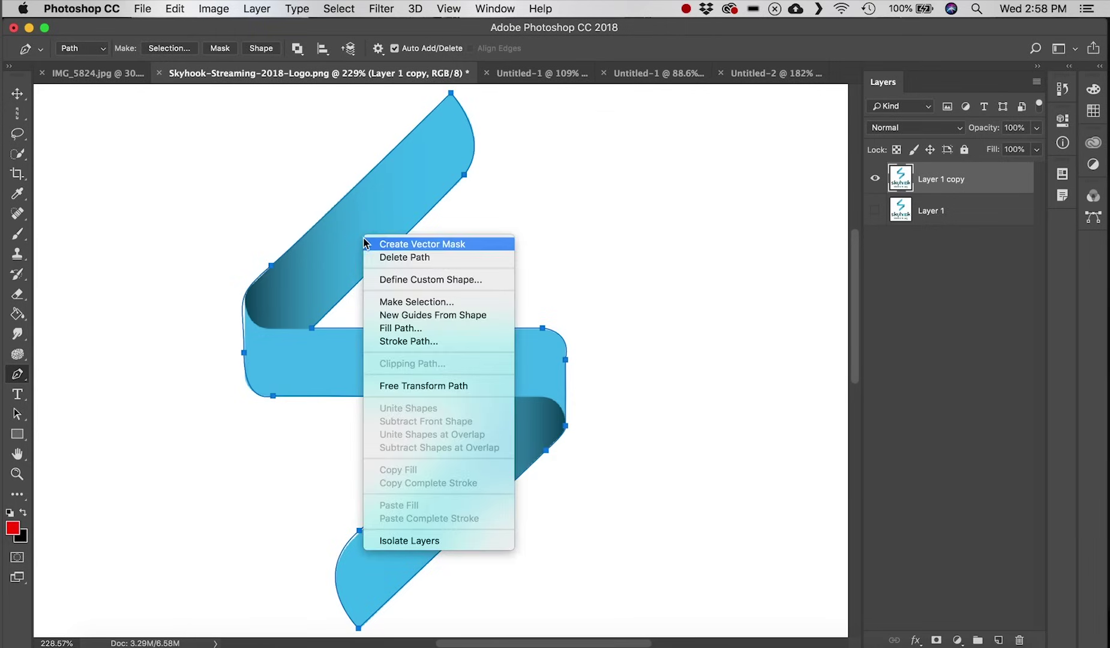
pyautogui.click(477, 303)
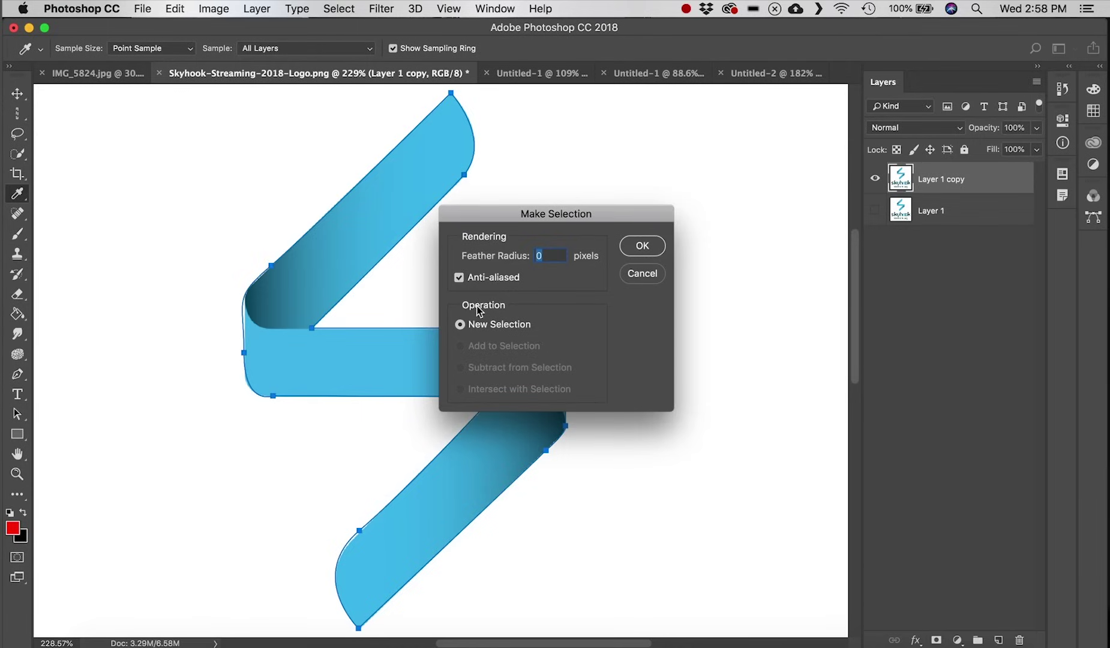
pyautogui.click(635, 247)
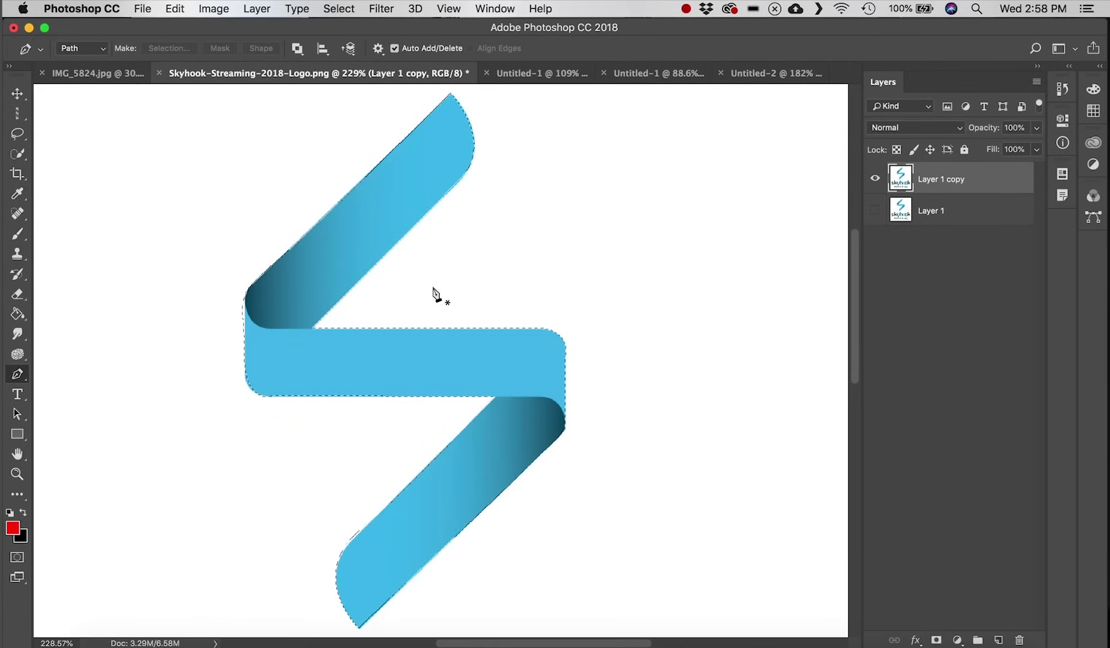
pyautogui.rightClick(378, 222)
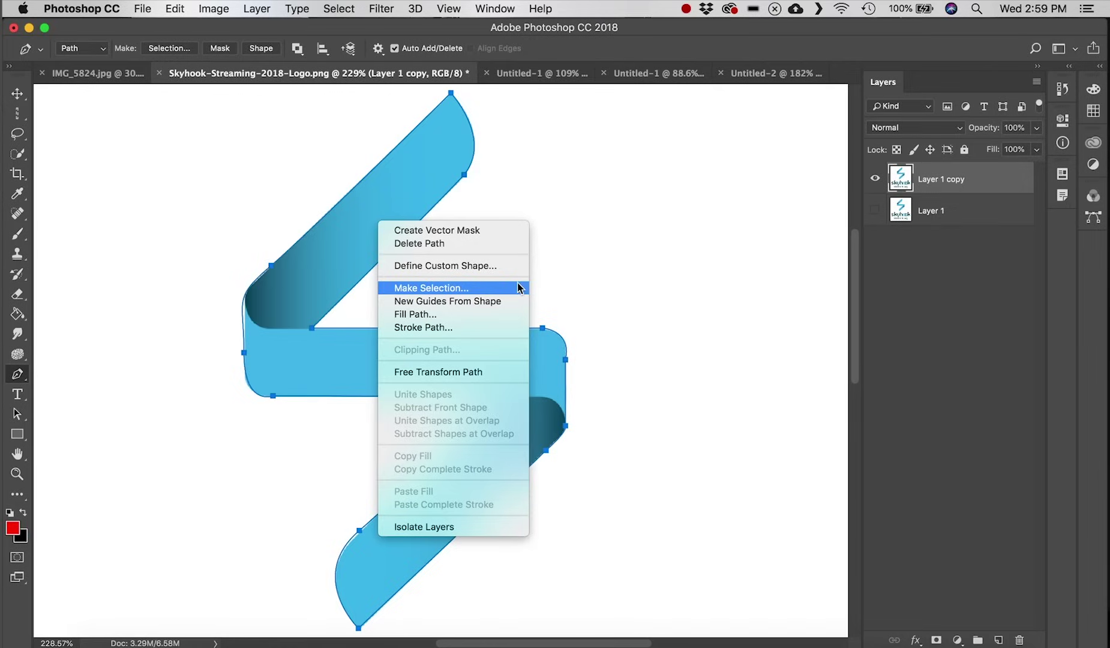
pyautogui.click(508, 265)
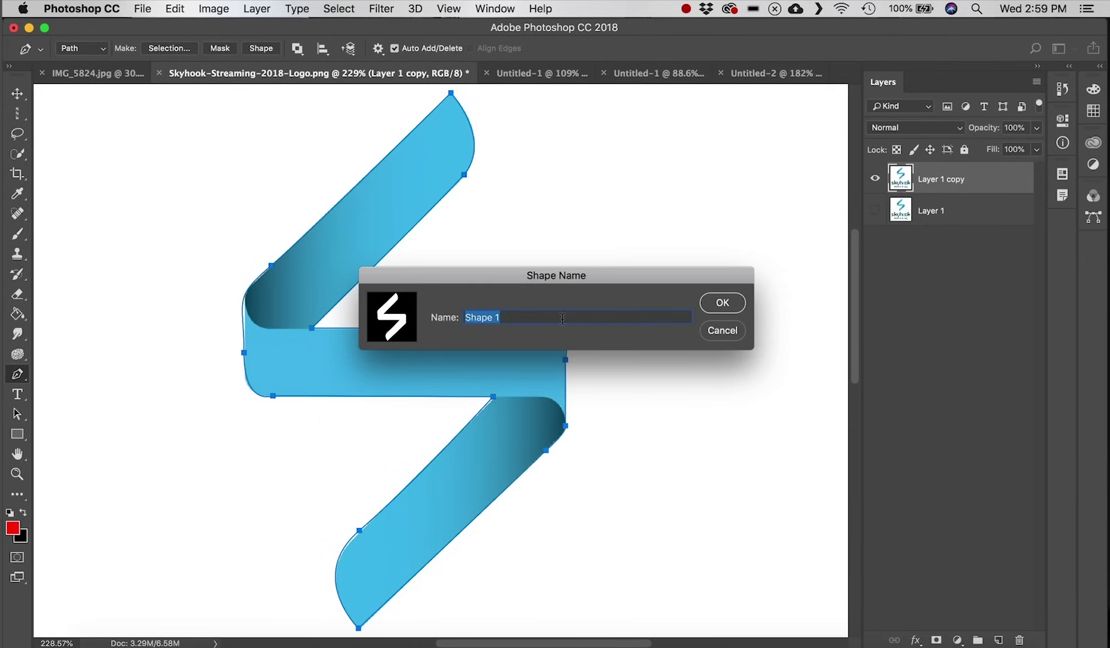
pyautogui.click(727, 333)
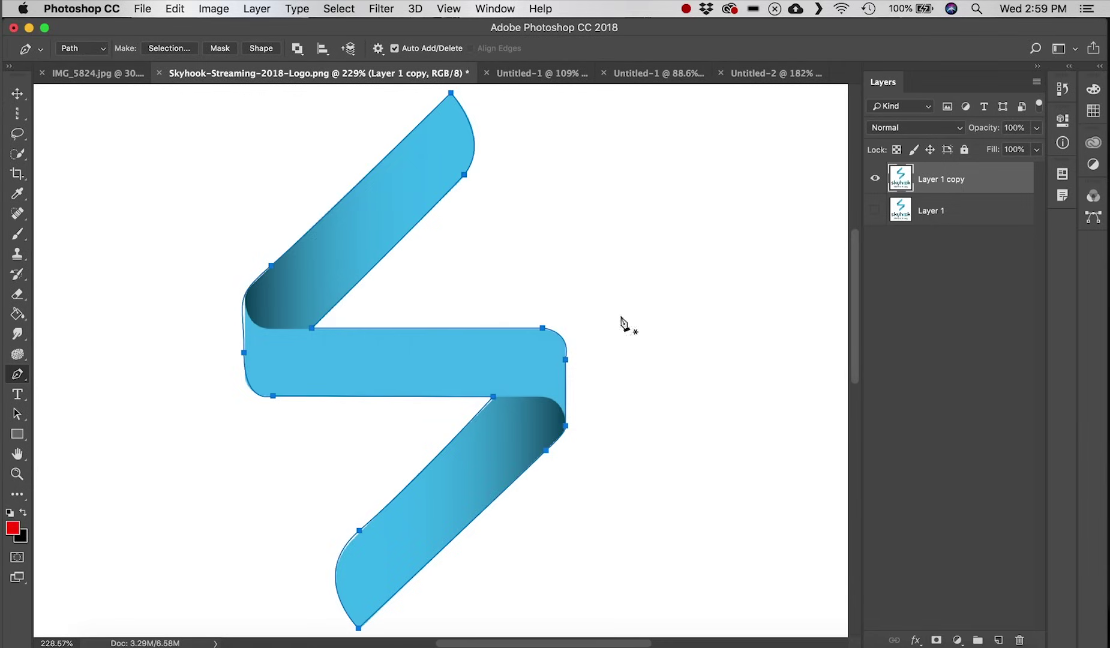
pyautogui.rightClick(20, 380)
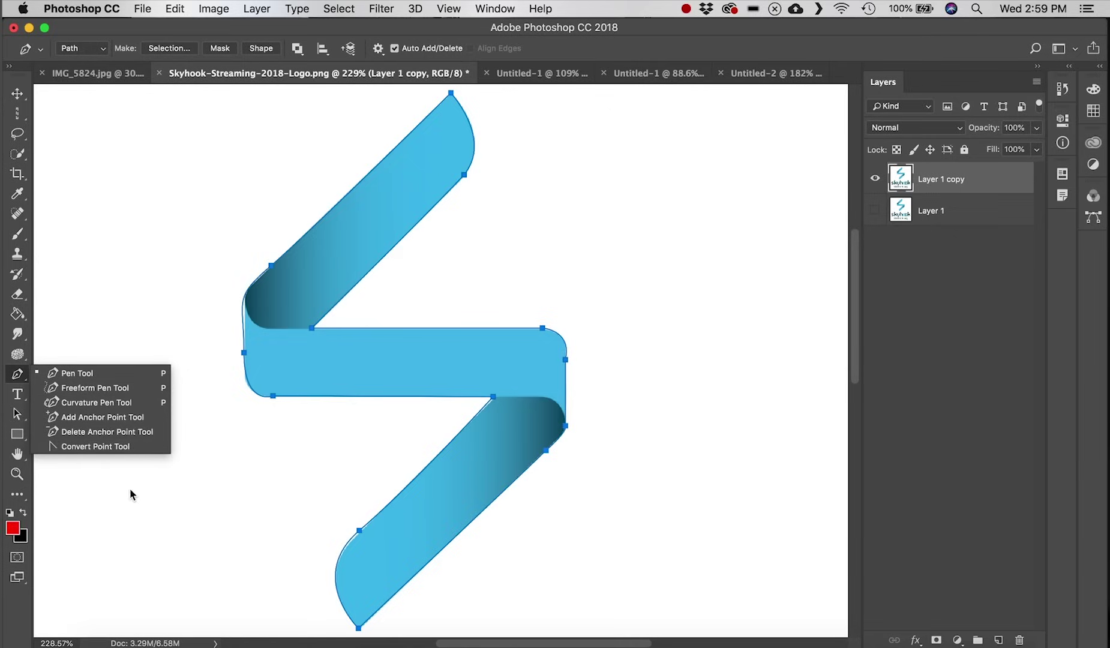
pyautogui.press('Escape')
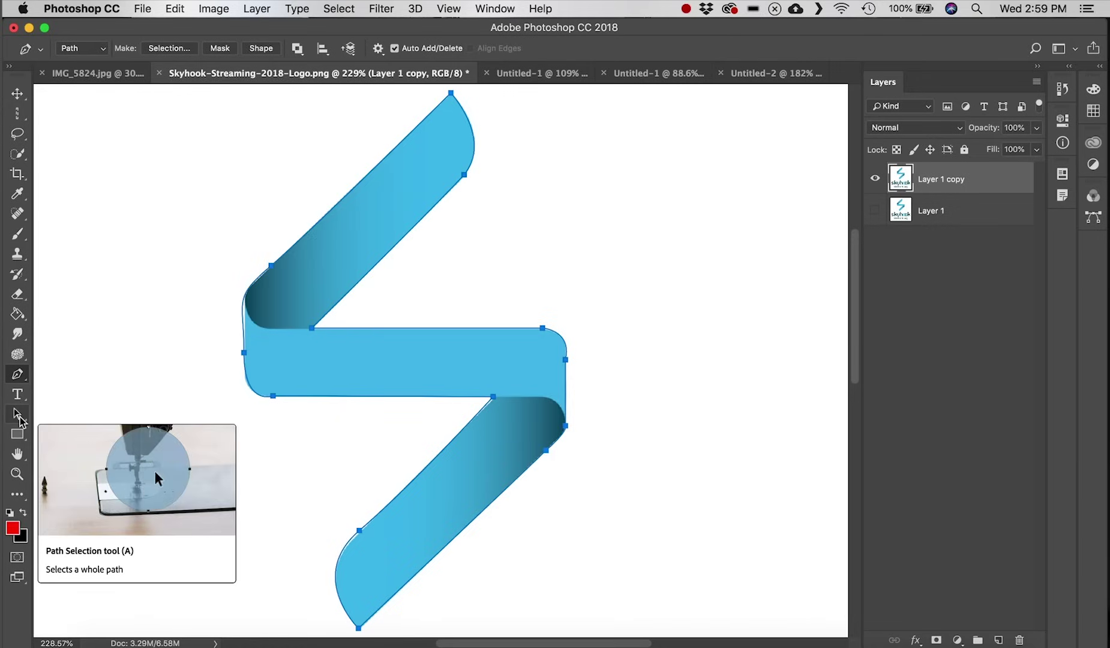
# - Move the whole ribbon path off the logo outline with the Path Selection tool, and shift it again with the Direct Selection tool
pyautogui.click(19, 416)
pyautogui.moveTo(431, 340); pyautogui.dragTo(463, 363)
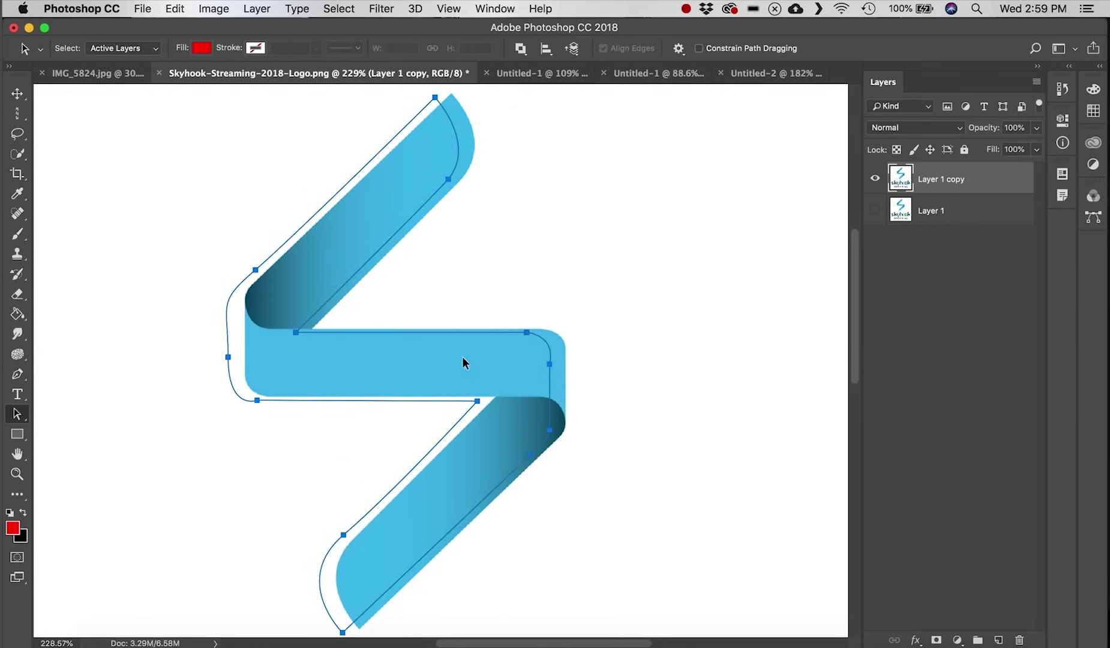
pyautogui.rightClick(17, 413)
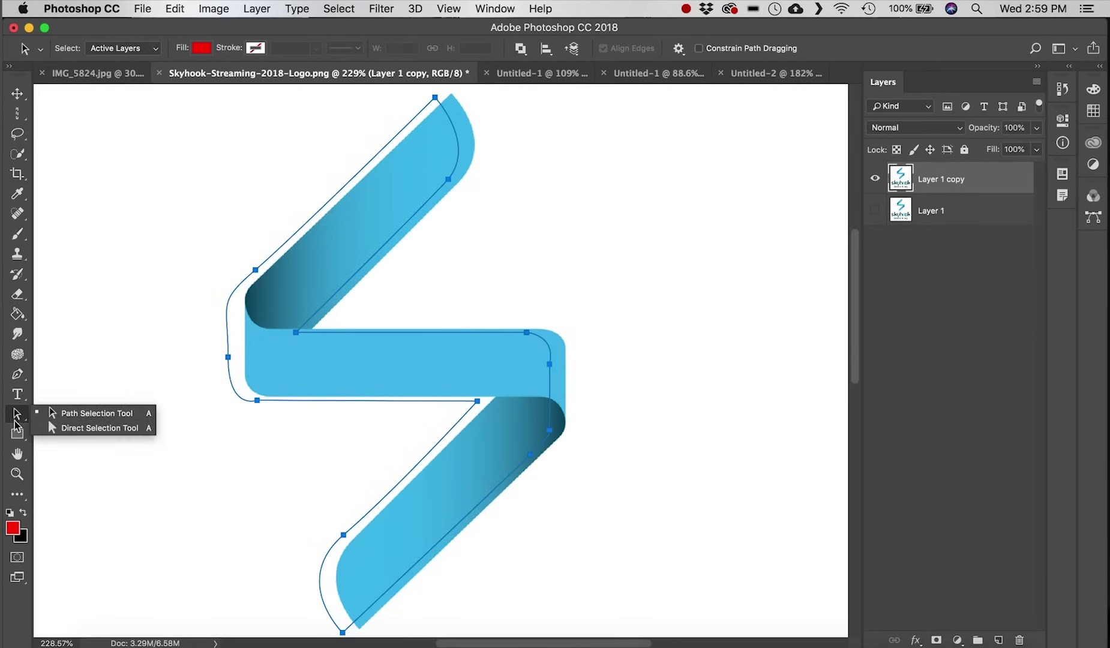
pyautogui.click(131, 431)
pyautogui.moveTo(262, 406); pyautogui.dragTo(266, 431)
# - Reshape the ribbon path by pulling single anchor points away from the outline with the Direct Selection tool, and remove the path
pyautogui.click(269, 426)
pyautogui.moveTo(262, 427); pyautogui.dragTo(363, 413)
pyautogui.moveTo(300, 360); pyautogui.dragTo(465, 294)
pyautogui.moveTo(442, 123); pyautogui.dragTo(228, 104)
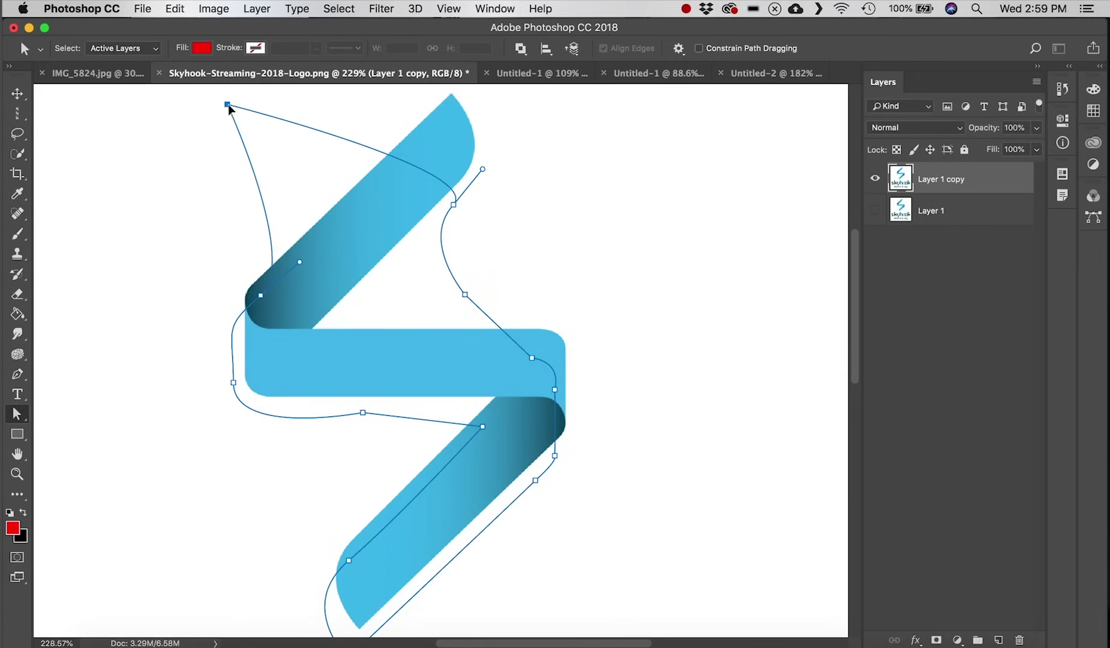
pyautogui.click(260, 297)
pyautogui.moveTo(260, 299); pyautogui.dragTo(100, 268)
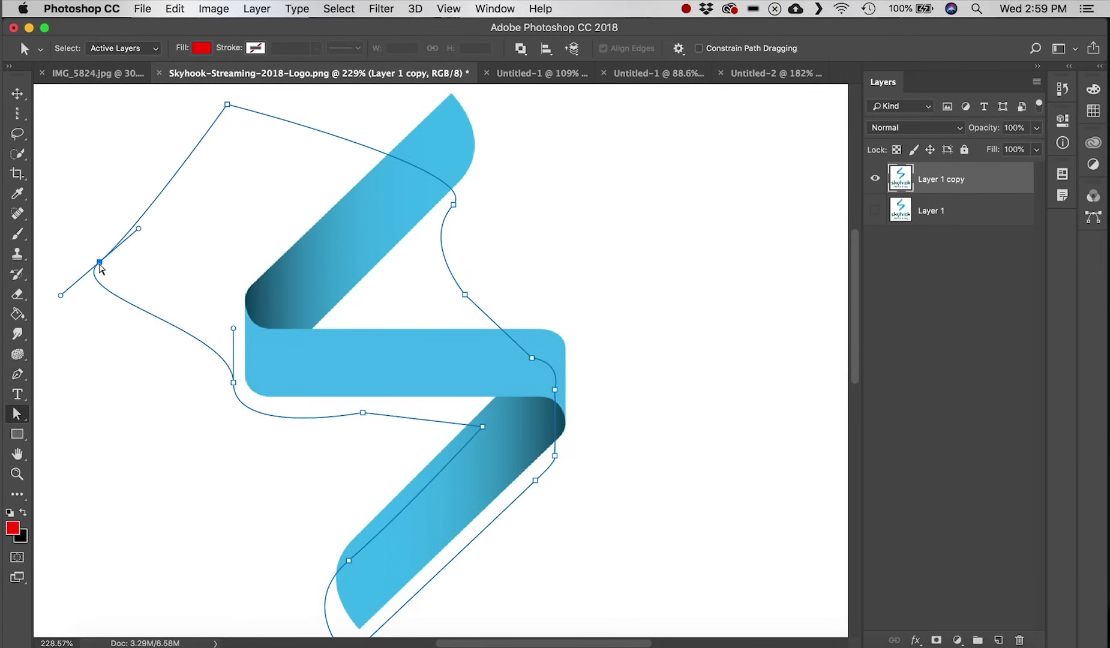
pyautogui.click(289, 500)
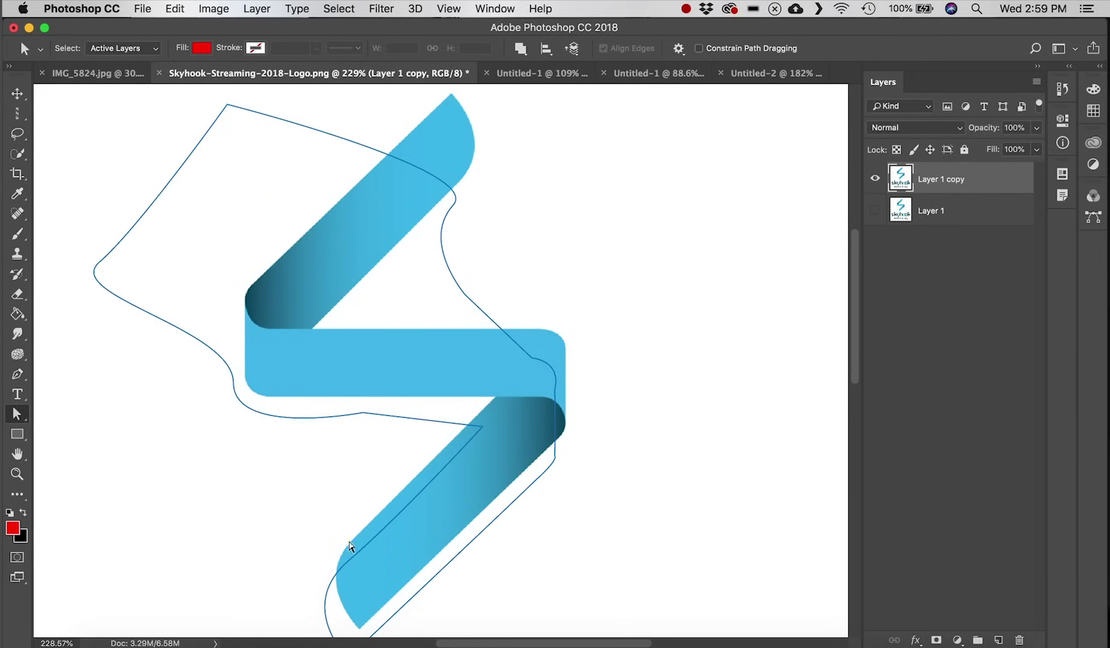
pyautogui.click(411, 557)
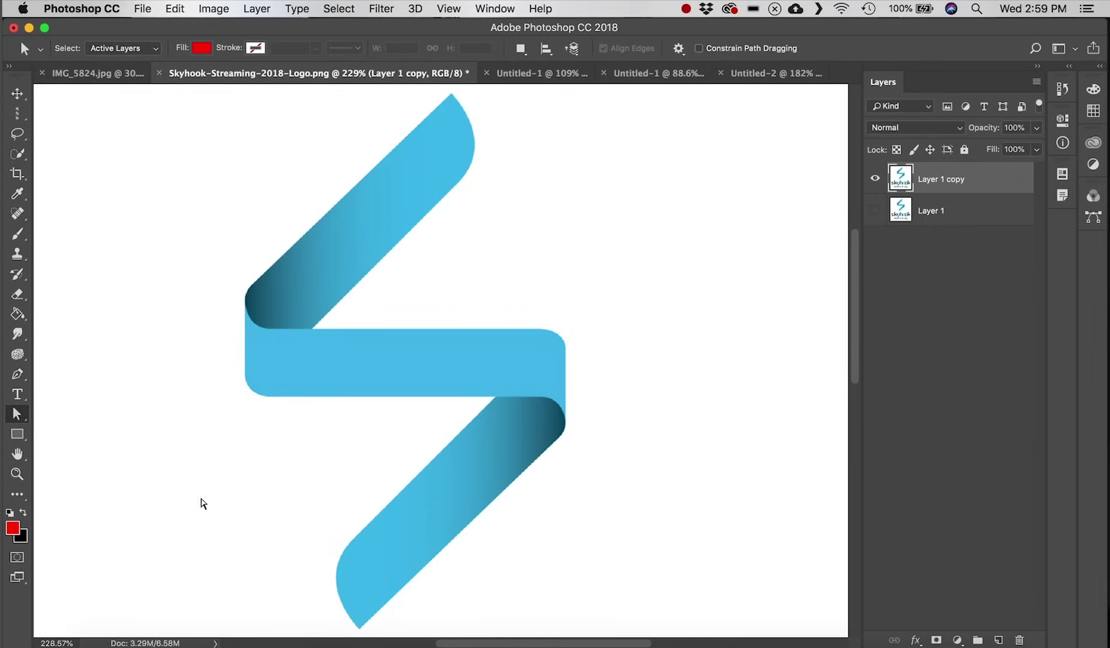
# - Add the horizontal text "Hello!" in the white area beside the ribbon's upper arm with the Horizontal Type tool
pyautogui.click(19, 394)
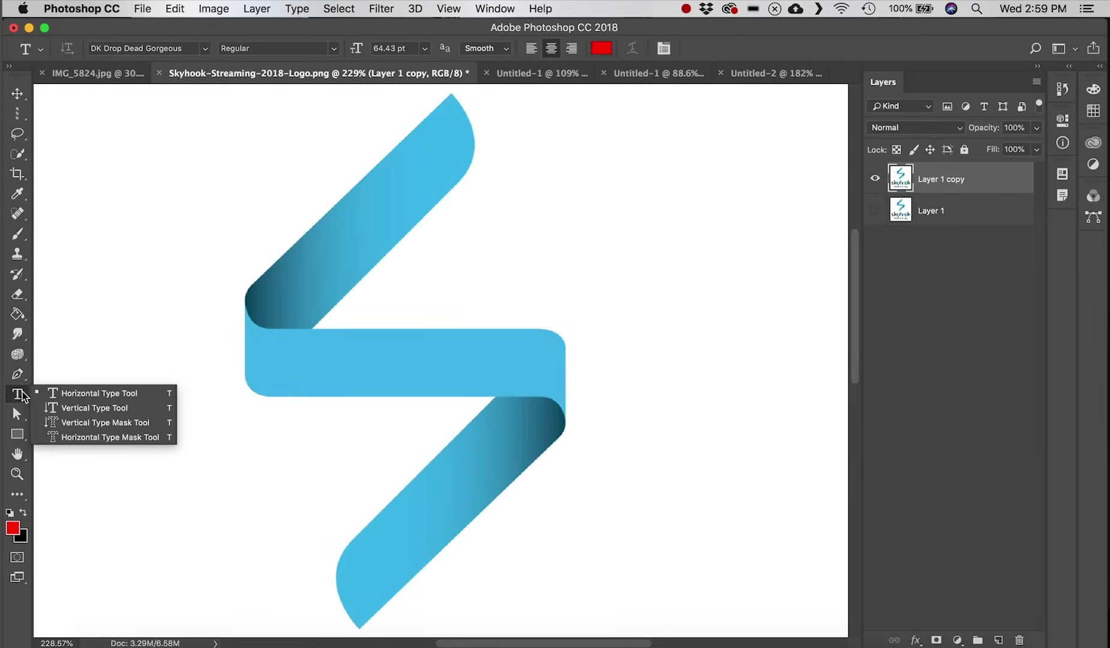
pyautogui.click(138, 393)
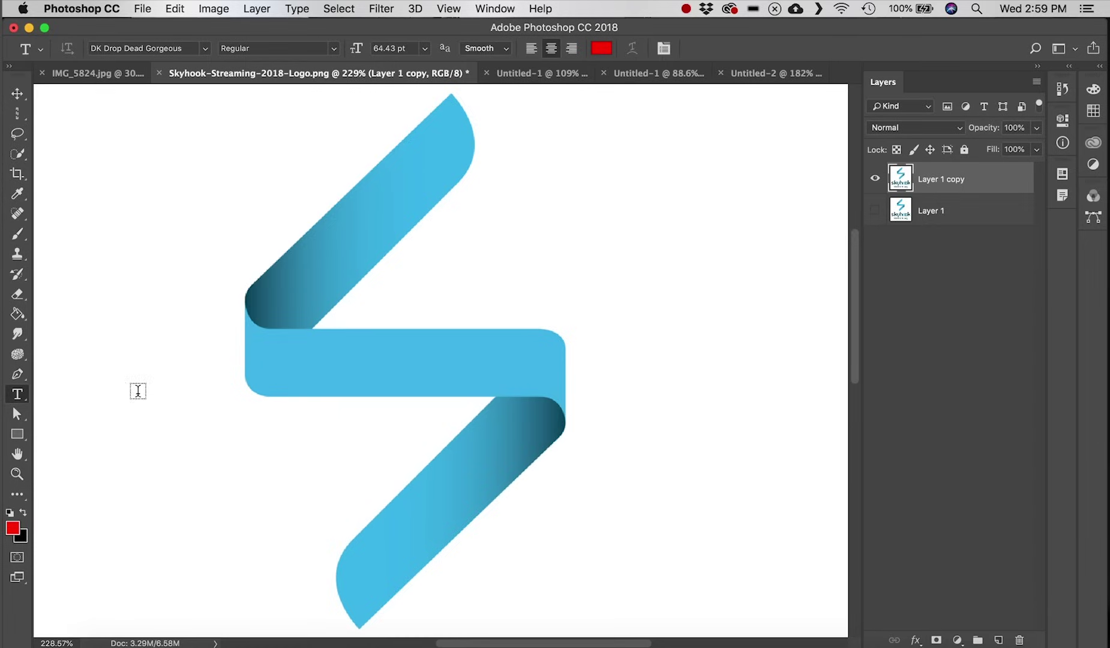
pyautogui.scroll(-3, 253, 397)
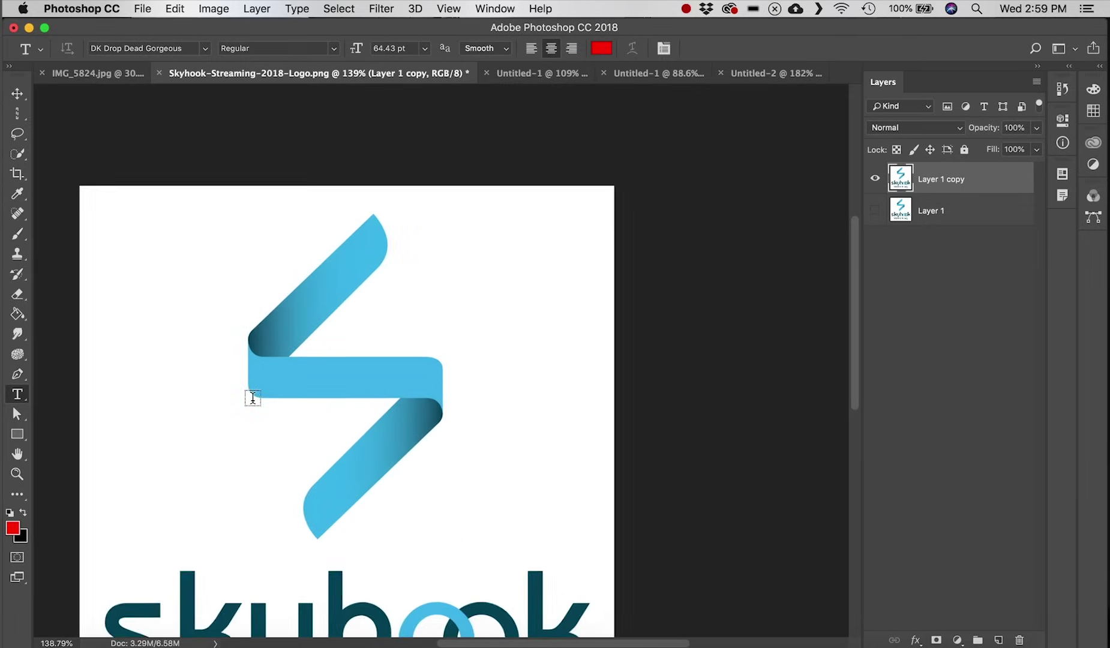
pyautogui.scroll(2, 252, 398)
pyautogui.click(122, 229)
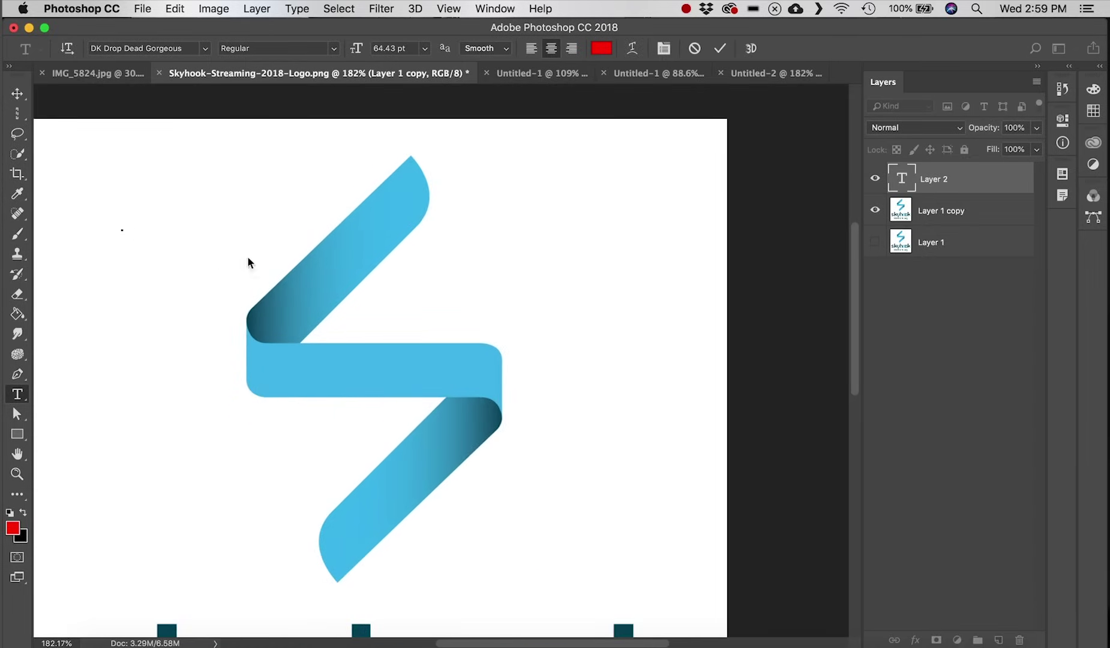
pyautogui.write('HEL')
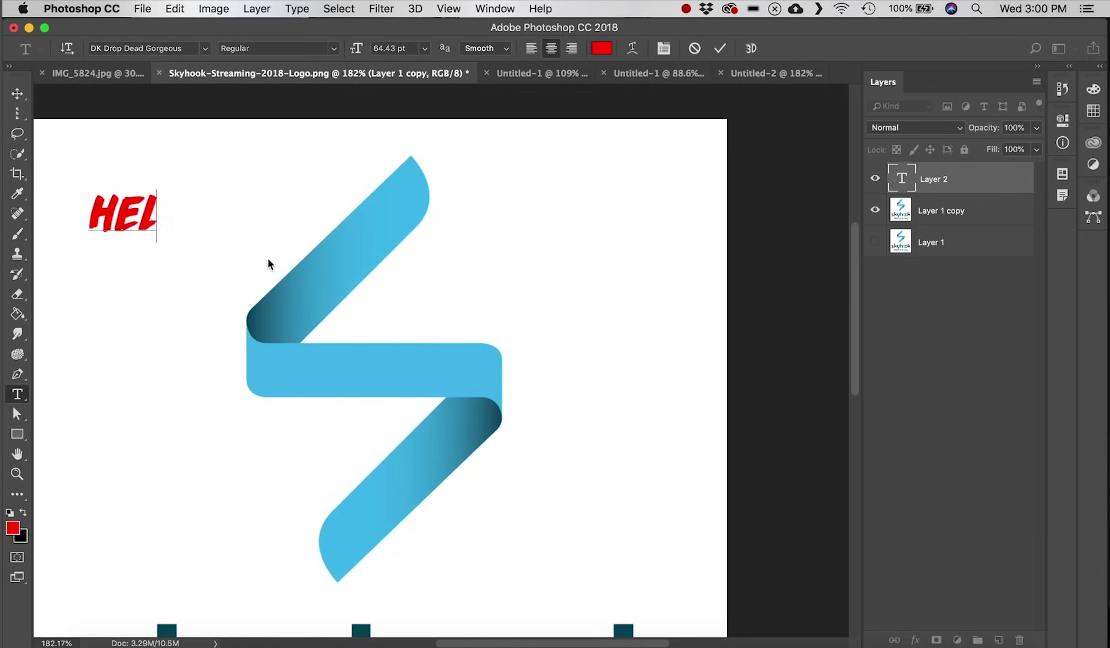
pyautogui.write('LO@')
pyautogui.press('BackSpace')
pyautogui.write('!')
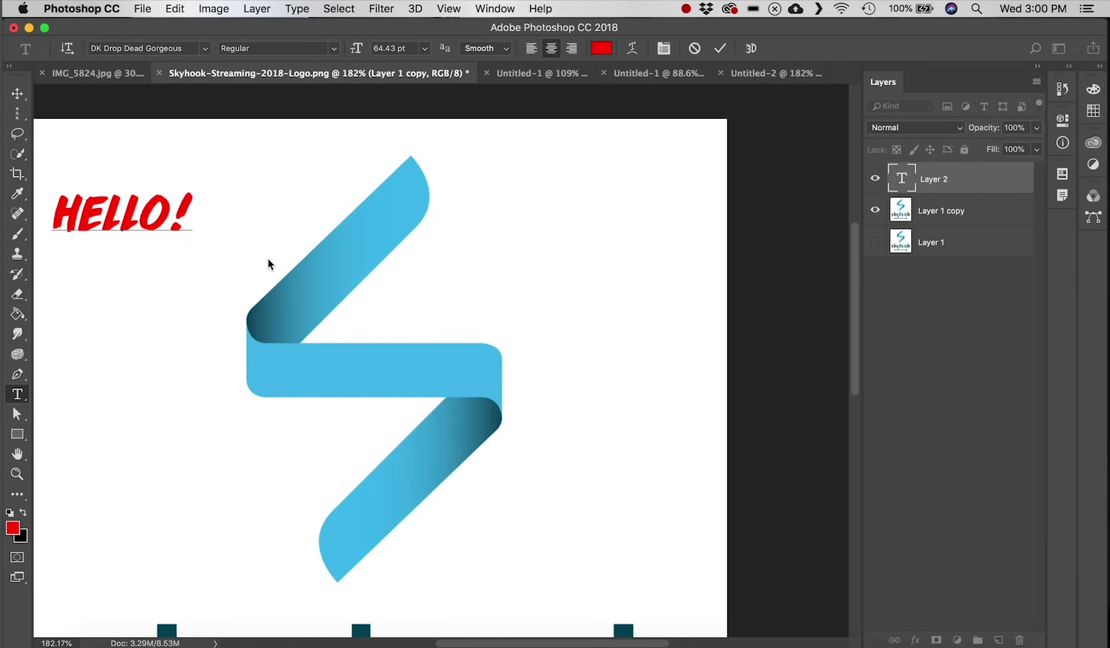
pyautogui.press('super+Return')
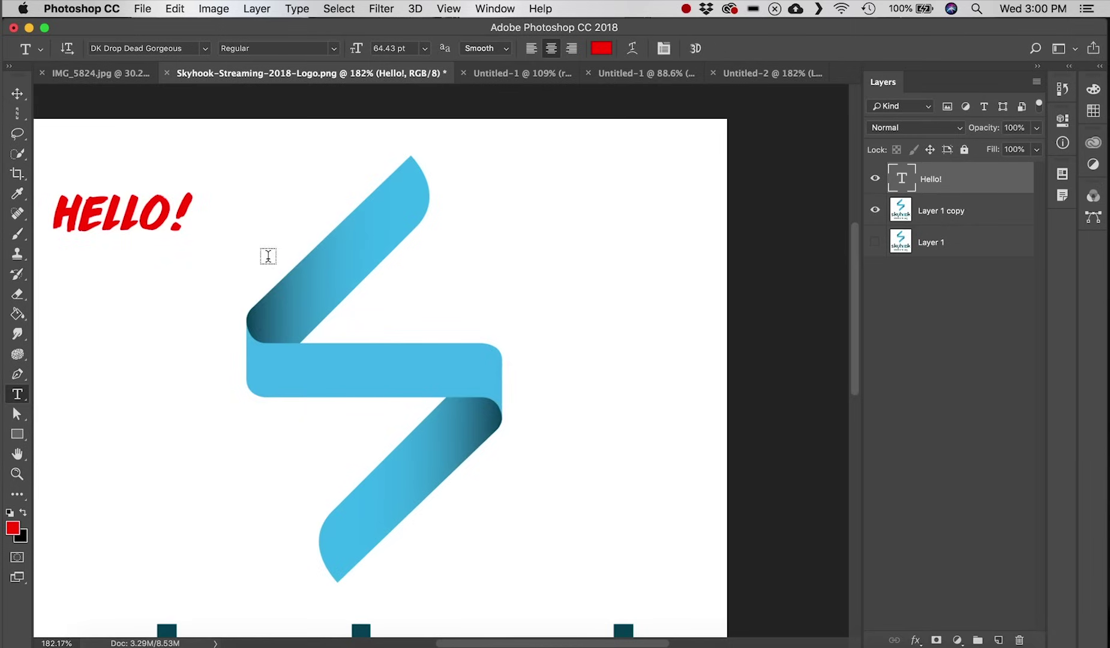
# - Move the "Hello!" text onto the ribbon's middle band with the Move tool, and delete its layer
pyautogui.click(17, 95)
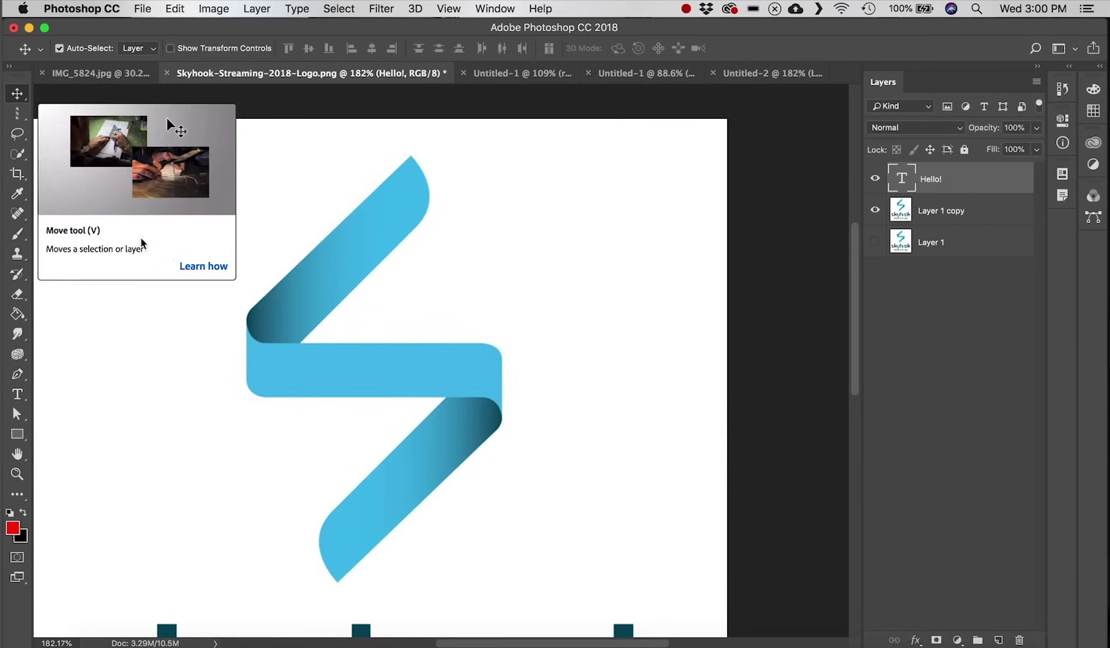
pyautogui.moveTo(130, 228)
pyautogui.mouseDown()
pyautogui.moveTo(336, 216)
pyautogui.moveTo(342, 277)
pyautogui.moveTo(290, 309)
pyautogui.moveTo(292, 440)
pyautogui.moveTo(503, 441)
pyautogui.moveTo(327, 344)
pyautogui.mouseUp()
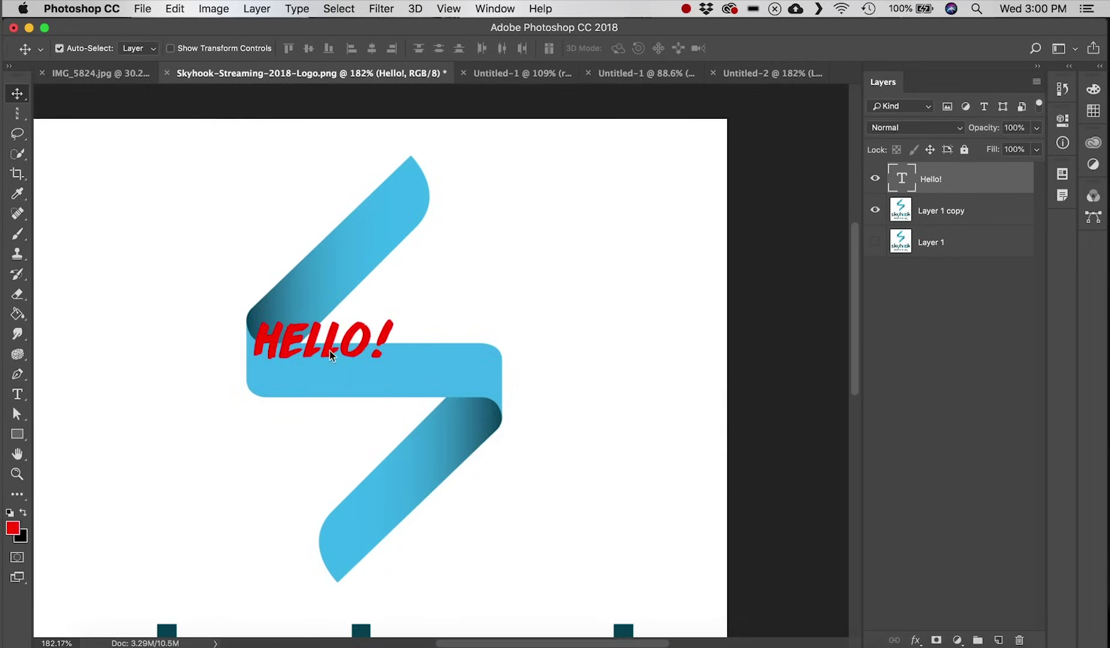
pyautogui.press('BackSpace')
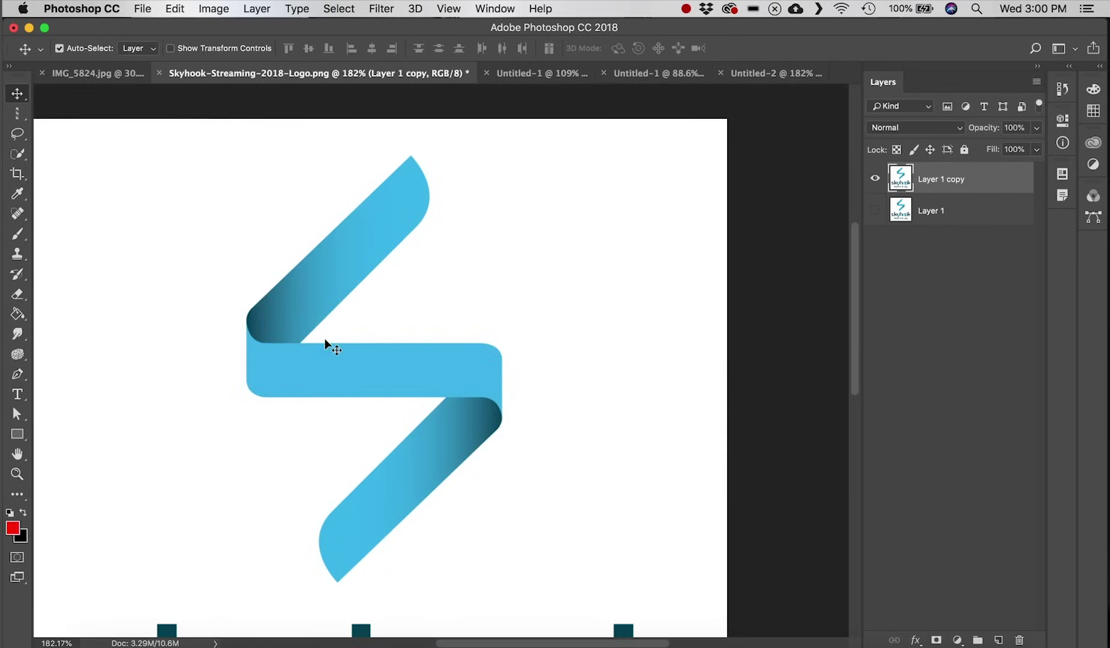
# - Add the vertical text "The End" beside the ribbon with the Vertical Type tool
pyautogui.moveTo(17, 394); pyautogui.dragTo(124, 408)
pyautogui.click(130, 231)
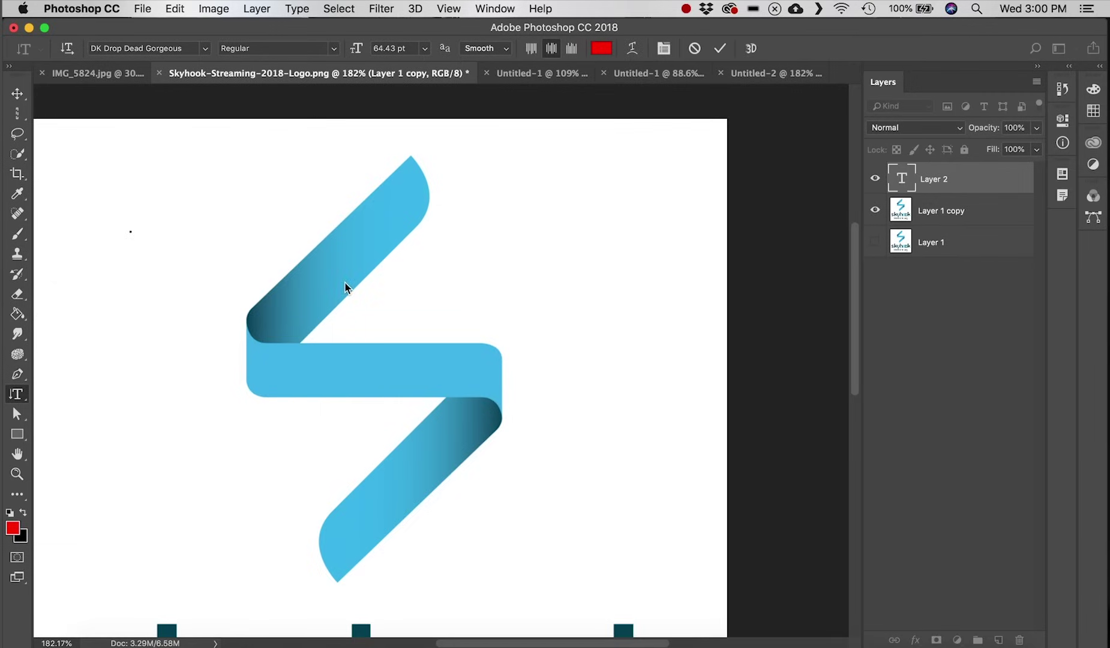
pyautogui.write('THE EN')
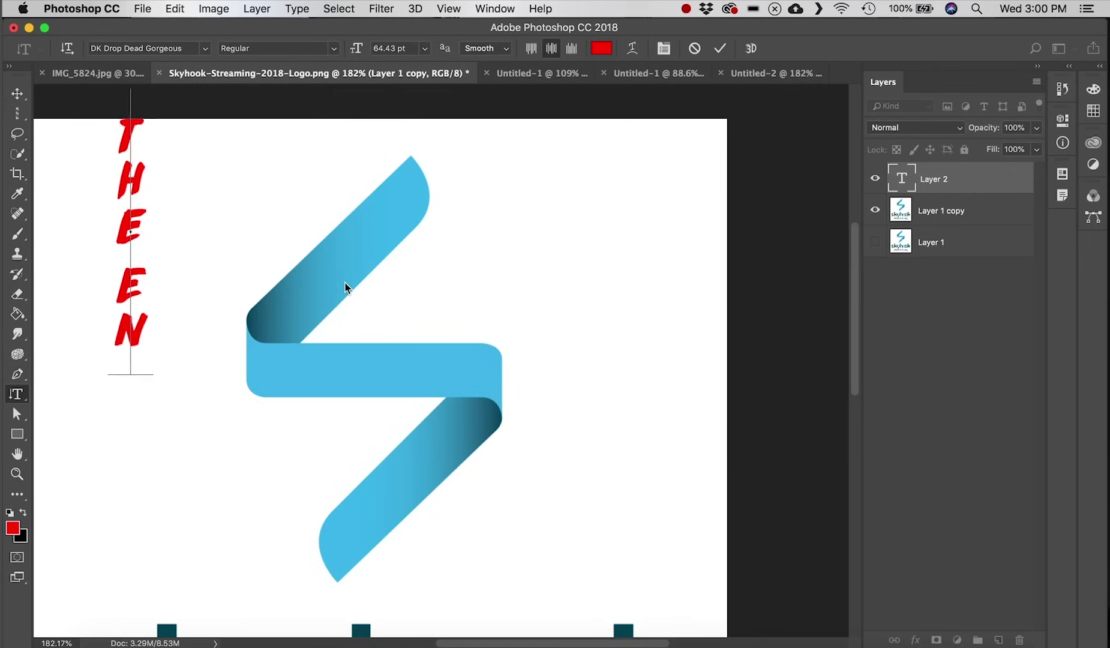
pyautogui.write('D')
pyautogui.press('super+Return')
# - Move the vertical "The End" text down beside the ribbon, and delete its layer
pyautogui.press('v')
pyautogui.moveTo(151, 263); pyautogui.dragTo(176, 401)
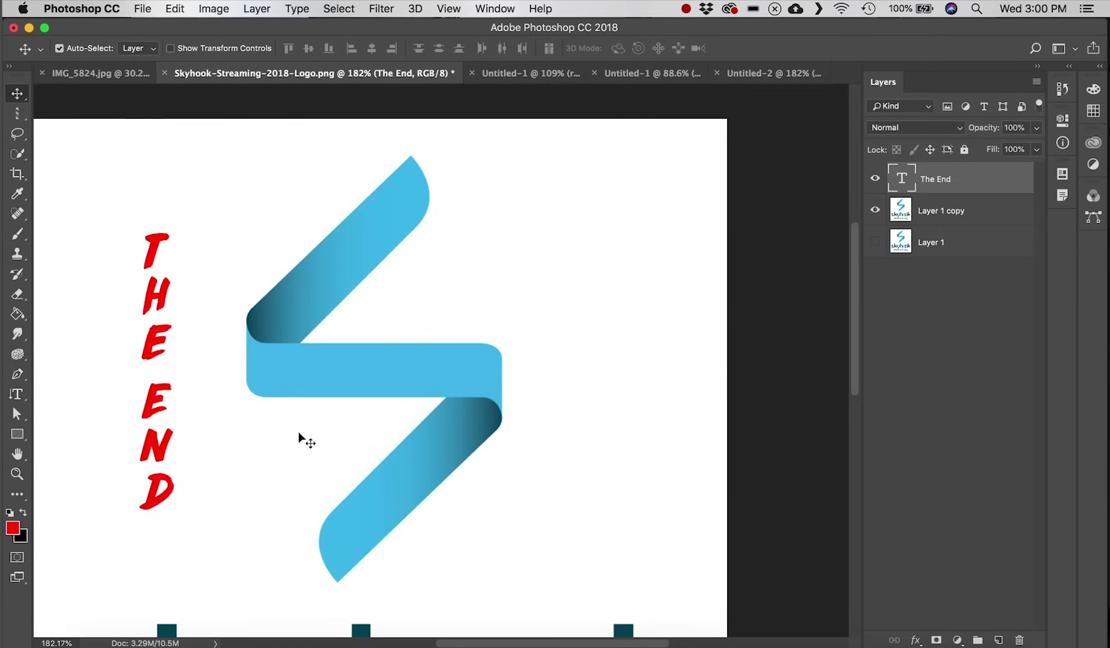
pyautogui.press('BackSpace')
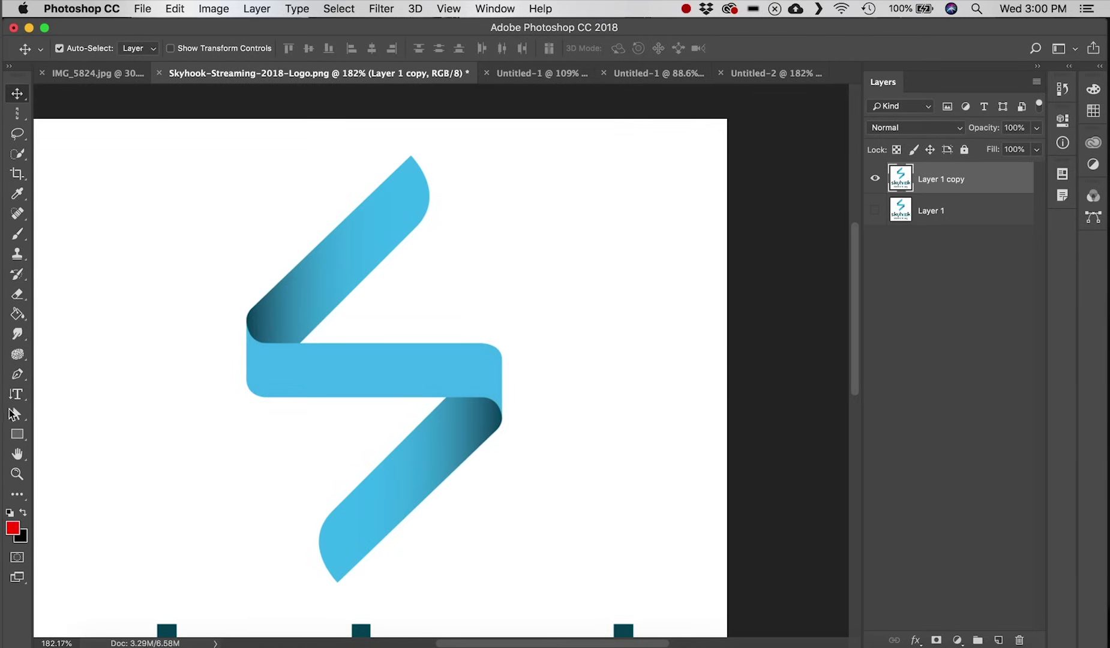
# - Create a "Hello!" text-shaped selection over the start of the ribbon's middle band with the Horizontal Type Mask tool
pyautogui.click(16, 393)
pyautogui.moveTo(16, 391); pyautogui.dragTo(161, 427)
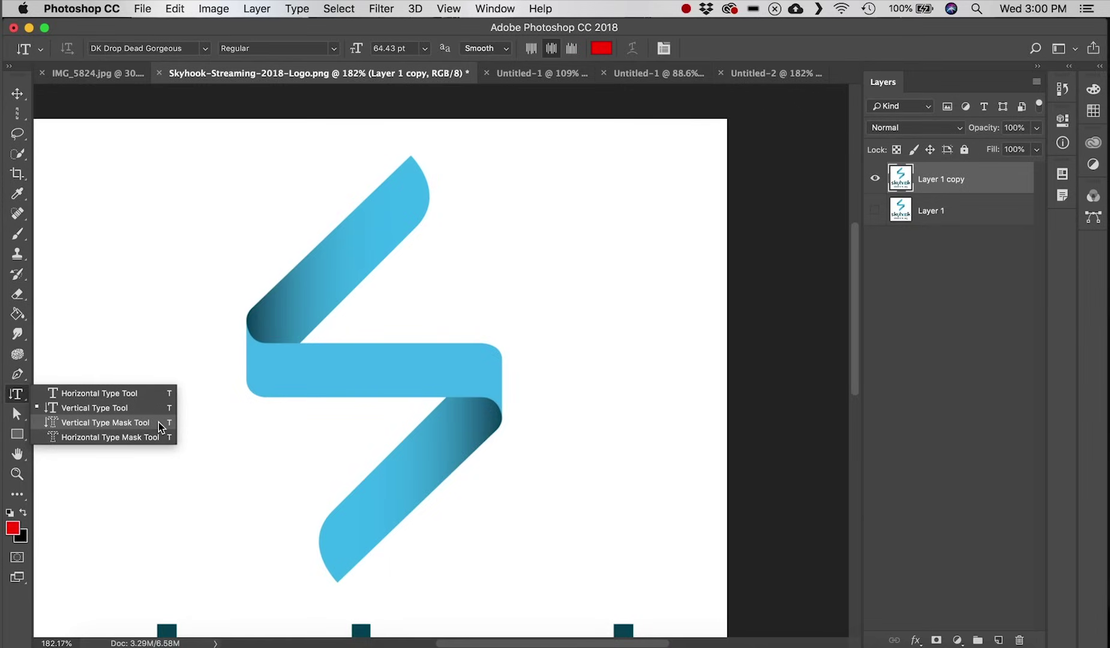
pyautogui.moveTo(160, 427)
pyautogui.mouseDown()
pyautogui.moveTo(161, 442)
pyautogui.moveTo(158, 433)
pyautogui.mouseUp()
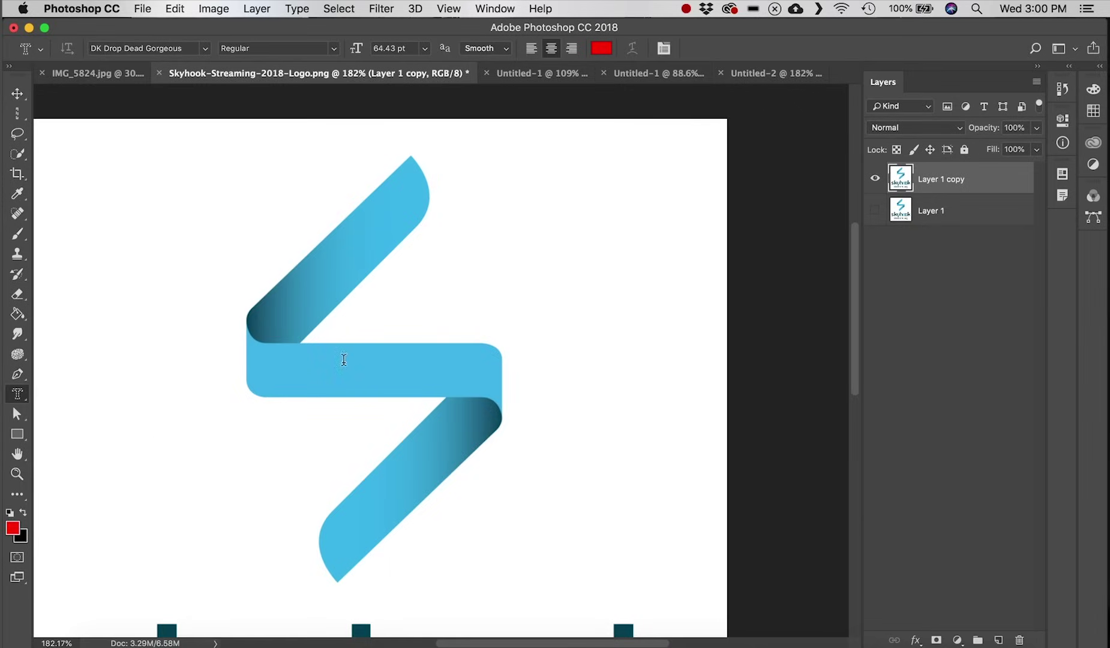
pyautogui.click(264, 391)
pyautogui.write('HELLO!')
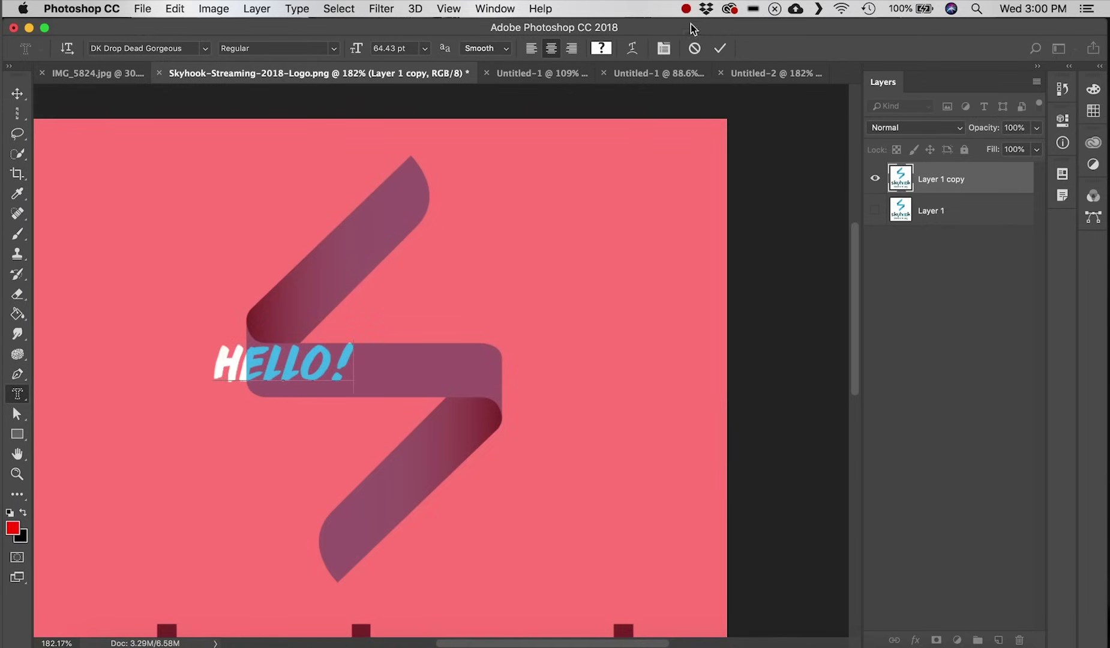
pyautogui.click(720, 48)
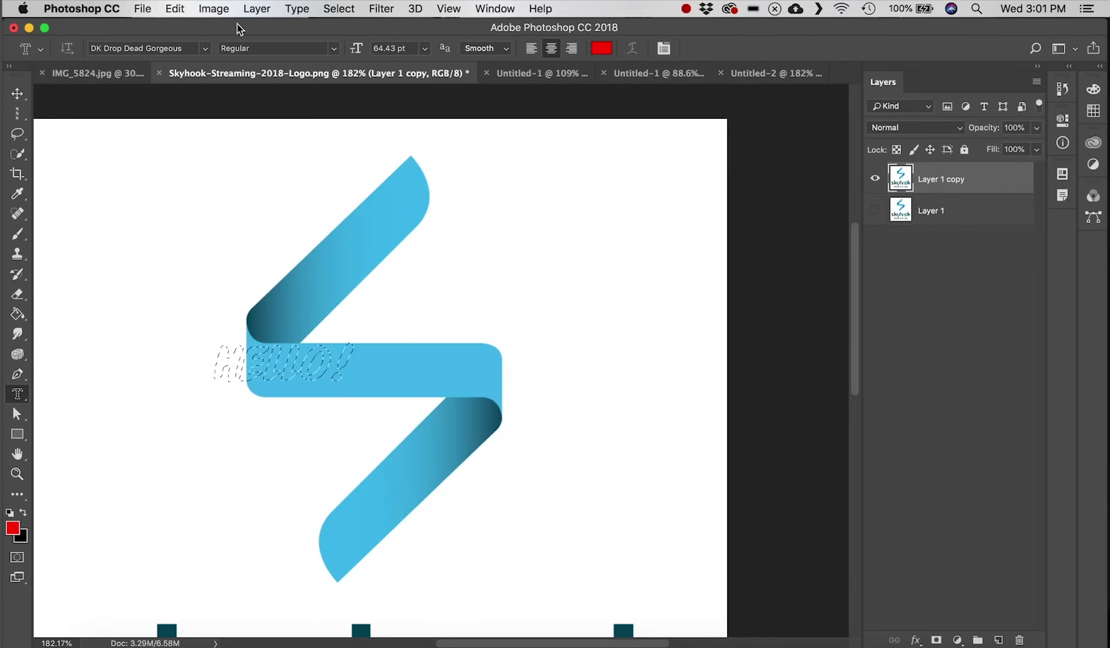
# - Move the "Hello!" selection fully inside the ribbon's middle band with Transform Selection, and add it as a layer mask on Layer 1 copy
pyautogui.click(299, 8)
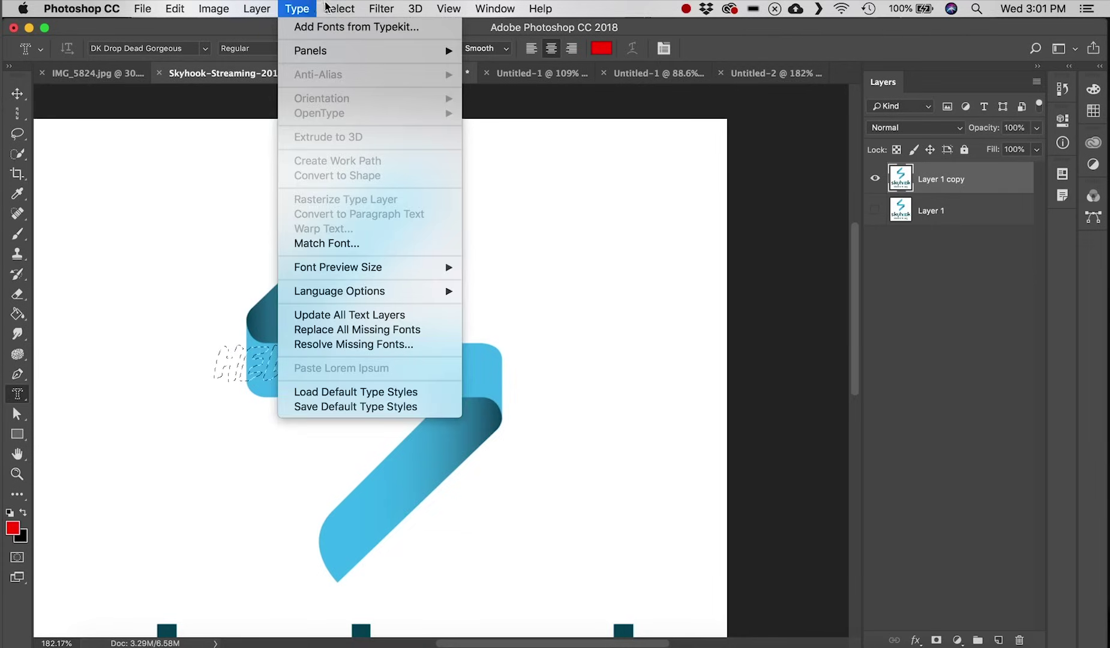
pyautogui.moveTo(333, 8)
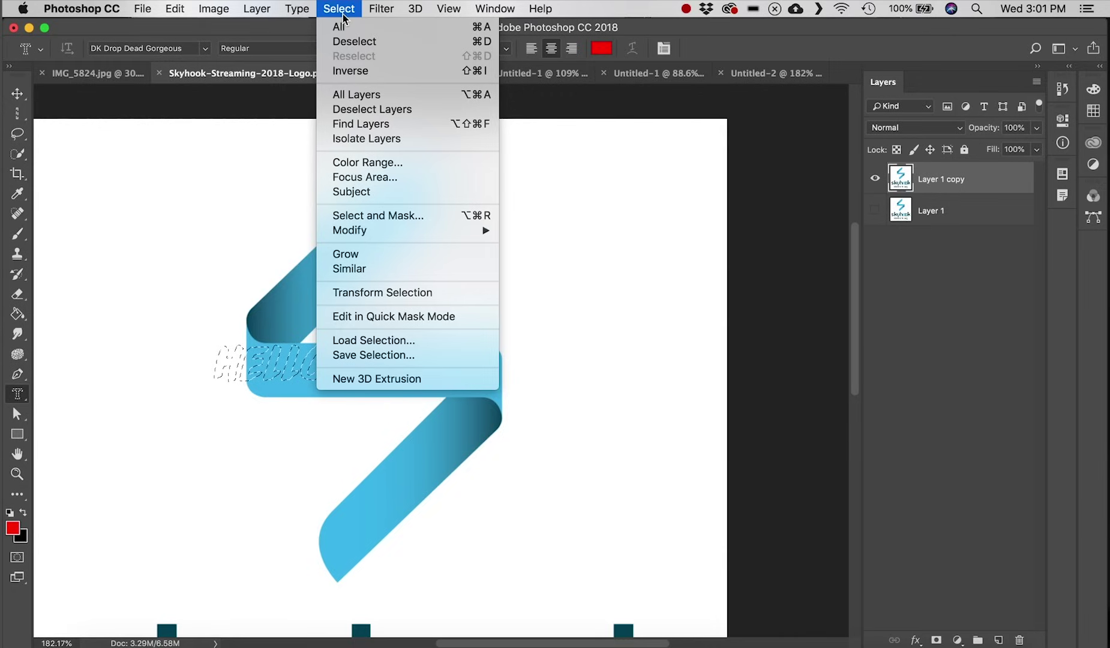
pyautogui.click(391, 292)
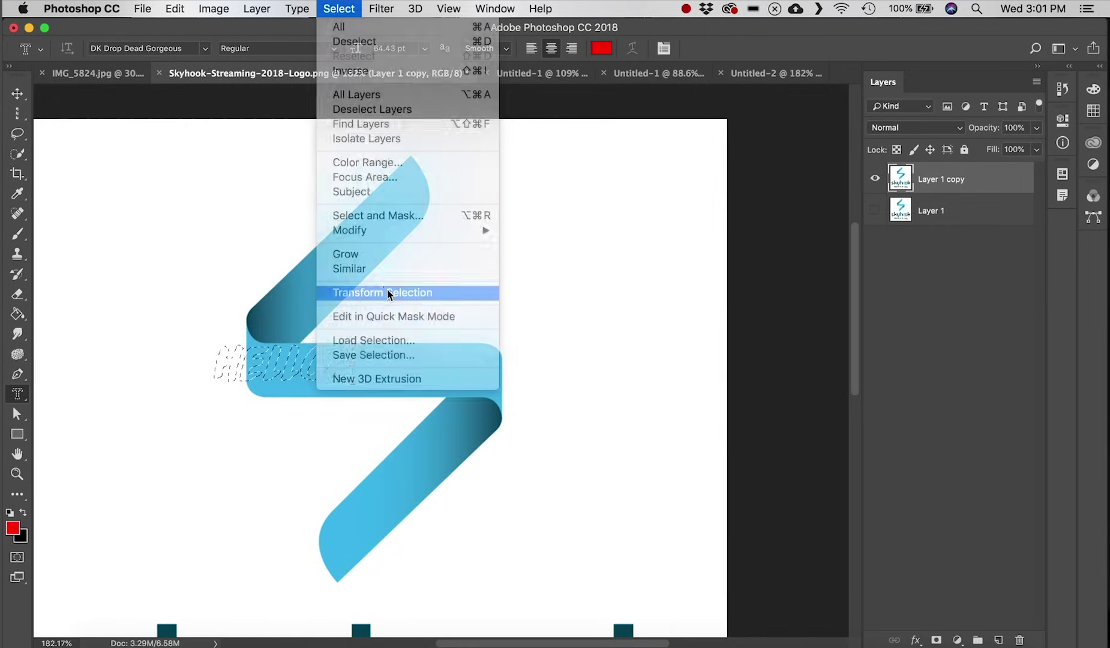
pyautogui.moveTo(321, 373); pyautogui.dragTo(400, 379)
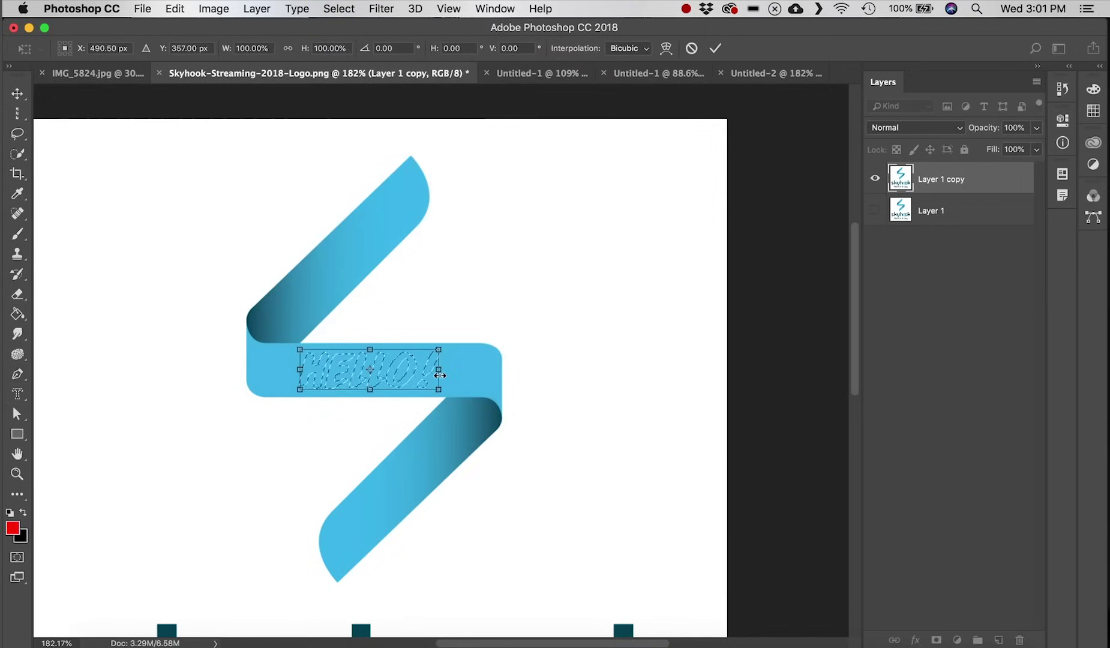
pyautogui.click(715, 48)
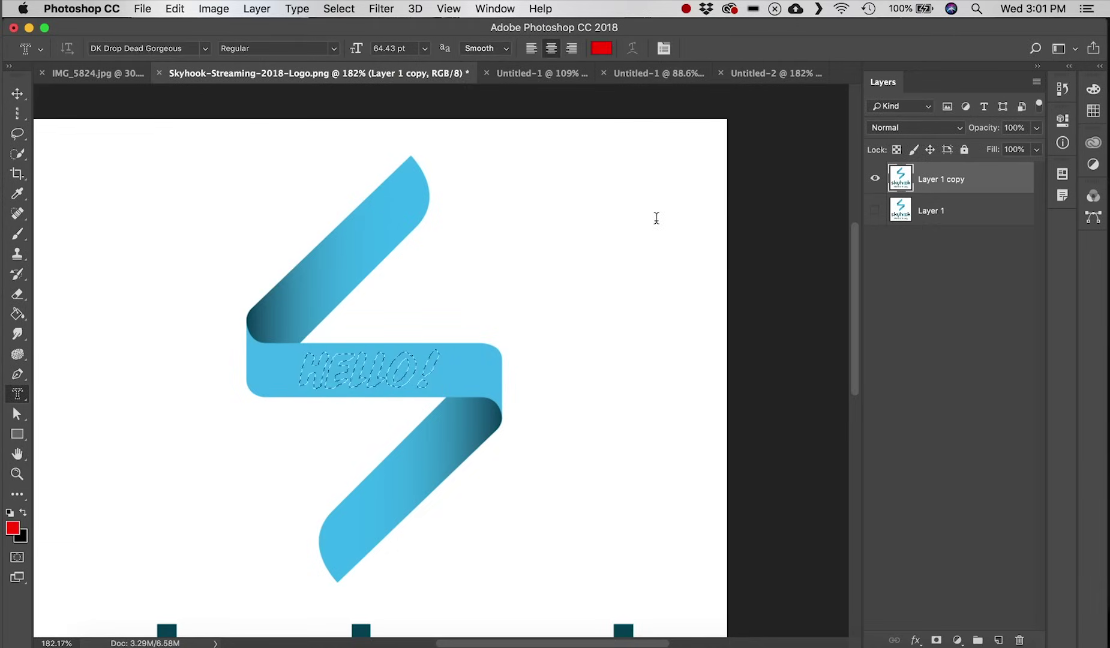
pyautogui.click(936, 639)
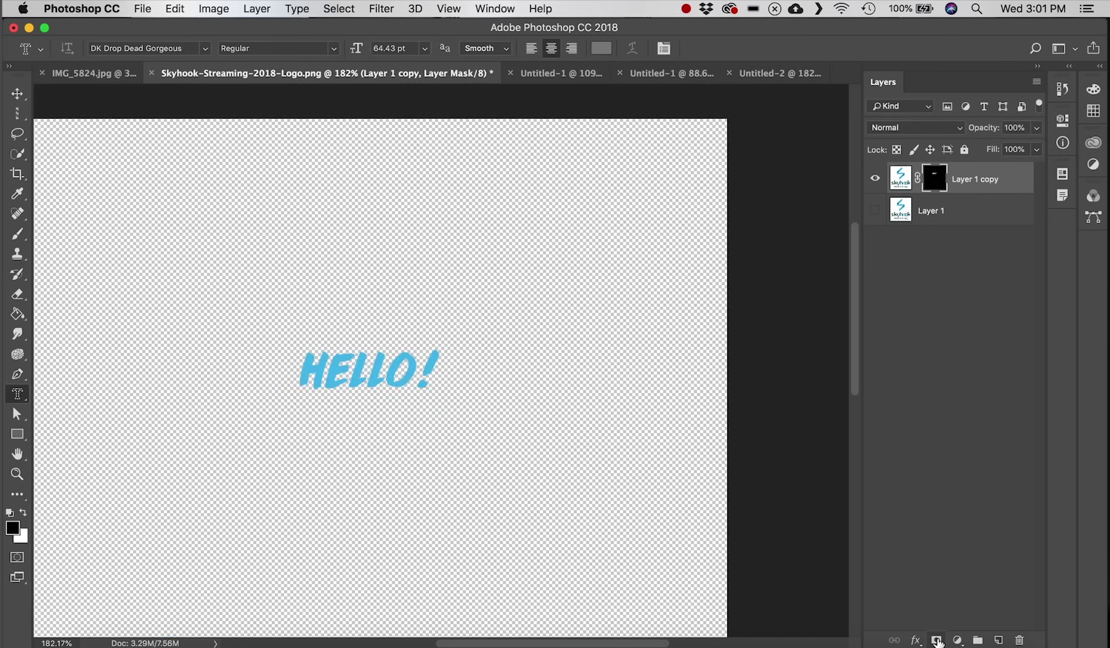
# - Undo the layer mask on Layer 1 copy and deselect the "Hello!" text selection
pyautogui.press('super+z')
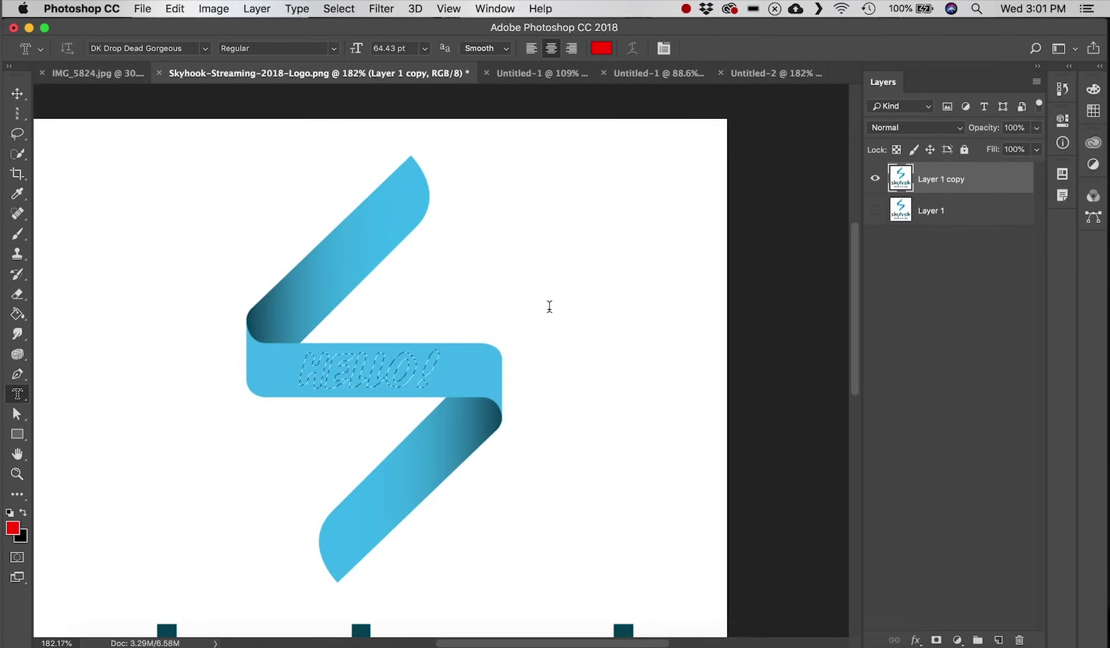
pyautogui.press('Delete')
pyautogui.press('super+d')
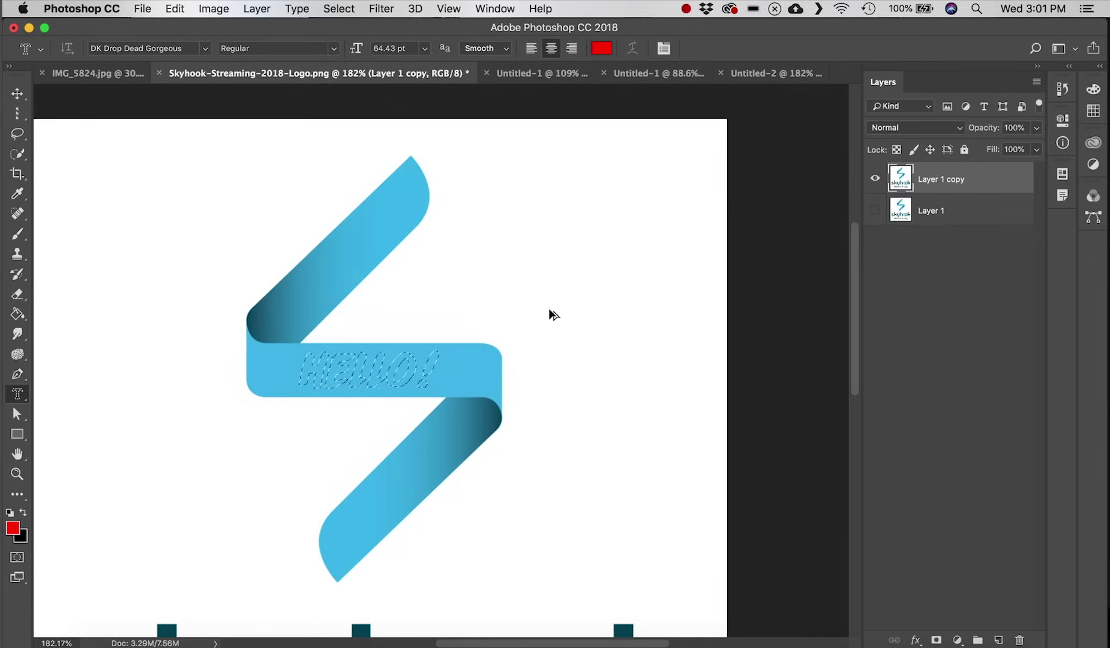
# - Set up the Rectangle tool with a dark red fill and a black stroke
pyautogui.moveTo(17, 393)
pyautogui.mouseDown()
pyautogui.moveTo(69, 392)
pyautogui.moveTo(19, 417)
pyautogui.moveTo(26, 437)
pyautogui.moveTo(69, 436)
pyautogui.mouseUp()
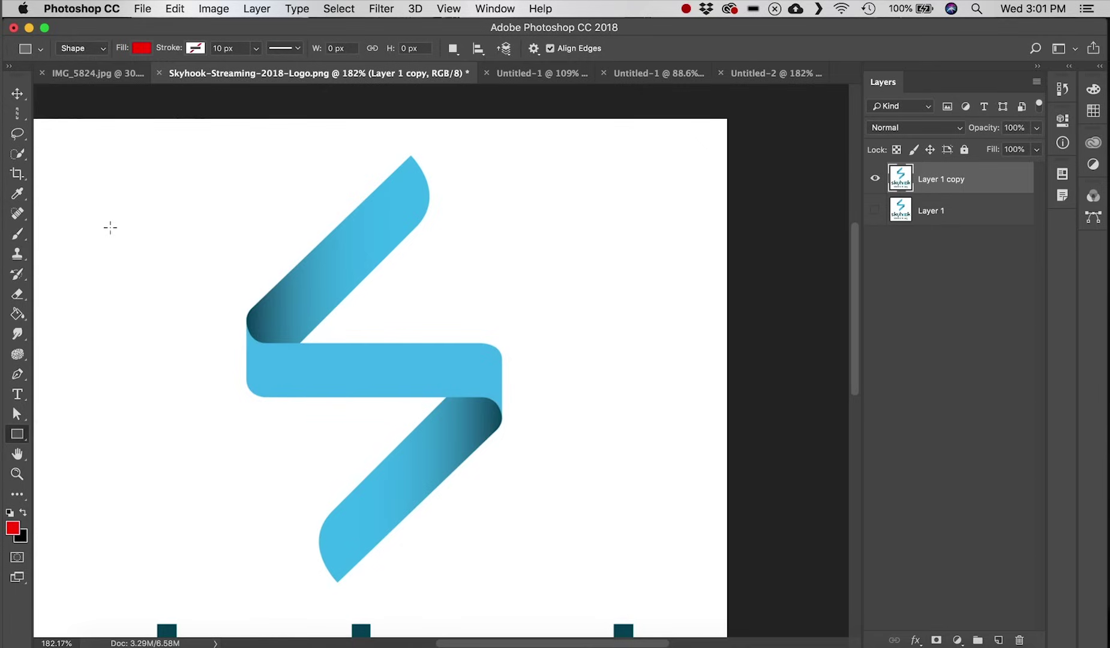
pyautogui.click(141, 49)
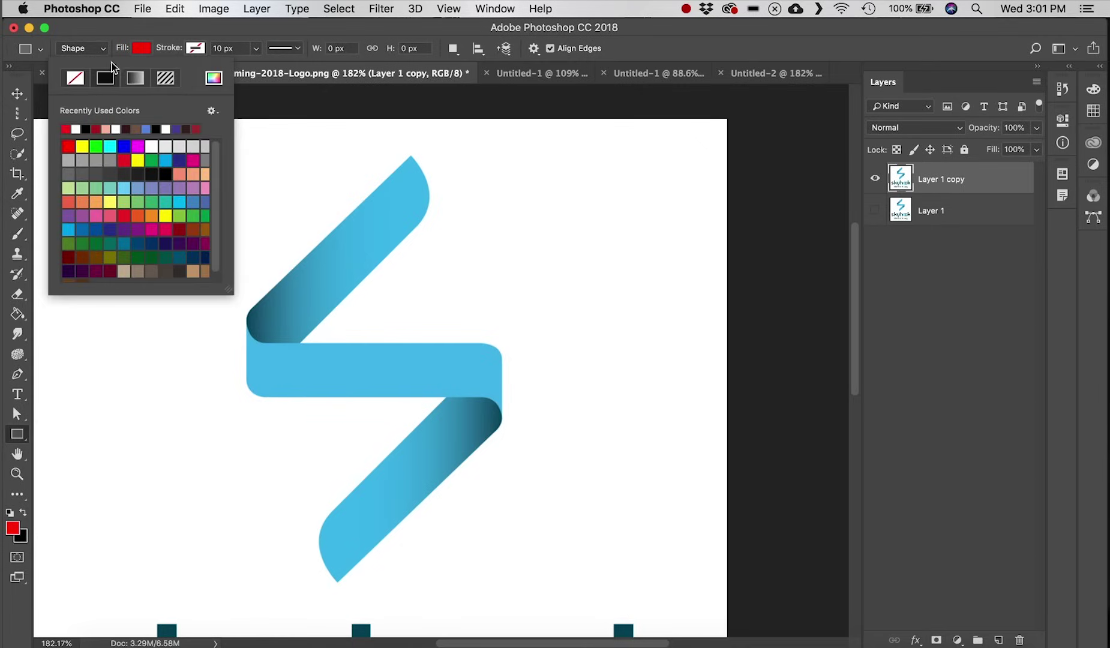
pyautogui.click(96, 128)
pyautogui.click(207, 49)
pyautogui.click(188, 50)
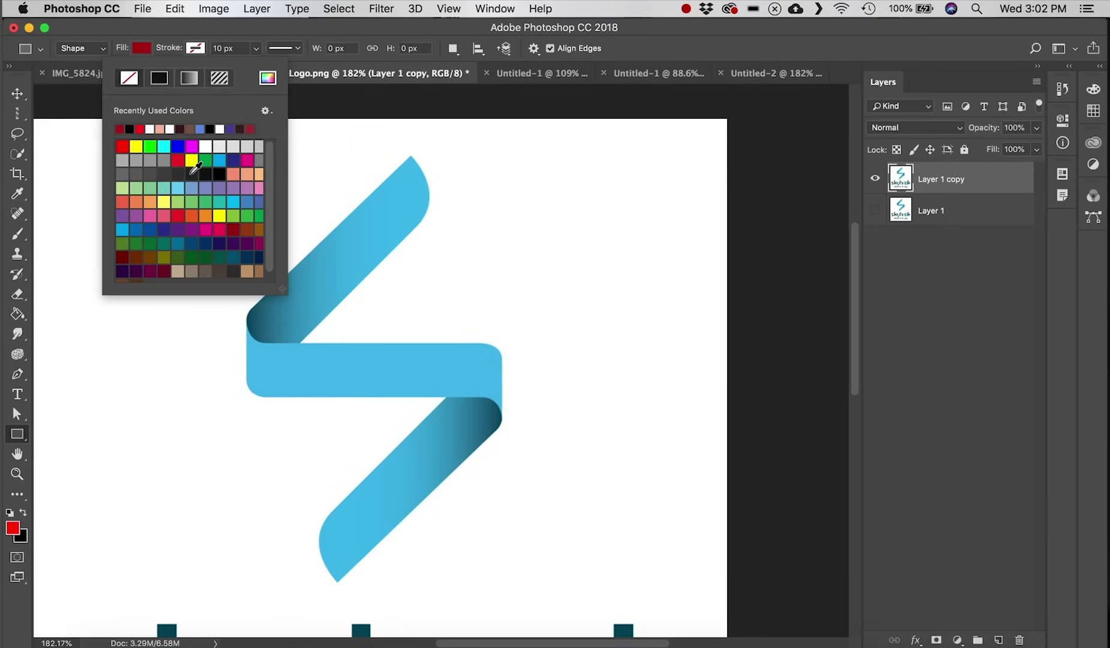
pyautogui.click(218, 174)
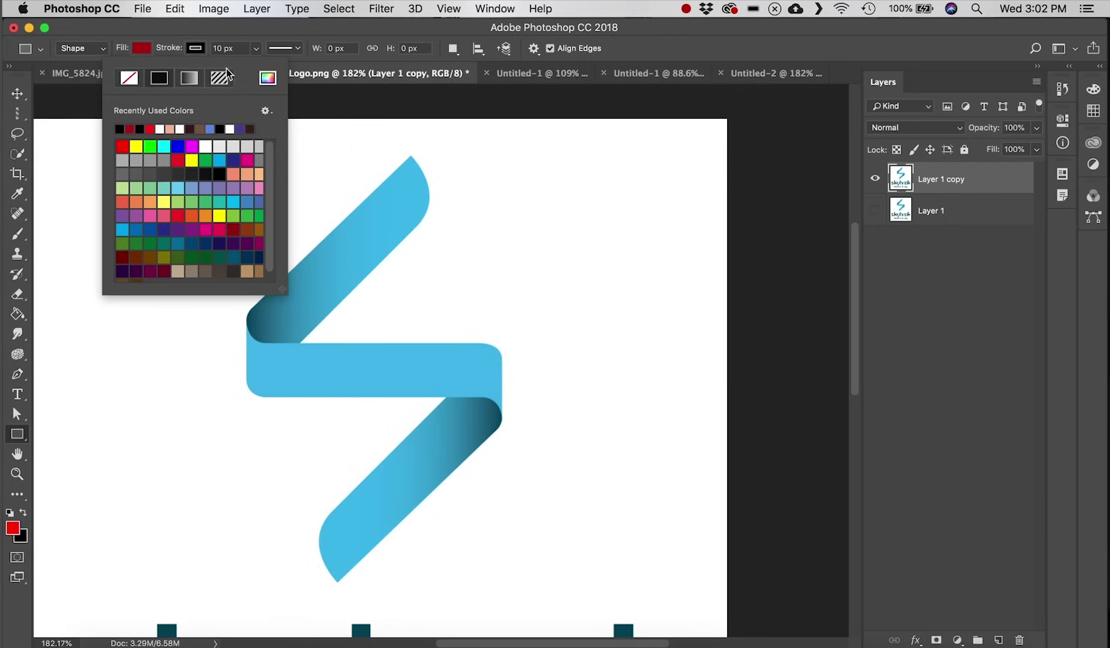
pyautogui.click(222, 46)
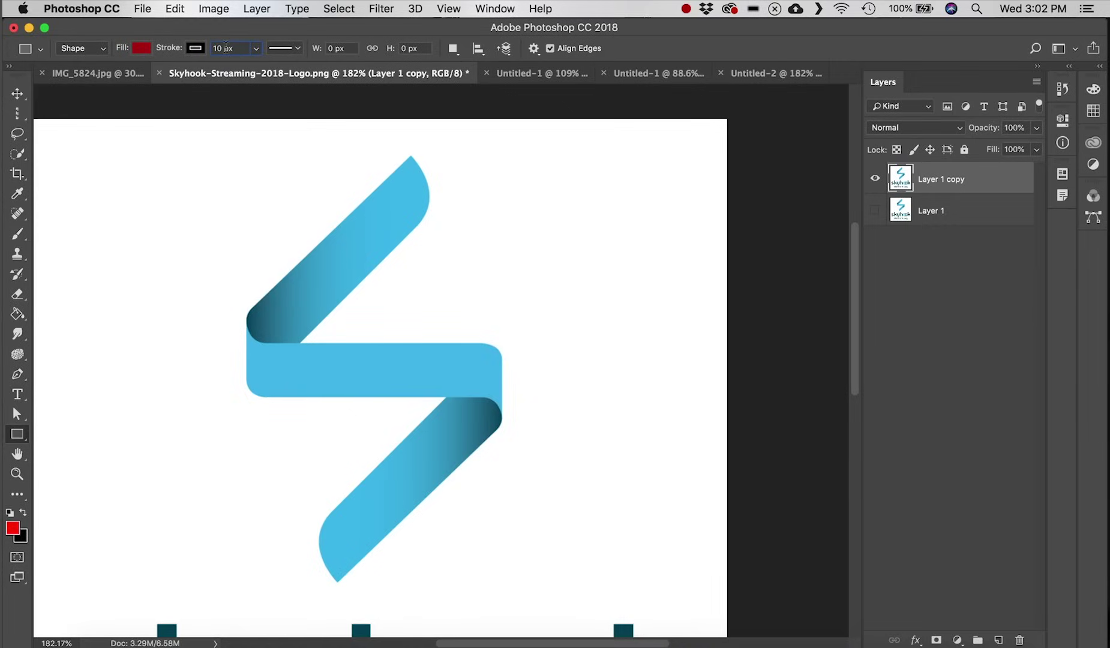
# - Draw a rectangle about 218 × 209 px beside the ribbon's upper band, and delete its layer
pyautogui.moveTo(73, 162); pyautogui.dragTo(225, 309)
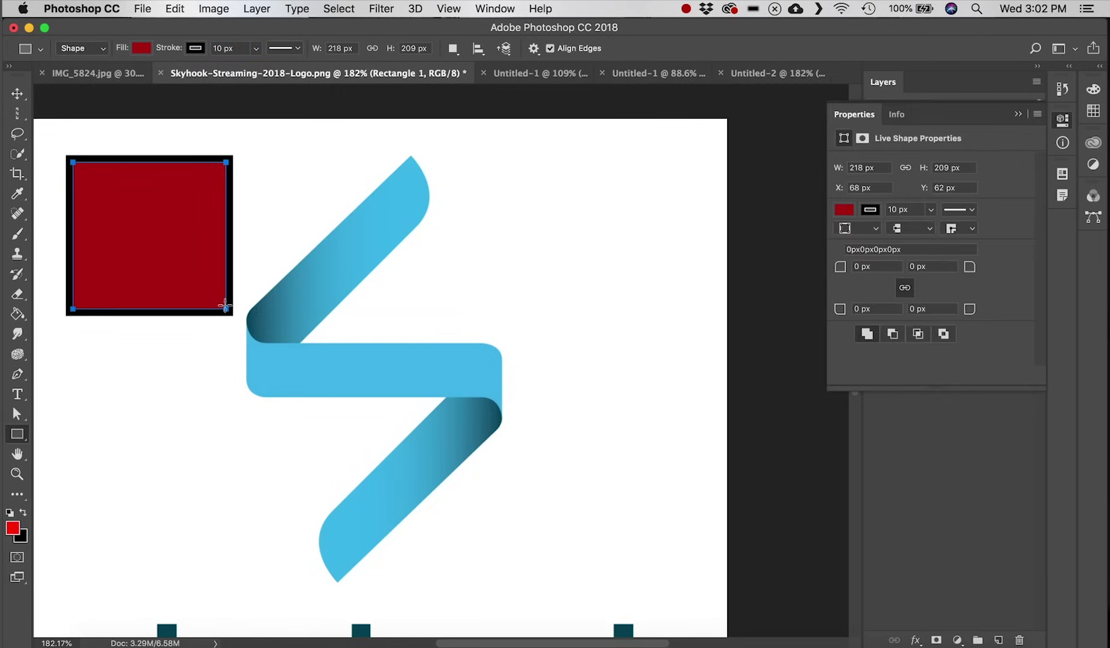
pyautogui.press('v')
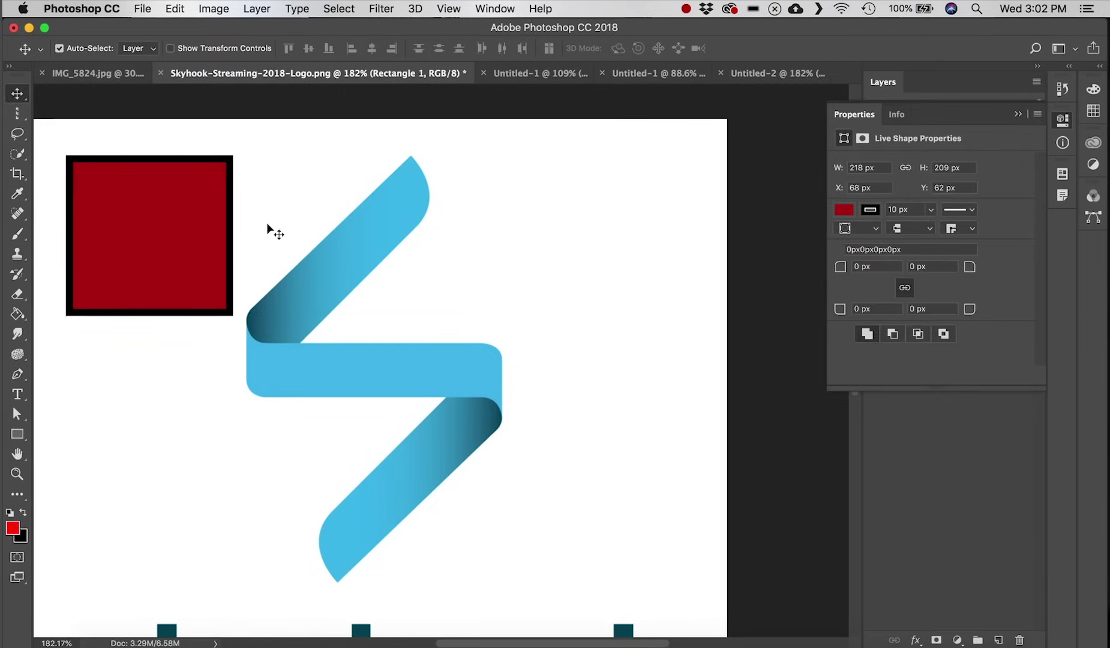
pyautogui.press('BackSpace')
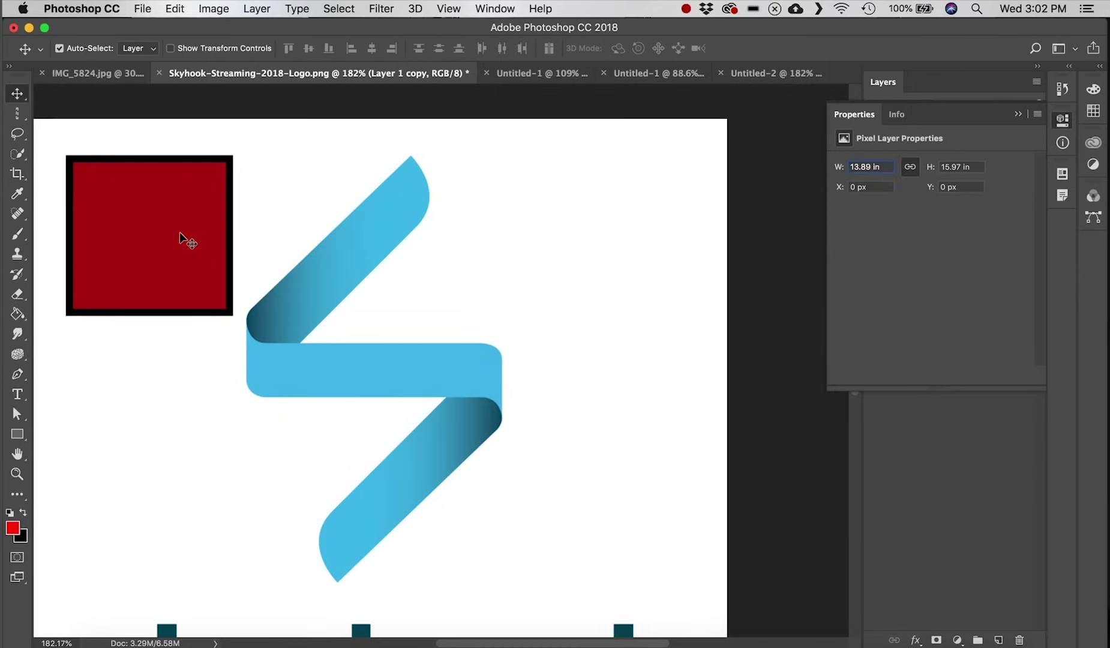
# - Draw a square about 153 px wide beside the ribbon's upper band with the Rectangle tool, and undo it
pyautogui.click(22, 435)
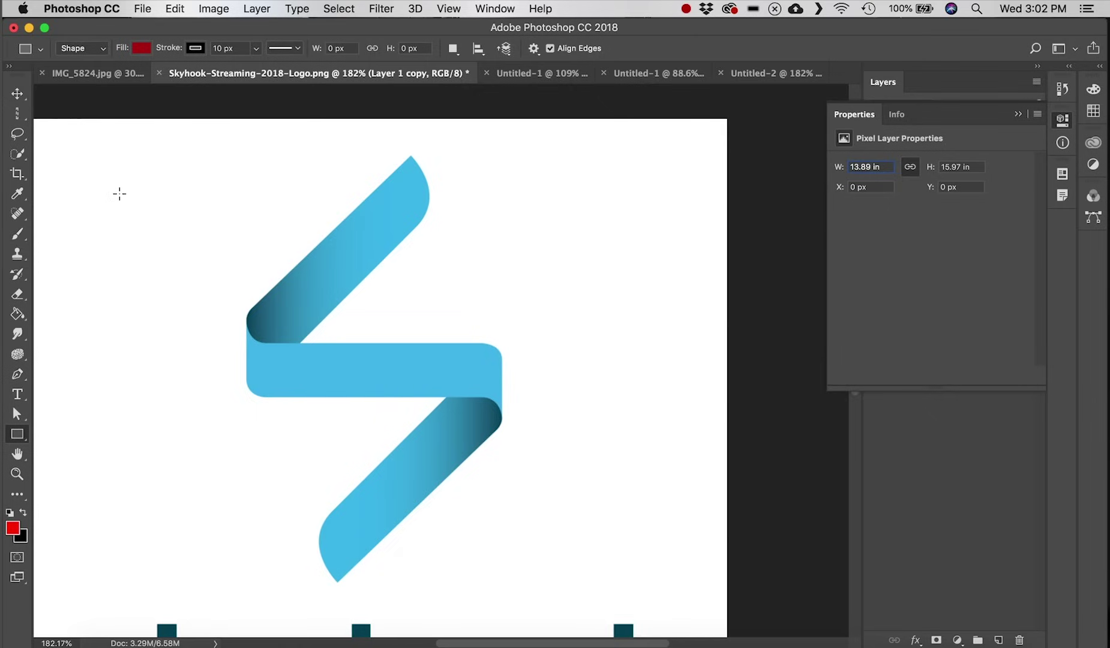
pyautogui.moveTo(120, 193); pyautogui.dragTo(227, 301)
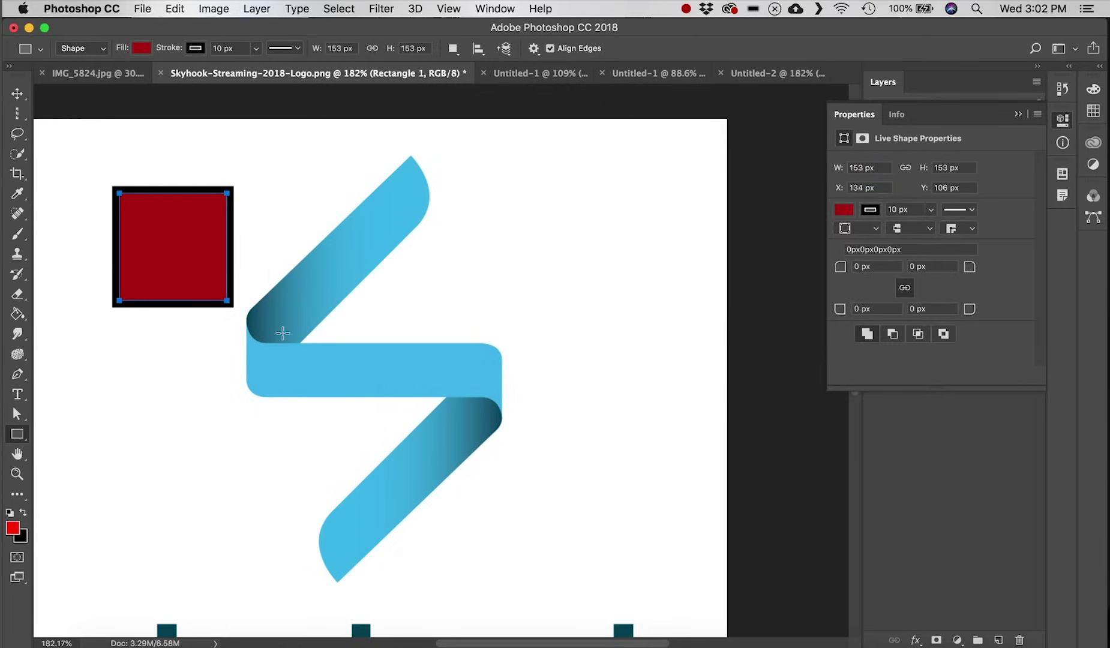
pyautogui.press('super+z')
# - Draw a rounded rectangle about 300 × 590 px with a 100 px corner radius over the ribbon's right end, and undo it
pyautogui.click(17, 433)
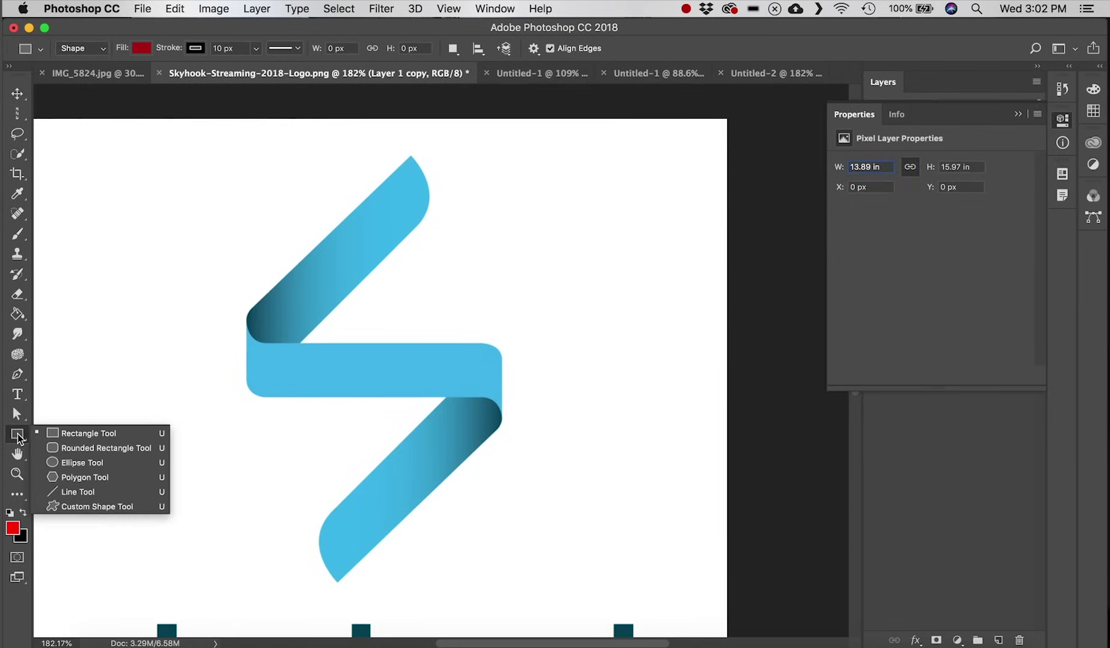
pyautogui.click(148, 448)
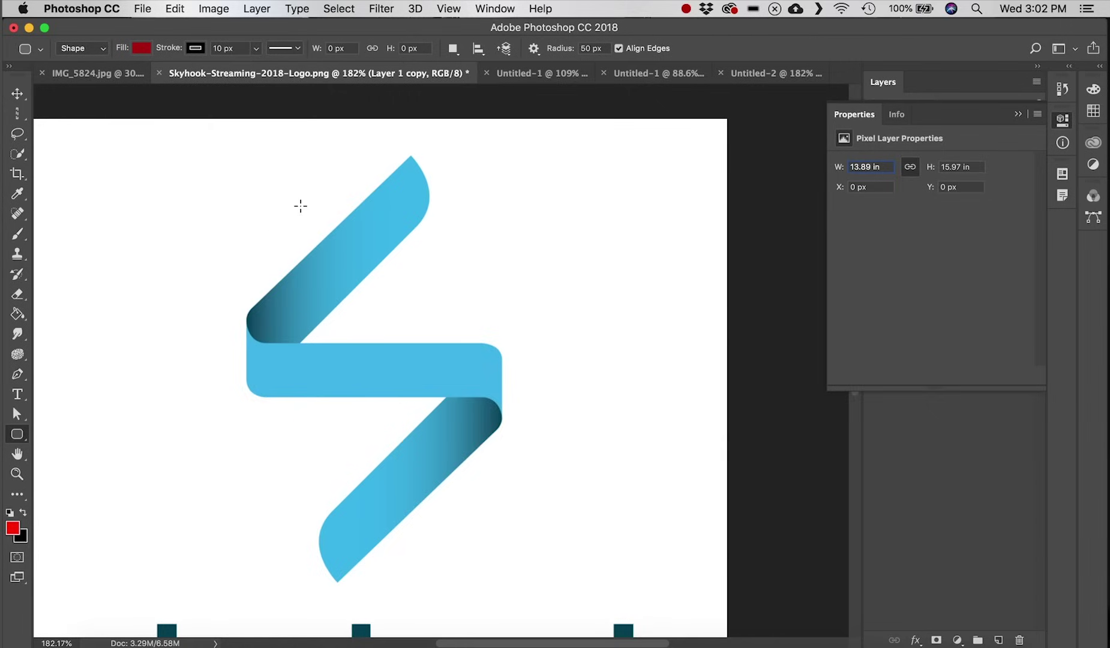
pyautogui.moveTo(555, 51); pyautogui.dragTo(503, 55)
pyautogui.moveTo(499, 200)
pyautogui.mouseDown()
pyautogui.moveTo(619, 285)
pyautogui.moveTo(746, 420)
pyautogui.moveTo(717, 543)
pyautogui.moveTo(667, 630)
pyautogui.moveTo(706, 624)
pyautogui.moveTo(708, 612)
pyautogui.mouseUp()
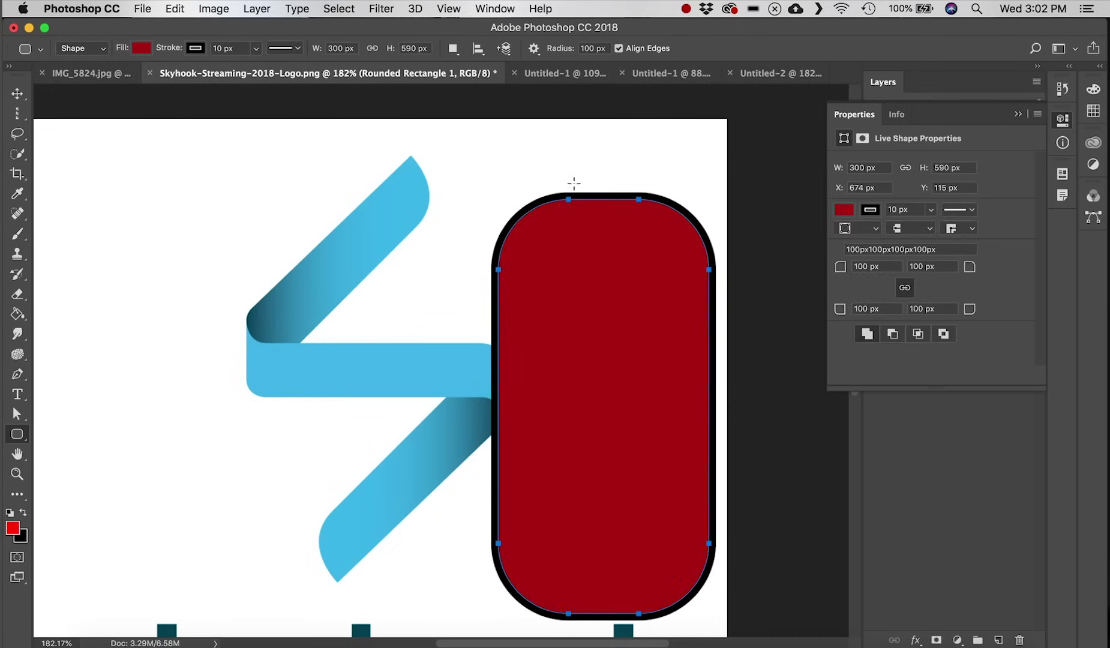
pyautogui.moveTo(497, 235); pyautogui.dragTo(501, 316)
pyautogui.press('super+z')
pyautogui.press('alt+super+z')
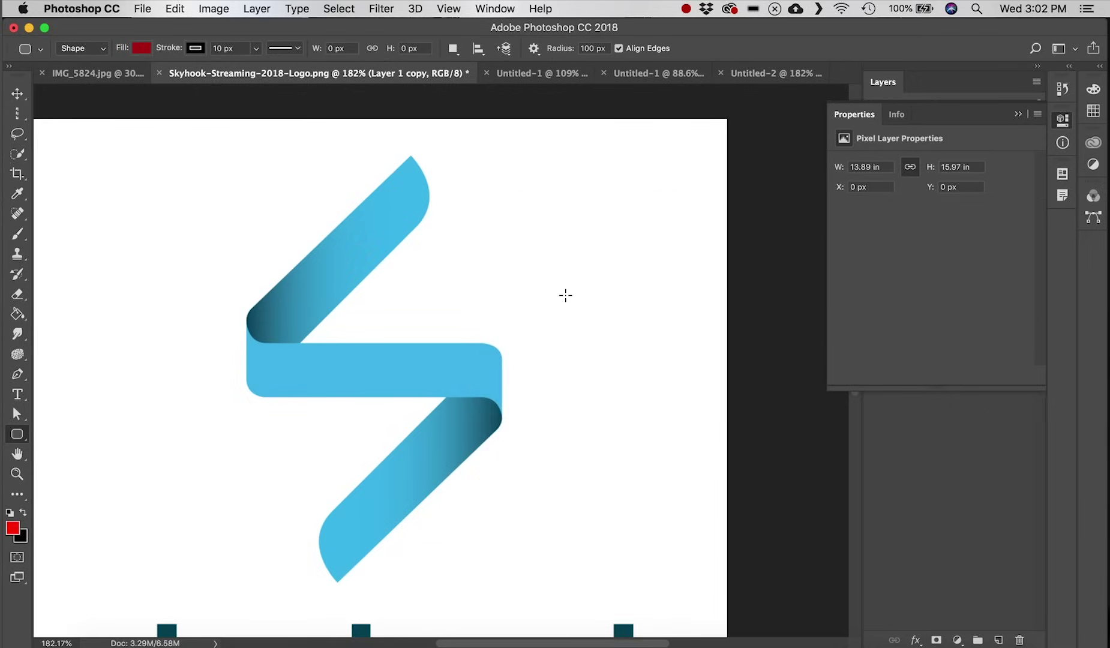
# - Draw an ellipse to the right of the ribbon and a circle about 179 px wide to its left, undoing each
pyautogui.rightClick(17, 434)
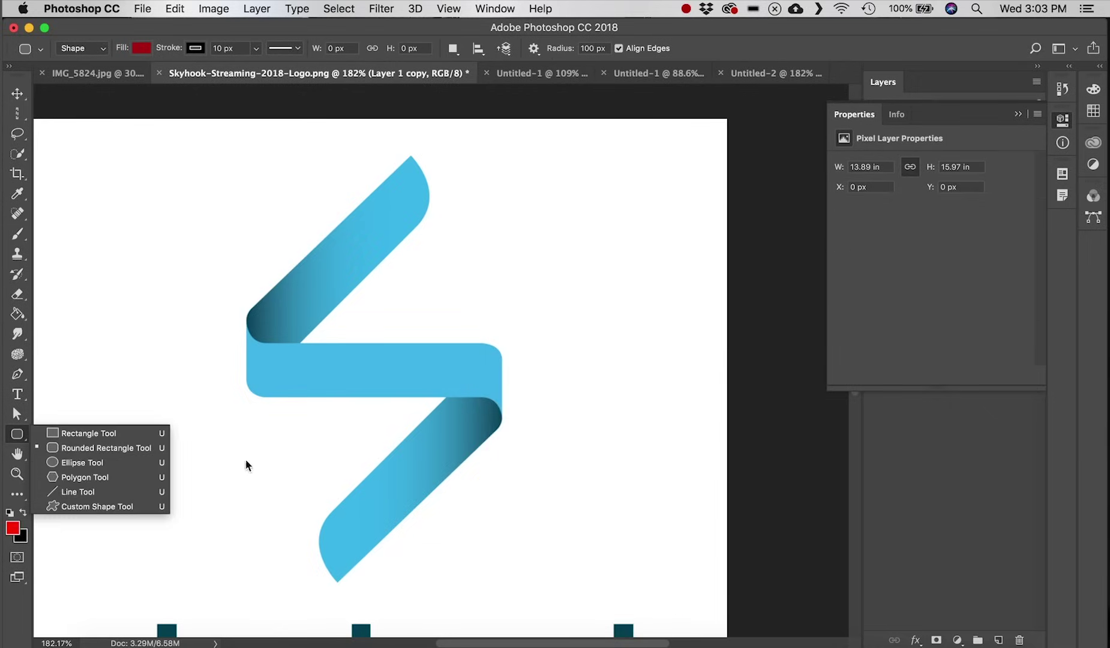
pyautogui.click(137, 461)
pyautogui.moveTo(485, 207); pyautogui.dragTo(670, 540)
pyautogui.press('super+z')
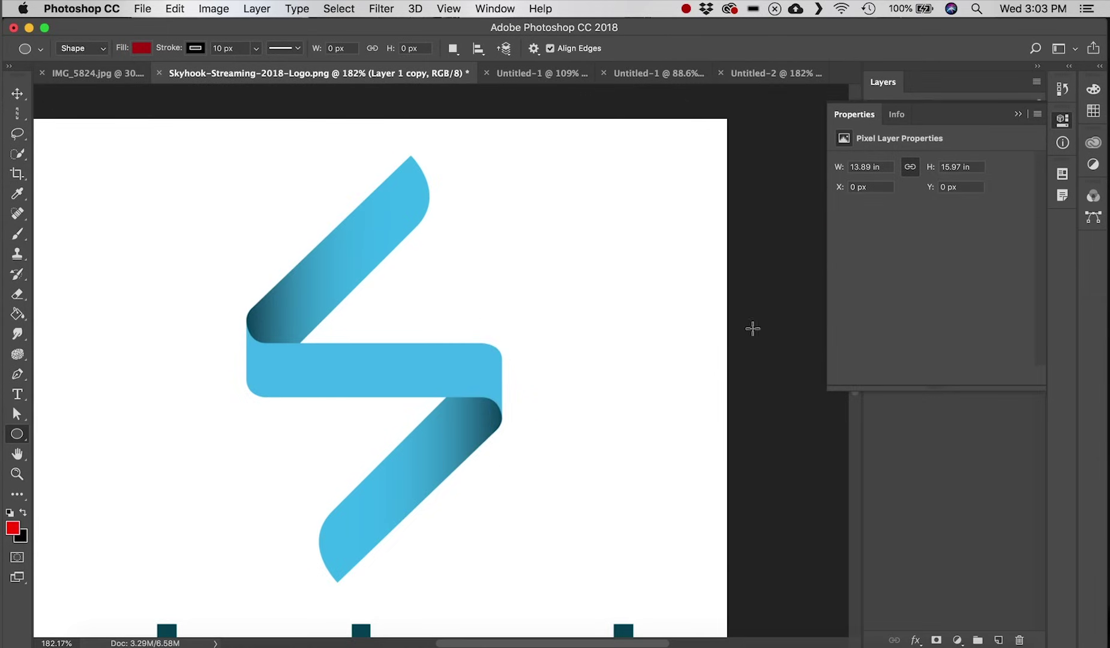
pyautogui.moveTo(61, 160); pyautogui.dragTo(250, 292)
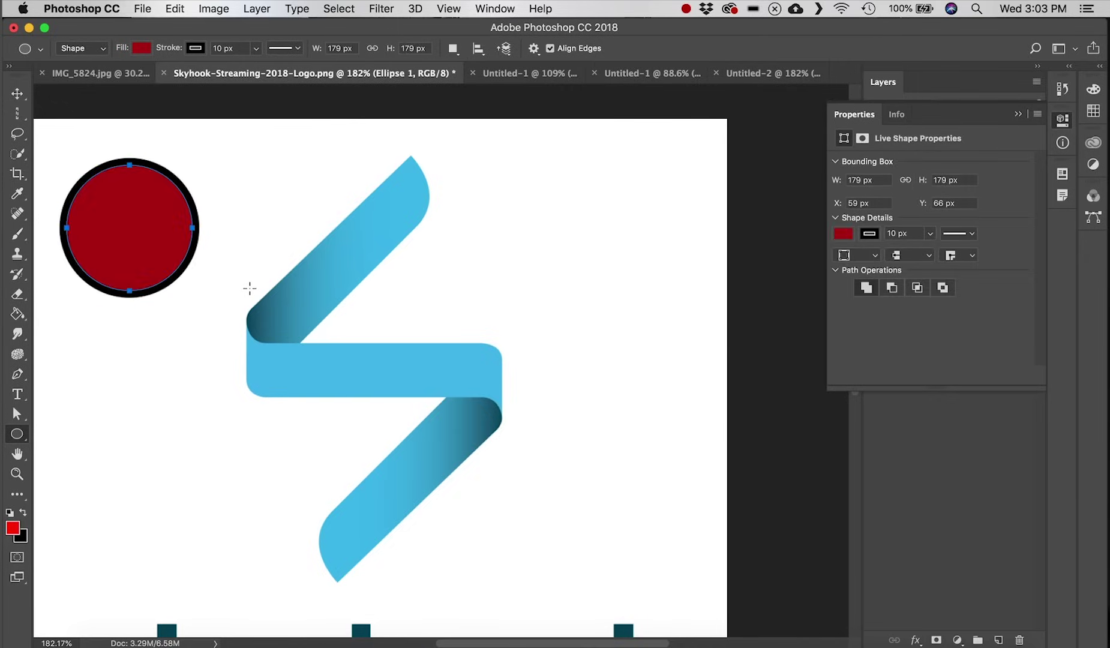
pyautogui.press('super+z')
# - Draw a 3-sided polygon to the right of the ribbon with the Polygon tool, move it down, and delete its layer
pyautogui.click(16, 434)
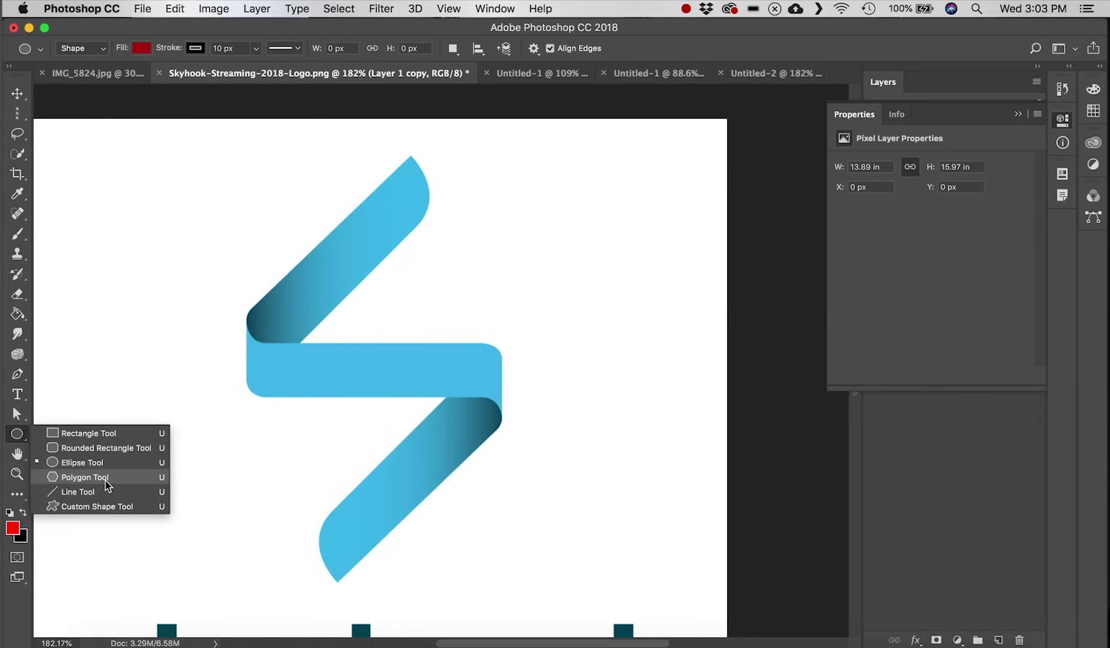
pyautogui.click(84, 476)
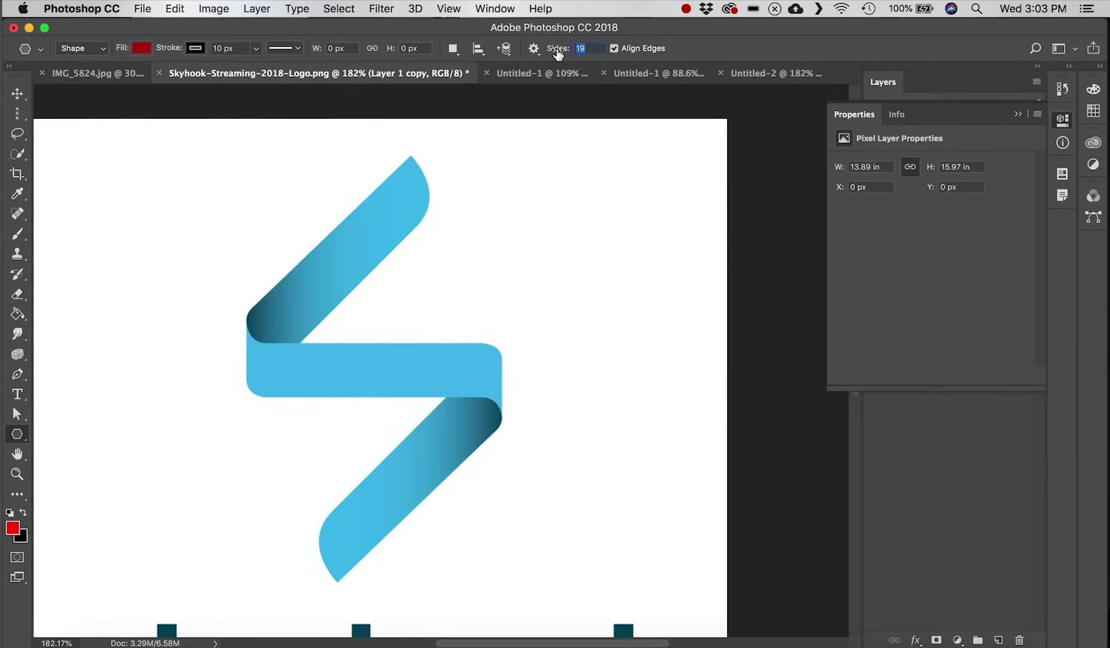
pyautogui.write('3')
pyautogui.moveTo(534, 180)
pyautogui.mouseDown()
pyautogui.moveTo(634, 277)
pyautogui.moveTo(594, 242)
pyautogui.mouseUp()
pyautogui.press('v')
pyautogui.moveTo(547, 173); pyautogui.dragTo(614, 282)
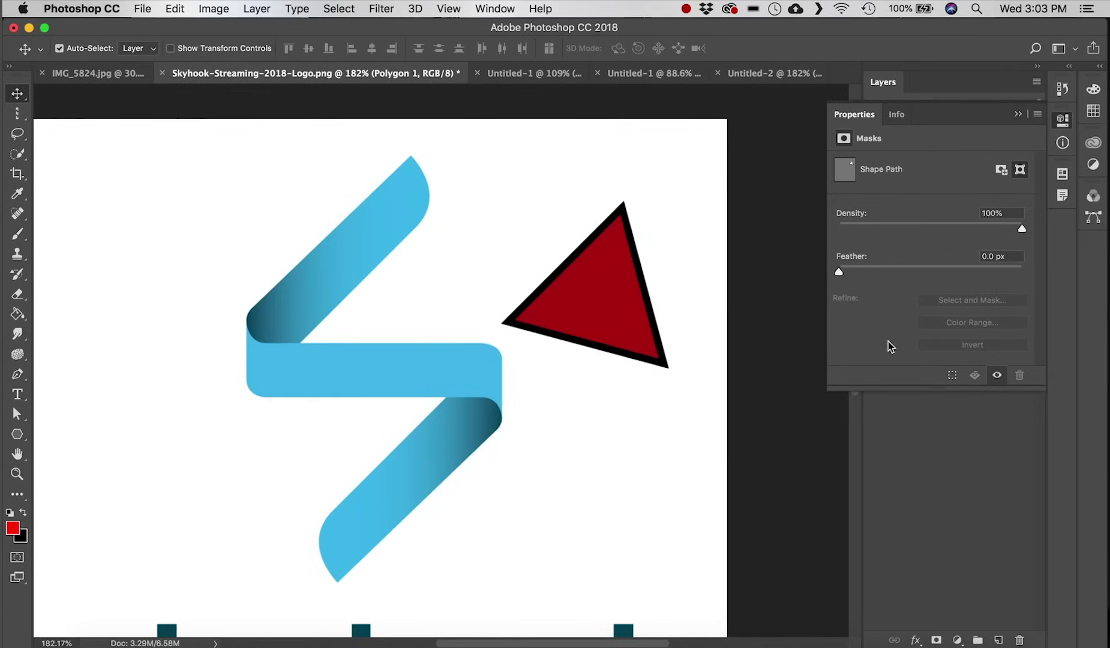
pyautogui.press('BackSpace')
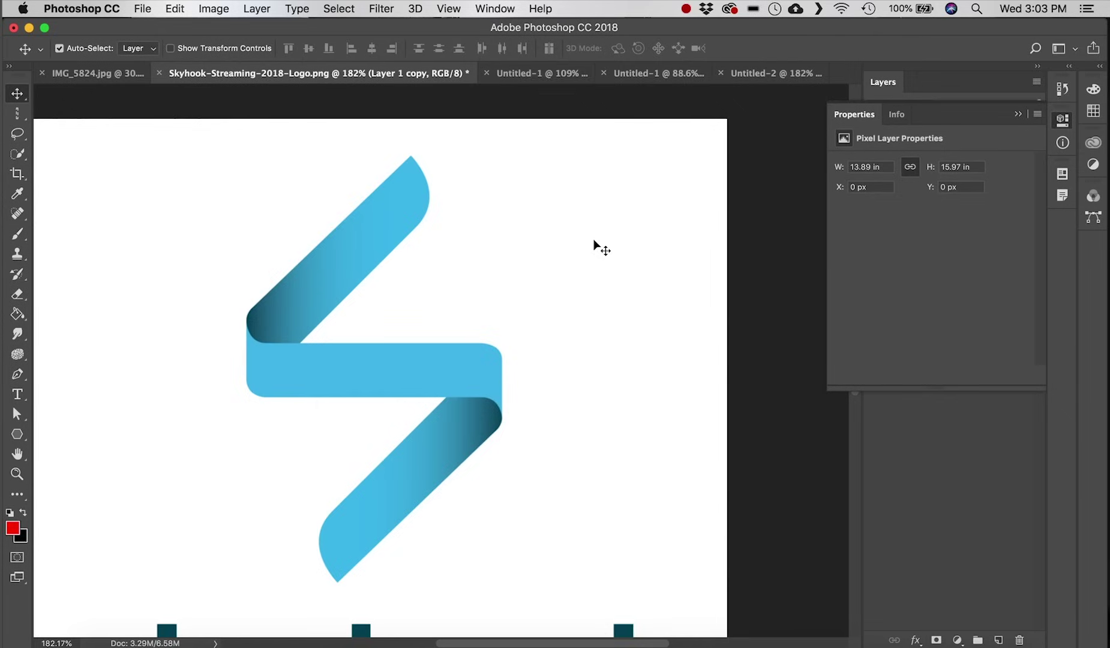
# - Draw a 5-sided polygon to the right of the ribbon, move it down, and delete its layer
pyautogui.press('u')
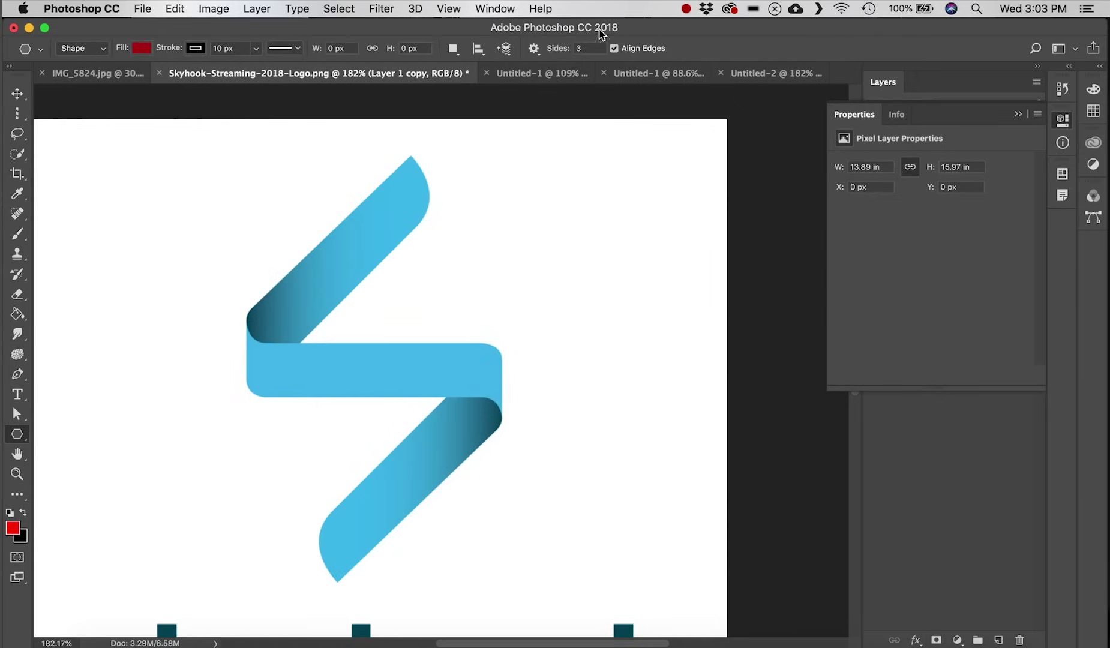
pyautogui.click(589, 47)
pyautogui.write('5')
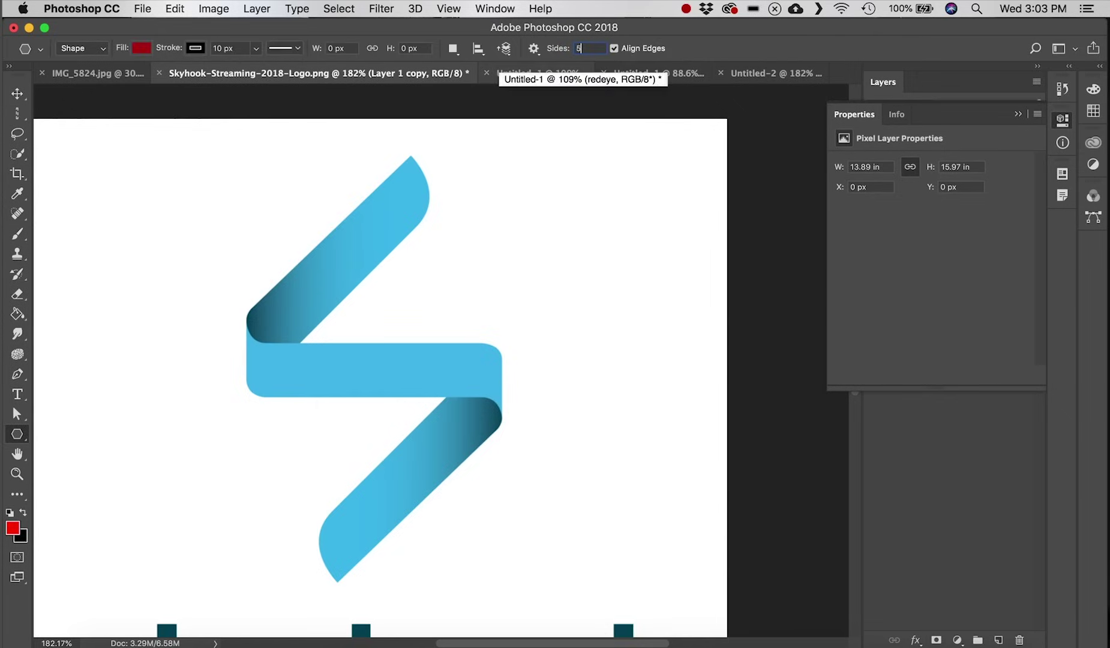
pyautogui.moveTo(558, 259); pyautogui.dragTo(624, 309)
pyautogui.press('v')
pyautogui.moveTo(562, 255); pyautogui.dragTo(635, 341)
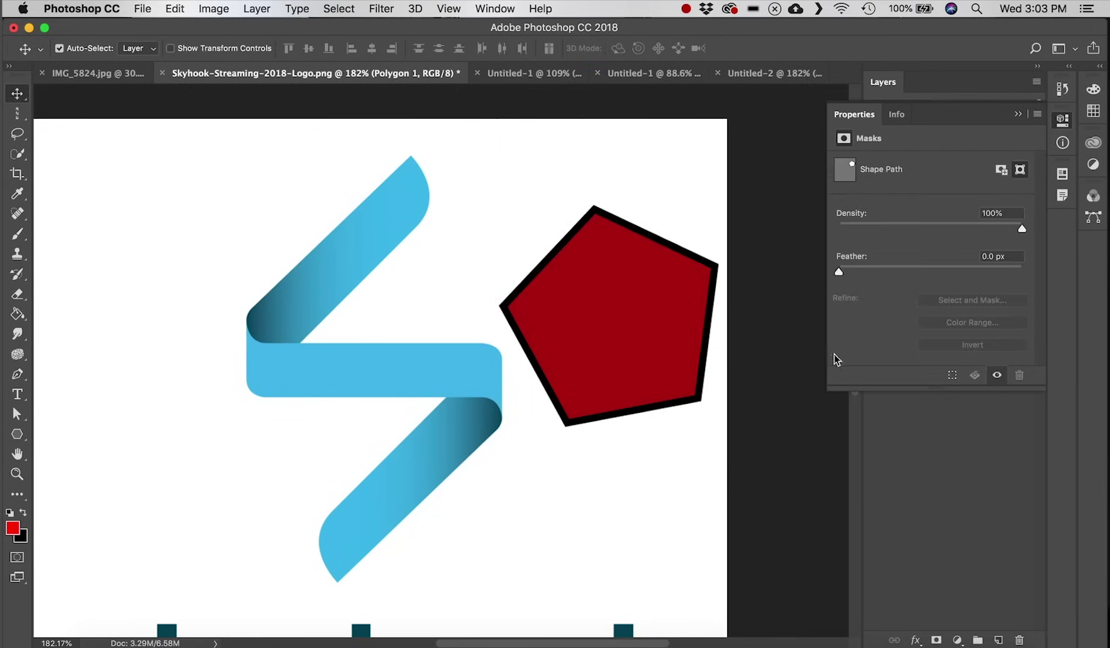
pyautogui.press('BackSpace')
# - Draw a 20-sided polygon over the ribbon, move it down, and delete its layer
pyautogui.press('u')
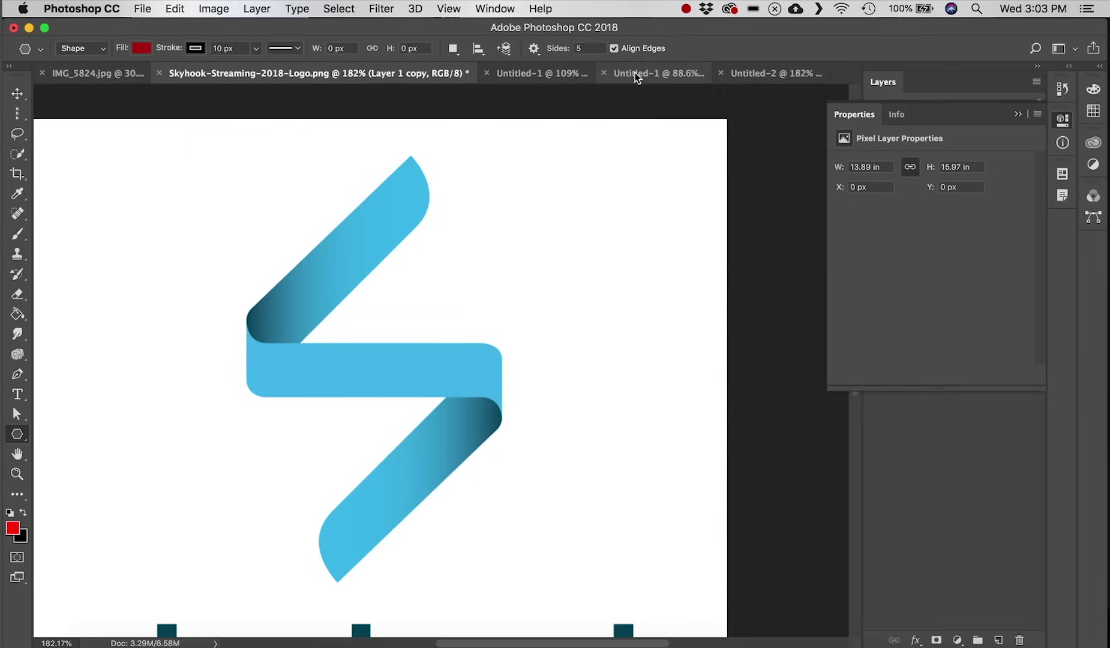
pyautogui.click(593, 49)
pyautogui.write('20')
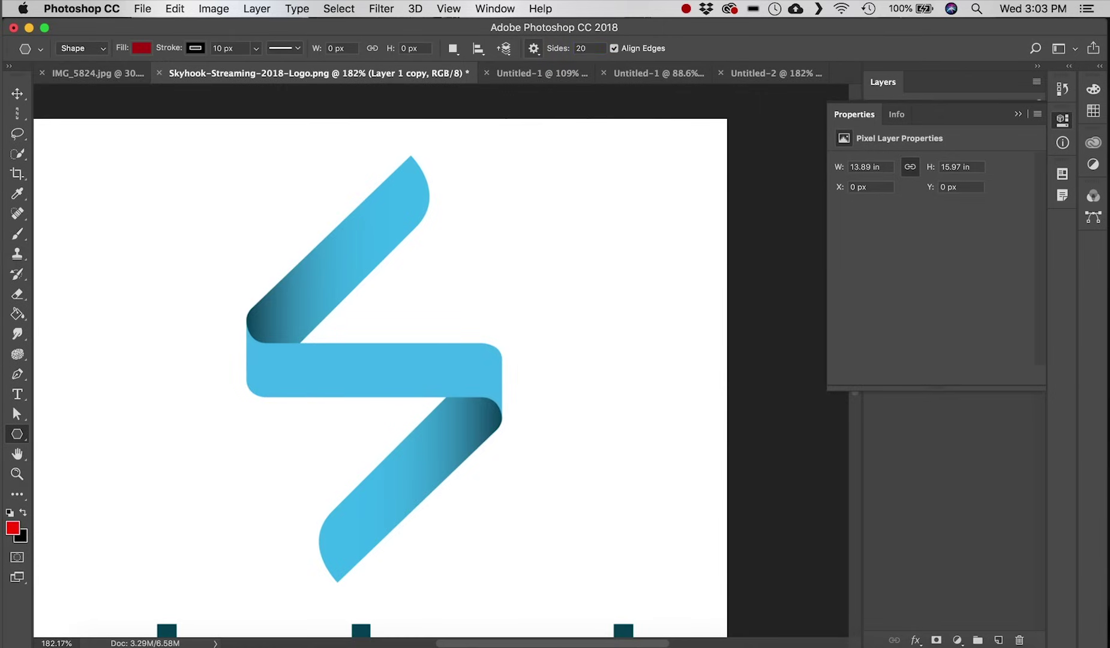
pyautogui.moveTo(364, 251)
pyautogui.mouseDown()
pyautogui.moveTo(538, 354)
pyautogui.moveTo(486, 318)
pyautogui.moveTo(493, 325)
pyautogui.mouseUp()
pyautogui.press('v')
pyautogui.moveTo(397, 274); pyautogui.dragTo(481, 403)
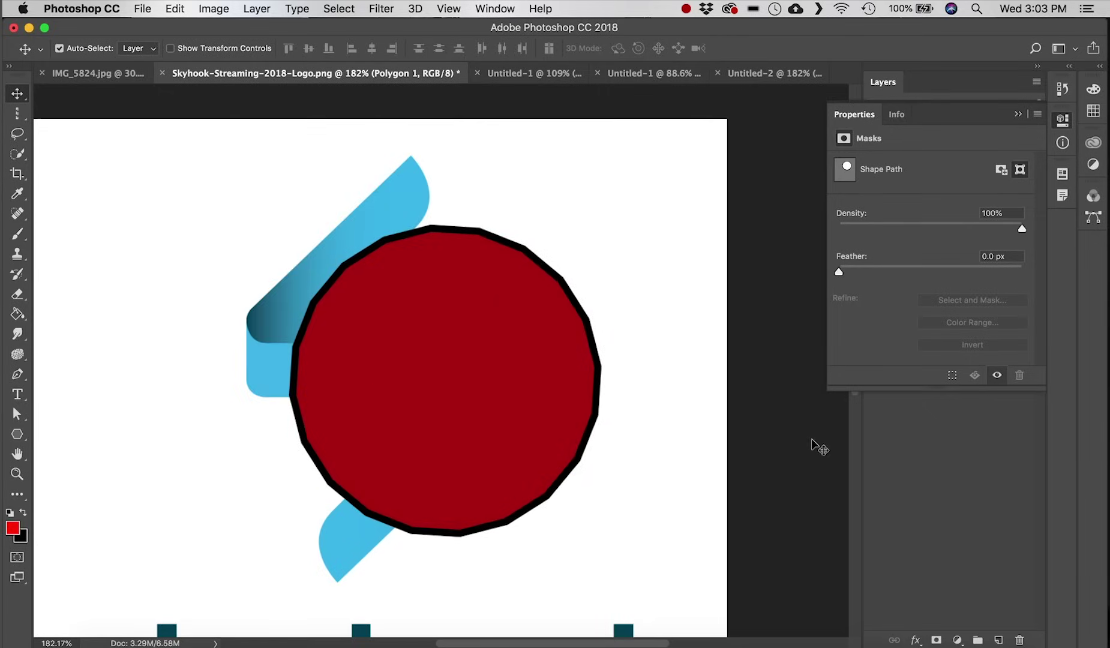
pyautogui.press('BackSpace')
# - Draw a vertical line about 518 px long to the right of the ribbon with the Line tool, using 50 px weight and no stroke
pyautogui.moveTo(20, 436); pyautogui.dragTo(135, 493)
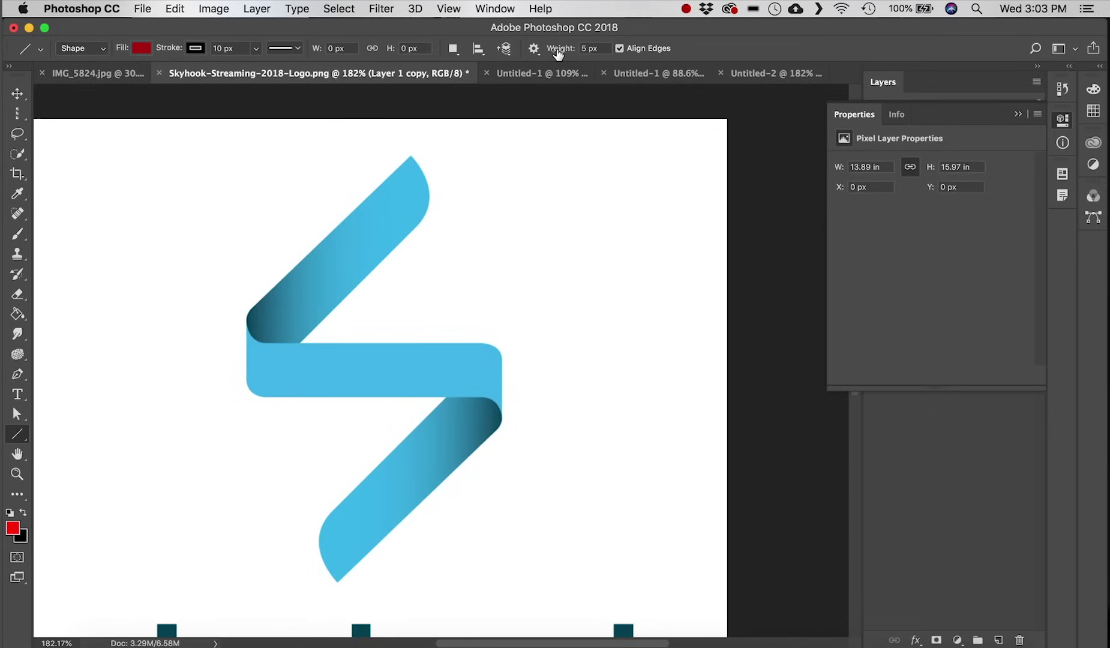
pyautogui.click(584, 48)
pyautogui.write('0')
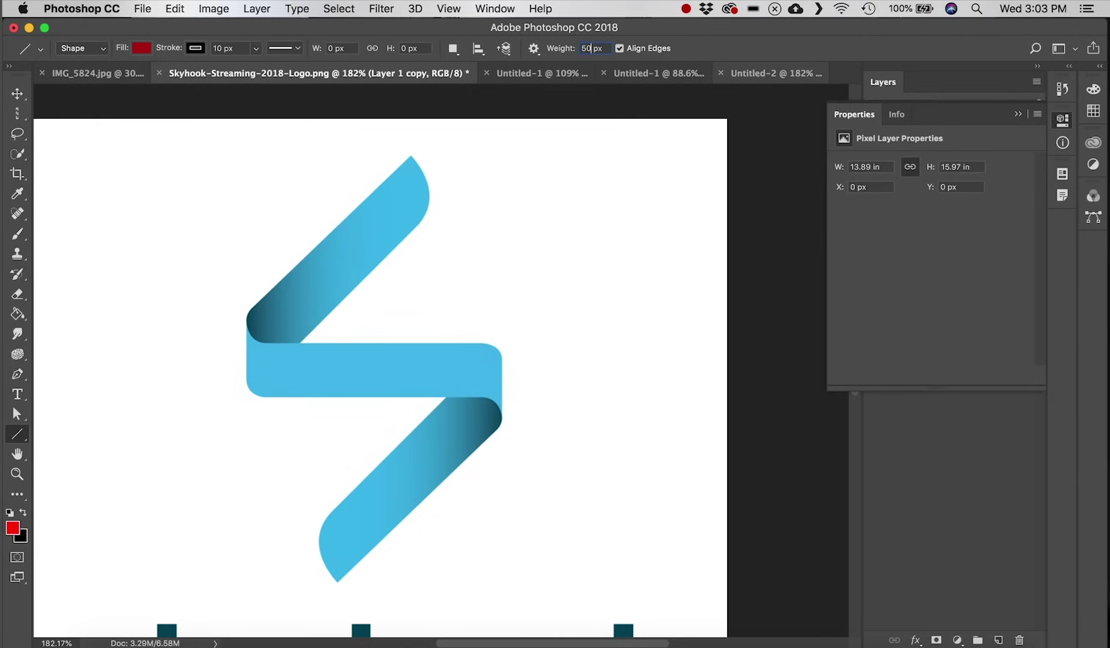
pyautogui.press('Return')
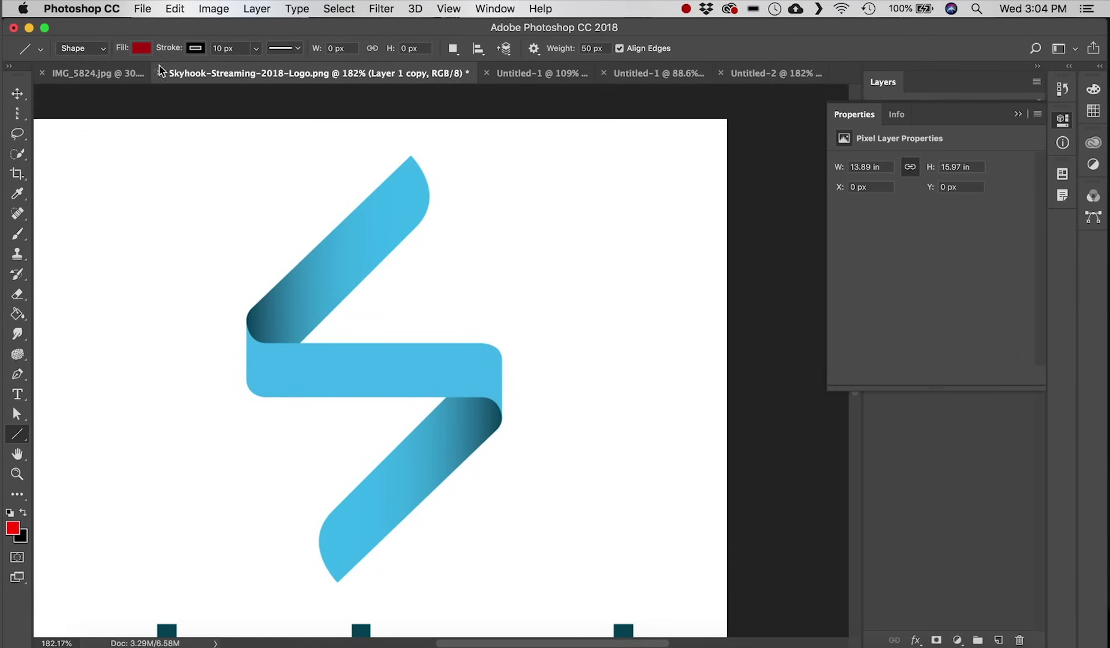
pyautogui.click(196, 49)
pyautogui.click(126, 76)
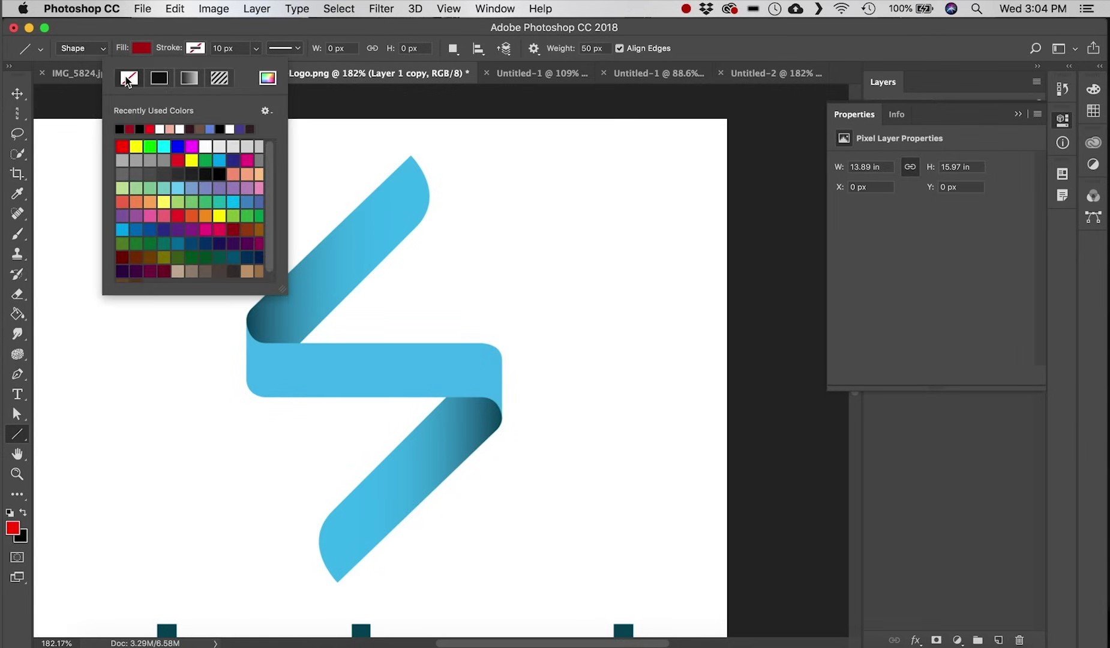
pyautogui.click(585, 180)
pyautogui.moveTo(585, 180)
pyautogui.mouseDown()
pyautogui.moveTo(607, 365)
pyautogui.moveTo(609, 544)
pyautogui.mouseUp()
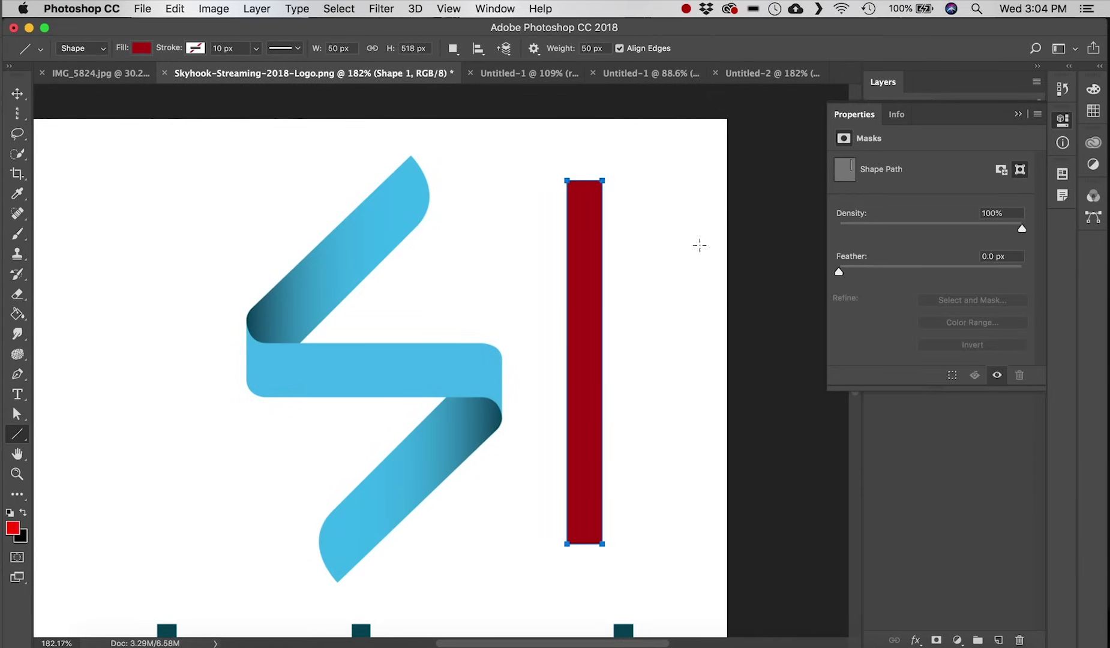
# - Reduce the line weight, draw a thinner vertical line to the left of the ribbon, and undo it
pyautogui.click(592, 48)
pyautogui.press('BackSpace')
pyautogui.moveTo(108, 190); pyautogui.dragTo(131, 480)
pyautogui.press('super+z')
pyautogui.press('v')
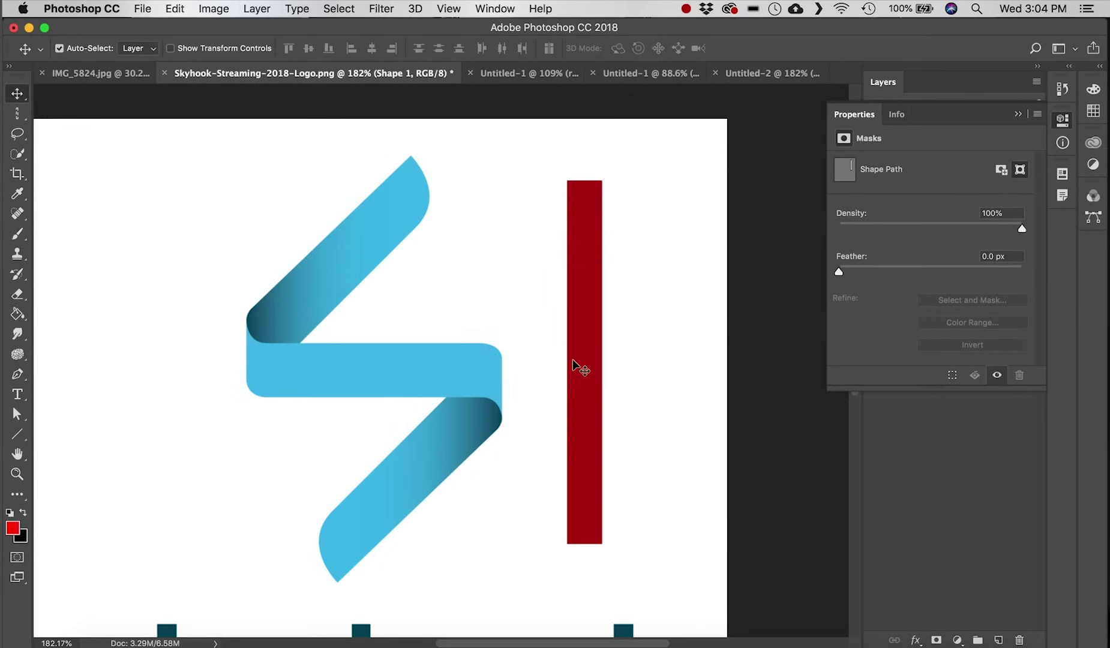
# - Delete the red line's layer and choose the rabbit for the Custom Shape tool
pyautogui.press('Delete')
pyautogui.click(20, 439)
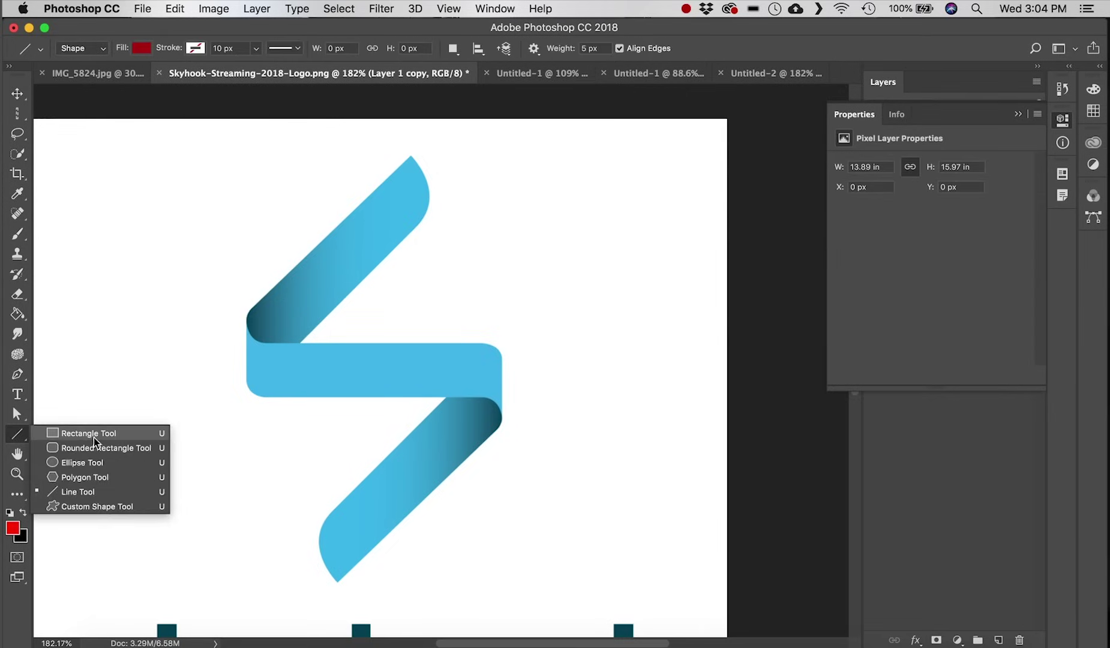
pyautogui.click(91, 505)
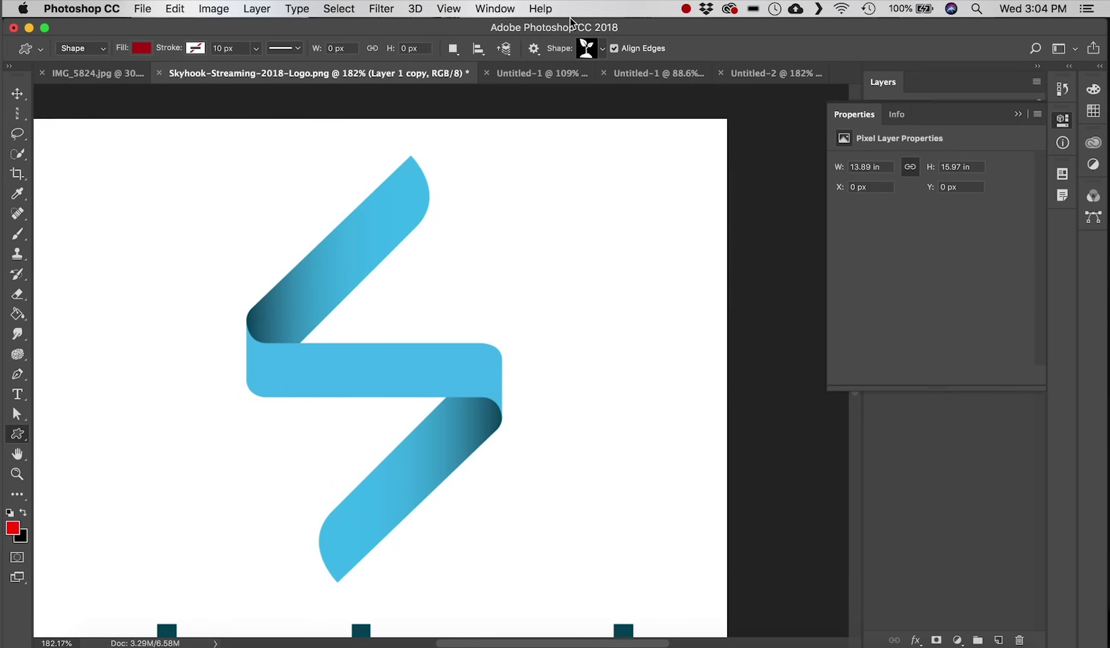
pyautogui.click(602, 53)
pyautogui.click(601, 53)
pyautogui.click(602, 52)
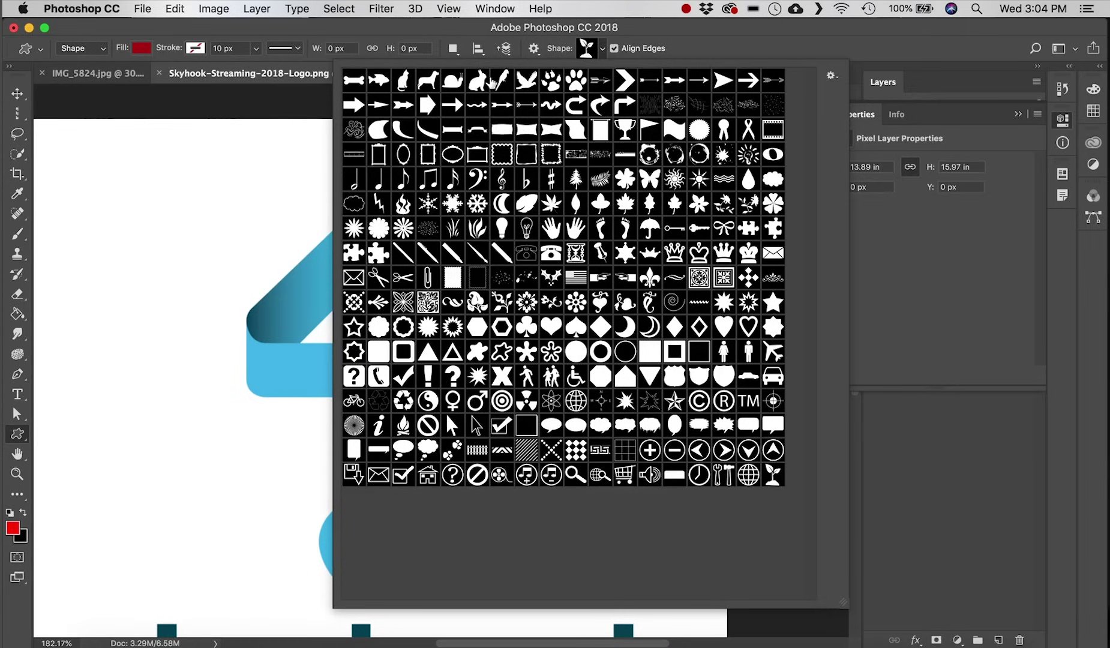
pyautogui.click(479, 80)
# - Sample the ribbon's light blue as the fill colour and draw a rabbit about 227 × 271 px to the left of the ribbon
pyautogui.click(142, 48)
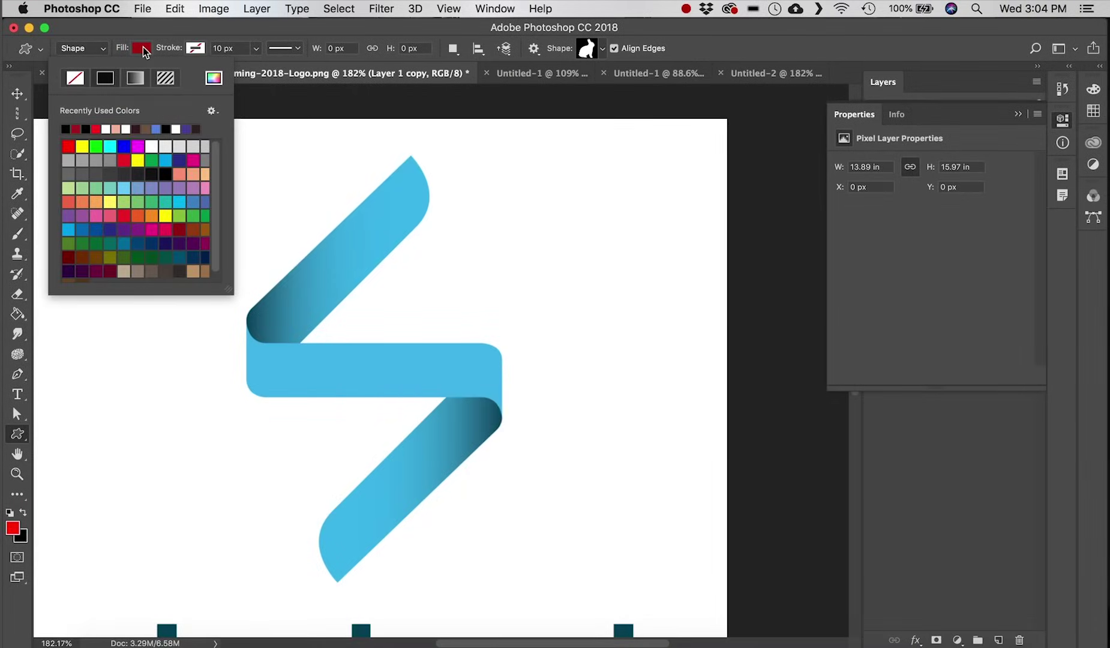
pyautogui.press('Escape')
pyautogui.press('i')
pyautogui.click(366, 360)
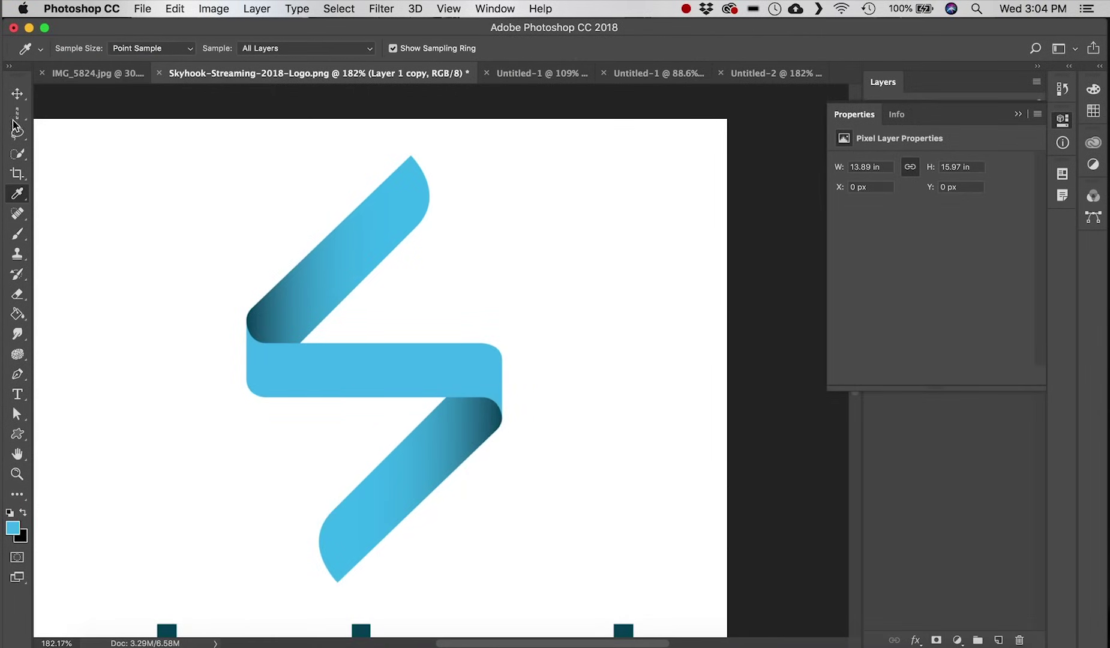
pyautogui.press('u')
pyautogui.moveTo(61, 234); pyautogui.dragTo(238, 424)
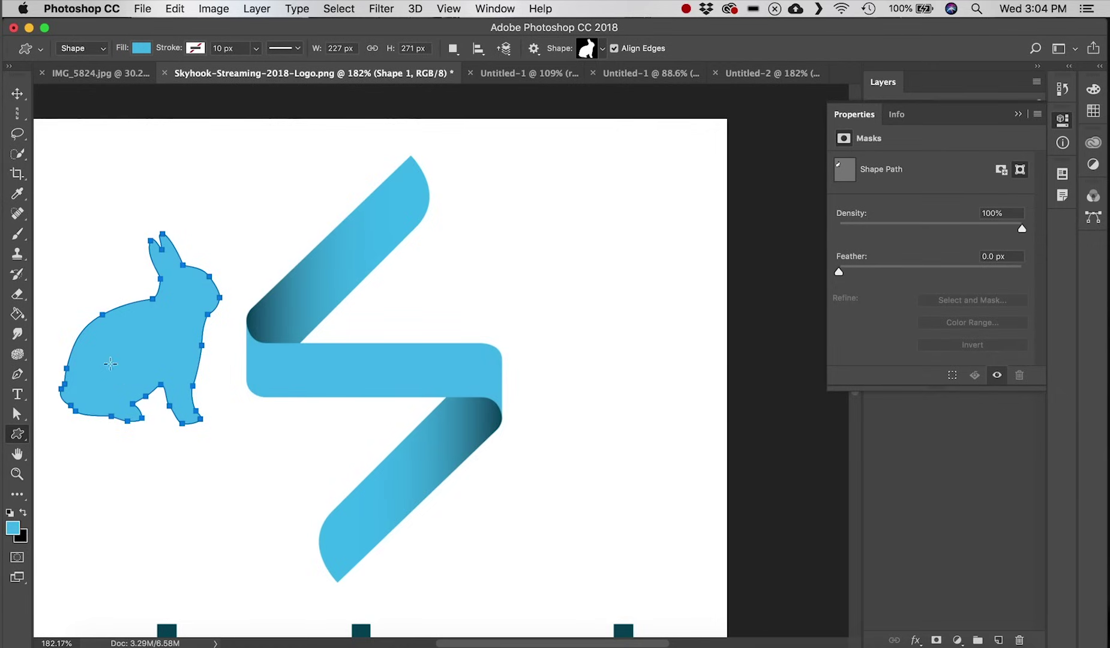
# - Try moving single anchor points on the rabbit's neck and nose with the Direct Selection tool, undoing each move
pyautogui.click(16, 415)
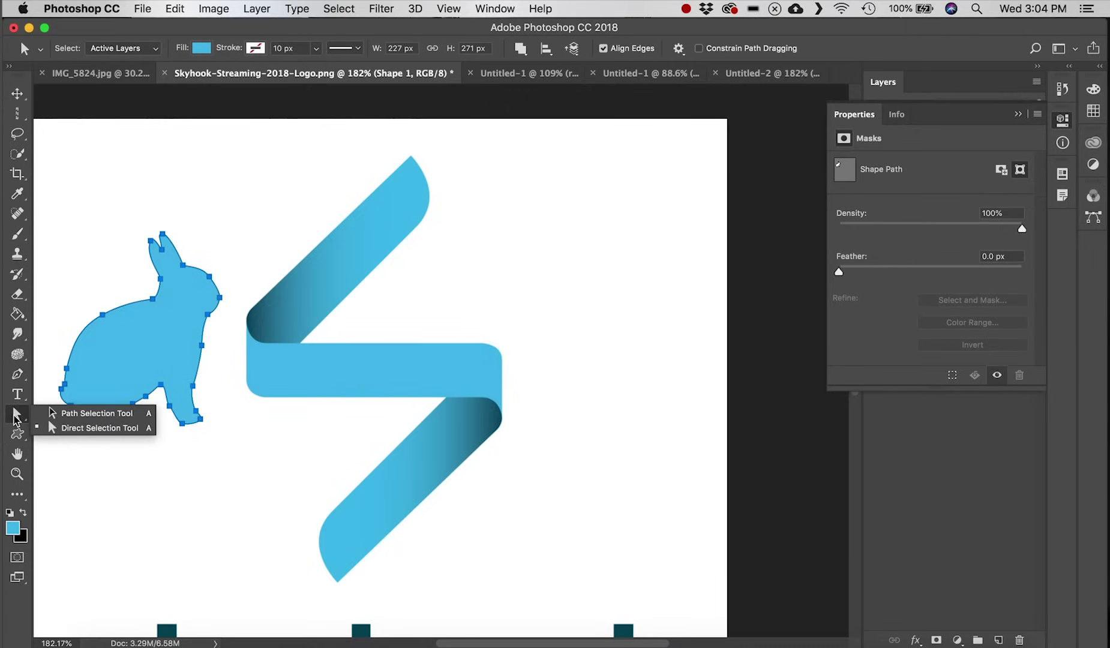
pyautogui.click(102, 428)
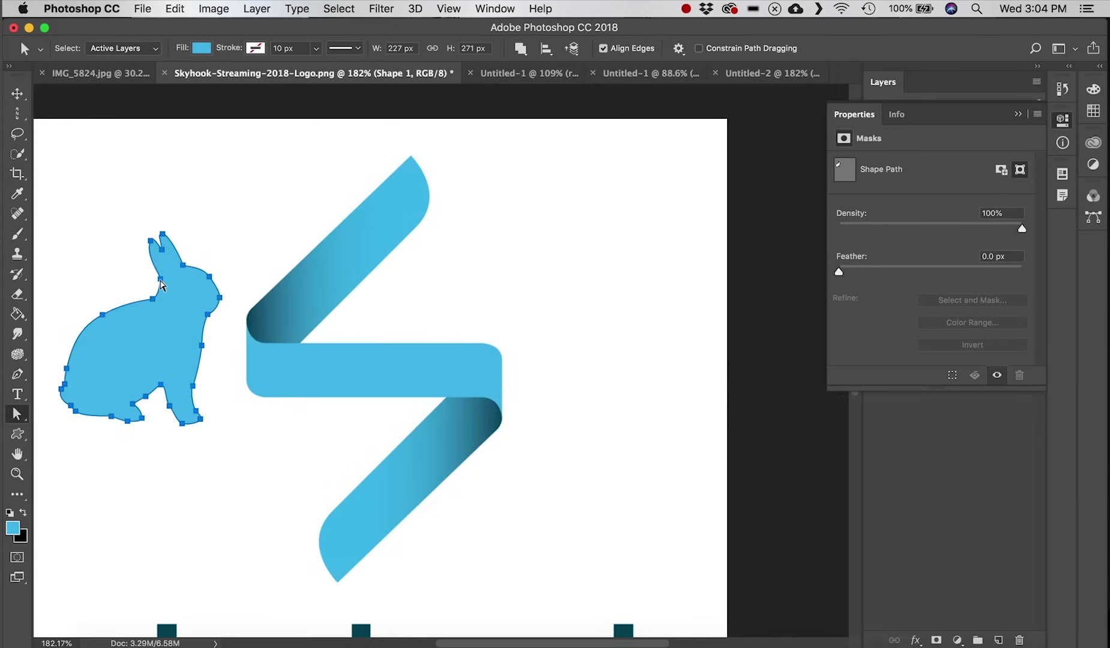
pyautogui.moveTo(160, 279); pyautogui.dragTo(103, 274)
pyautogui.keyDown('shift'); pyautogui.click(182, 266); pyautogui.keyUp('shift')
pyautogui.press('super+z')
pyautogui.moveTo(219, 297); pyautogui.dragTo(269, 189)
pyautogui.press('super+z')
# - Pull the anchor on top of the rabbit's head out toward the ribbon, and undo everything back to before the rabbit
pyautogui.keyDown('shift'); pyautogui.click(209, 277); pyautogui.keyUp('shift')
pyautogui.moveTo(183, 269); pyautogui.dragTo(293, 218)
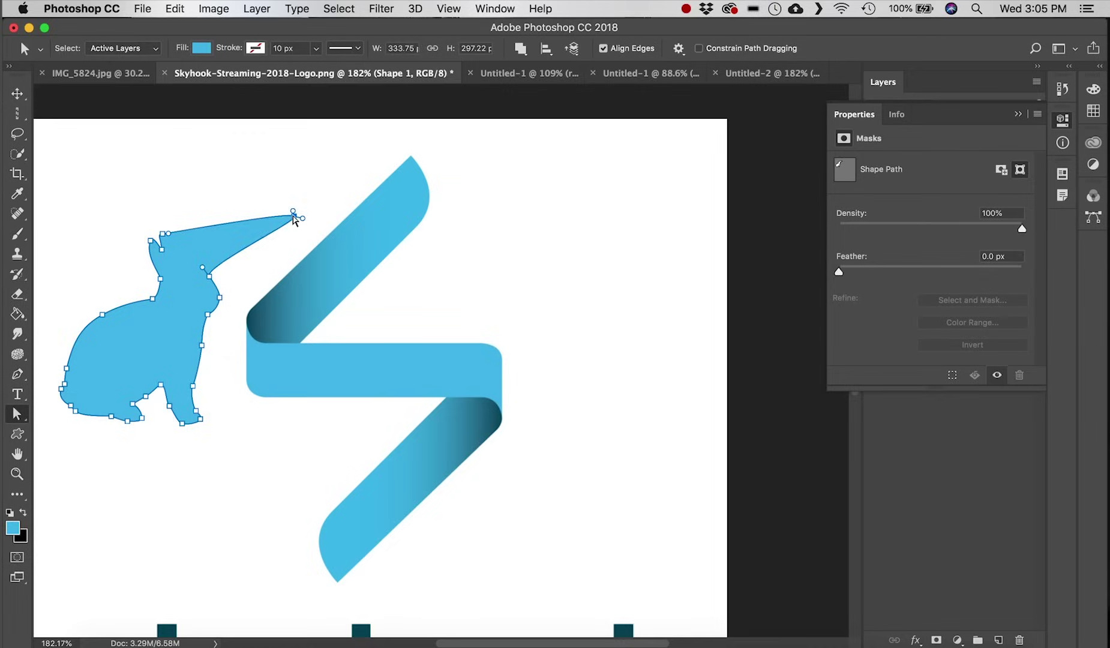
pyautogui.press('super+z')
pyautogui.press('alt+super+z')
pyautogui.press('alt+super+z')
# - Move the view across the logo with the Hand tool
pyautogui.click(17, 453)
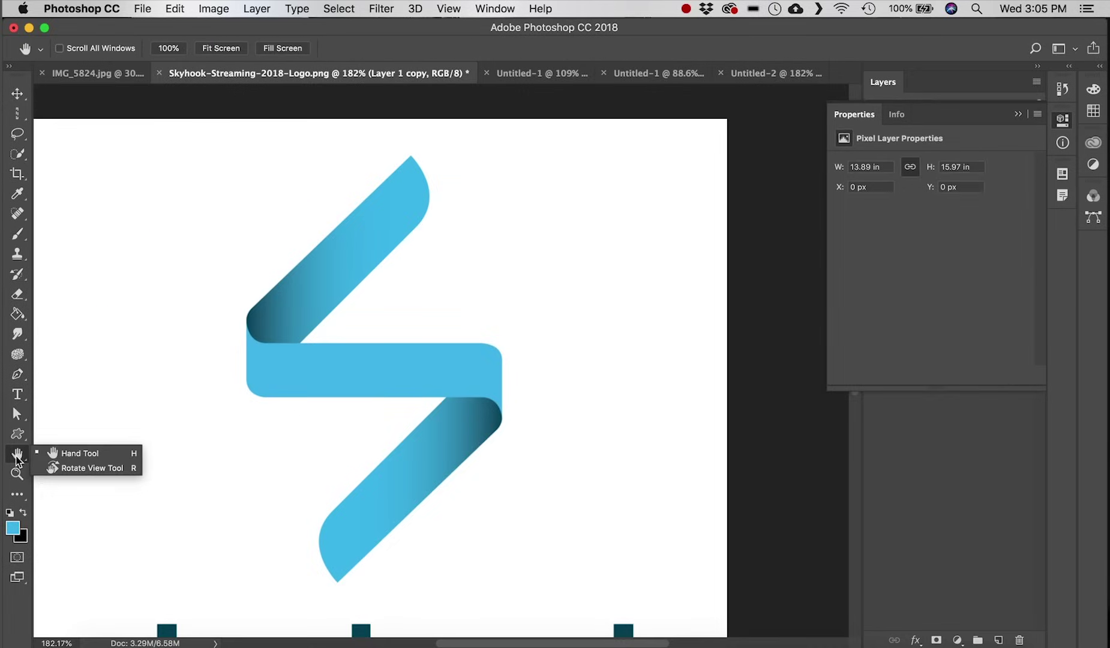
pyautogui.click(103, 453)
pyautogui.moveTo(360, 388); pyautogui.dragTo(497, 391)
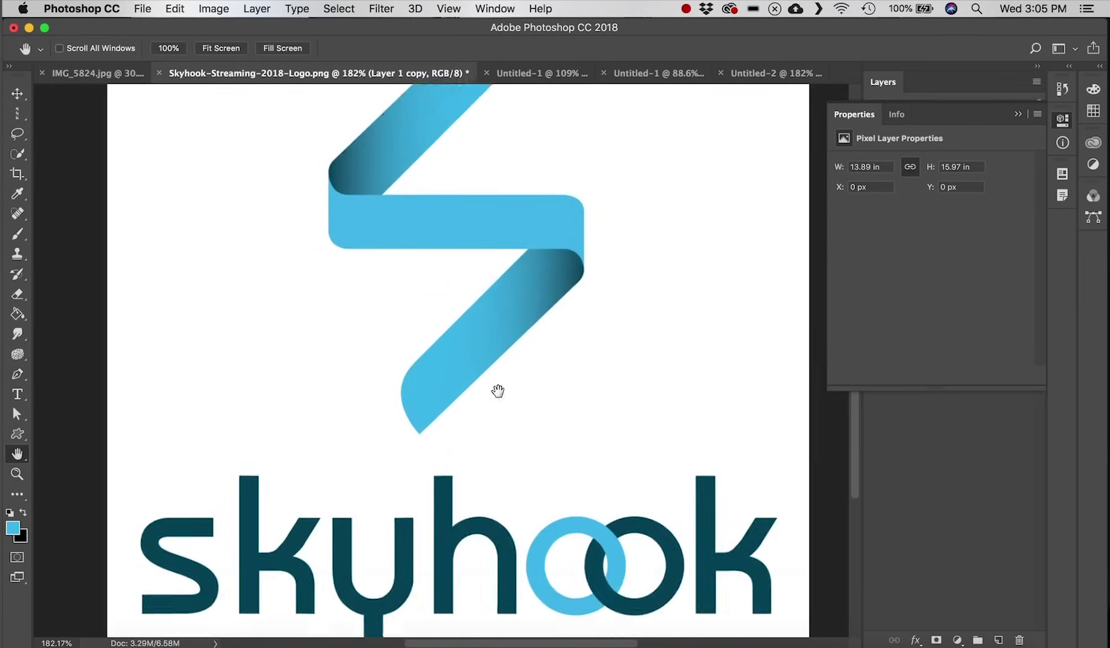
# - Hide the Properties display, rotate the canvas view to 90° with the Rotate View tool, and reset the rotation
pyautogui.moveTo(18, 454); pyautogui.dragTo(122, 463)
pyautogui.click(1064, 123)
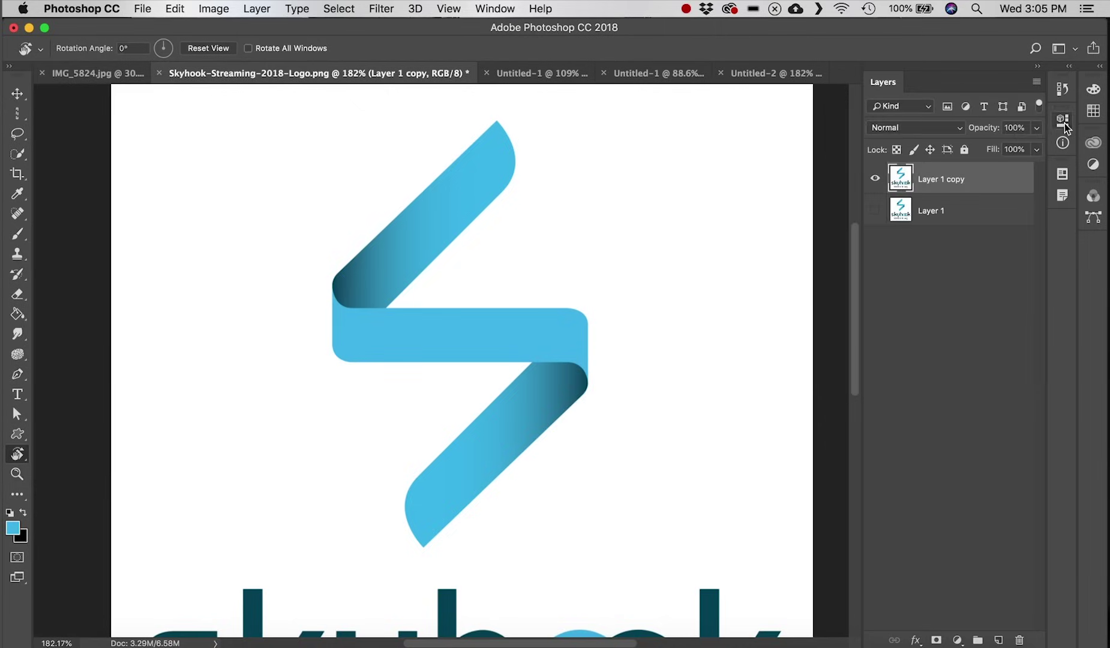
pyautogui.scroll(-5, 570, 179)
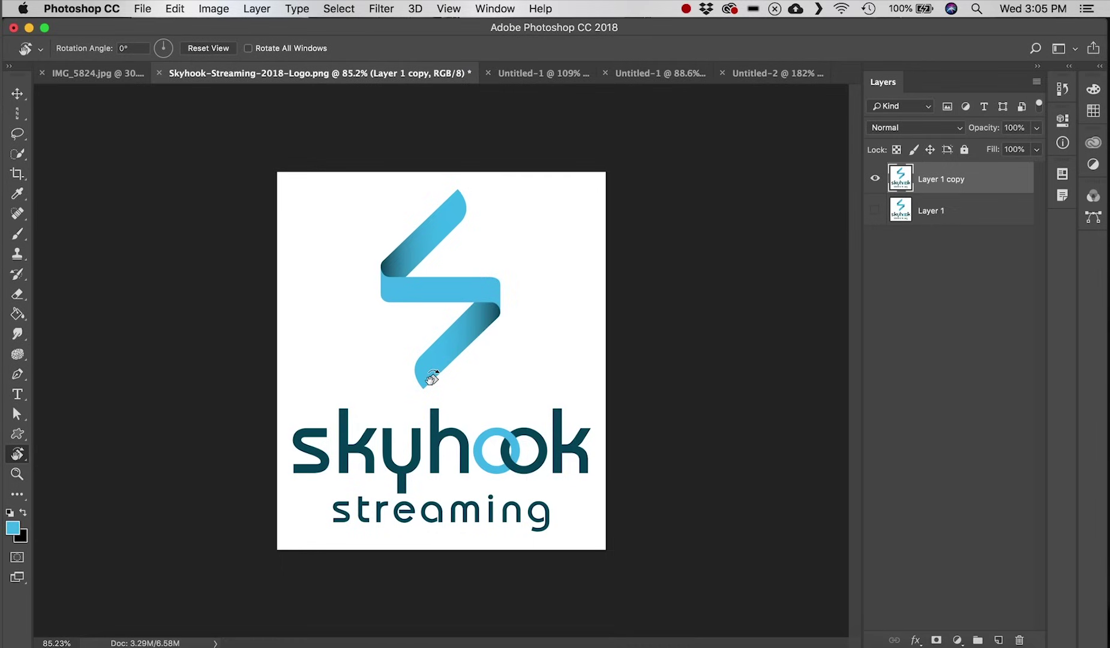
pyautogui.click(645, 186)
pyautogui.moveTo(643, 187); pyautogui.dragTo(490, 415)
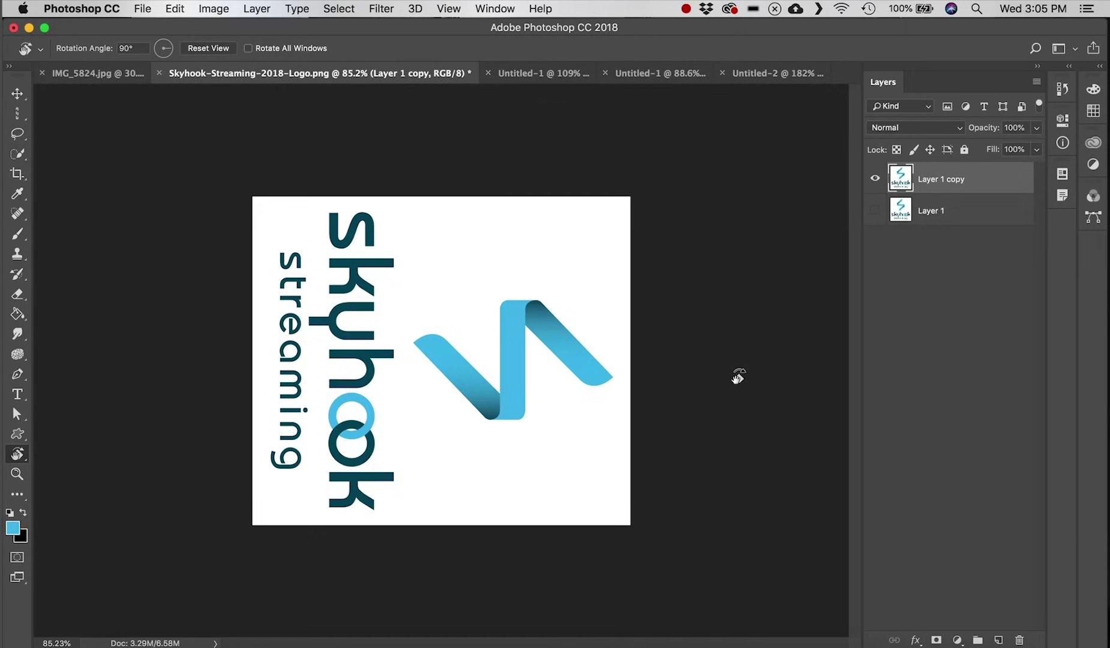
pyautogui.click(208, 48)
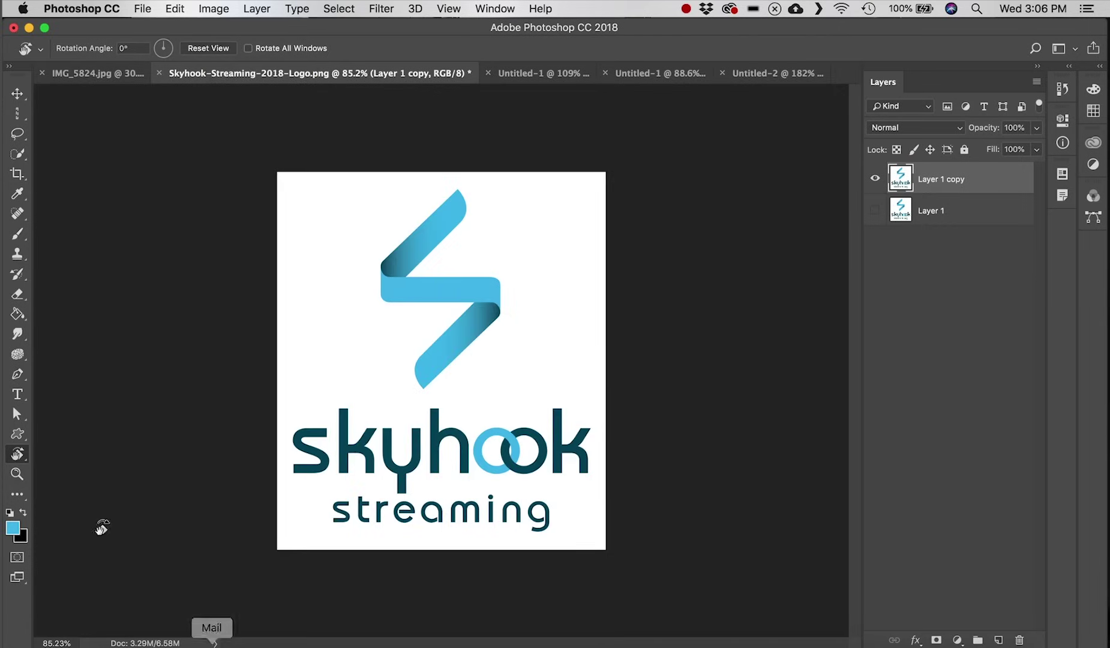
# - Use the Zoom tool to magnify the logo's ribbon to 400% and reduce the view to 66.7%
pyautogui.click(21, 479)
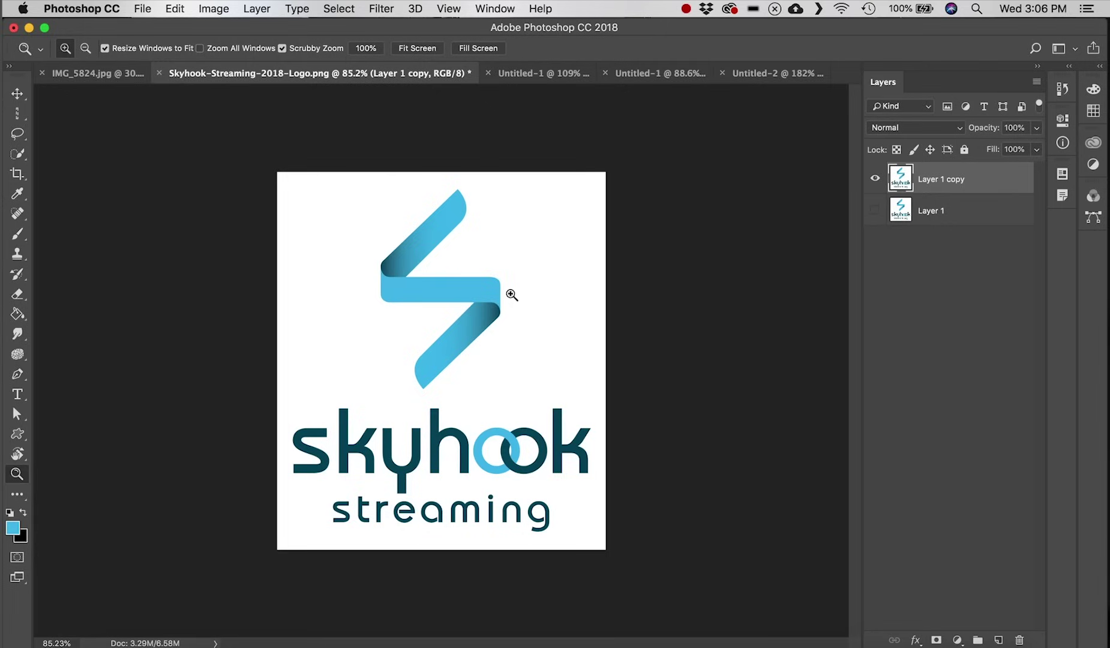
pyautogui.click(437, 290)
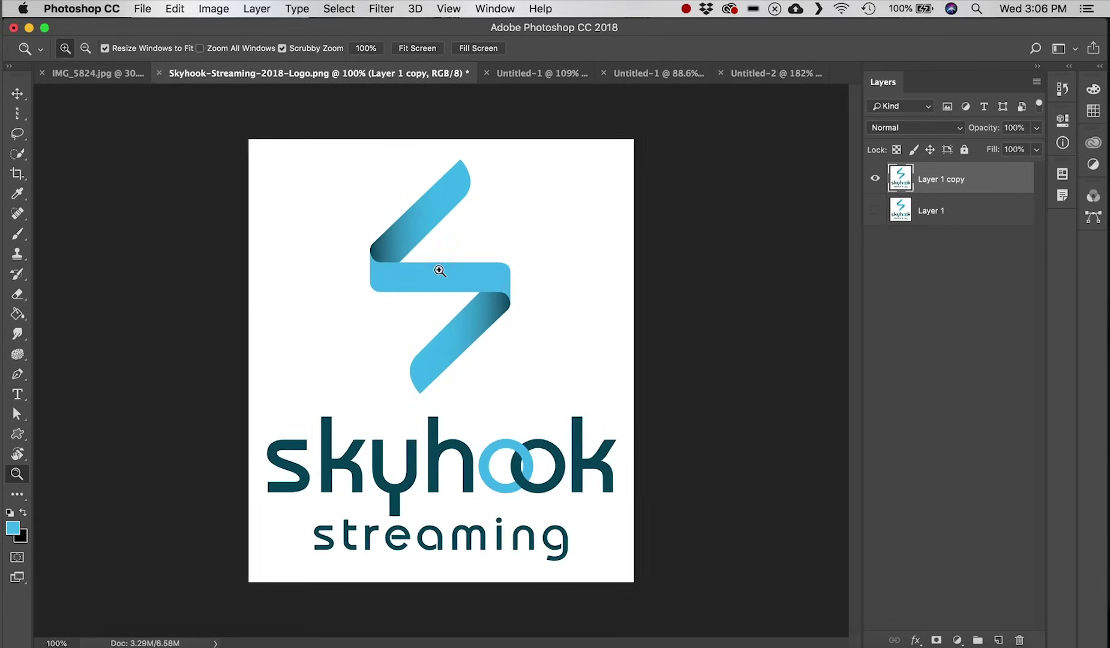
pyautogui.click(439, 276)
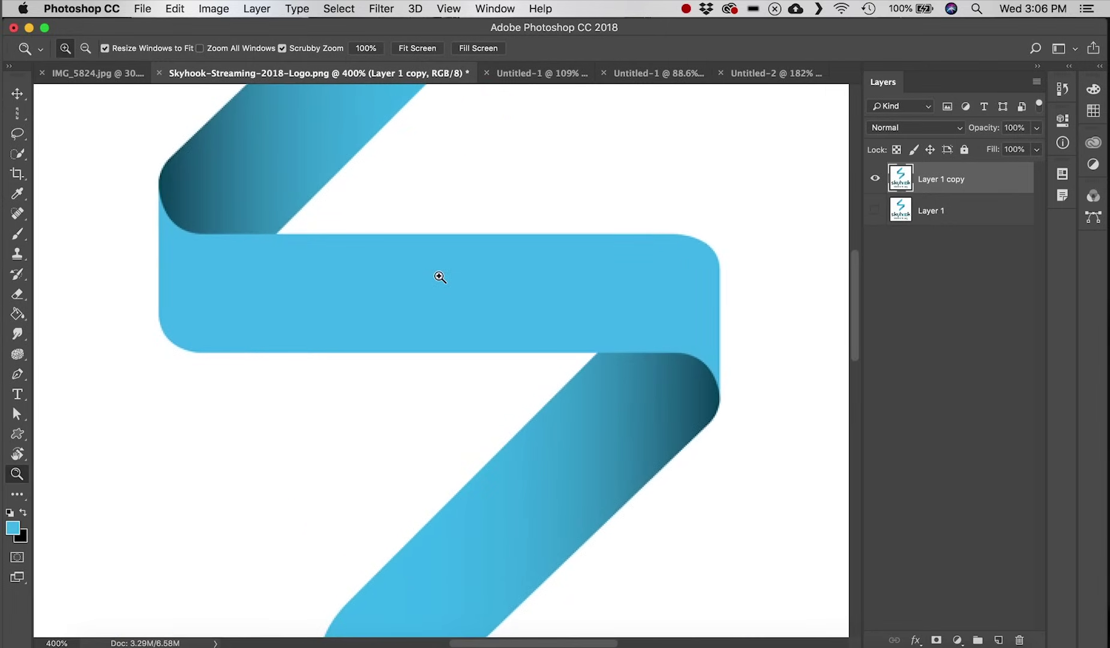
pyautogui.press('alt')
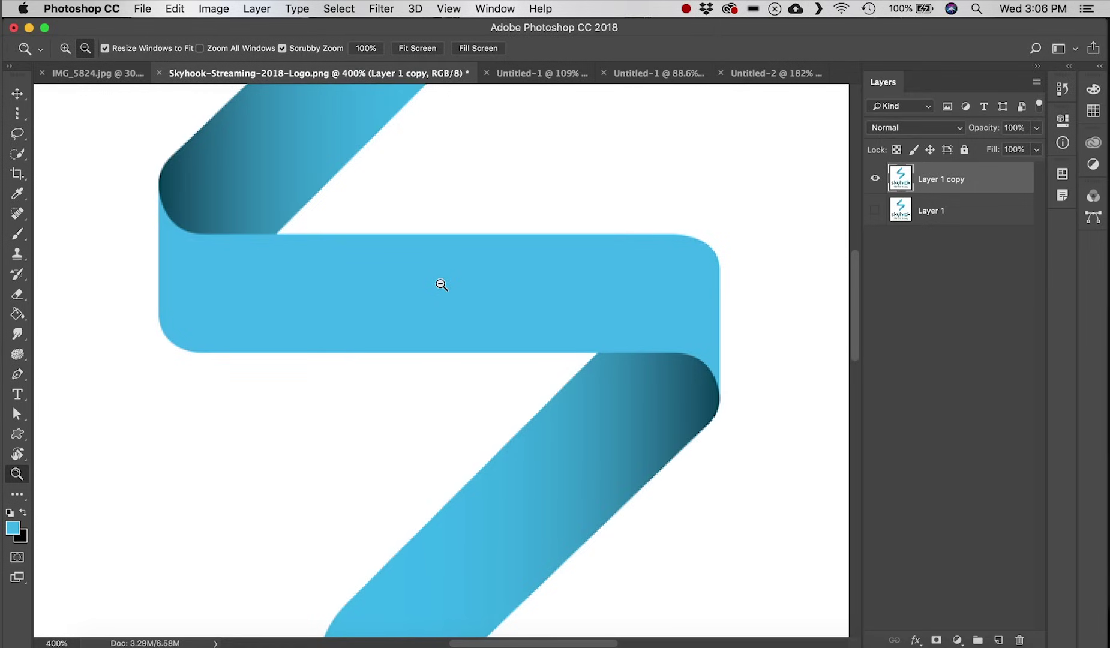
pyautogui.click(441, 284)
pyautogui.click(441, 284)
pyautogui.click(441, 284)
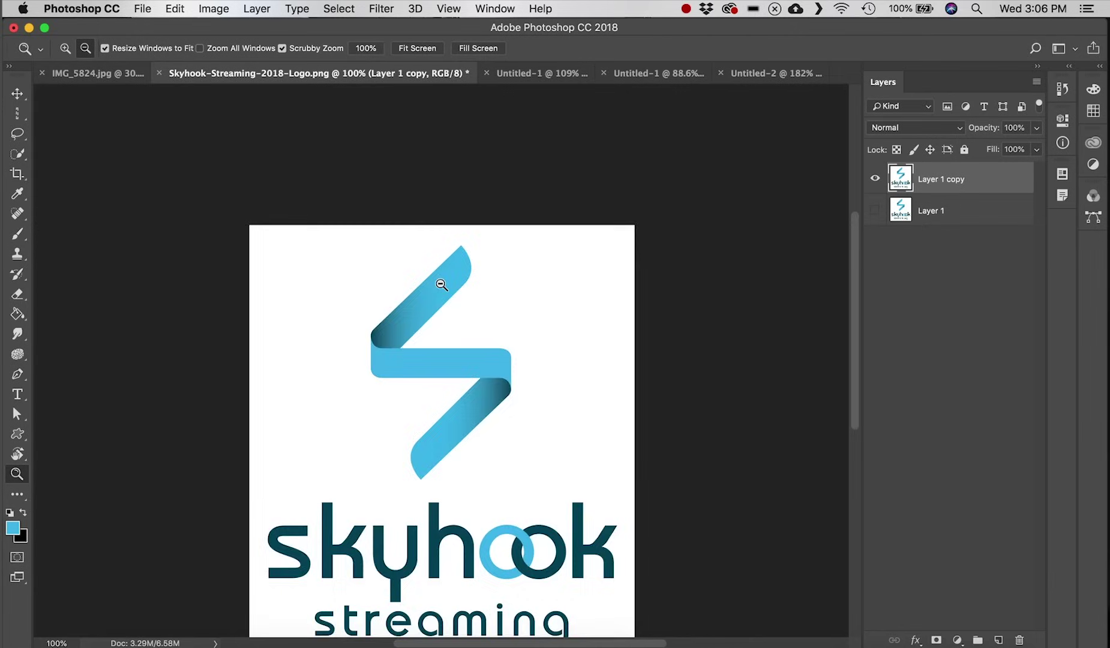
pyautogui.click(442, 284)
pyautogui.moveTo(470, 419); pyautogui.dragTo(485, 302)
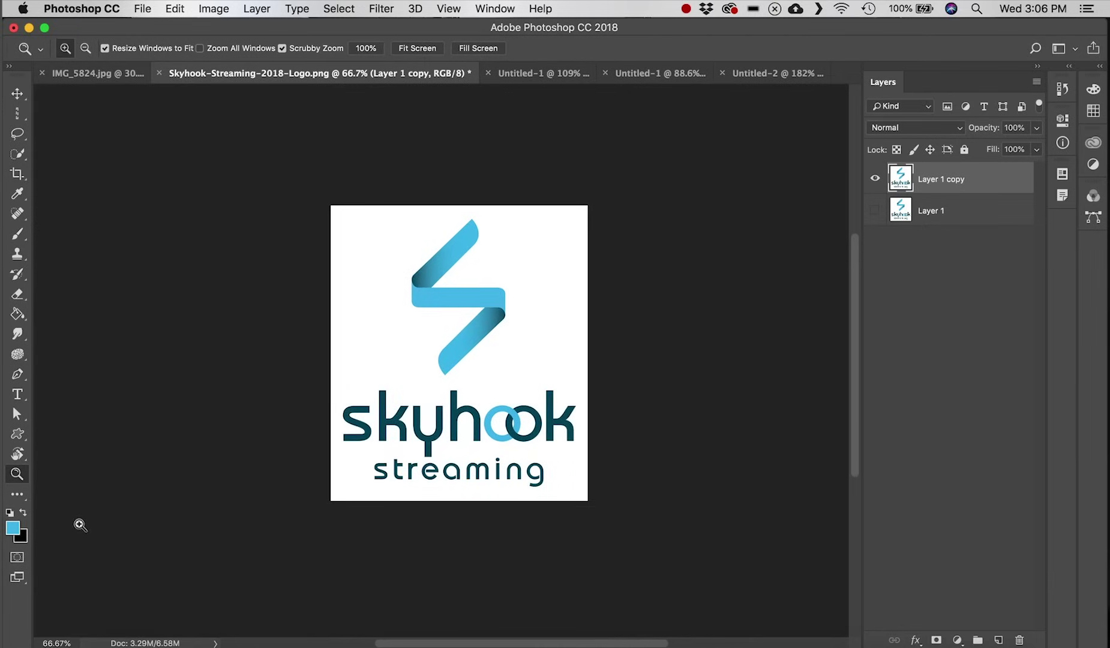
# - Make black the foreground and white the background, and paint a Quick Mask over the ribbon with the 125 px soft brush
pyautogui.click(10, 514)
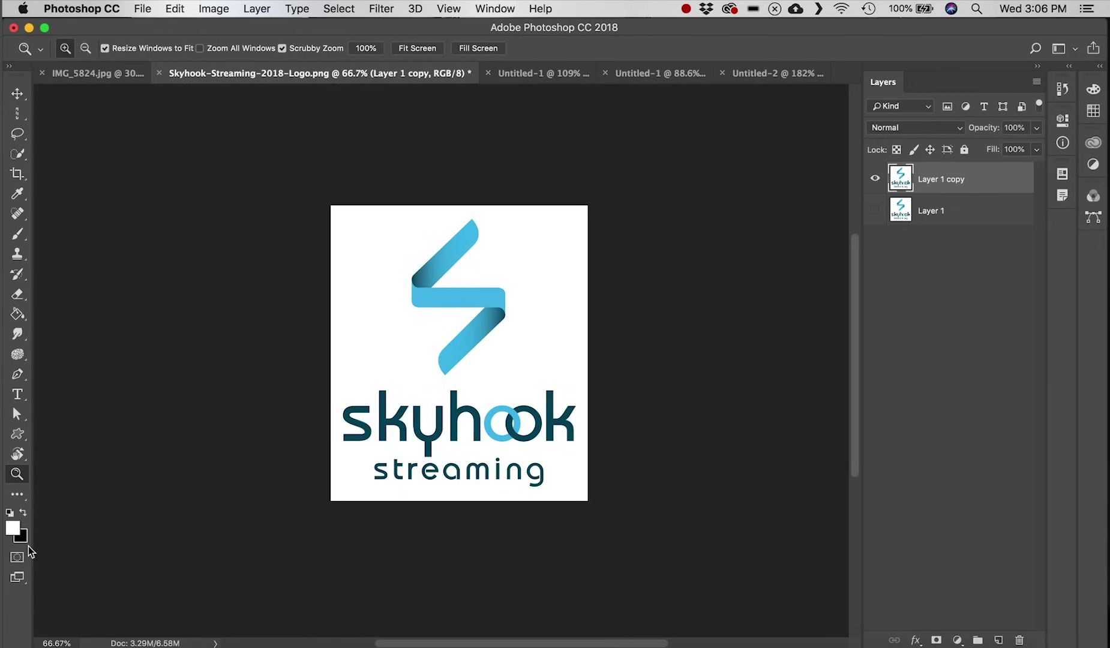
pyautogui.press('x')
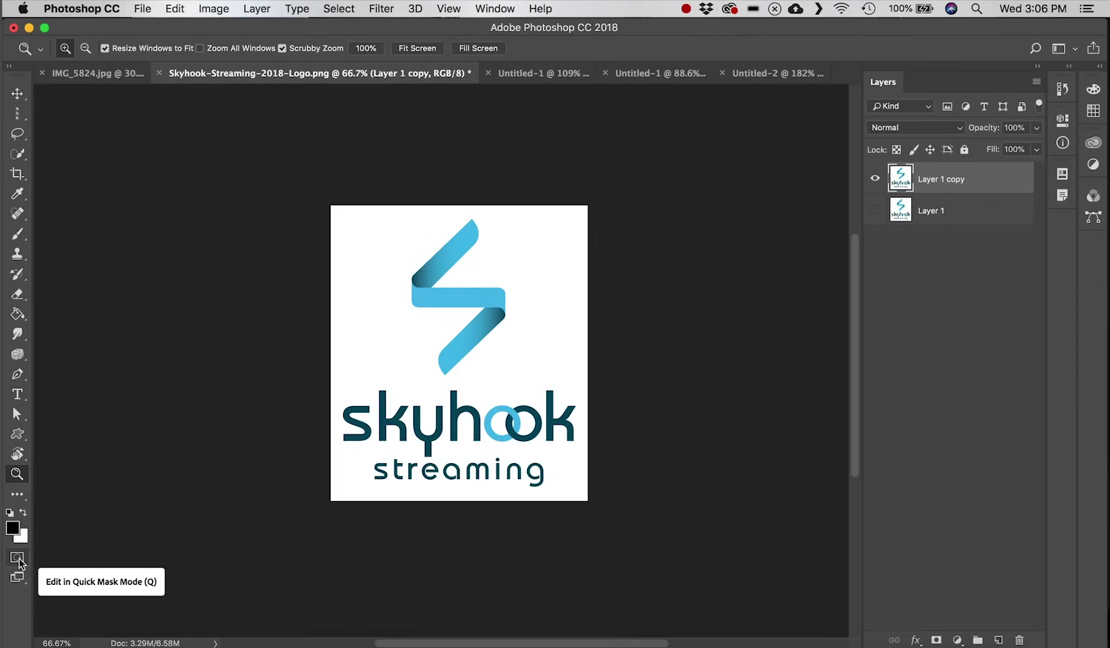
pyautogui.click(17, 558)
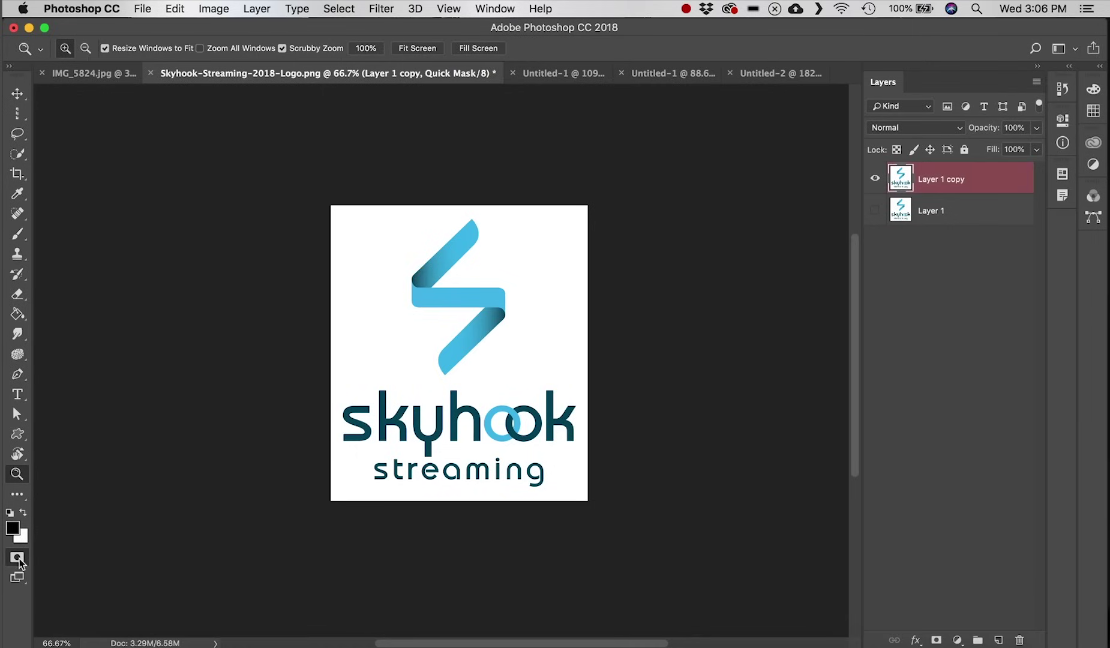
pyautogui.press('alt')
pyautogui.moveTo(463, 223); pyautogui.dragTo(463, 225)
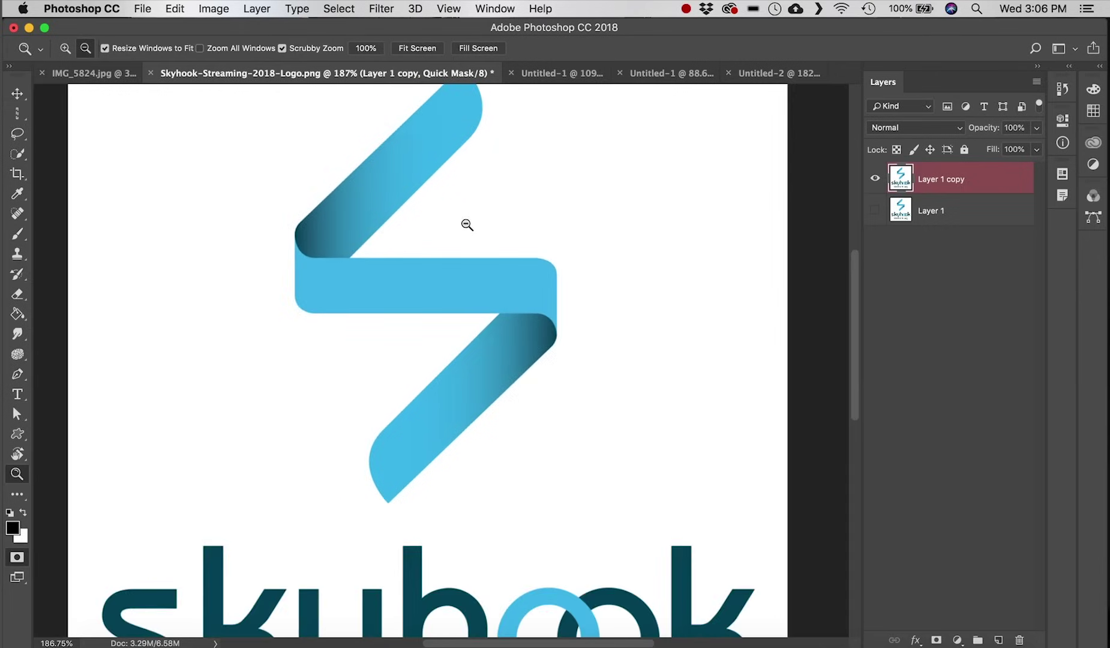
pyautogui.click(17, 233)
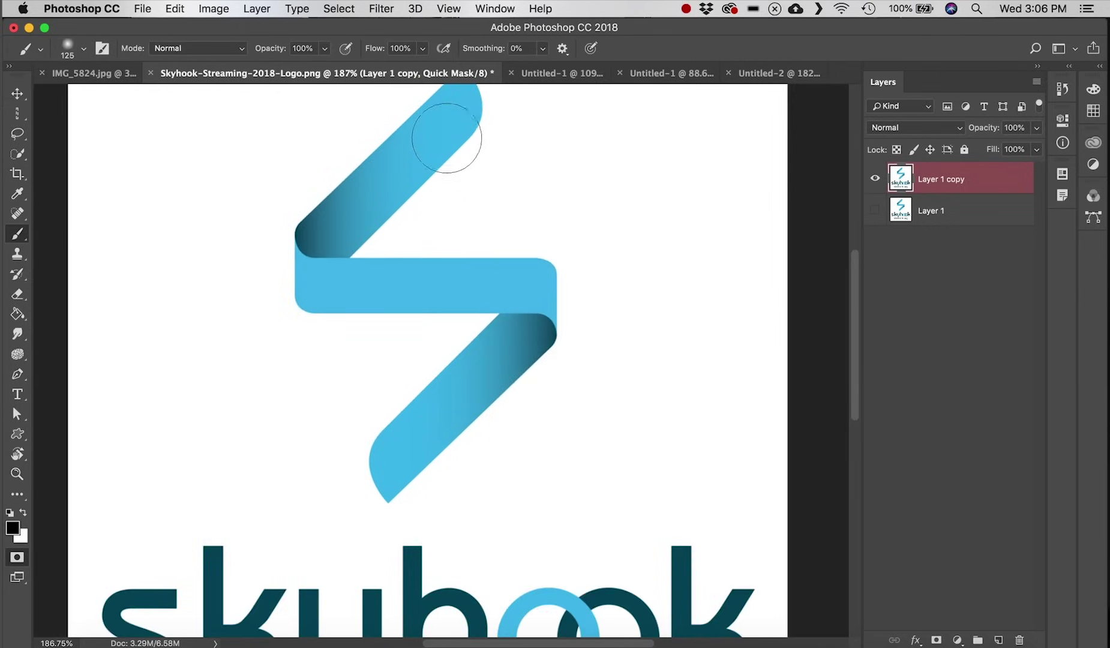
pyautogui.moveTo(446, 129)
pyautogui.mouseDown()
pyautogui.moveTo(437, 211)
pyautogui.moveTo(447, 183)
pyautogui.moveTo(324, 311)
pyautogui.moveTo(315, 362)
pyautogui.moveTo(530, 374)
pyautogui.moveTo(533, 400)
pyautogui.moveTo(513, 428)
pyautogui.moveTo(407, 495)
pyautogui.moveTo(368, 567)
pyautogui.moveTo(407, 498)
pyautogui.moveTo(520, 411)
pyautogui.mouseUp()
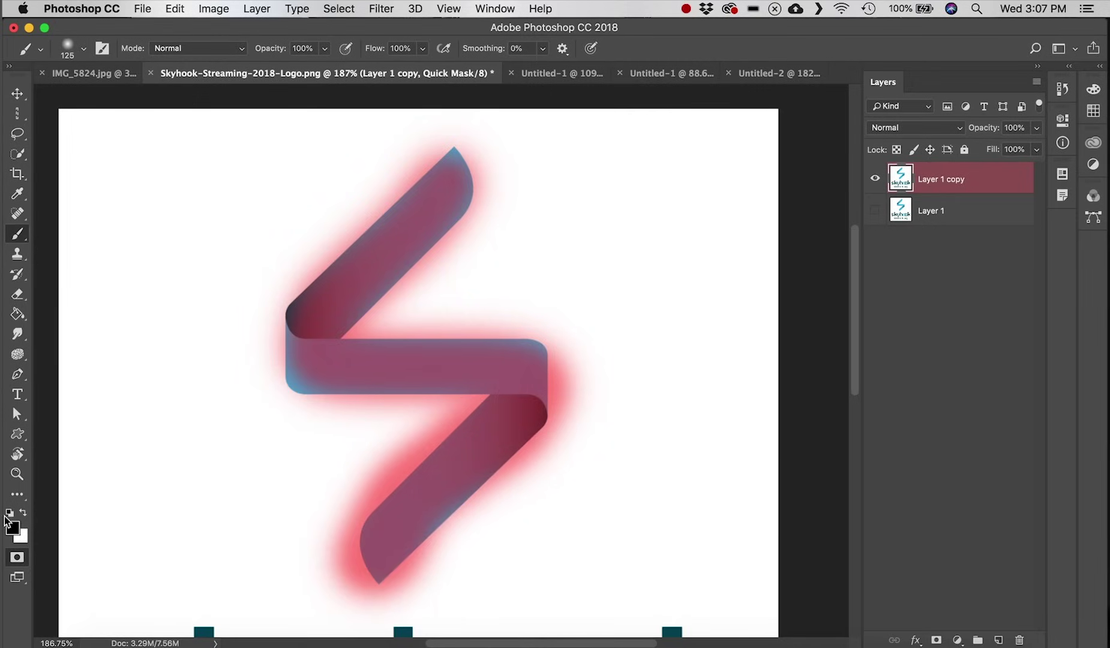
# - Convert the Quick Mask to a selection, apply it as a layer mask hiding the ribbon on Layer 1 copy, and undo it
pyautogui.click(18, 557)
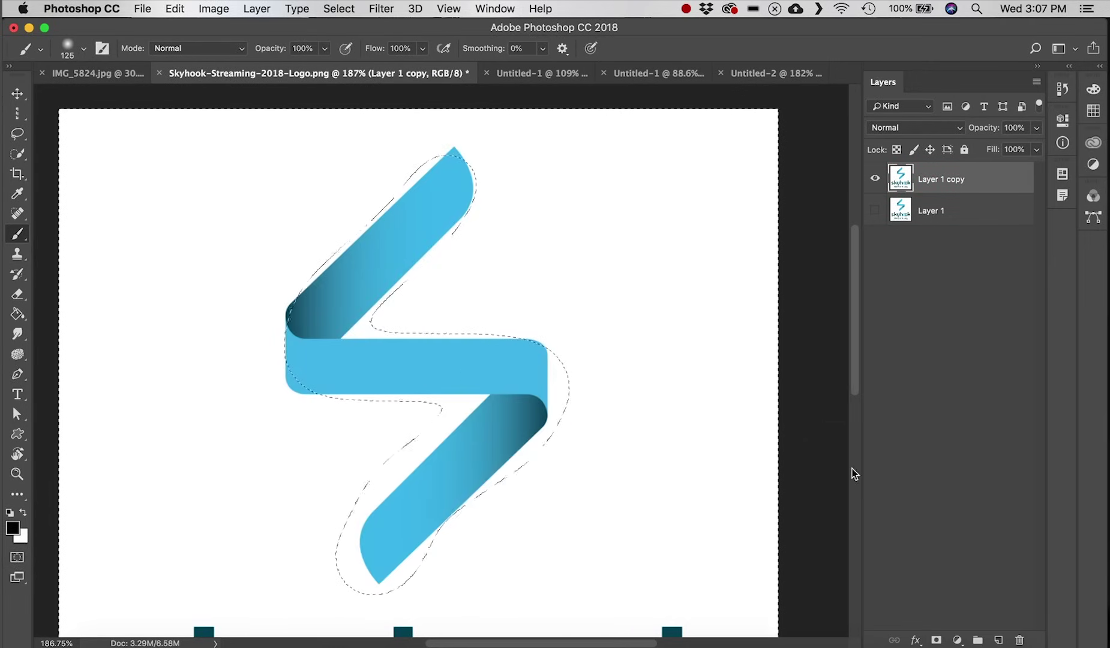
pyautogui.keyDown('alt'); pyautogui.click(936, 641); pyautogui.keyUp('alt')
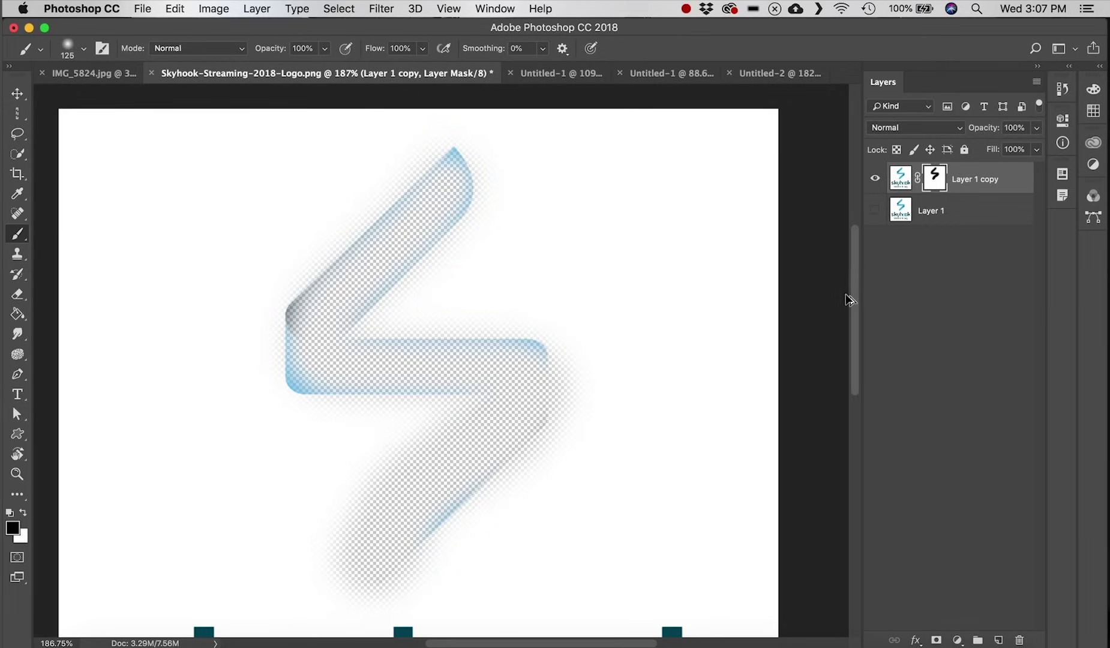
pyautogui.press('super+z')
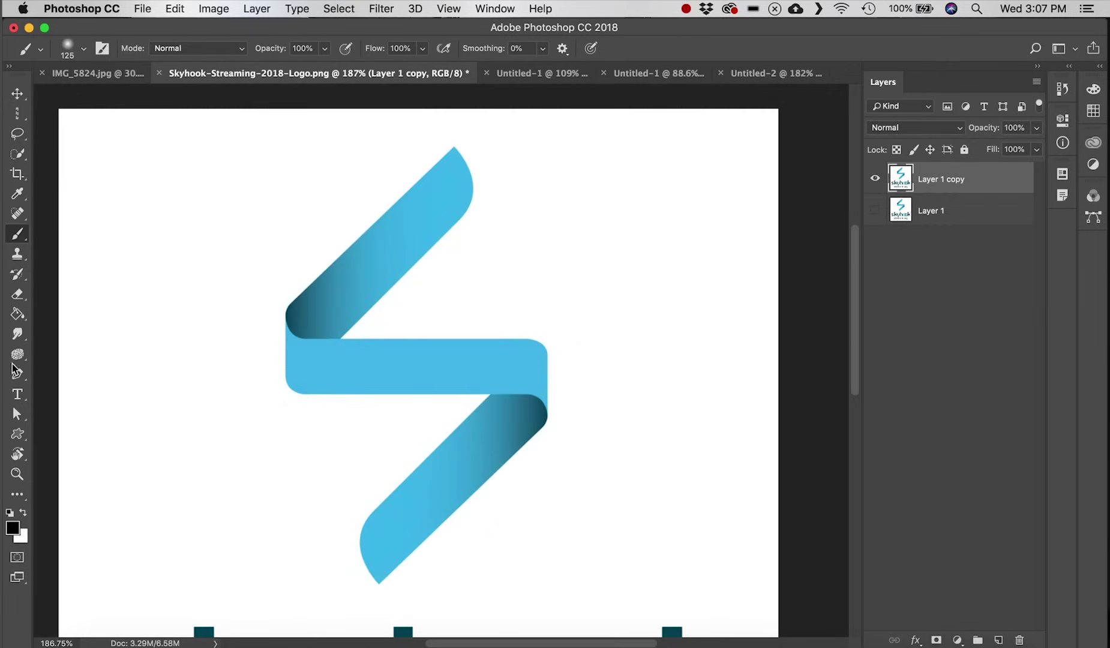
# - Cycle the display to Full Screen Mode With Menu Bar and on to Full Screen Mode, repositioning the logo in each
pyautogui.click(18, 581)
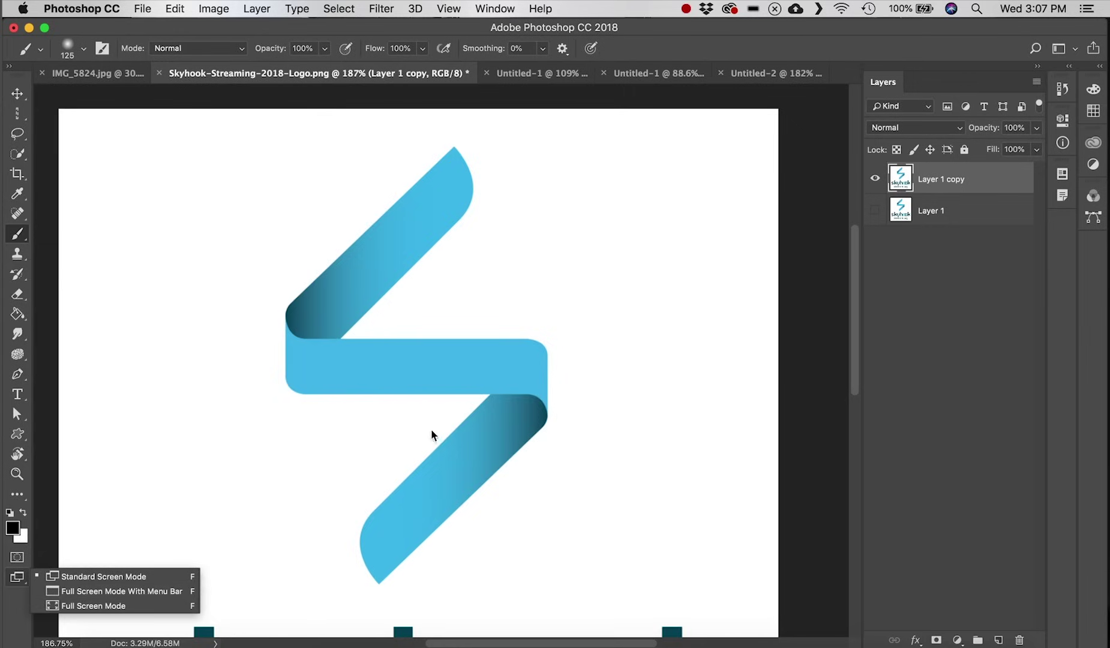
pyautogui.scroll(2, 426, 426)
pyautogui.press('f')
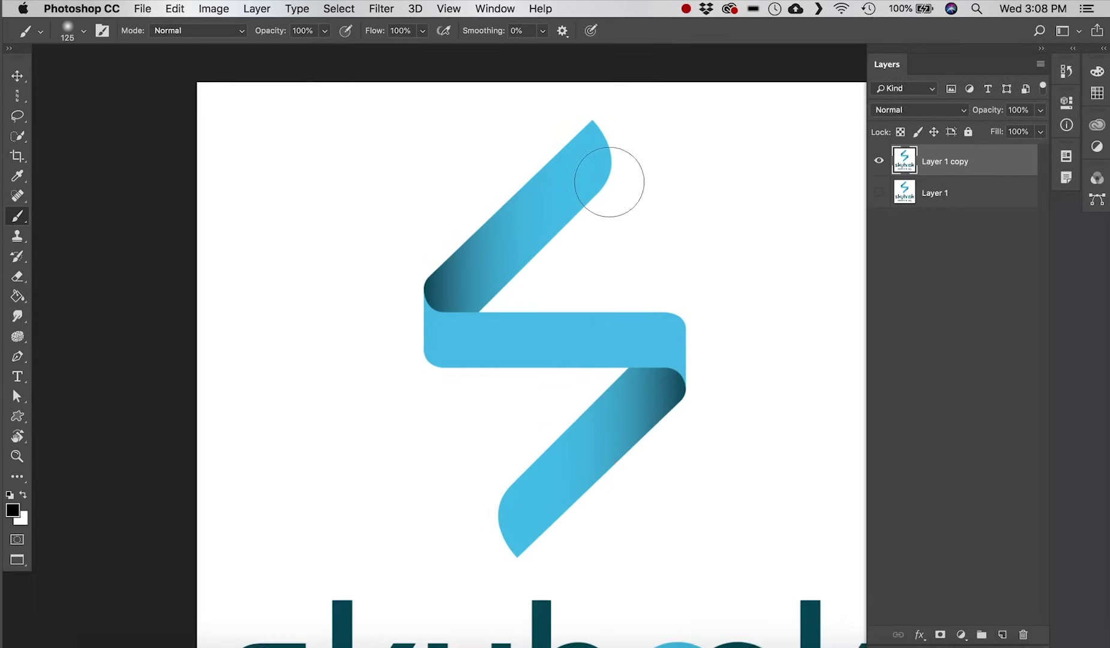
pyautogui.moveTo(537, 186)
pyautogui.mouseDown()
pyautogui.moveTo(401, 191)
pyautogui.moveTo(410, 164)
pyautogui.moveTo(426, 167)
pyautogui.mouseUp()
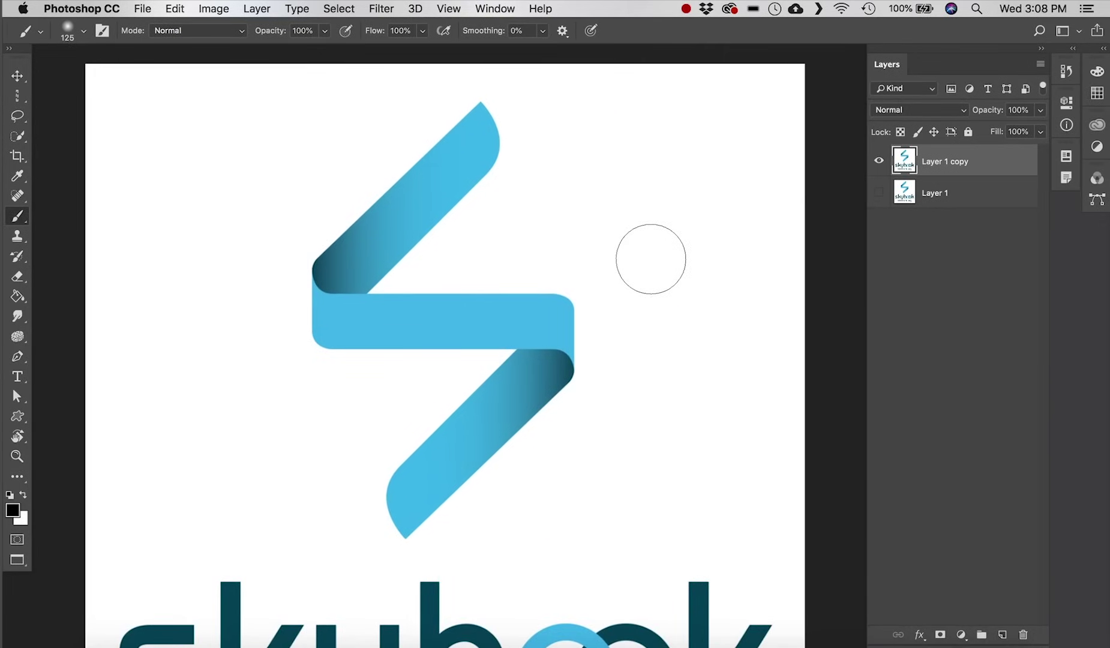
pyautogui.press('f')
pyautogui.moveTo(690, 279); pyautogui.dragTo(649, 399)
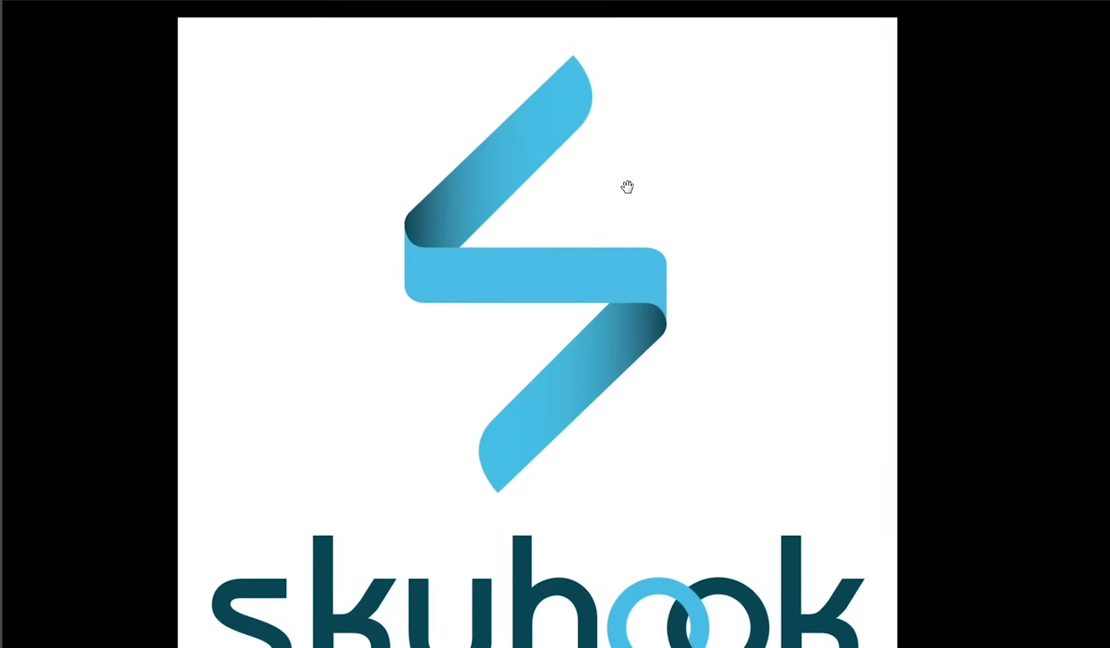